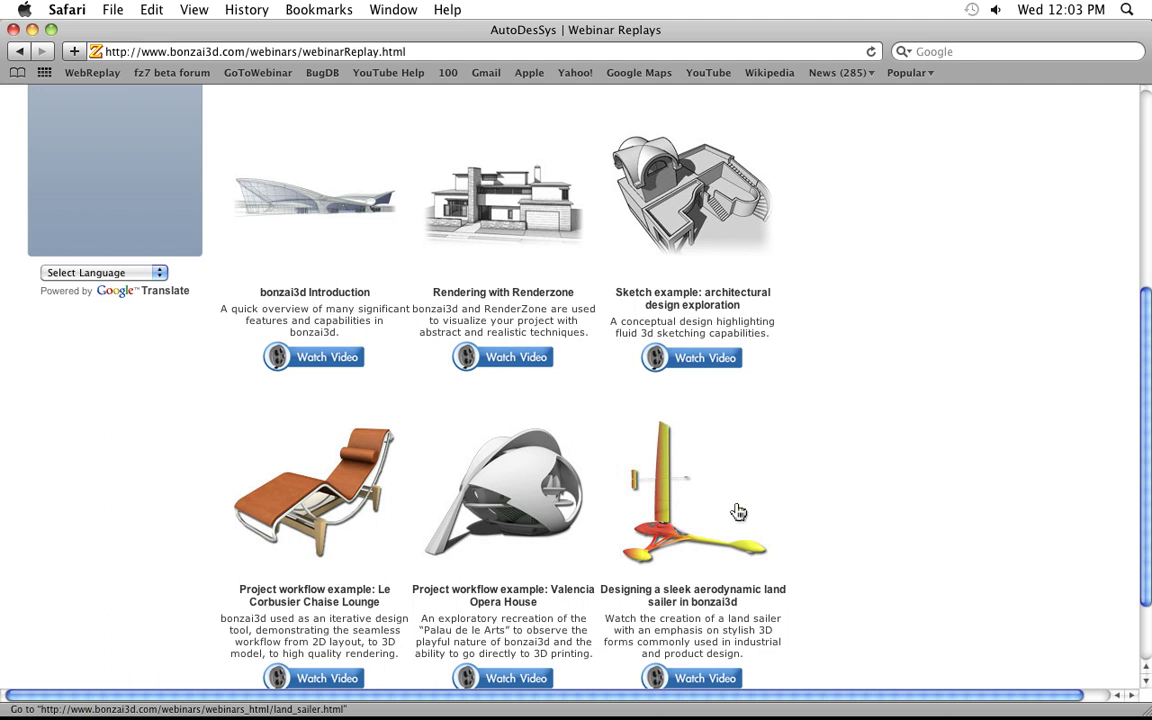
Look over the webinar replays and open the bonzai3d product page on the AutoDesSys site.
scroll(841, 375, up, 6)
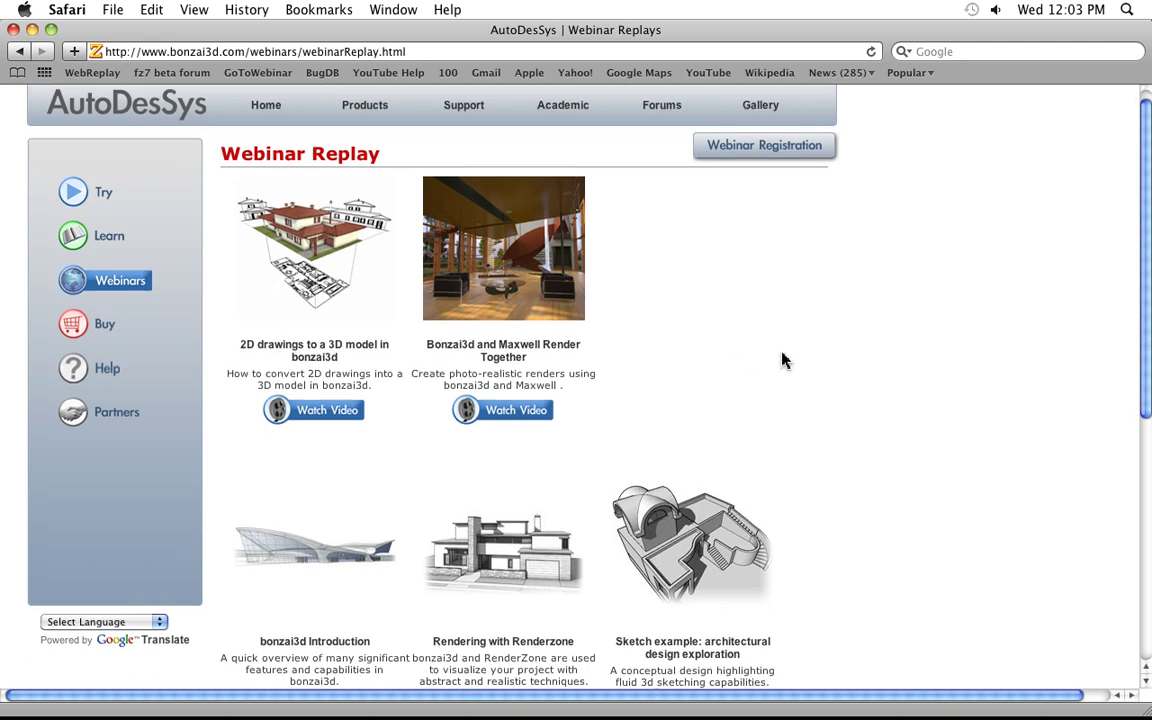
scroll(784, 360, up, 1)
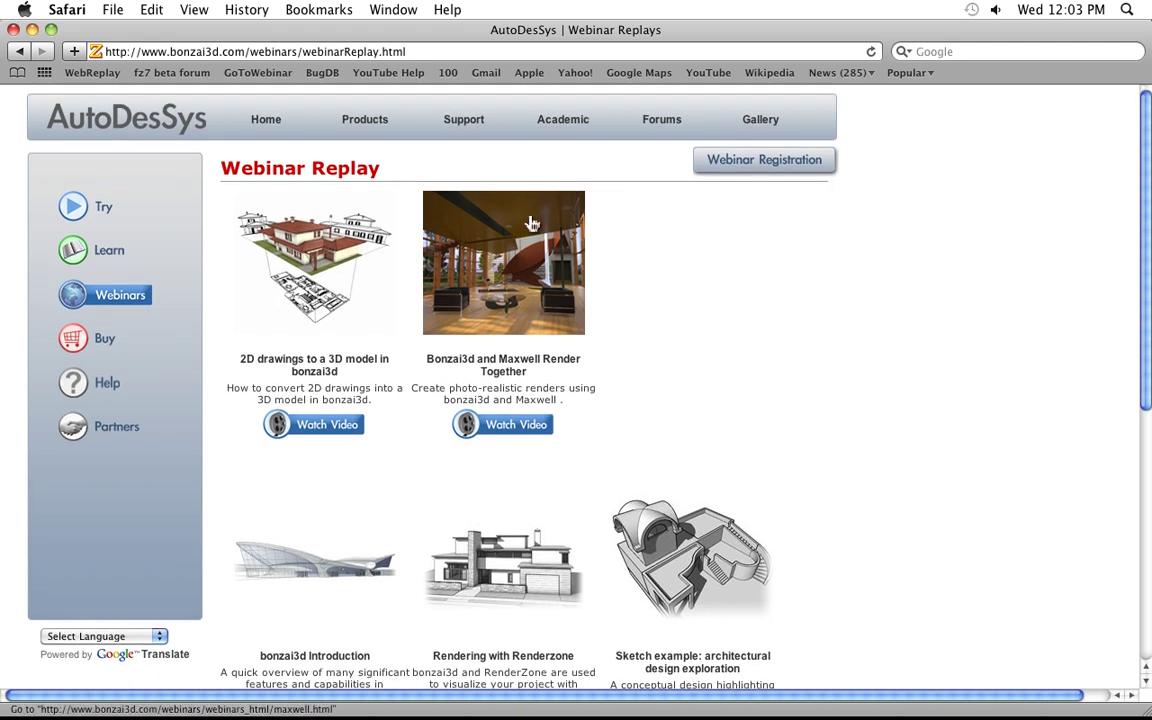
mouse_move(383, 127)
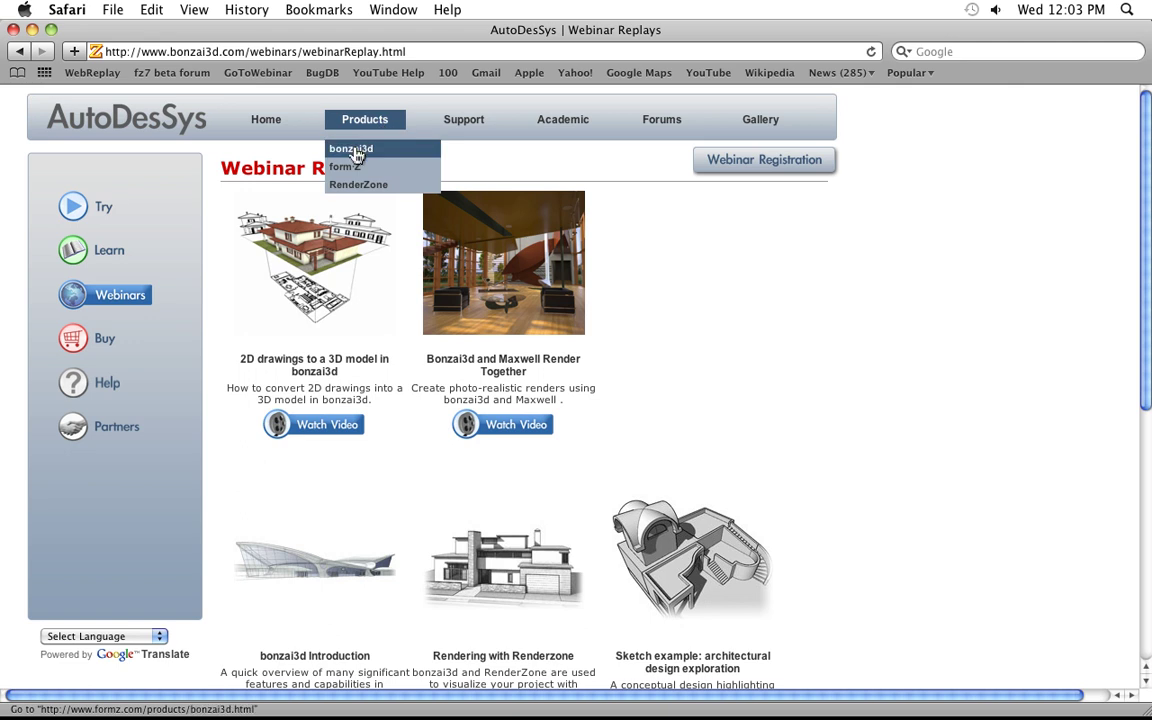
click(353, 149)
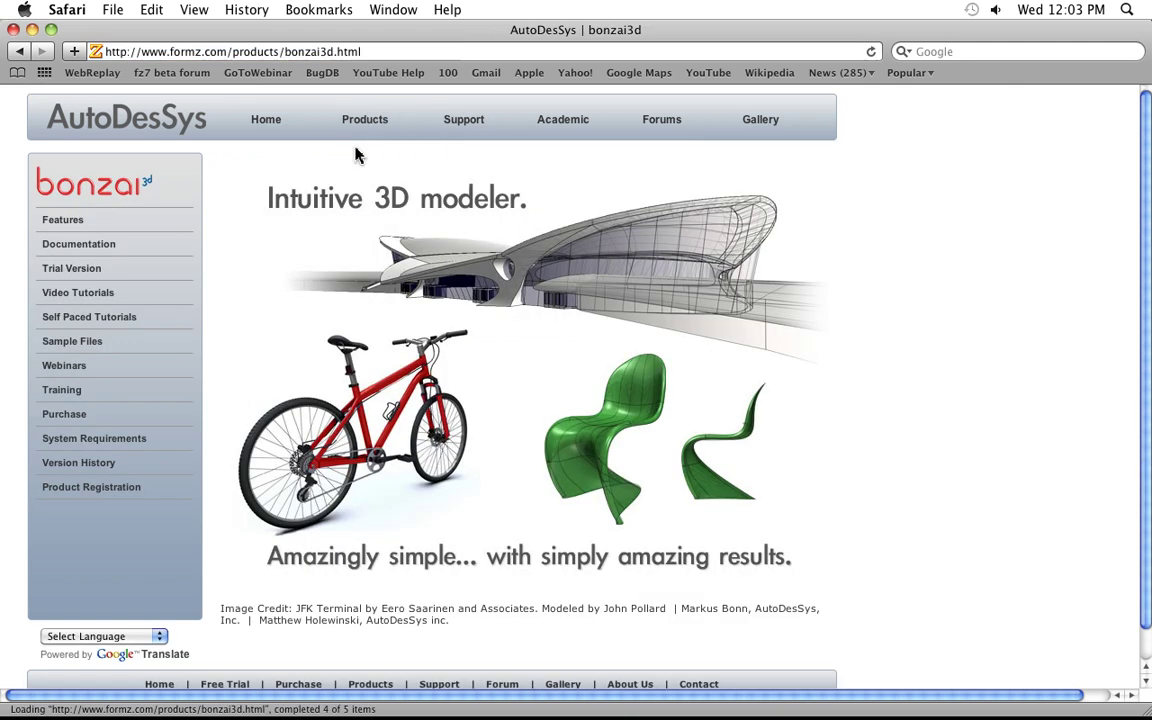
View the bonzai3d Features page and the Documentation page.
click(73, 222)
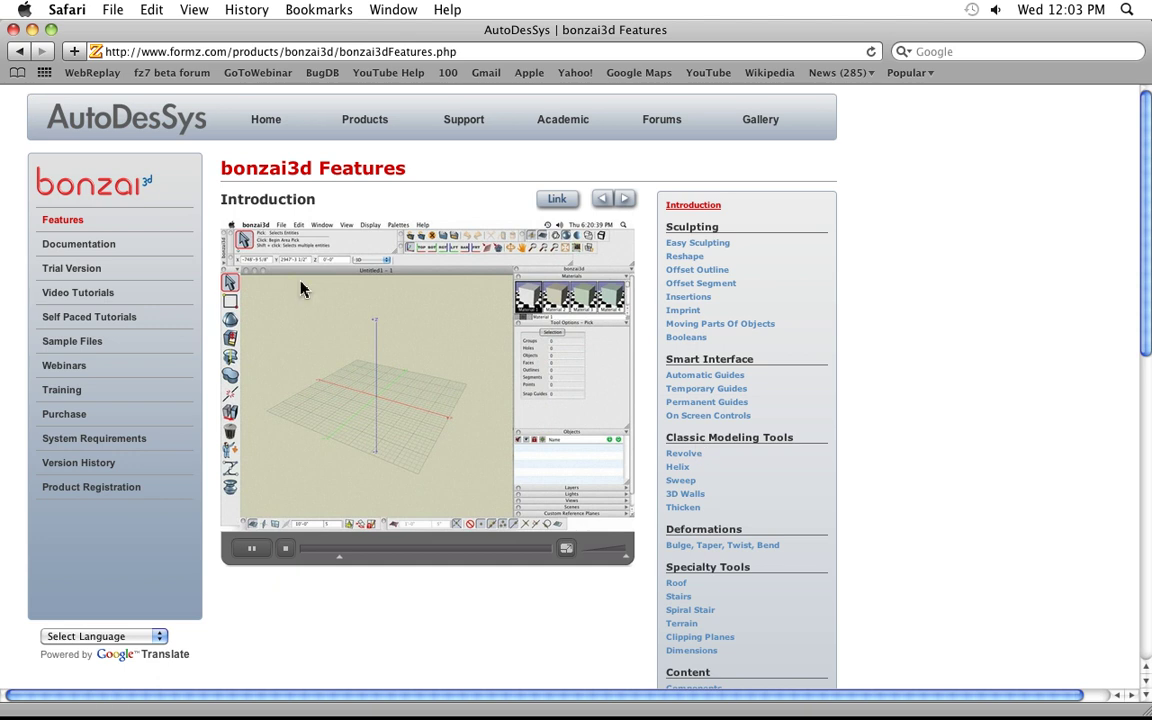
click(86, 246)
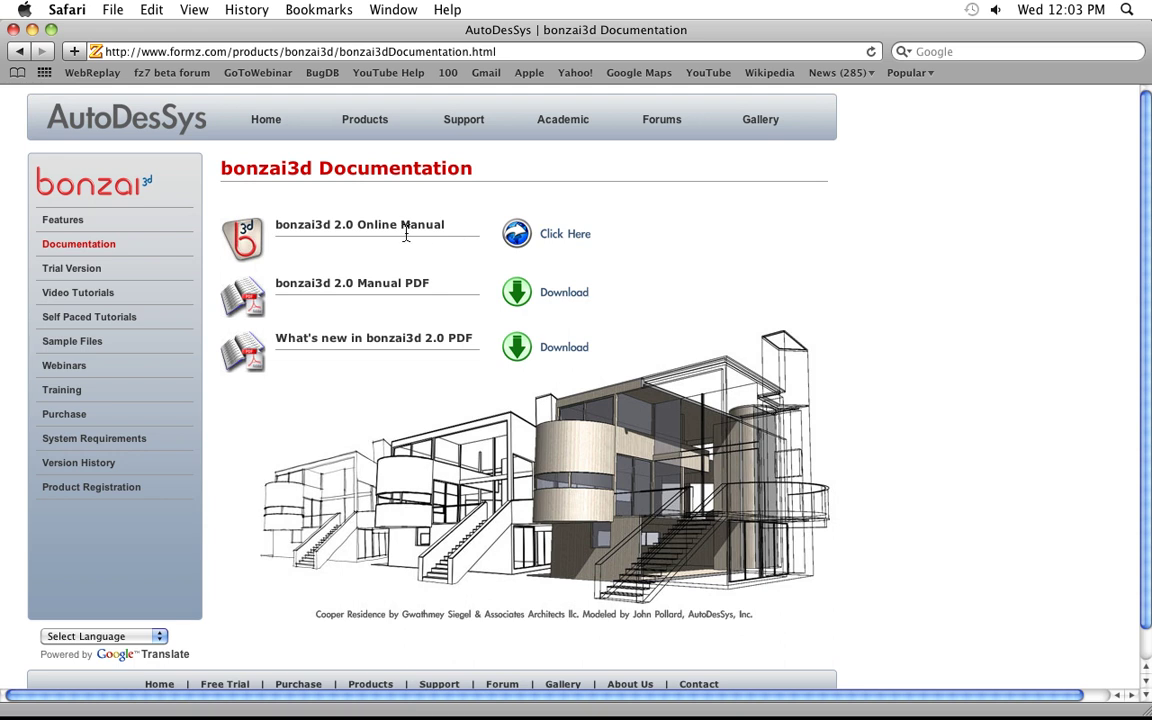
Open the bonzai3d Video Tutorials and browse forward to the third set of videos.
click(90, 293)
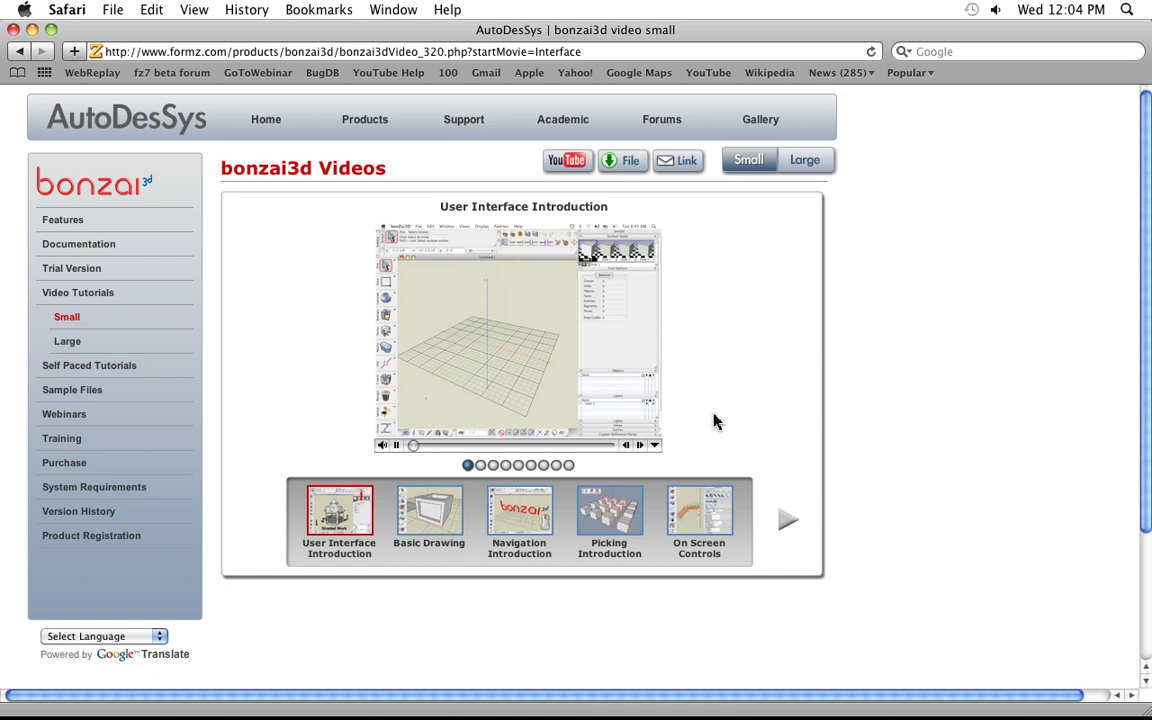
click(787, 527)
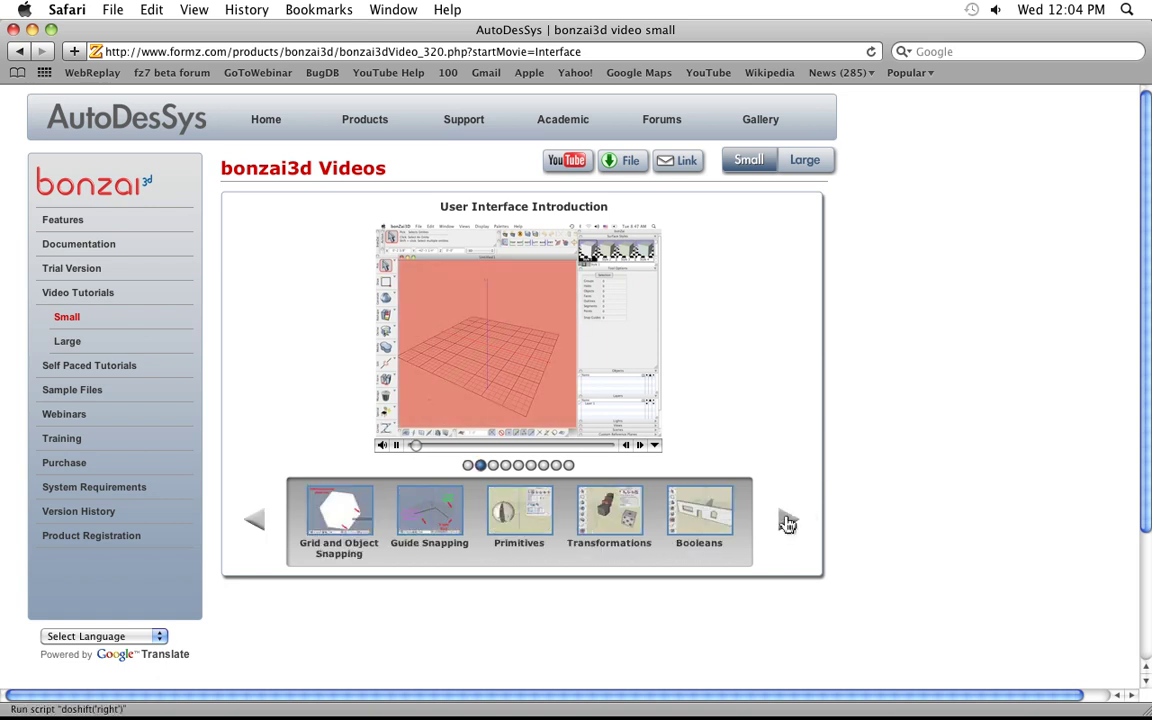
click(787, 522)
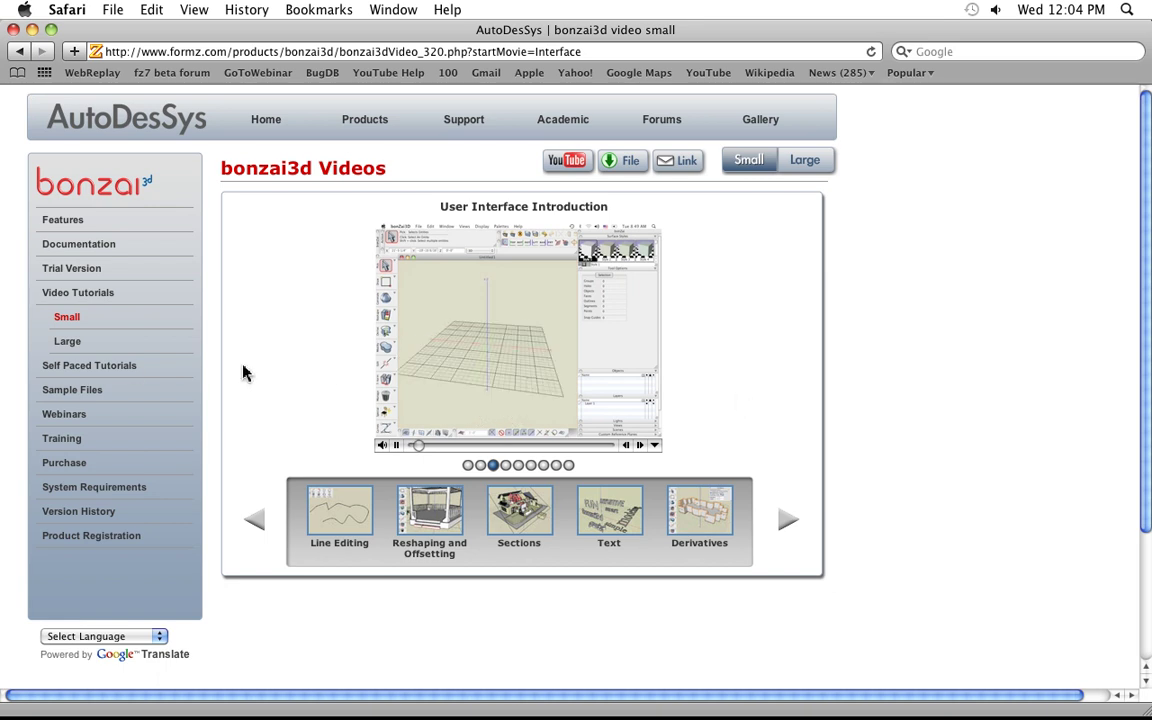
Open the Self Paced Tutorials page and examine the three tutorial parts and their downloads.
click(128, 367)
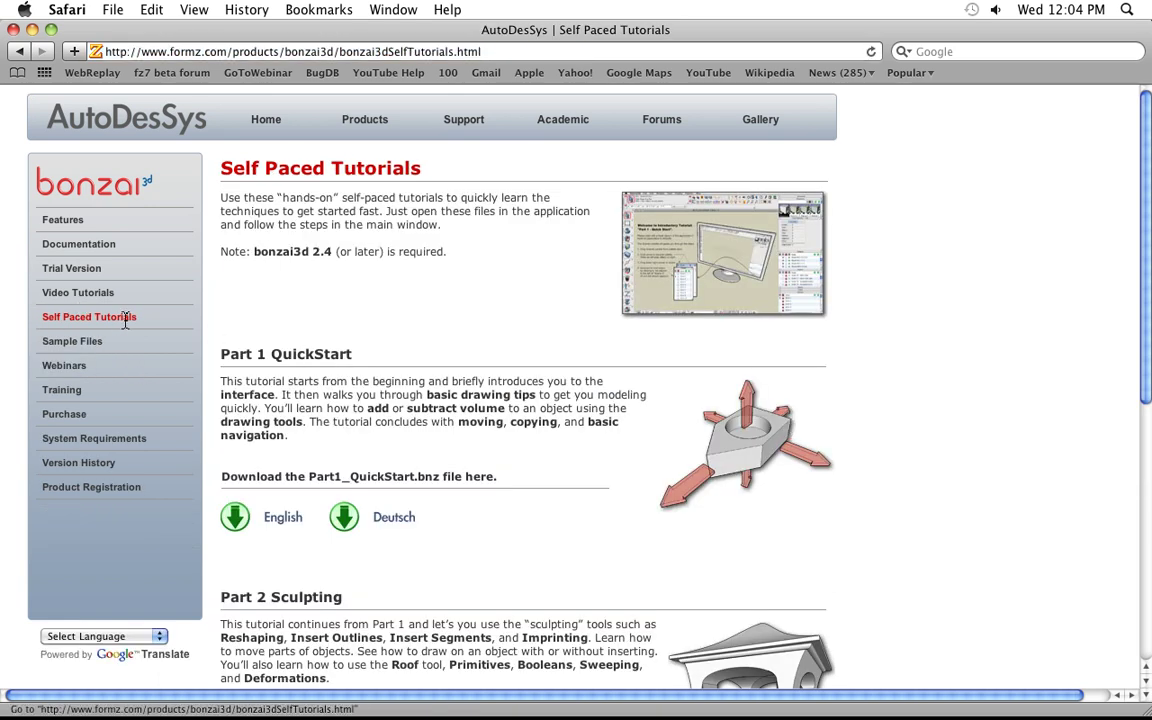
scroll(992, 481, down, 3)
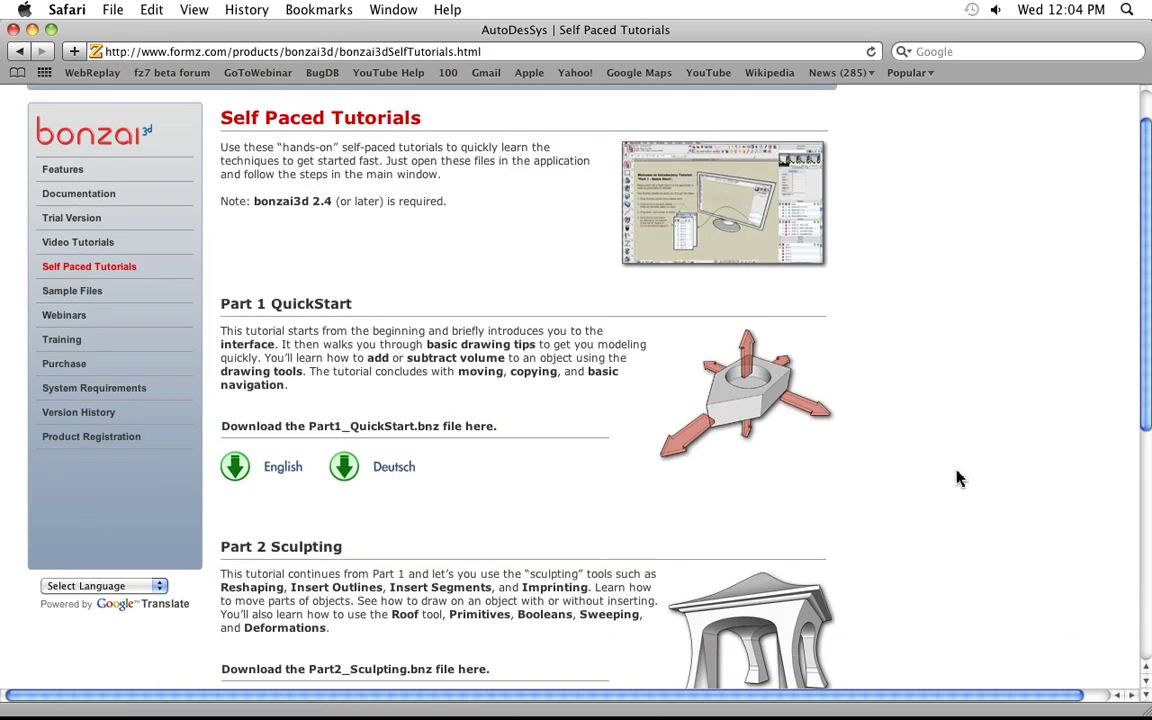
scroll(941, 476, down, 6)
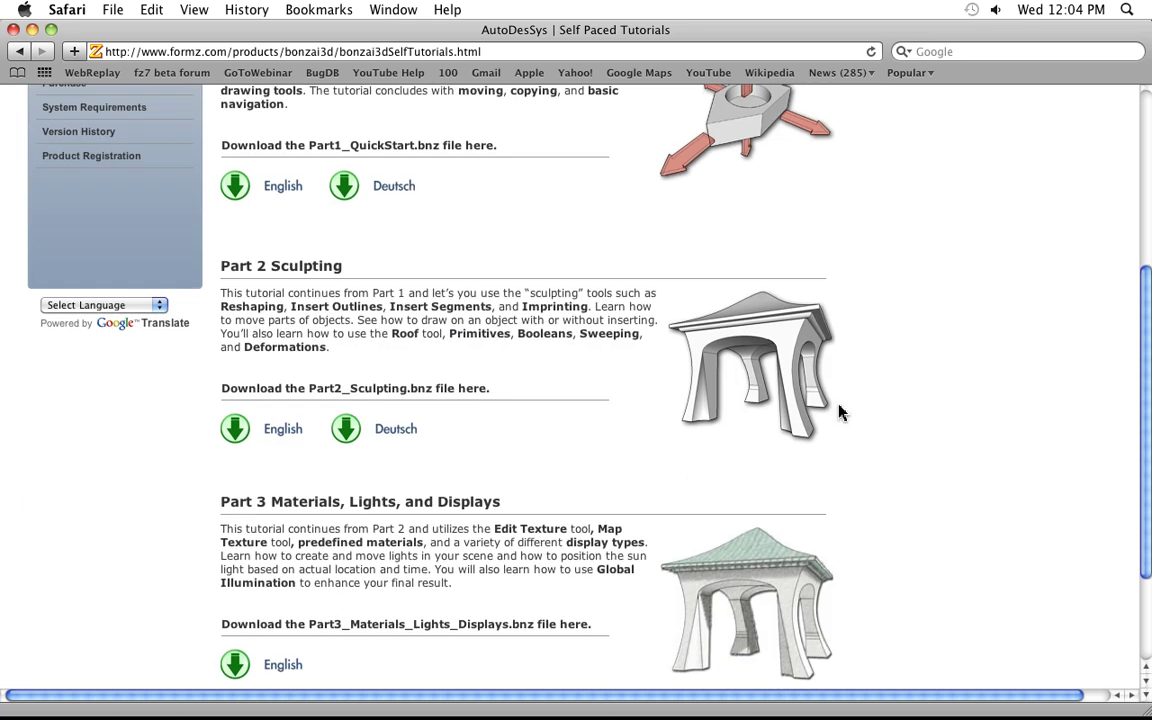
scroll(830, 410, up, 4)
scroll(820, 360, up, 5)
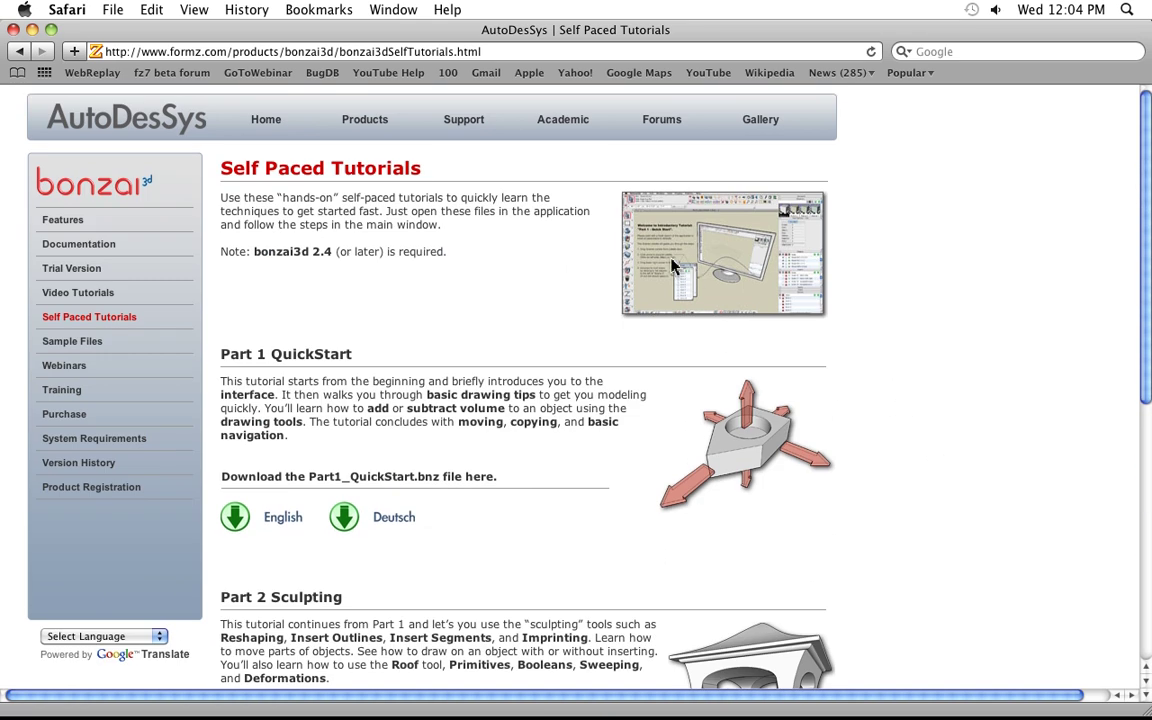
scroll(850, 390, down, 6)
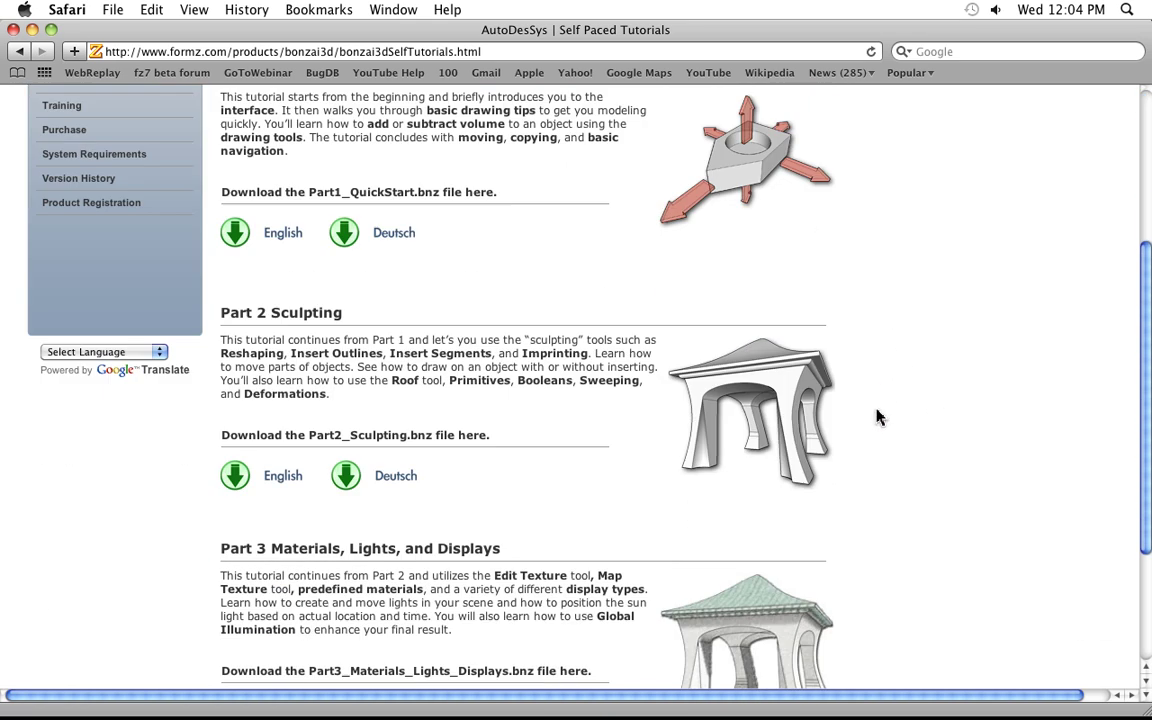
scroll(900, 390, down, 3)
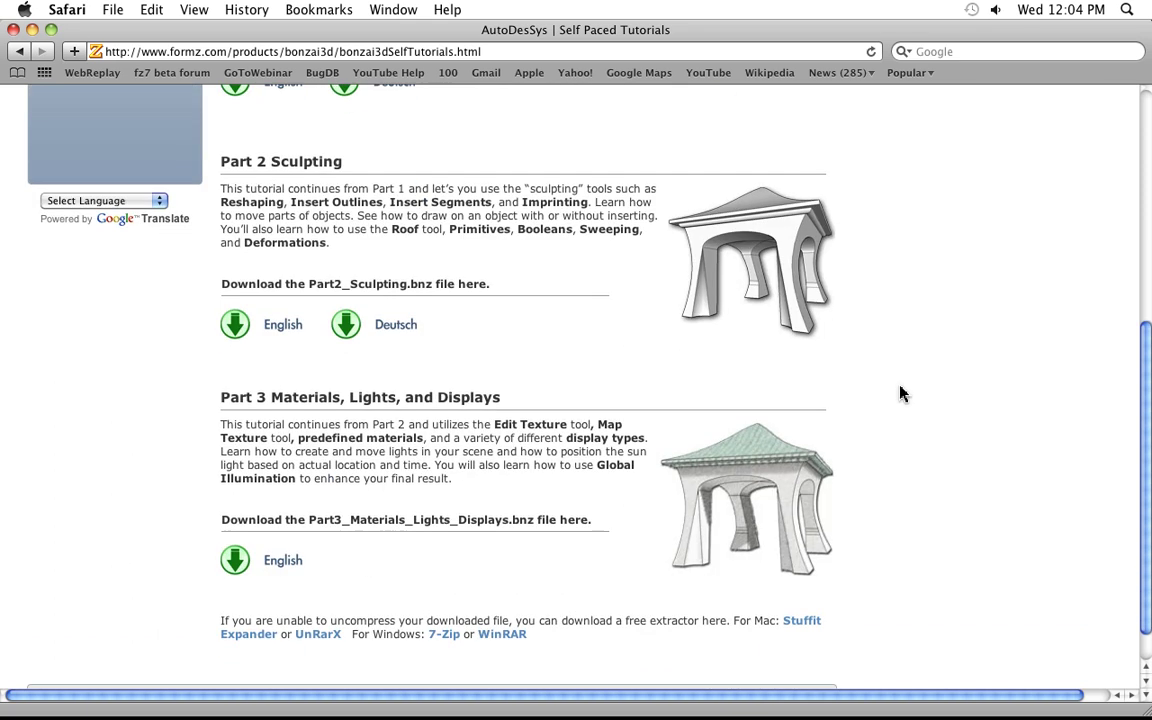
scroll(874, 345, up, 9)
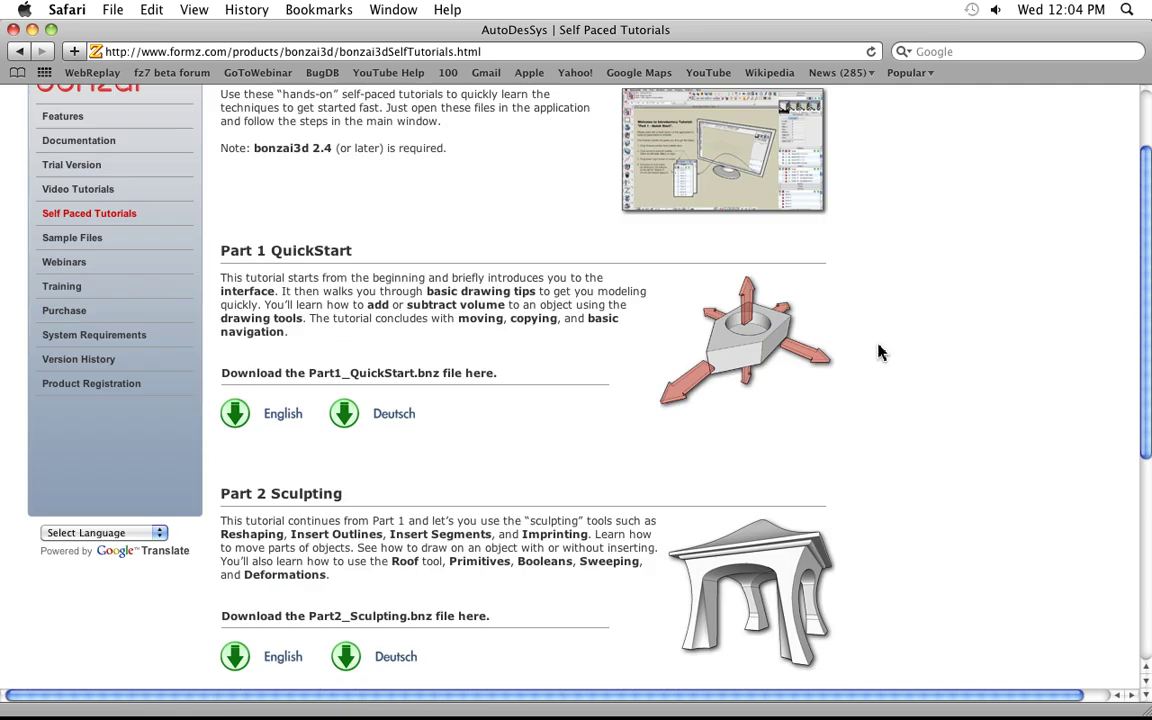
scroll(876, 350, up, 1)
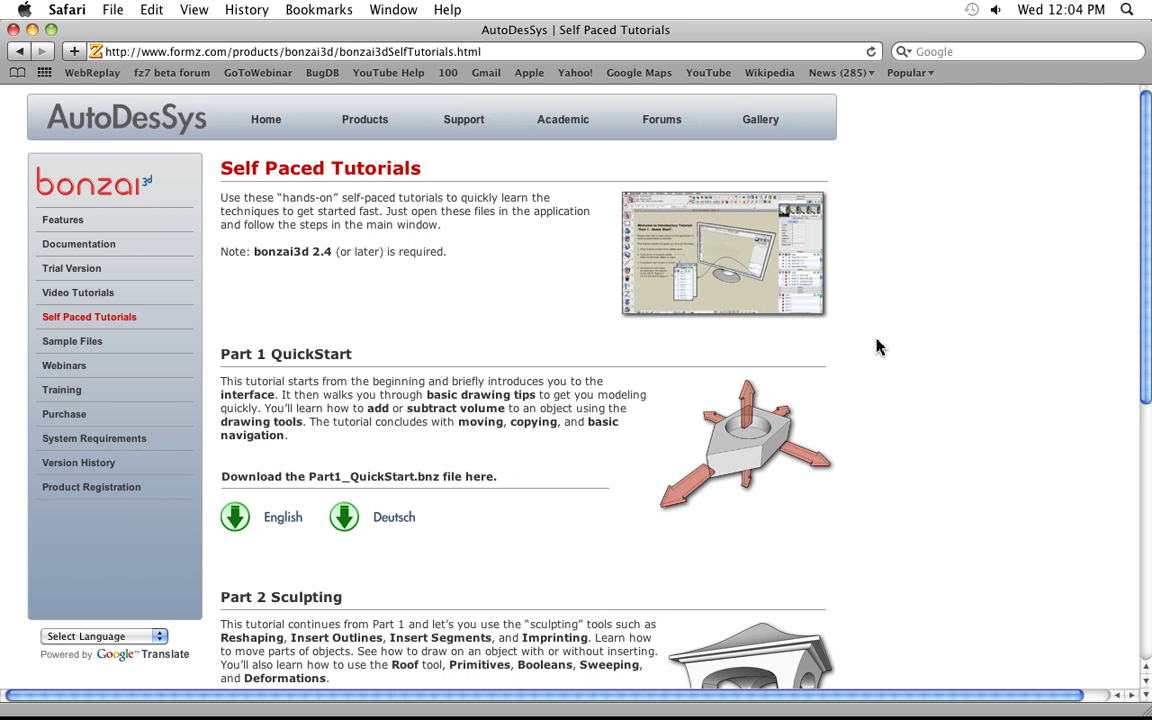
Switch from the browser to the sofa chair presentation slide and on to bonzai3d.
key(super+Tab)
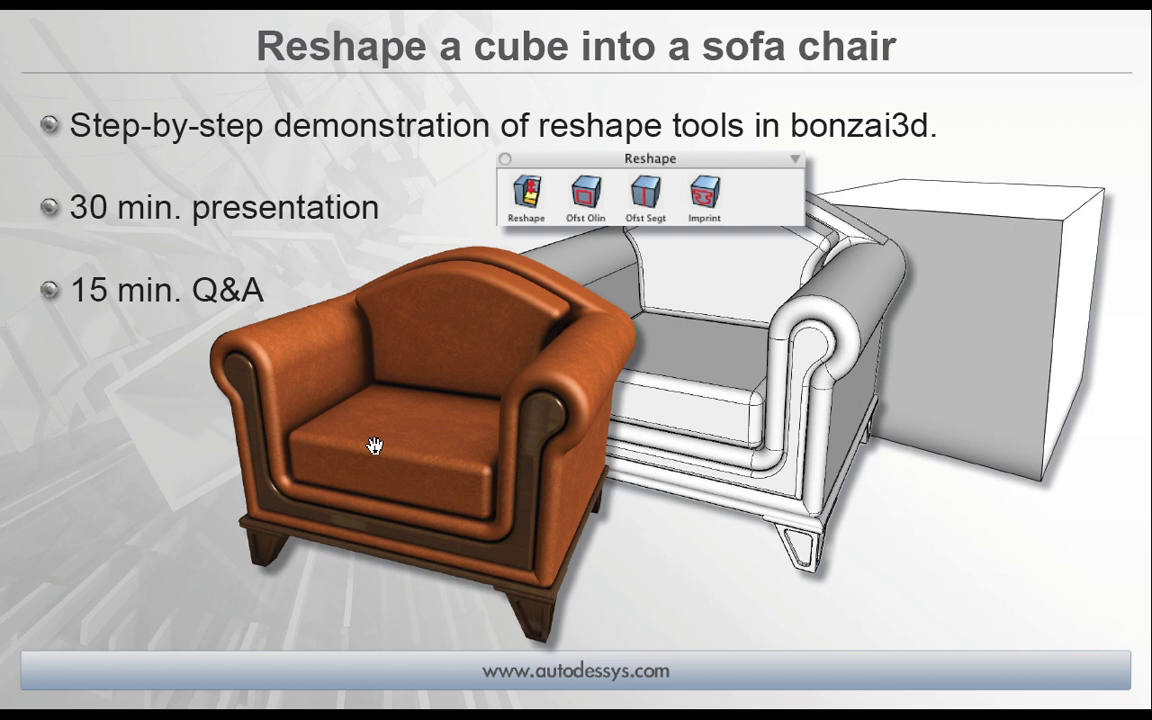
key(super+Tab)
key(super+Tab)
key(super+Tab)
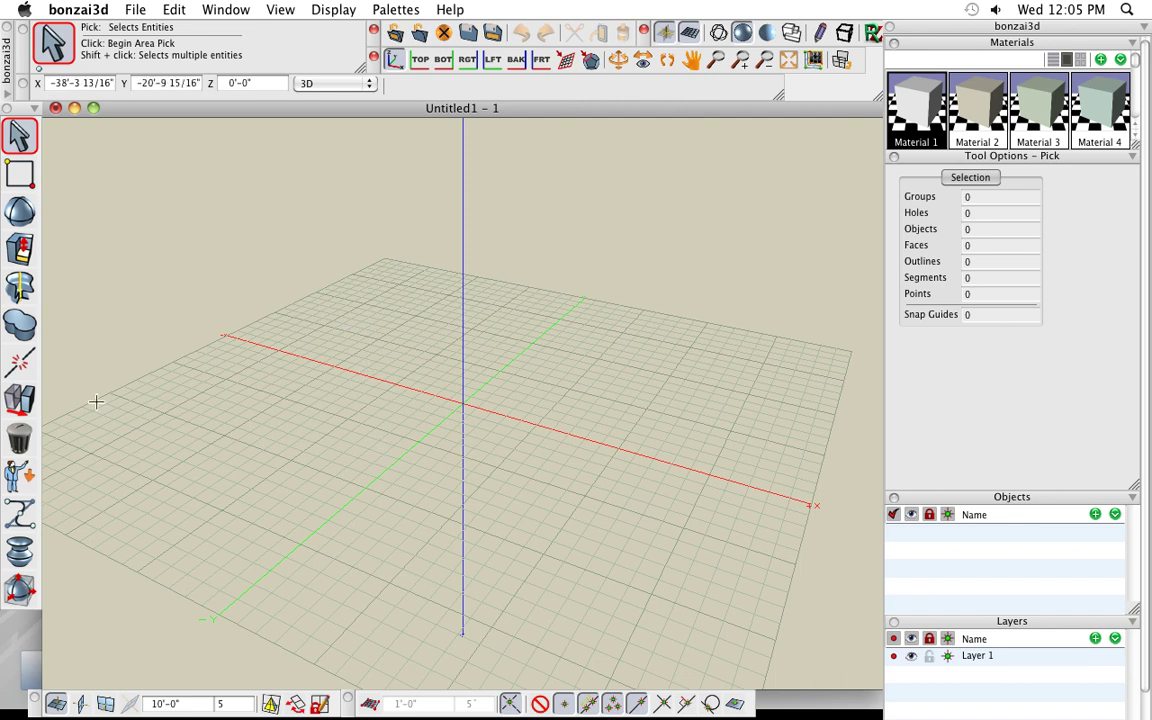
Draw a rectangular block around the grid's origin, about 33' square and 18' high, with the Rectangle tool.
mouse_move(20, 352)
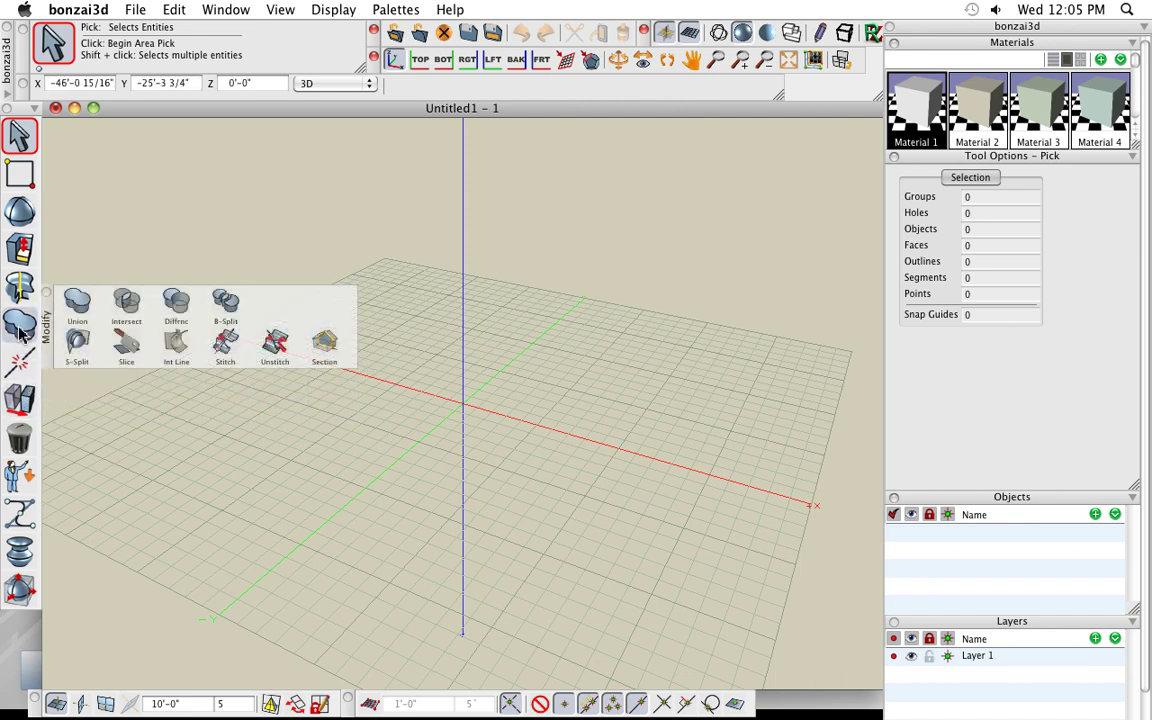
mouse_move(20, 180)
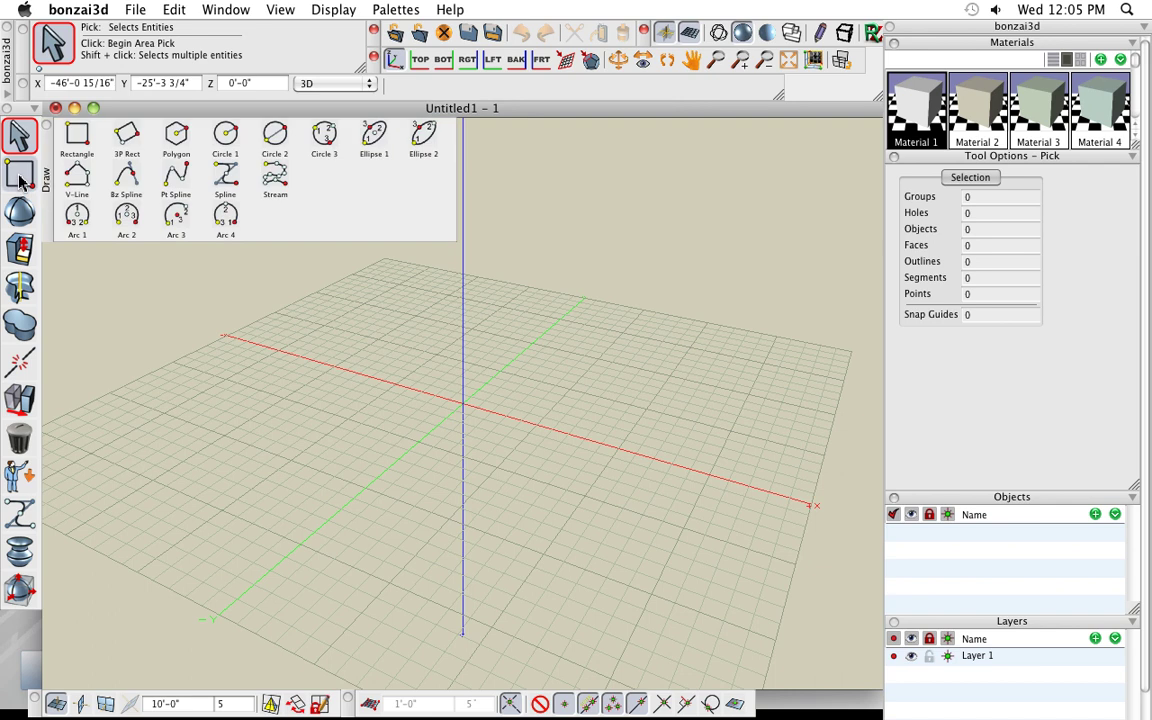
click(76, 142)
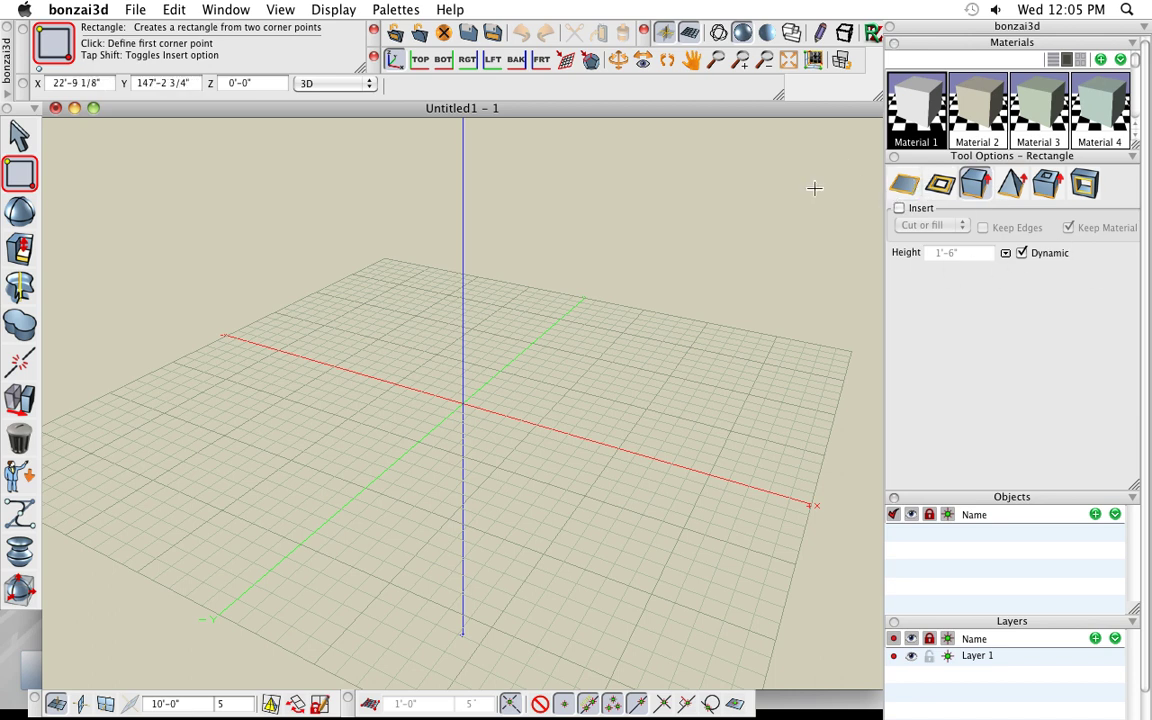
click(274, 451)
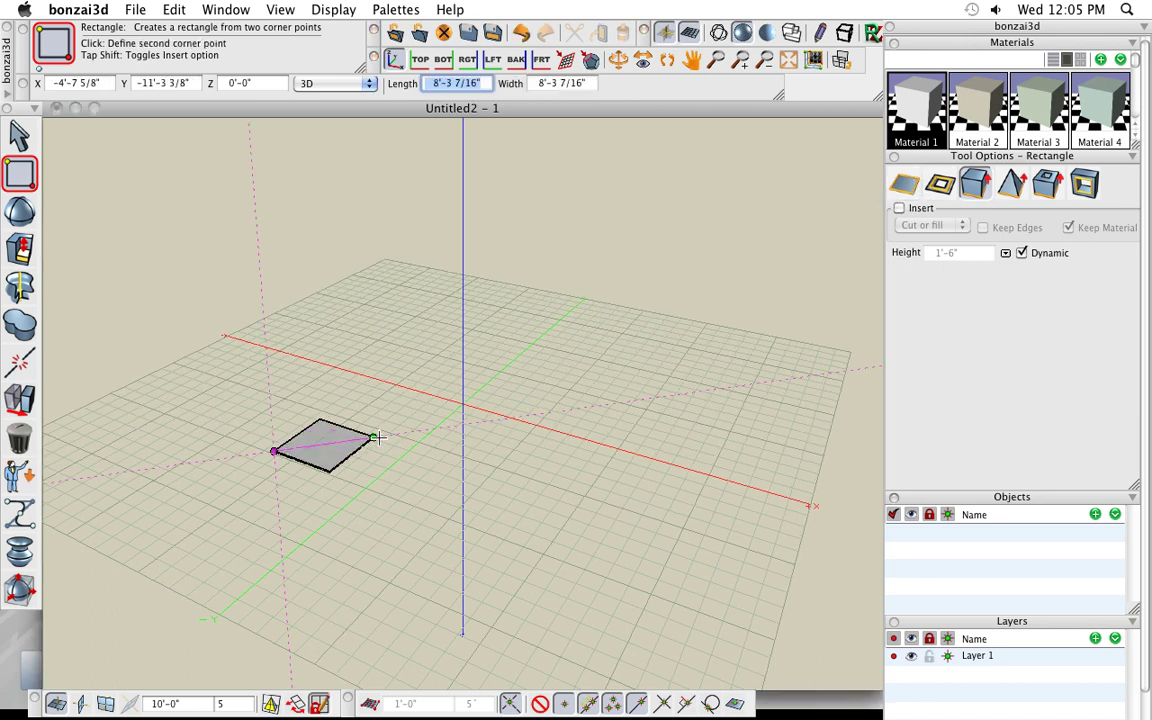
click(654, 396)
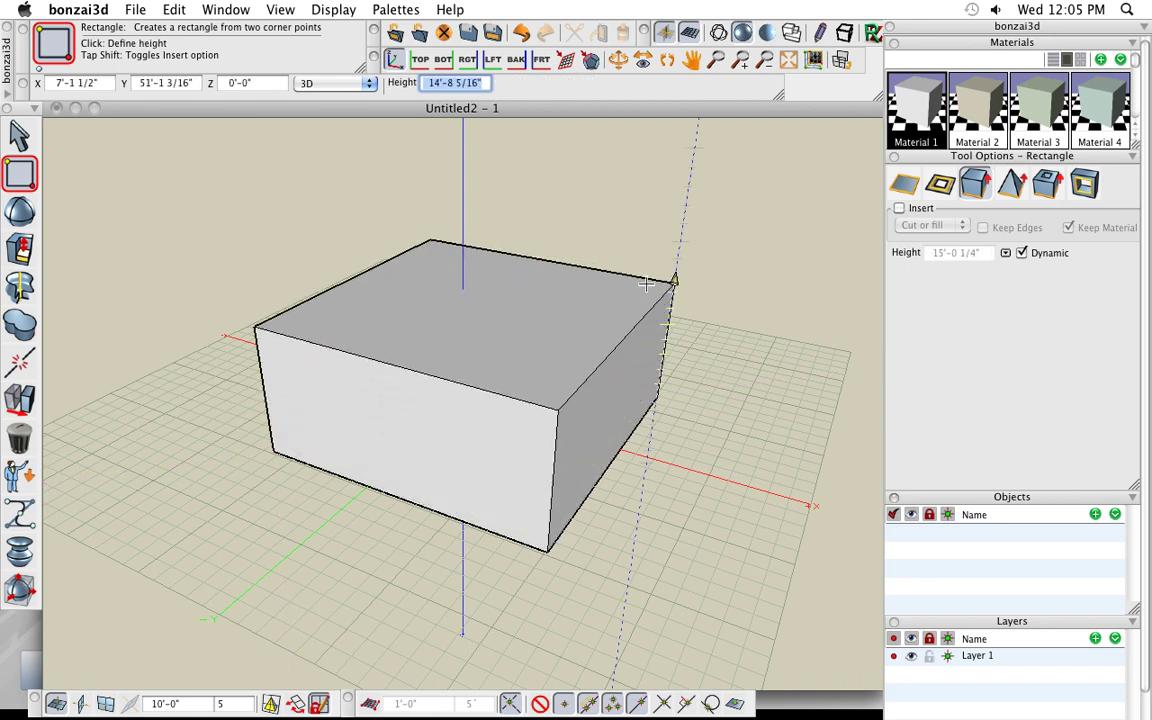
click(615, 260)
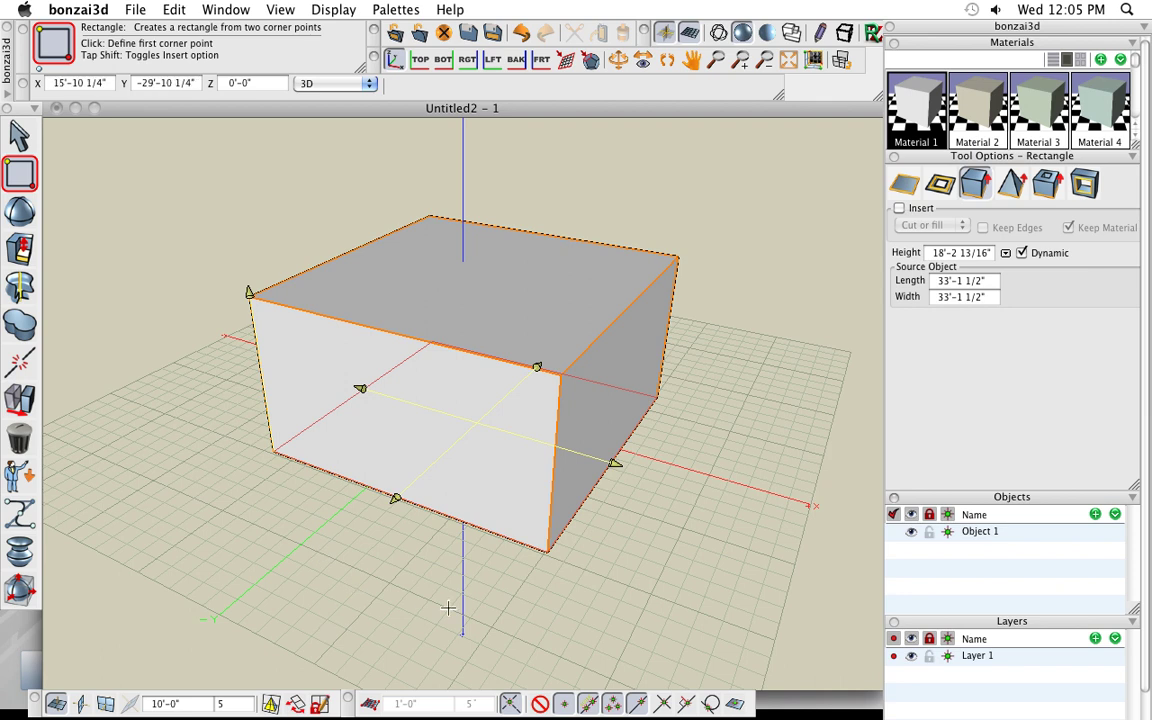
Resize the block with its on-screen controls to about 30'-4" long and 17'-4" high.
click(614, 464)
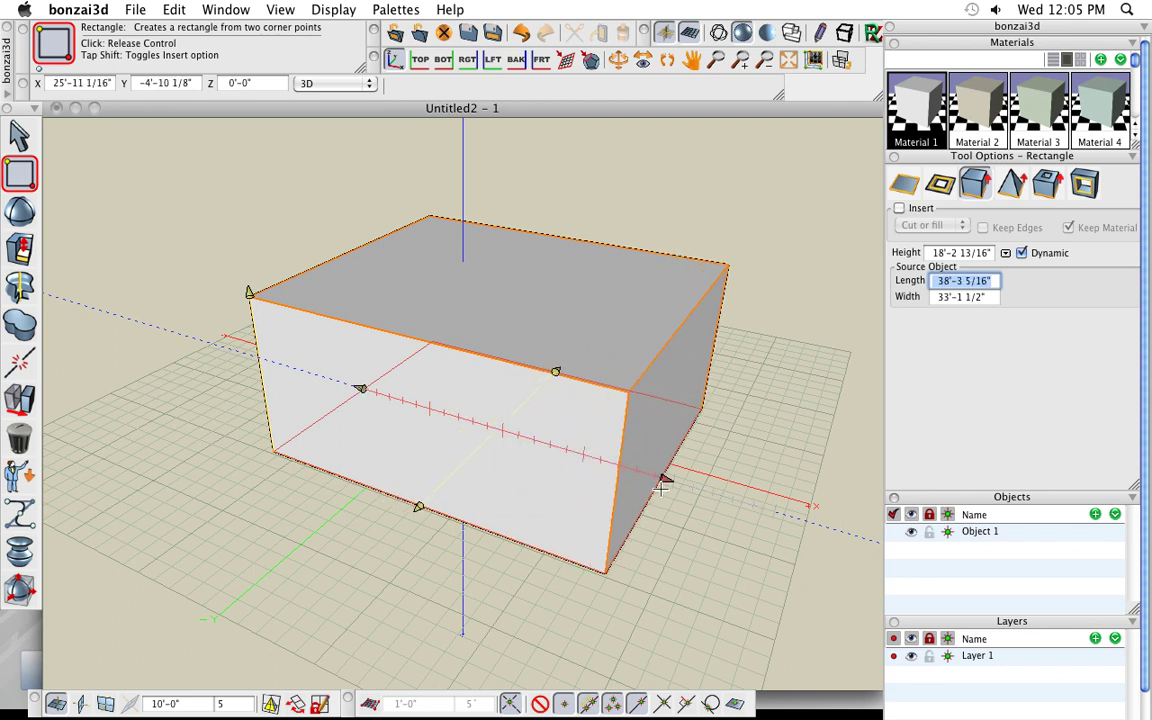
click(591, 459)
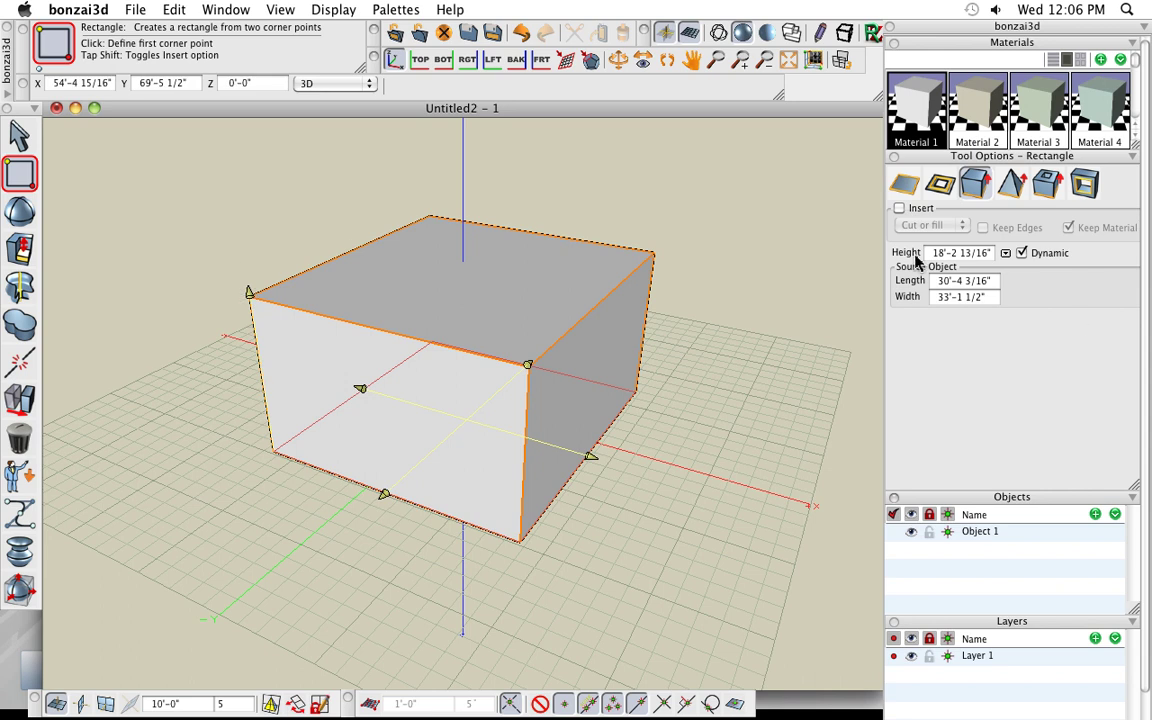
click(249, 293)
click(250, 300)
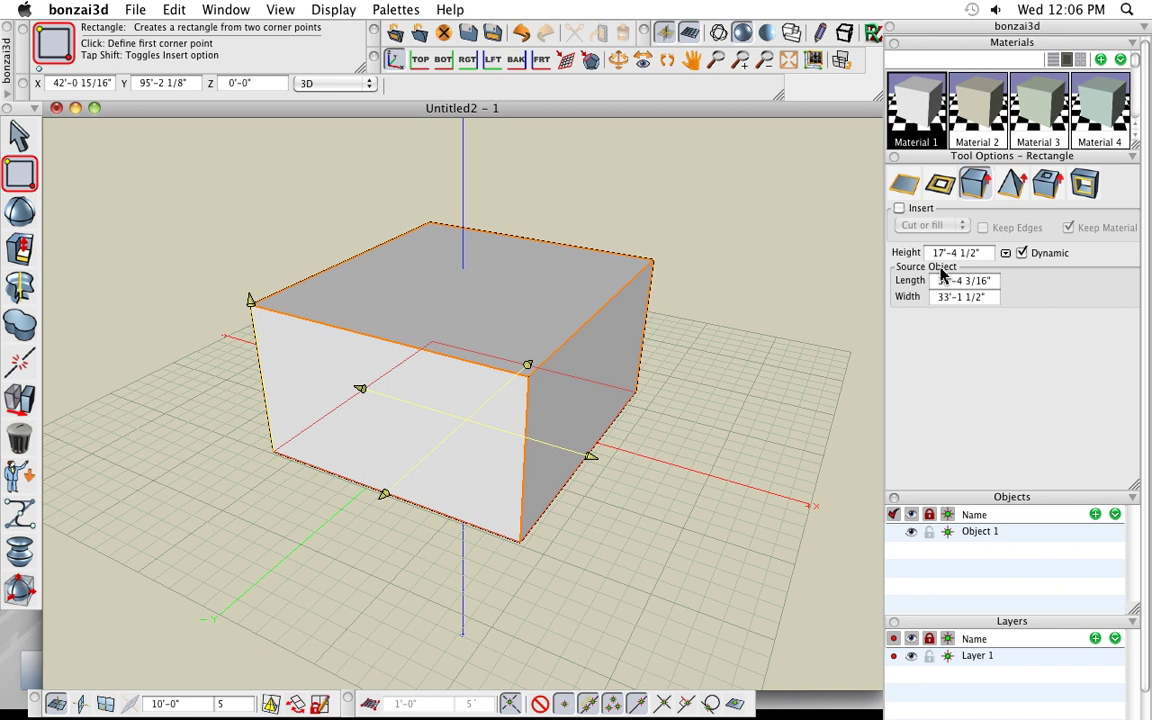
Set the block's length to 36 inches, width to 2'-6" and height to 30 inches, and finish editing it.
click(975, 281)
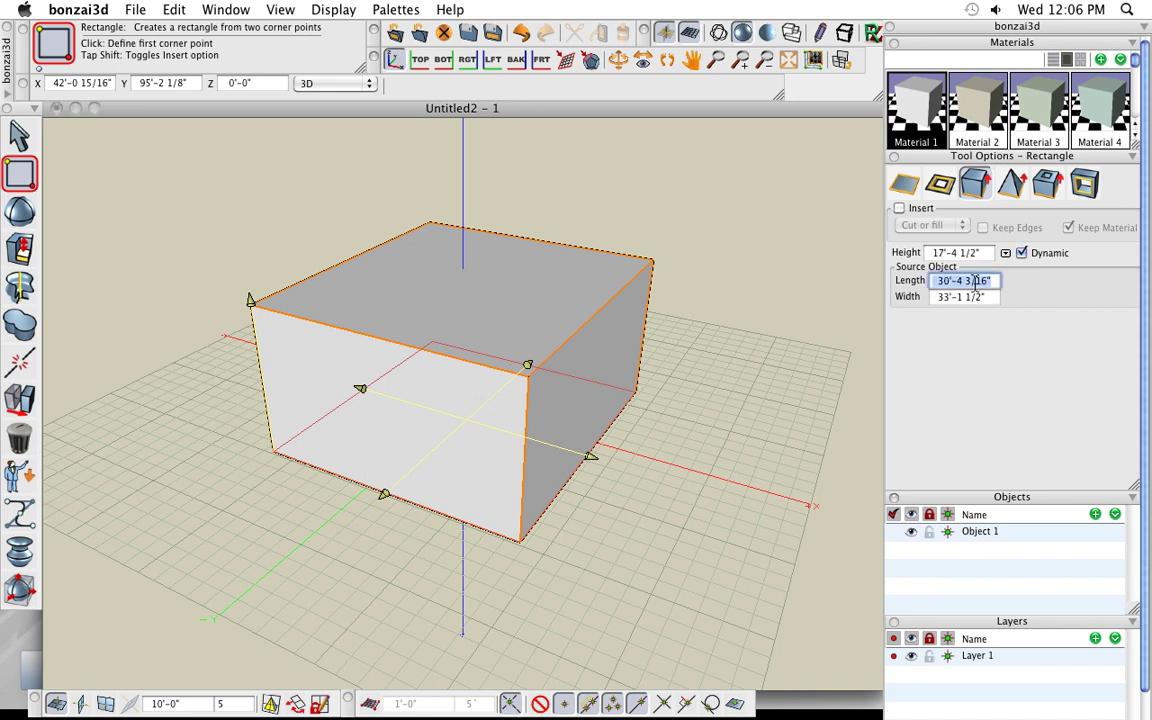
text(36)
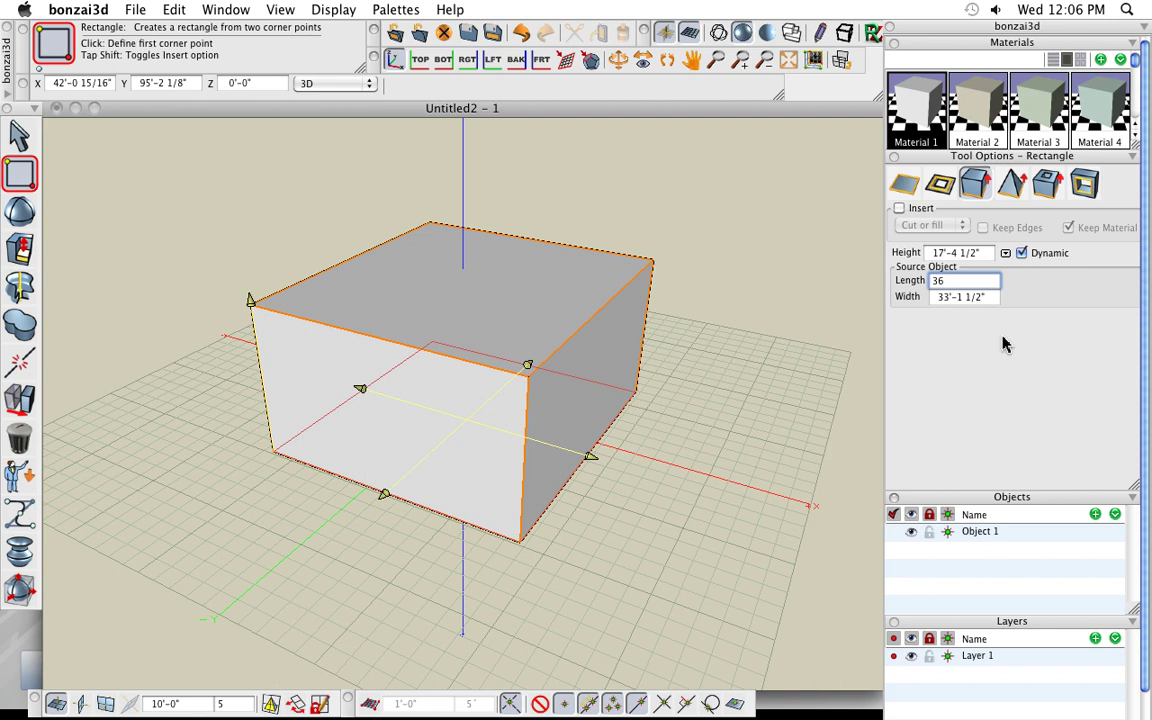
key(Return)
click(966, 297)
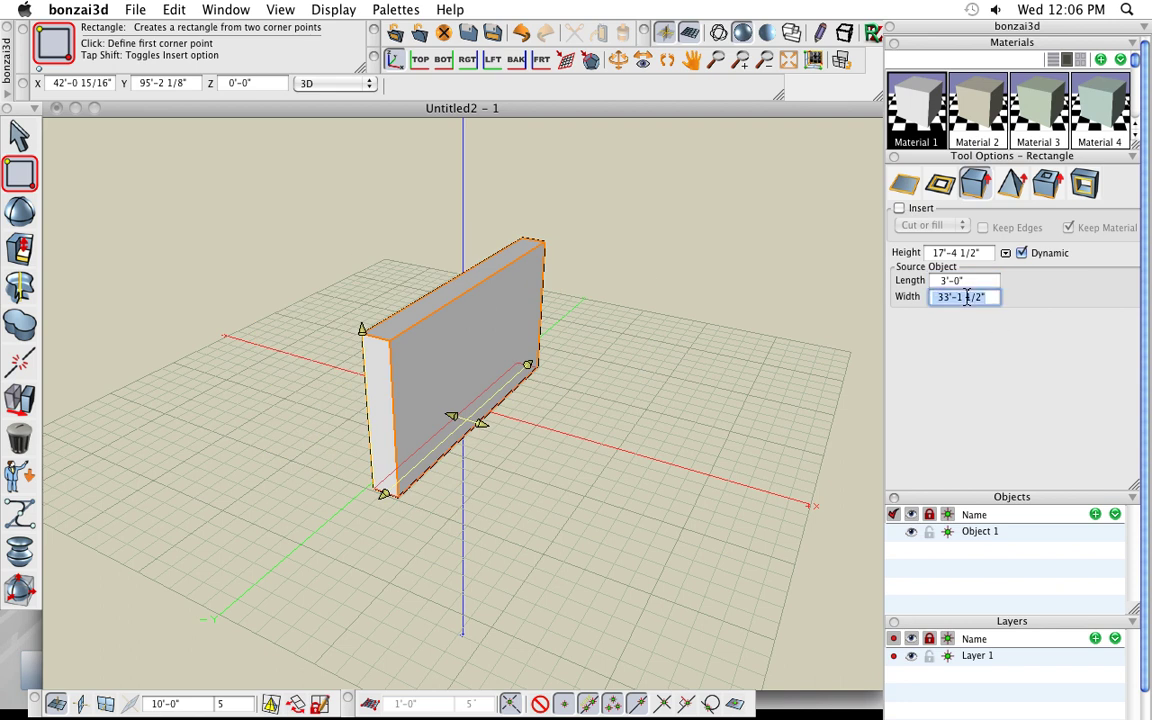
text(3'-)
text(0)
key(Return)
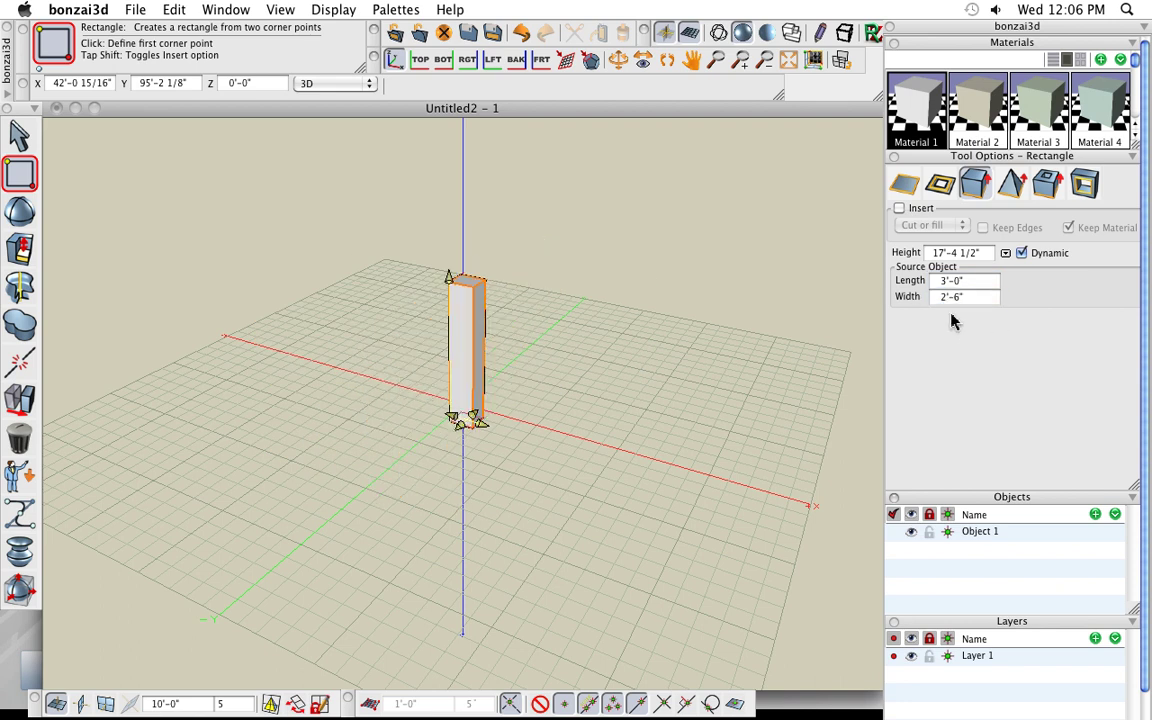
click(963, 253)
text(30)
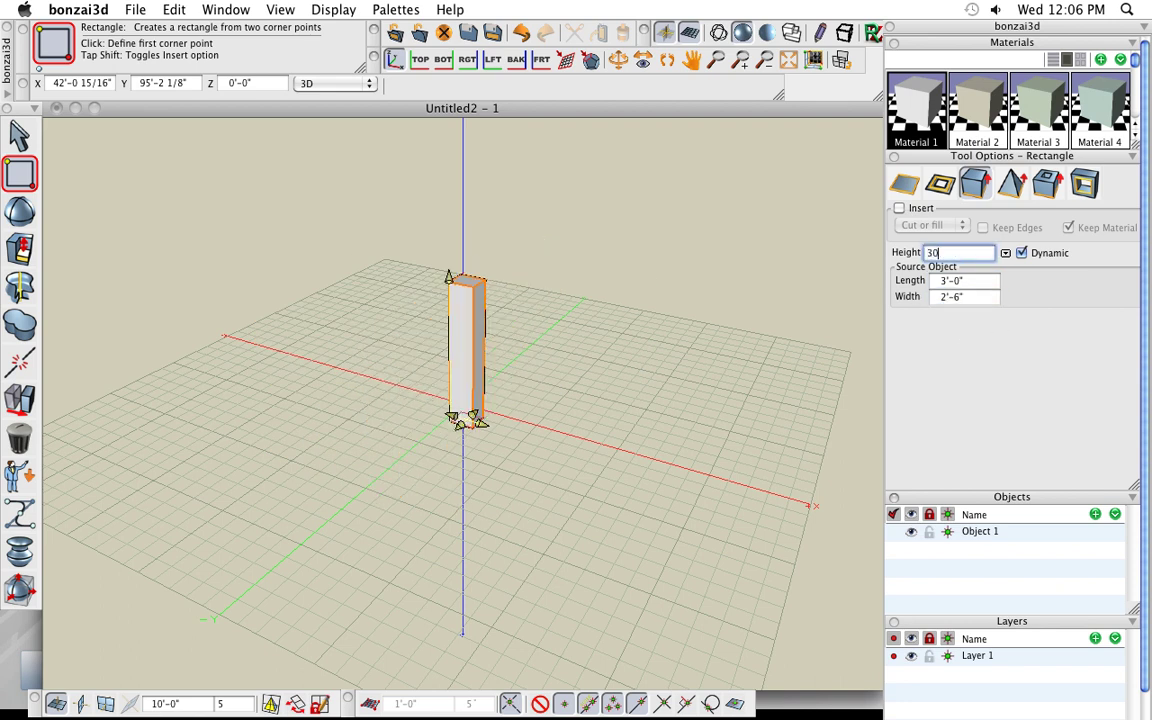
key(Return)
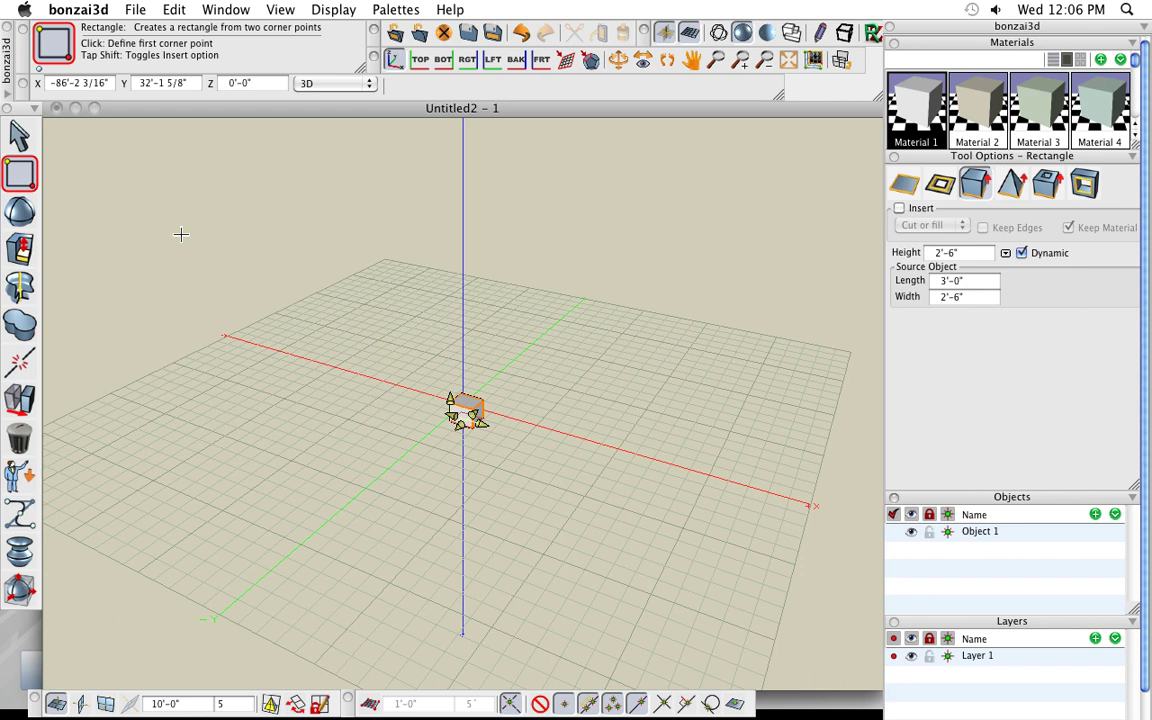
key(Escape)
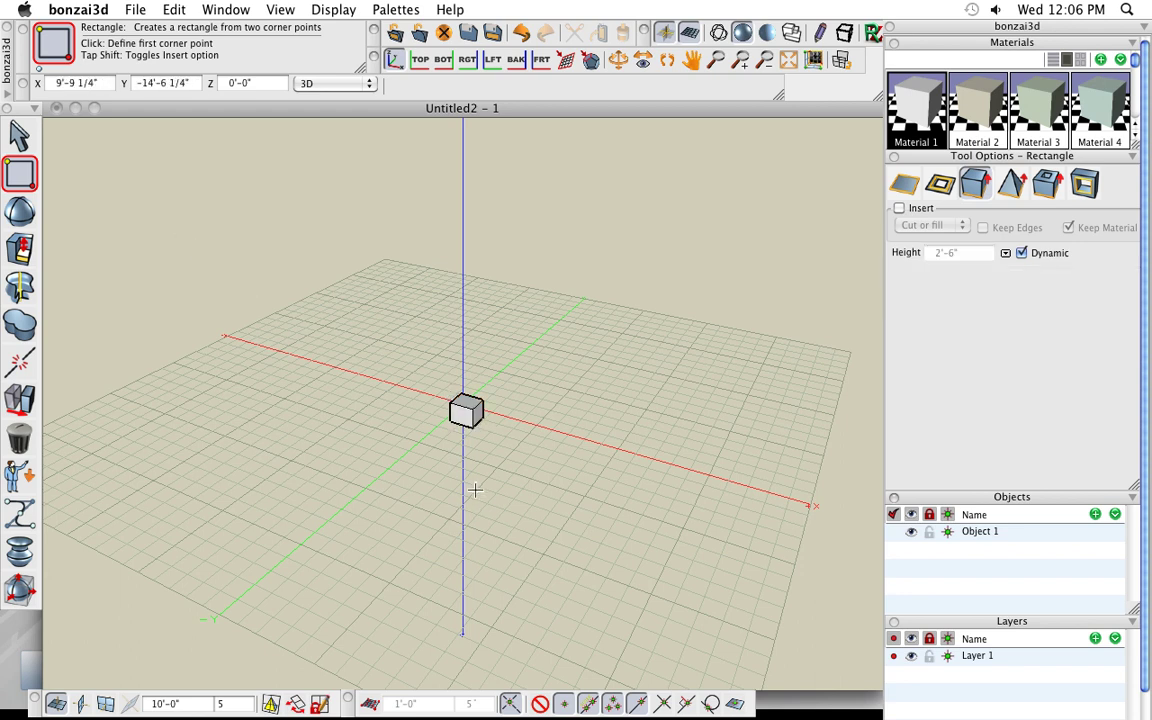
Change the project's working units to the Small (Lamp) data scale.
scroll(470, 428, up, 3)
scroll(470, 425, down, 2)
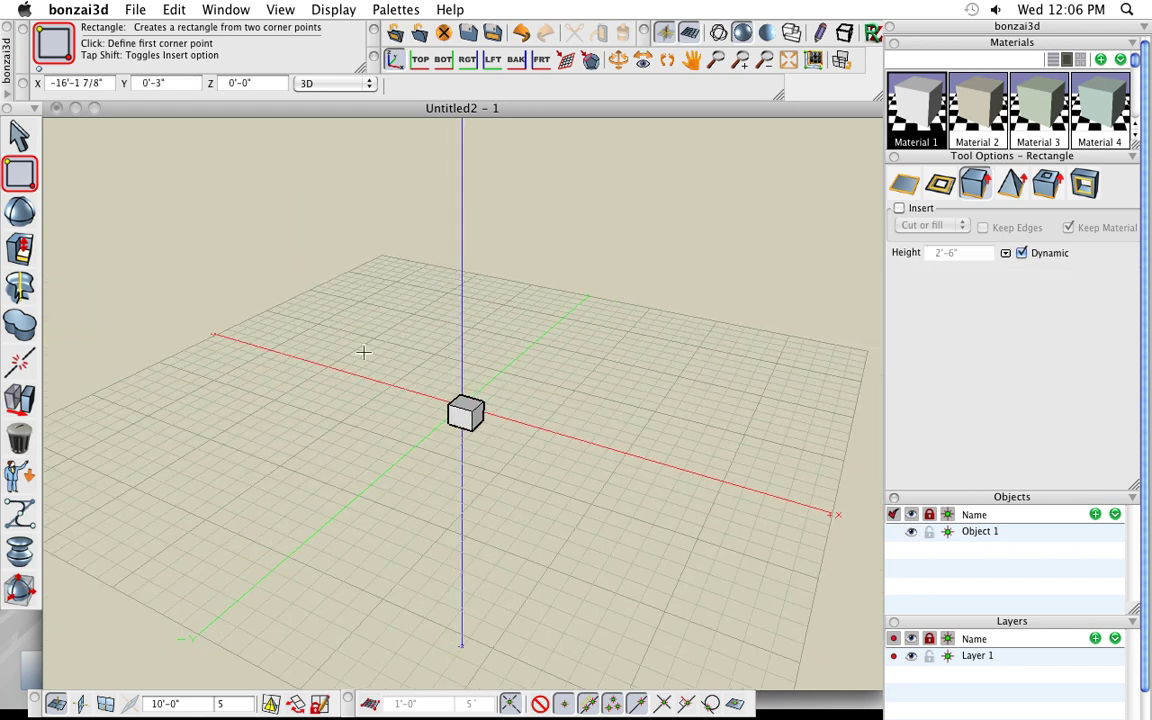
scroll(407, 378, down, 2)
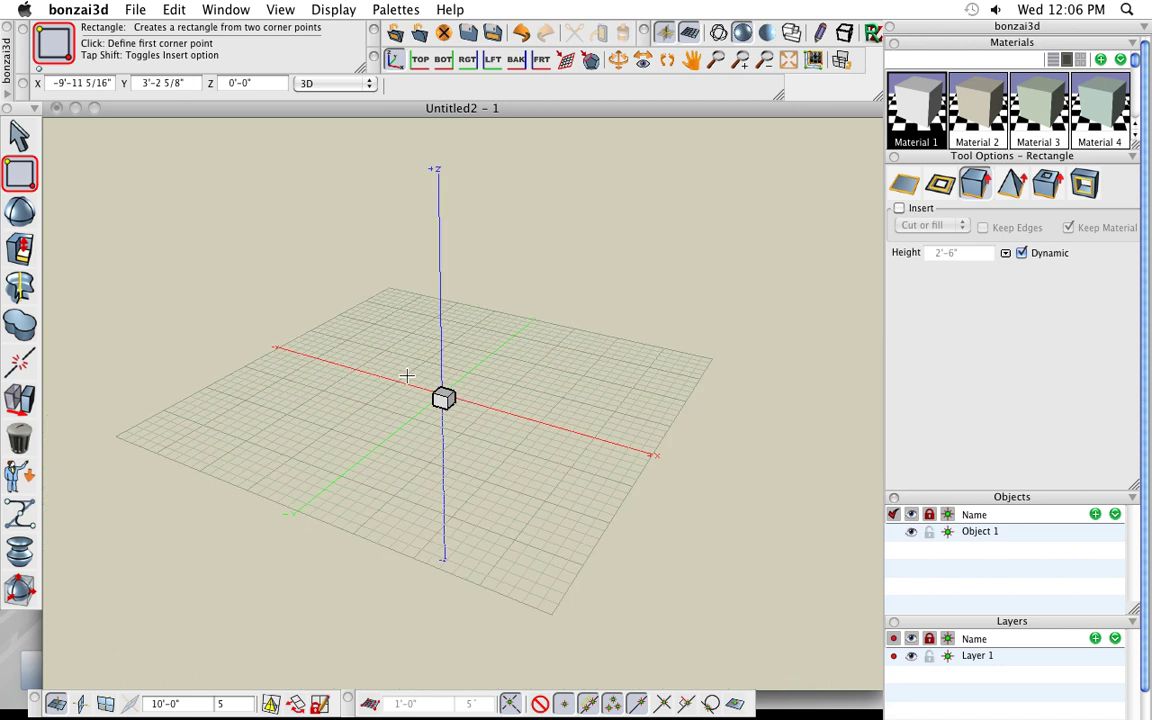
middle_drag(440, 398, 450, 403)
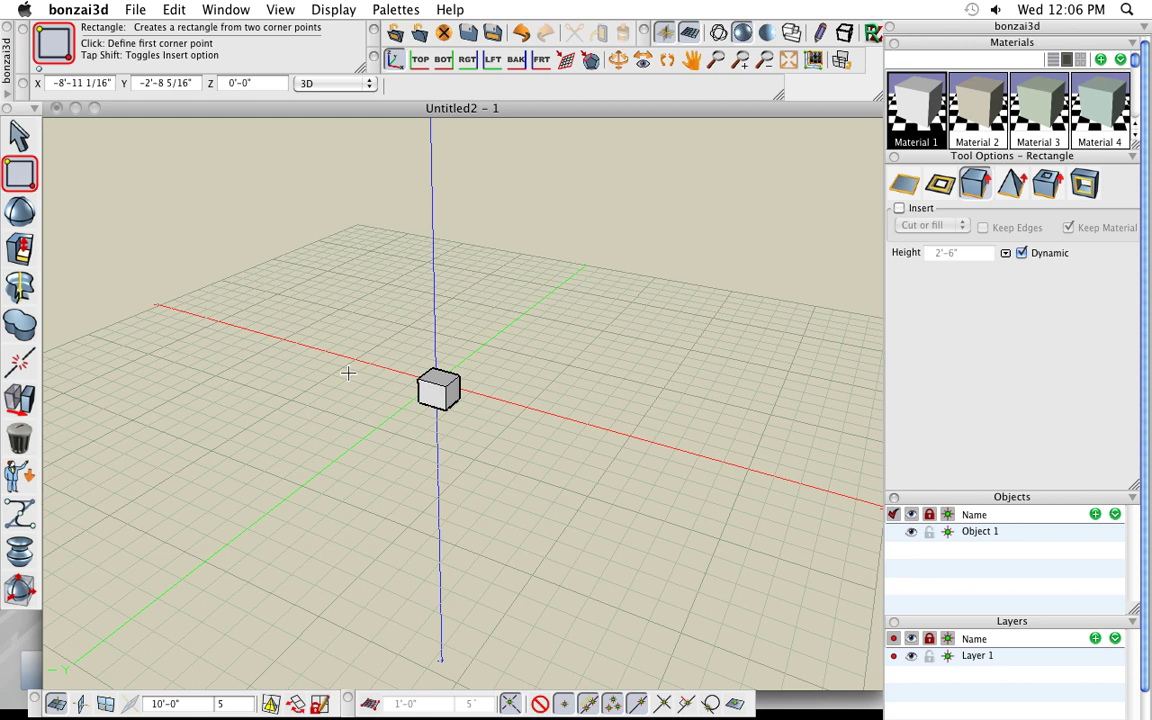
click(133, 10)
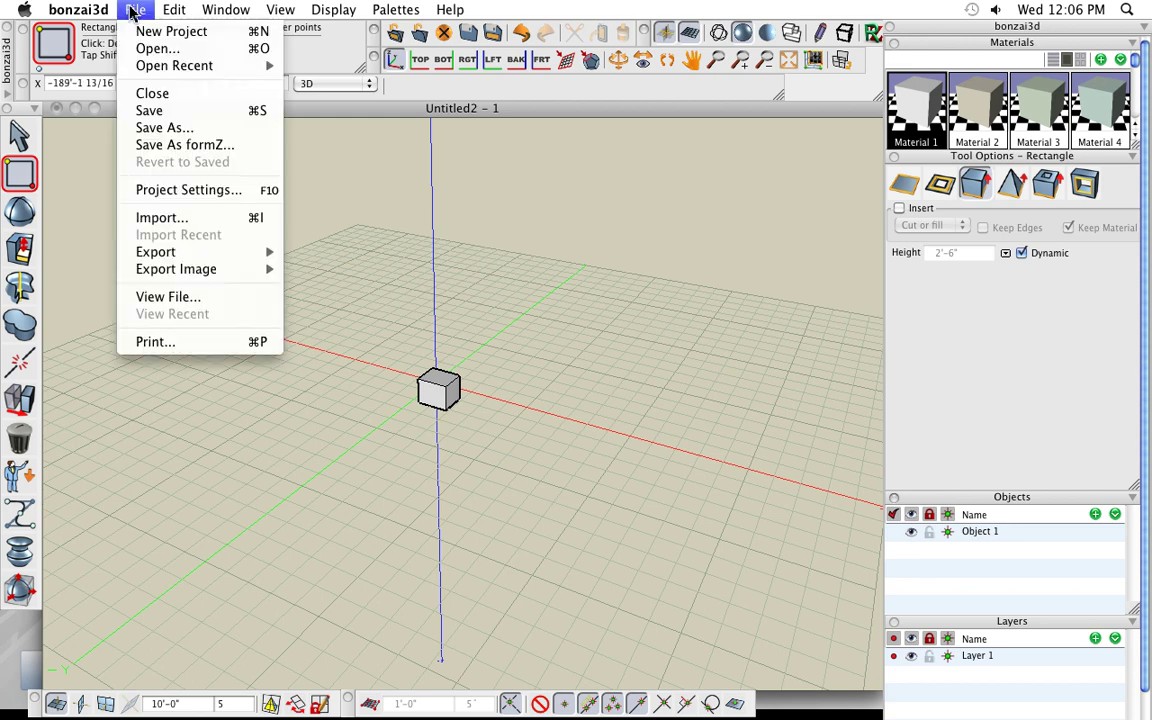
click(177, 192)
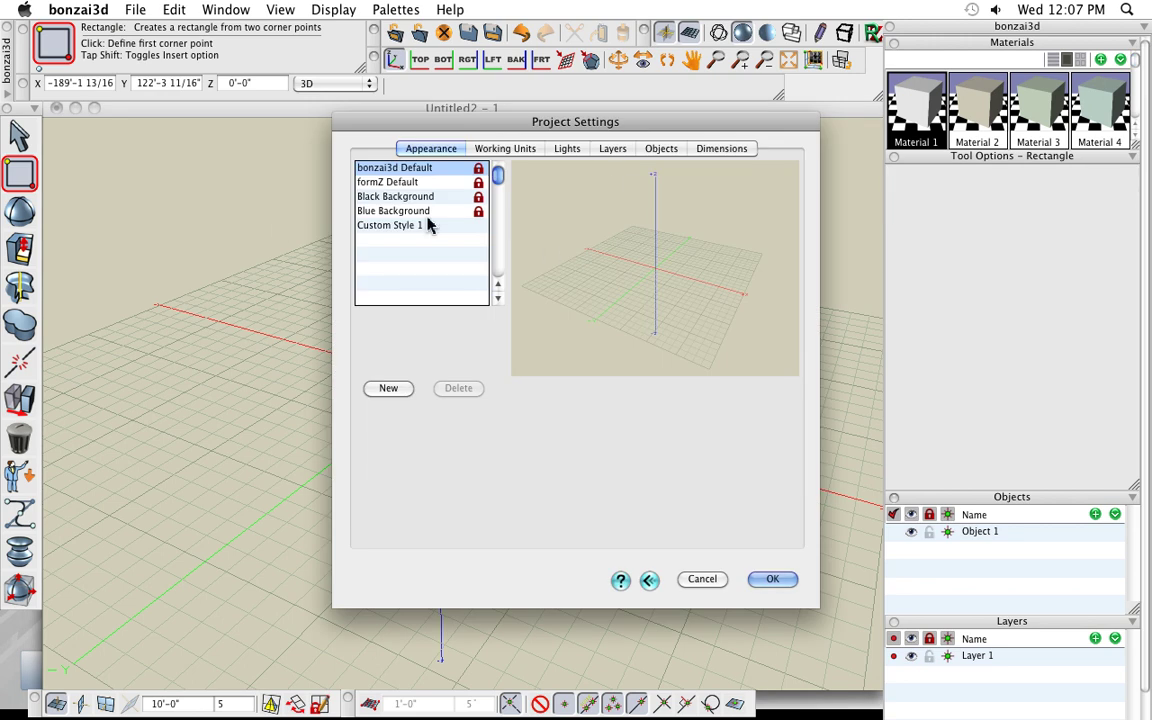
click(523, 150)
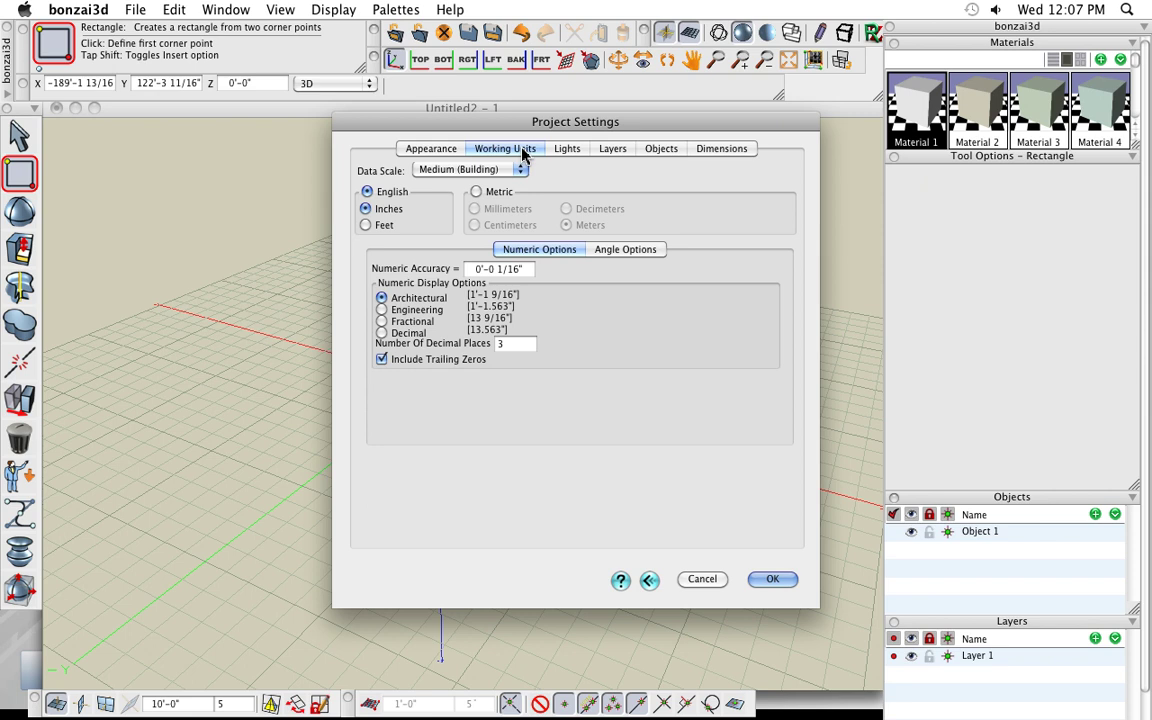
click(468, 169)
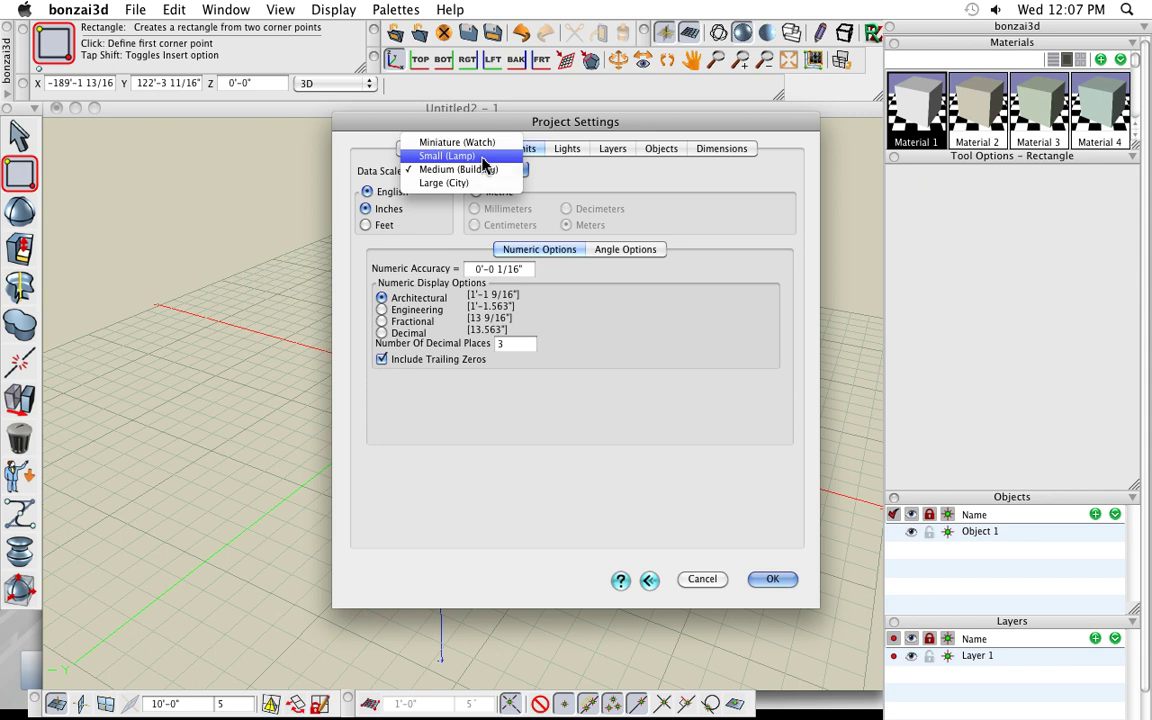
click(482, 157)
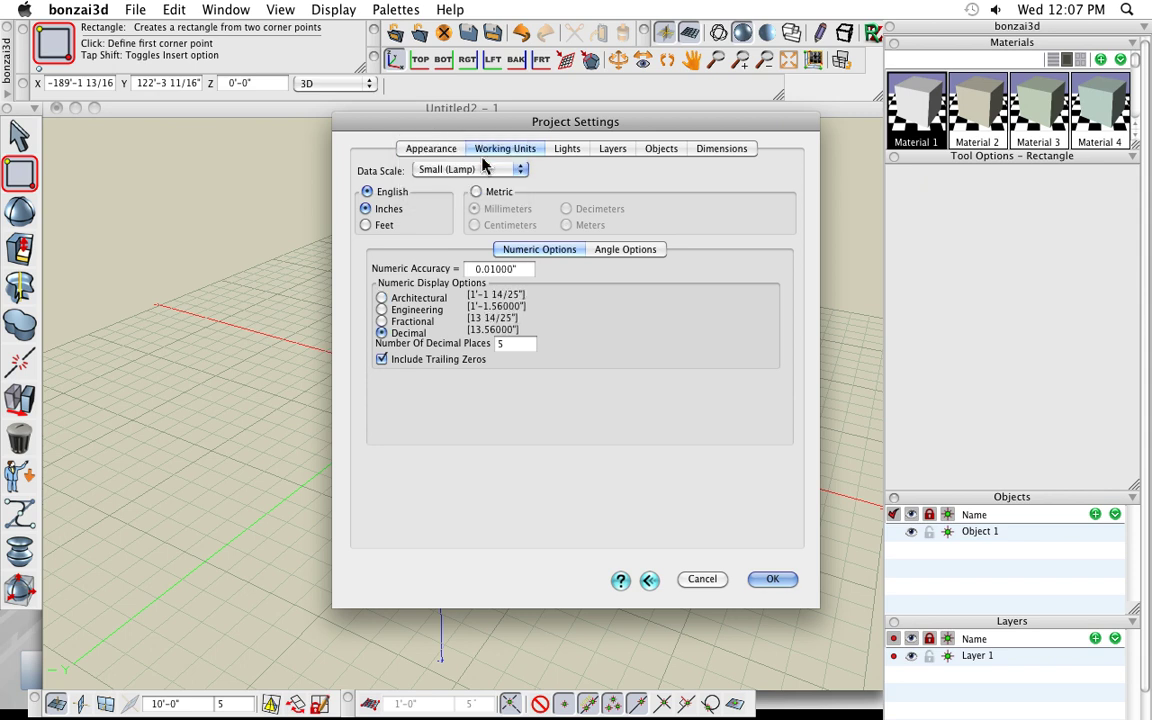
click(771, 580)
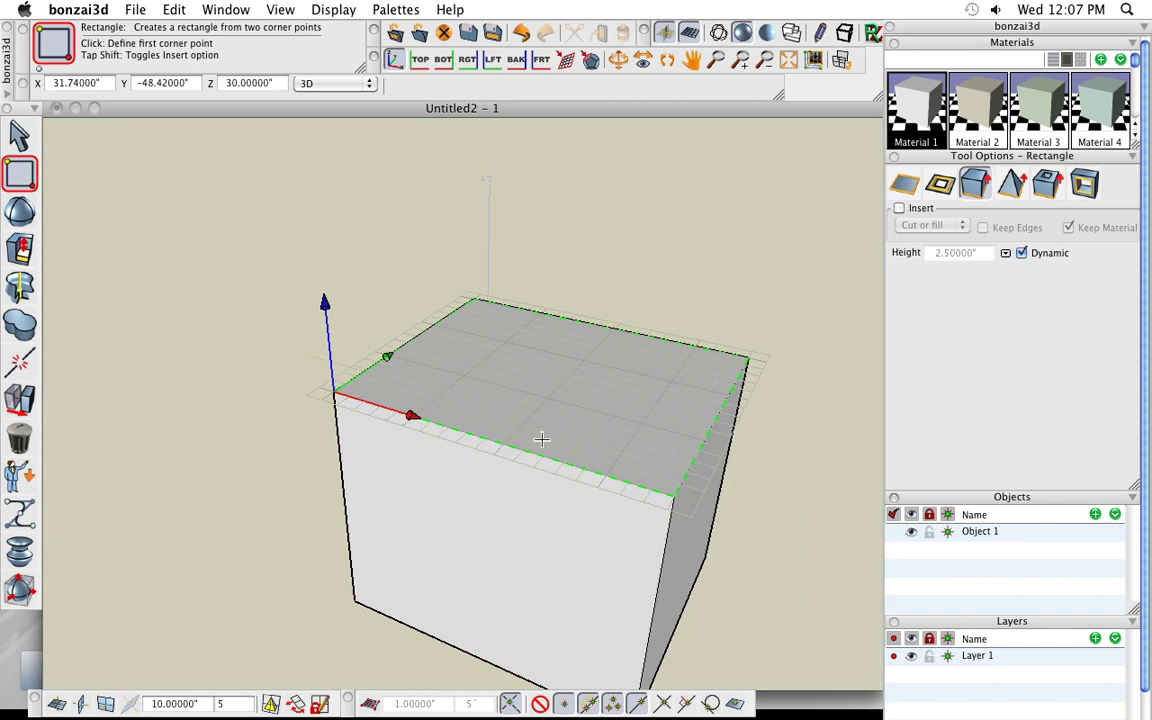
Move the block parallel to the reference plane so it sits around the centre of the grid.
key(space)
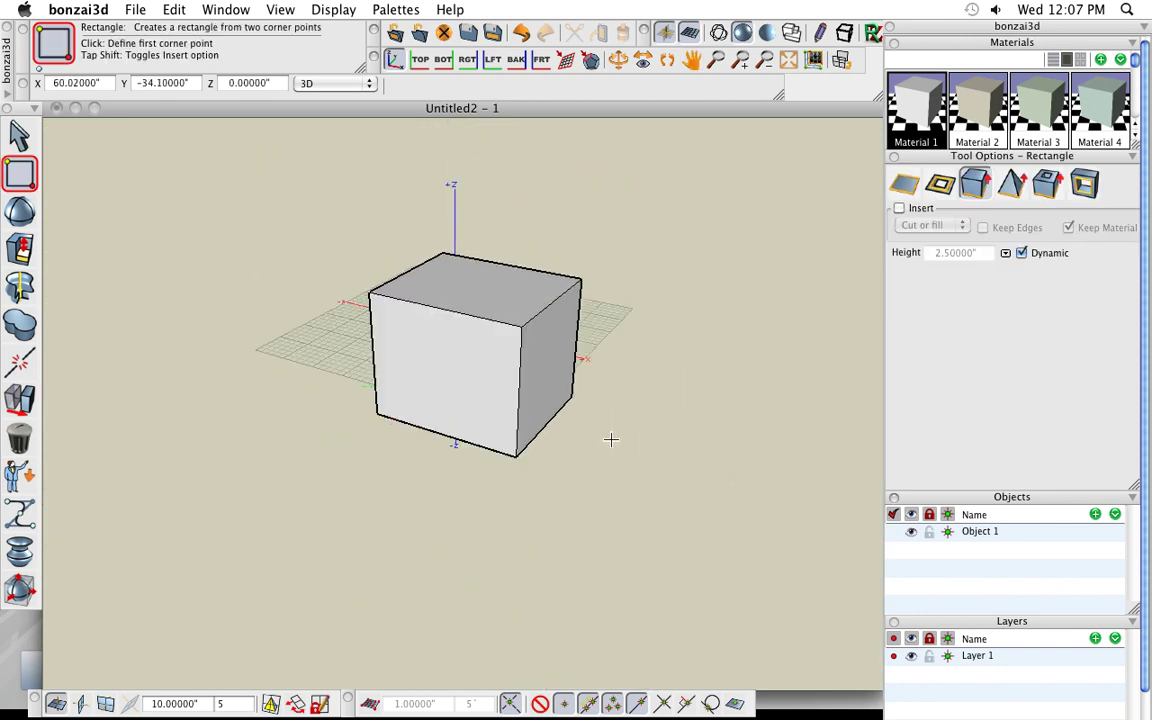
scroll(609, 440, up, 1)
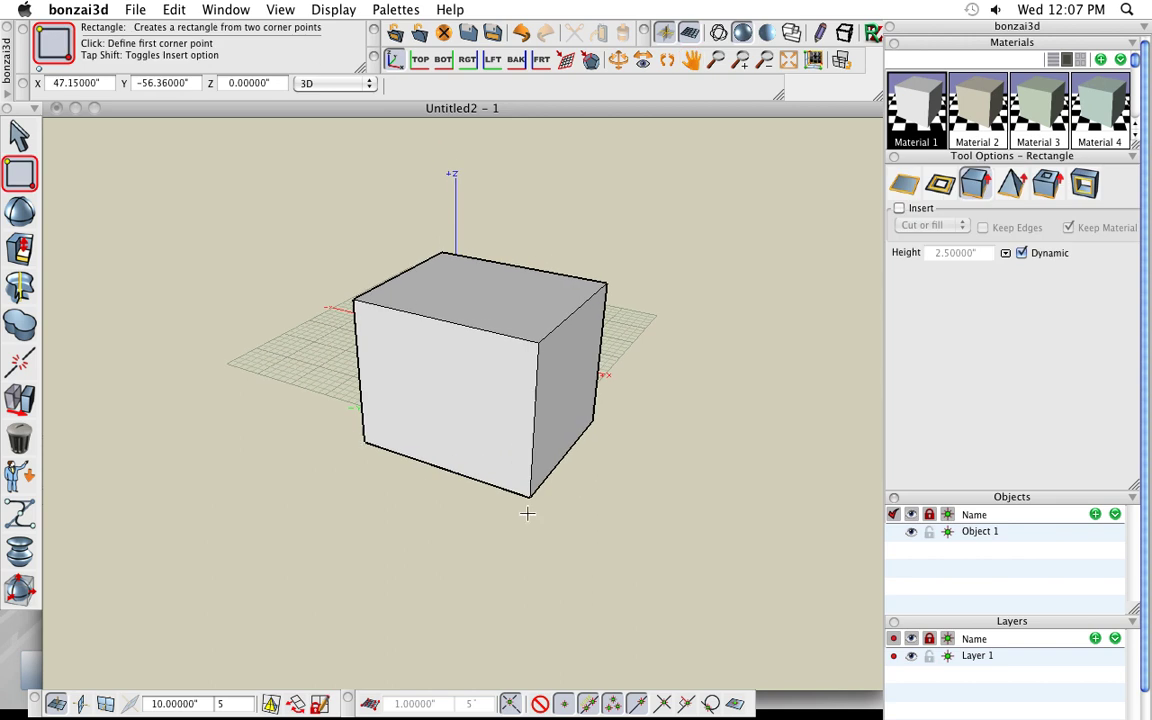
click(19, 398)
click(372, 408)
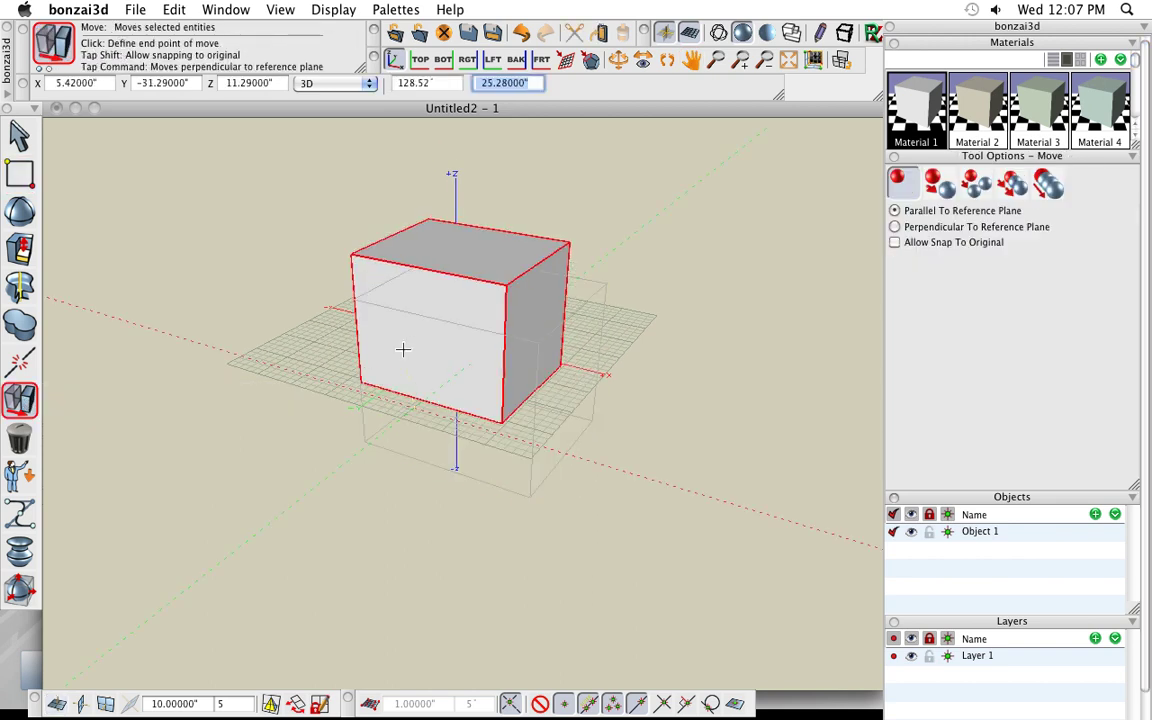
click(417, 311)
middle_drag(490, 426, 501, 483)
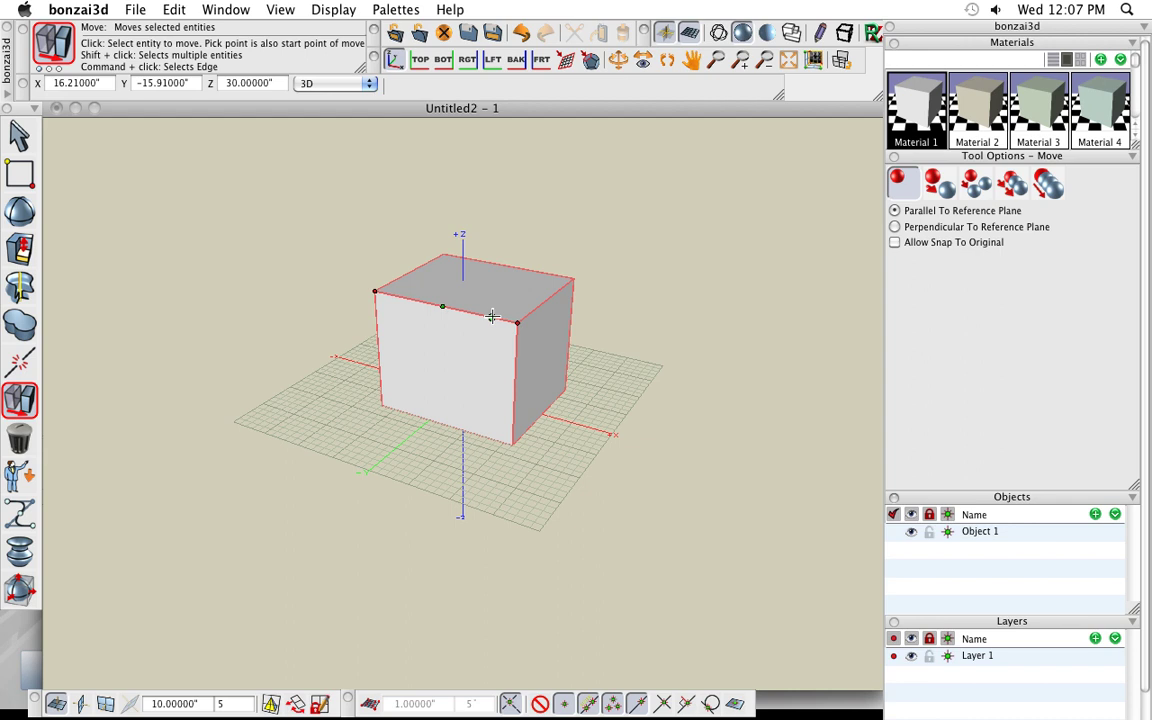
click(460, 296)
scroll(415, 400, up, 4)
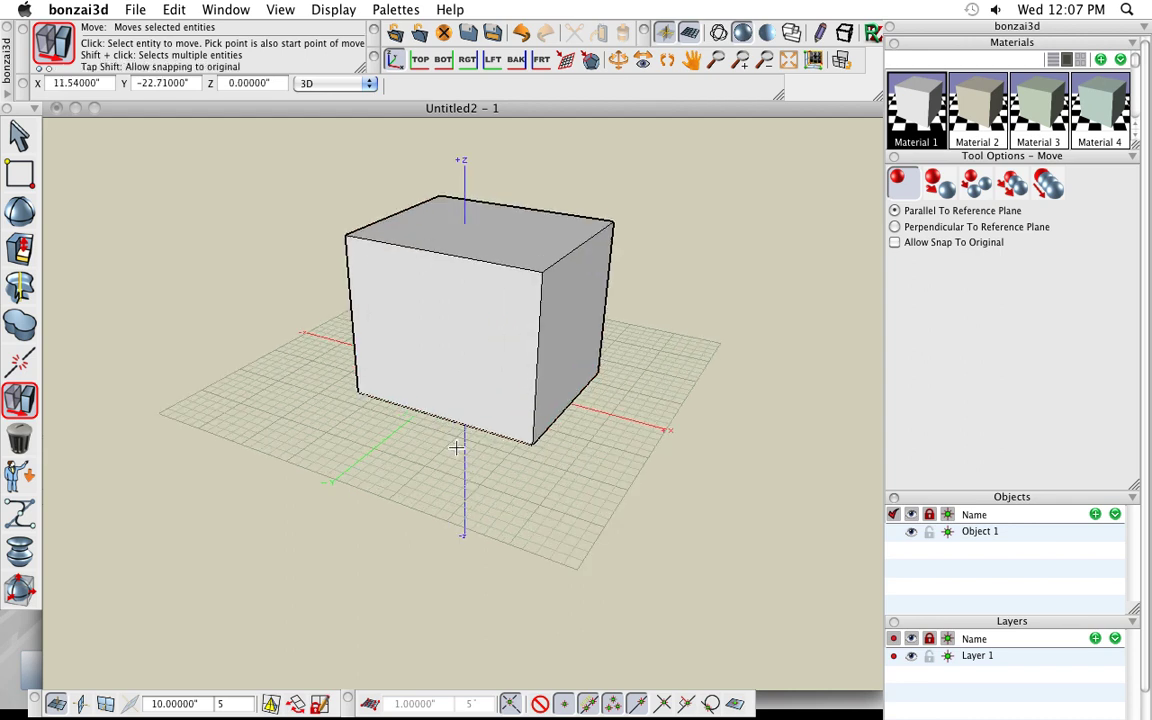
middle_drag(452, 448, 496, 494)
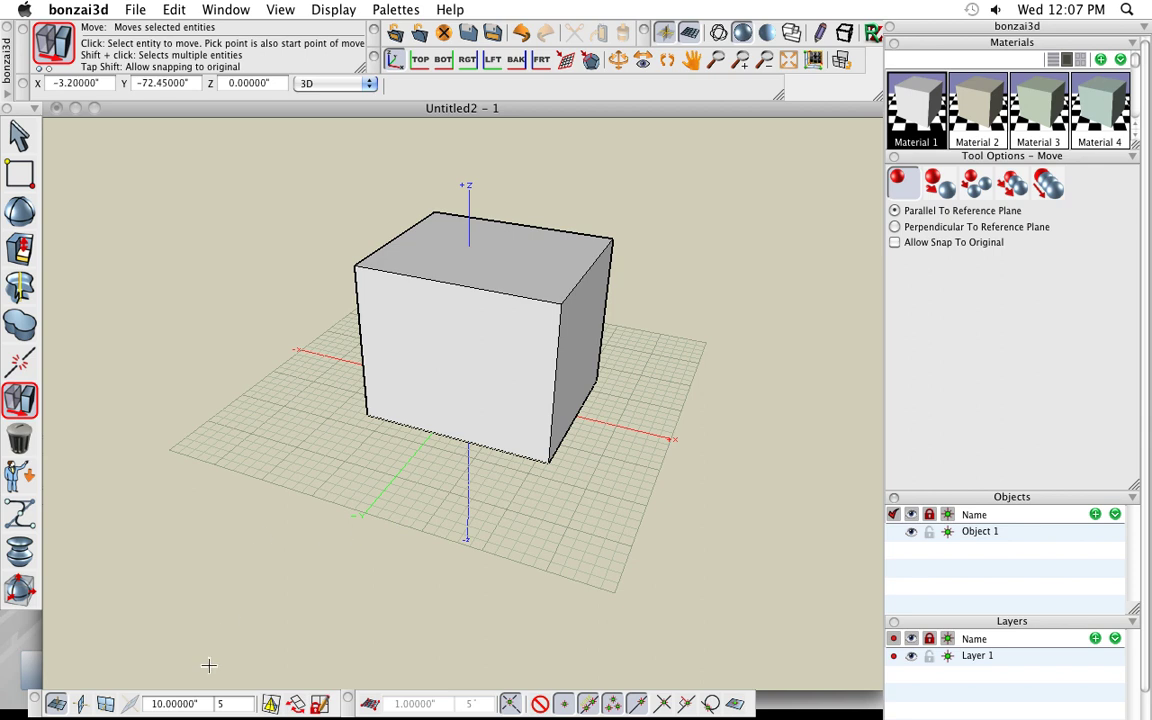
Set the reference grid's module to 12 inches with 12 subdivisions.
click(200, 704)
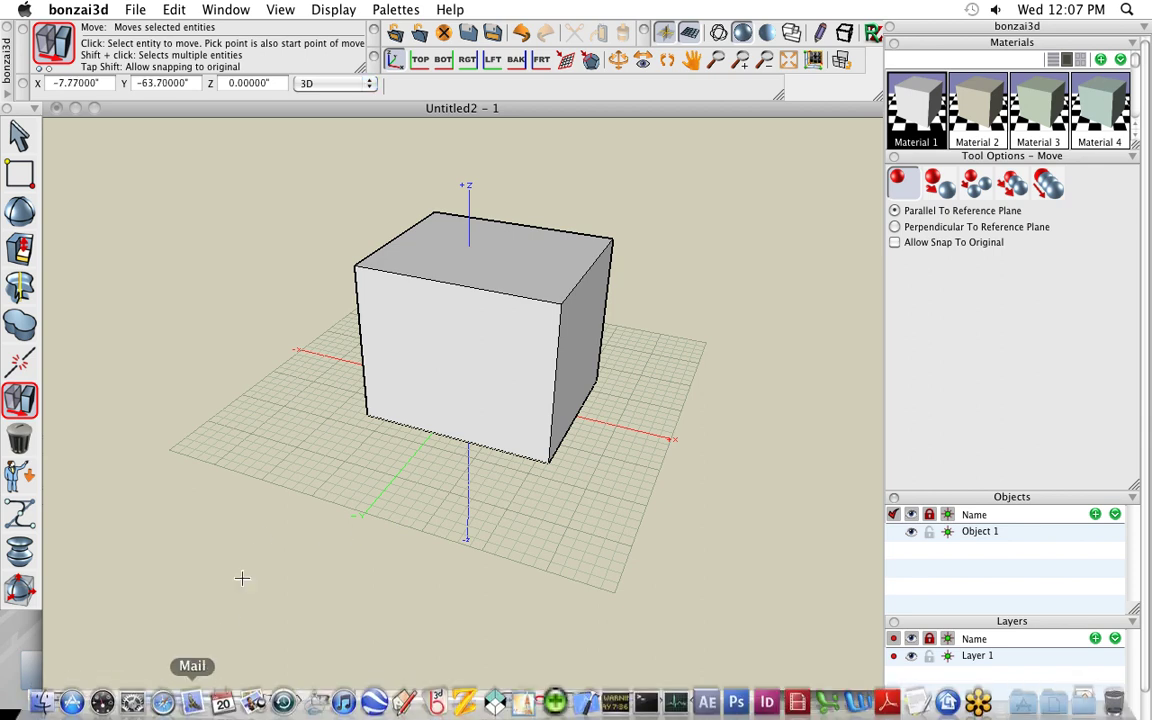
text(12)
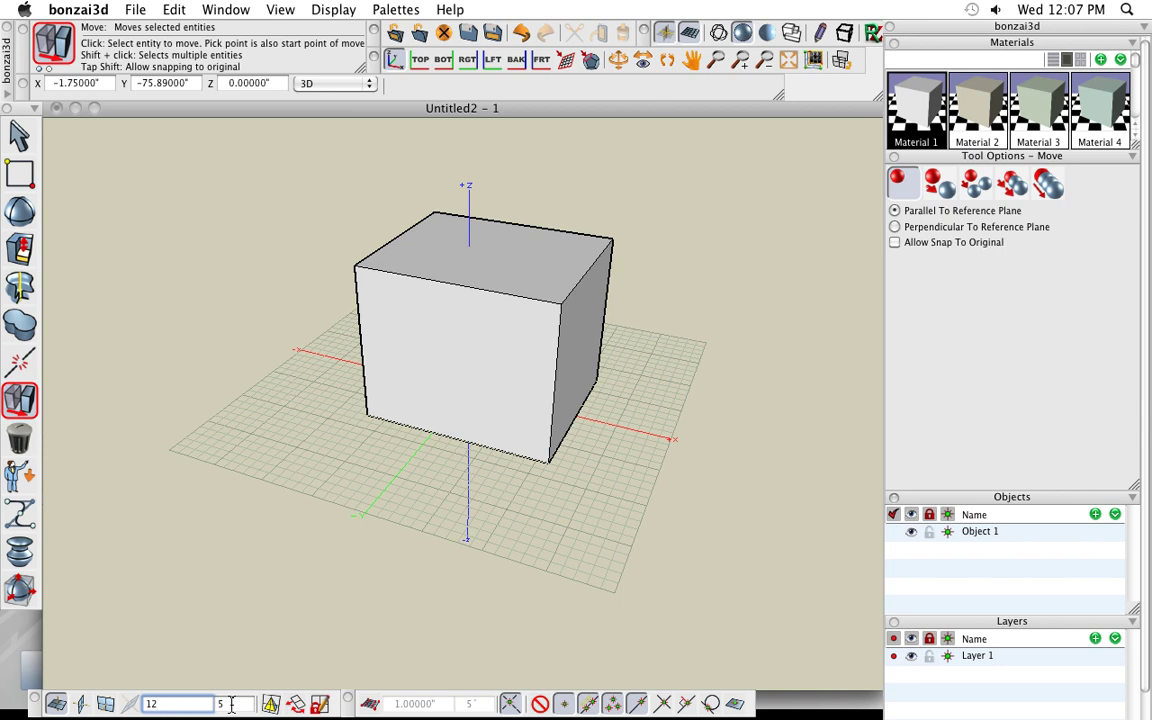
key(Tab)
scroll(427, 498, up, 2)
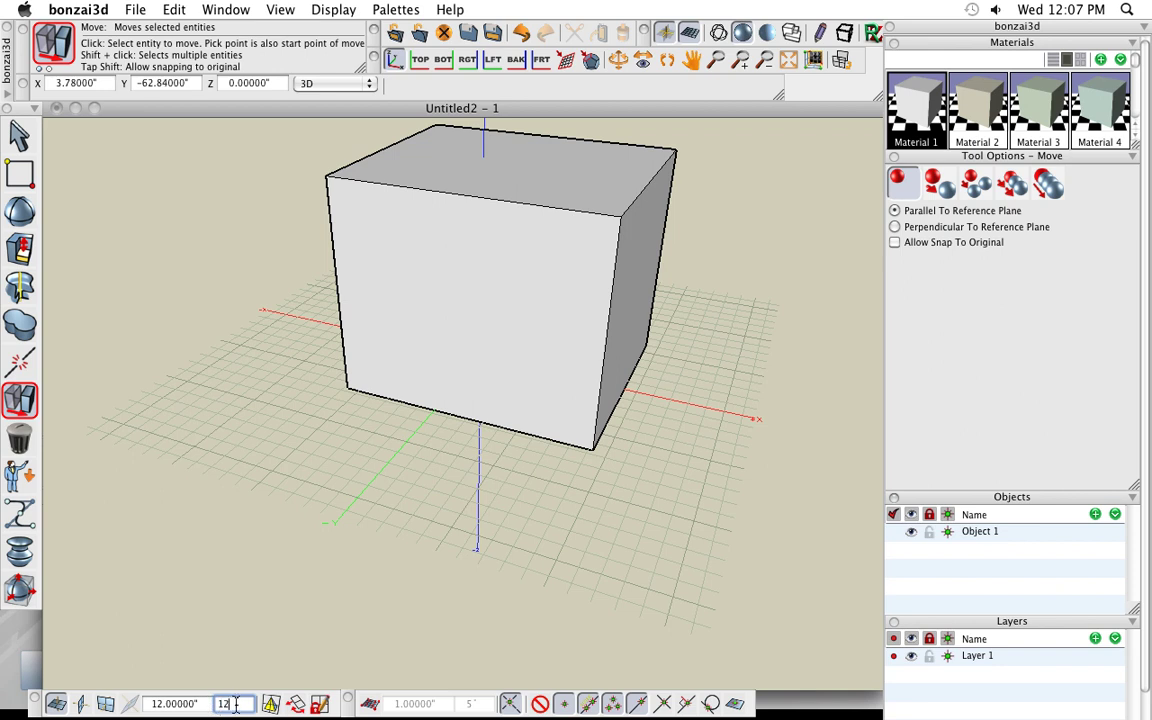
key(Tab)
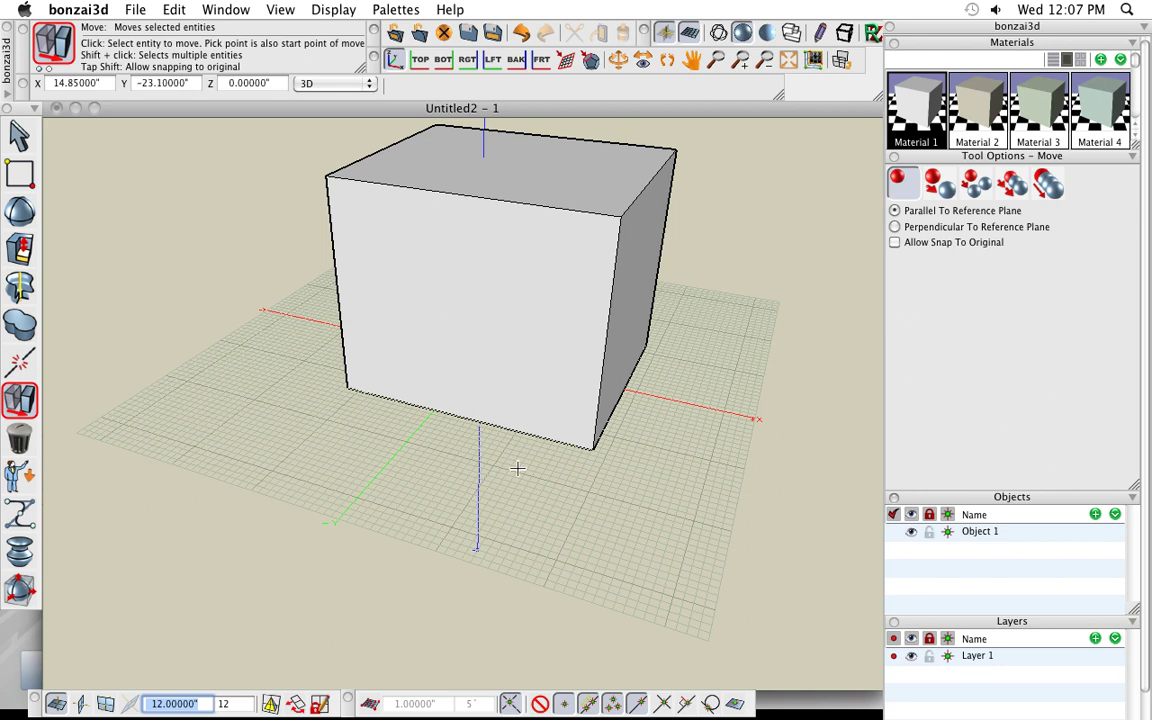
scroll(517, 468, up, 2)
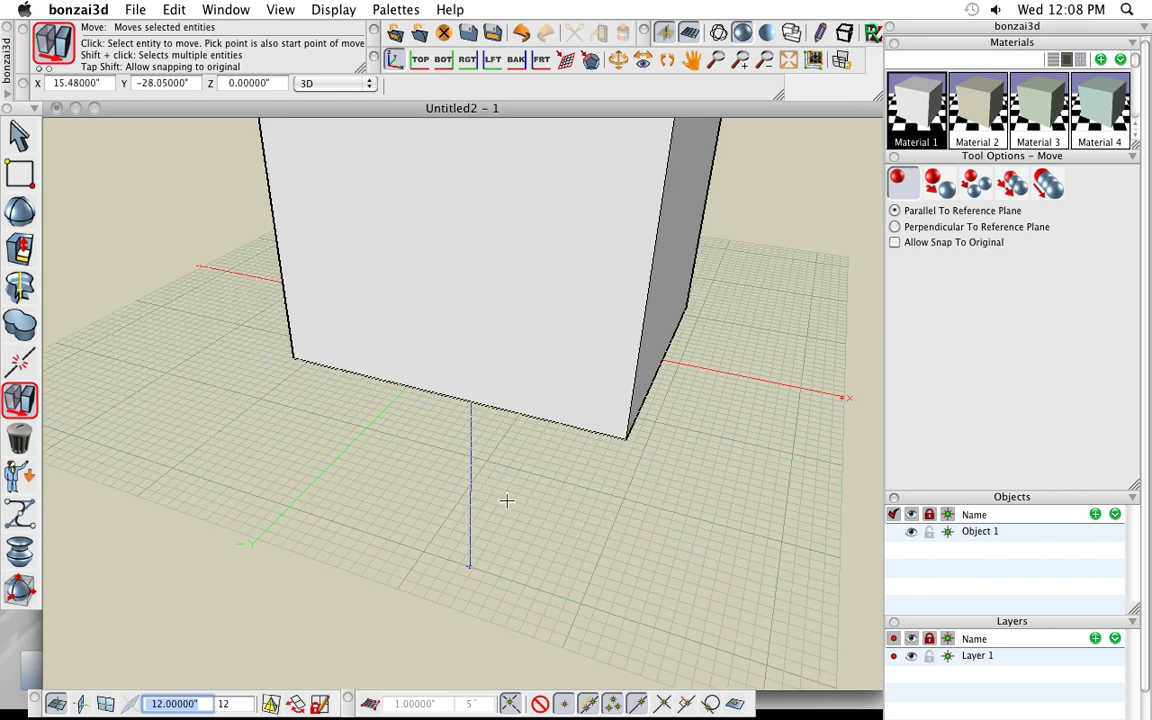
scroll(391, 463, down, 4)
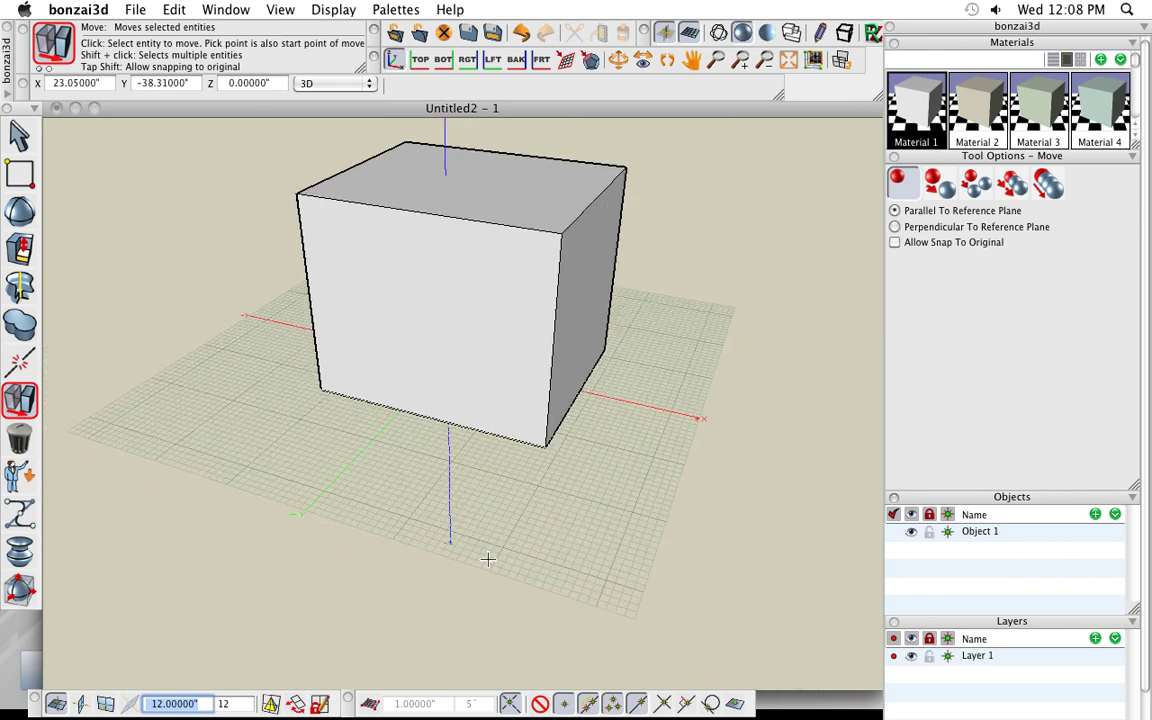
Turn on grid snapping so that points snap to the set increments.
click(370, 704)
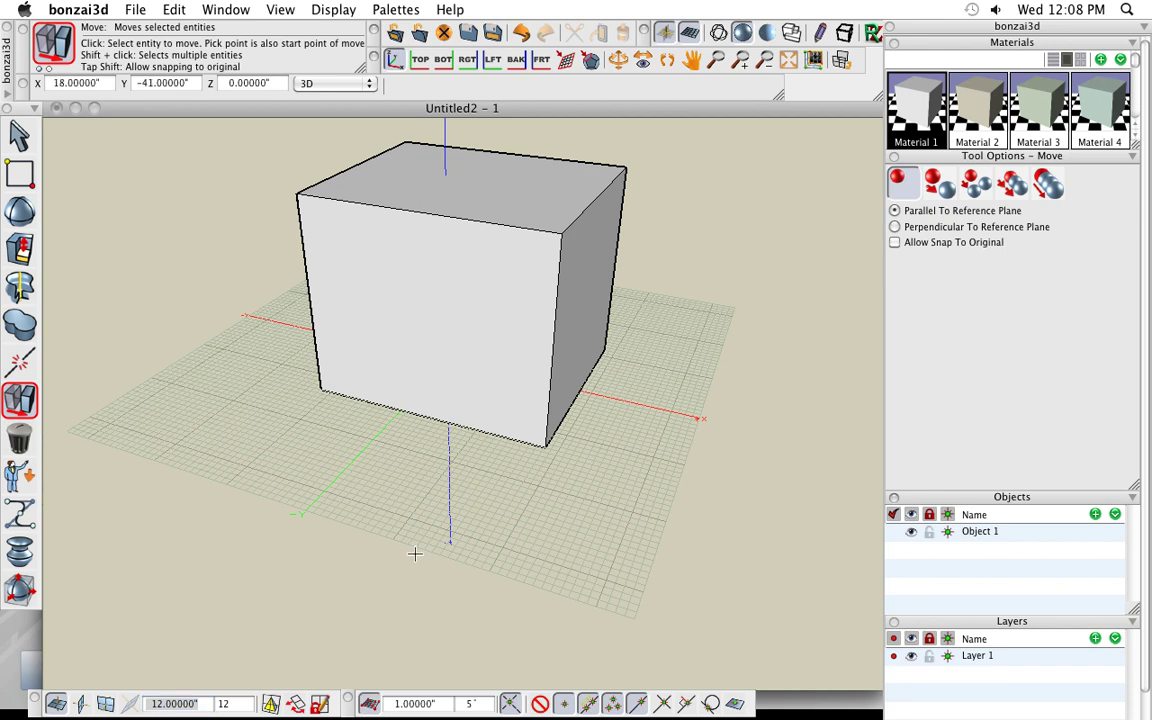
middle_drag(411, 553, 536, 458)
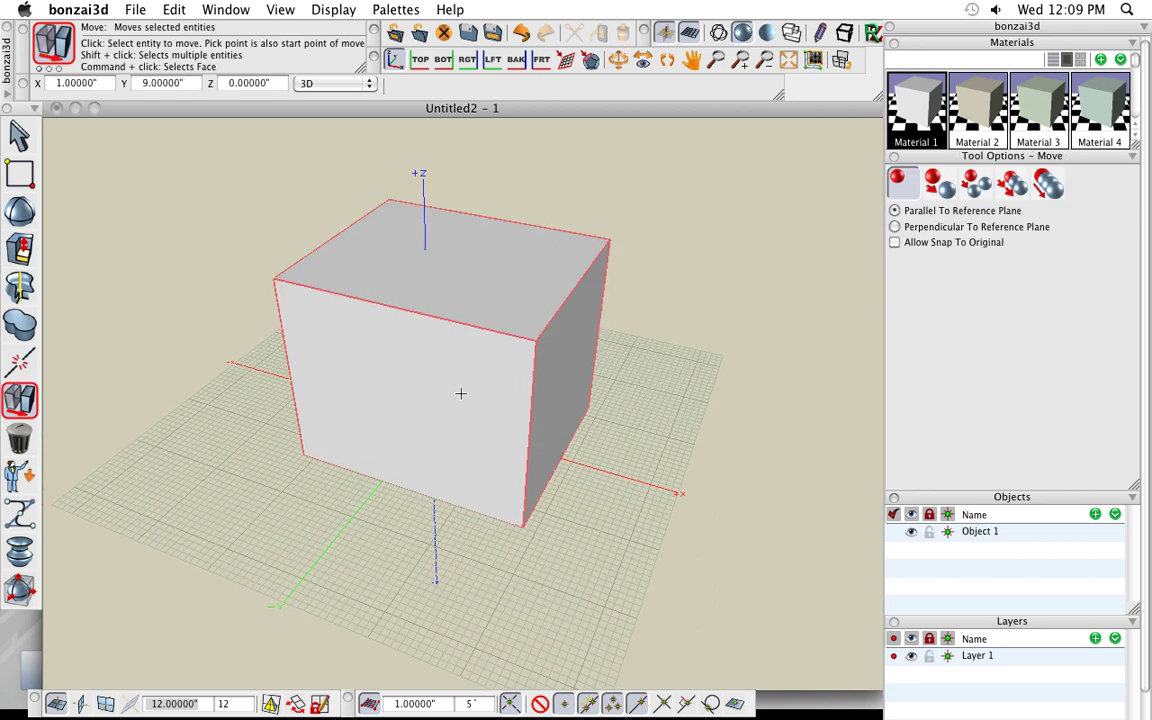
mouse_move(561, 417)
middle_down()
mouse_move(432, 319)
mouse_move(589, 432)
mouse_move(578, 421)
middle_up()
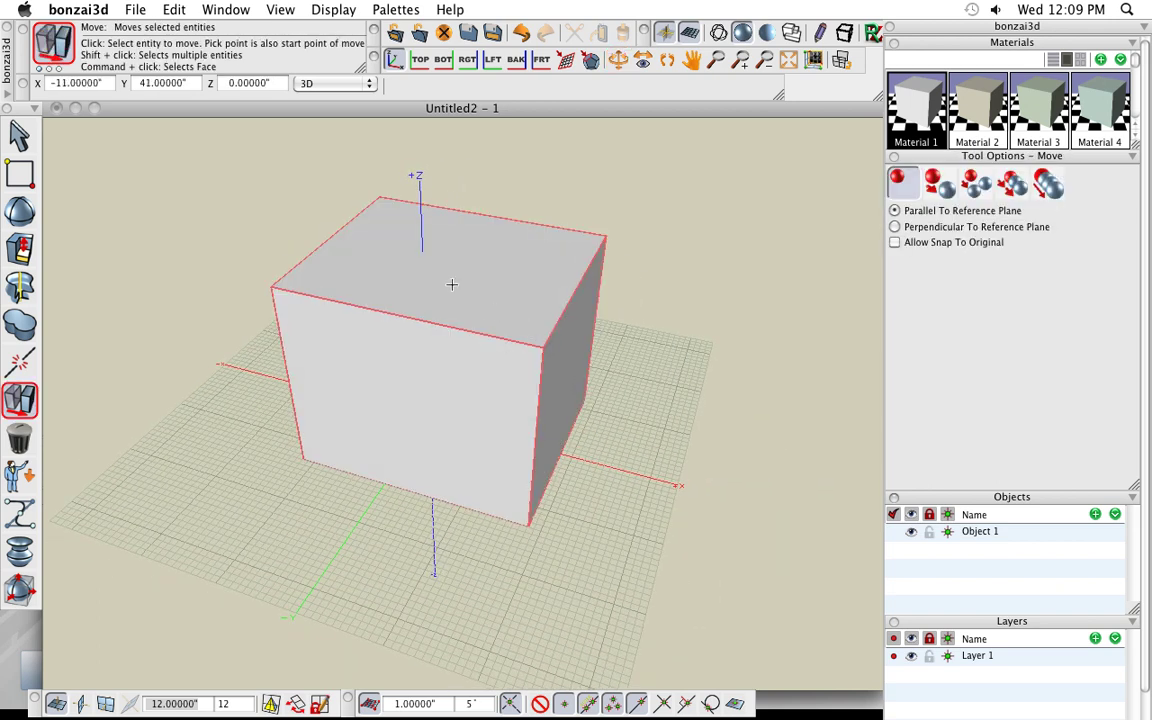
Detach the Reshape tool palette and insert a segment 6 inches in from the back edge of the block's top face with Offset Segment.
click(19, 243)
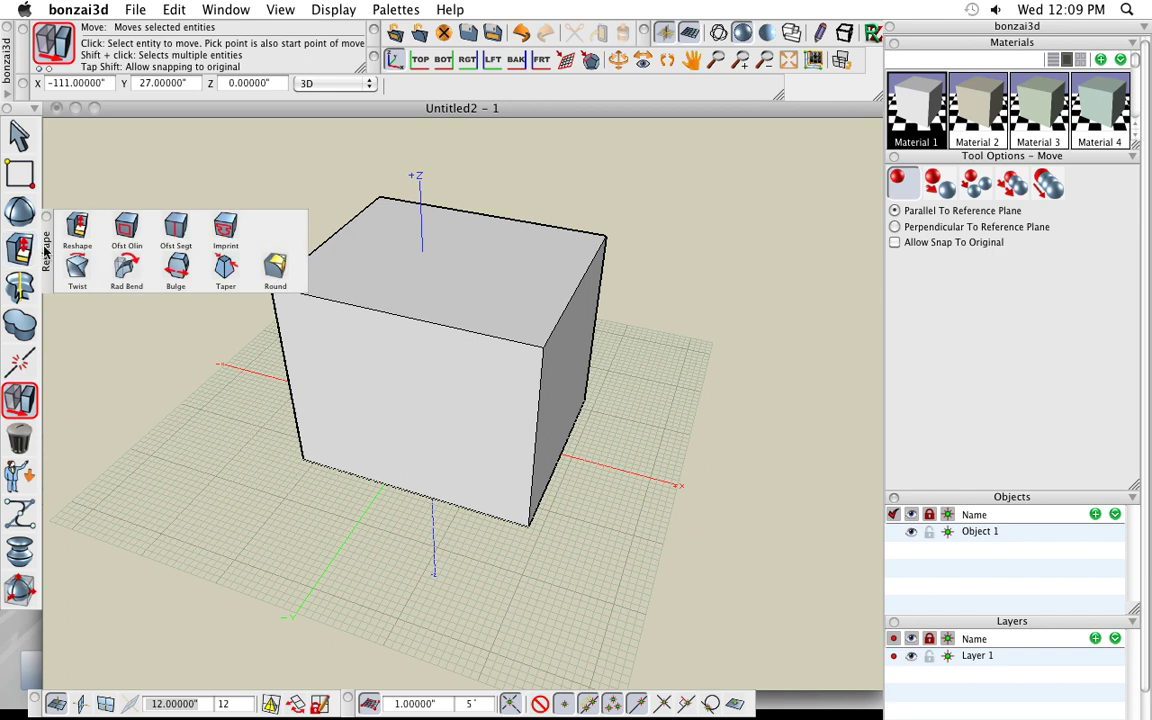
drag(55, 205, 55, 165)
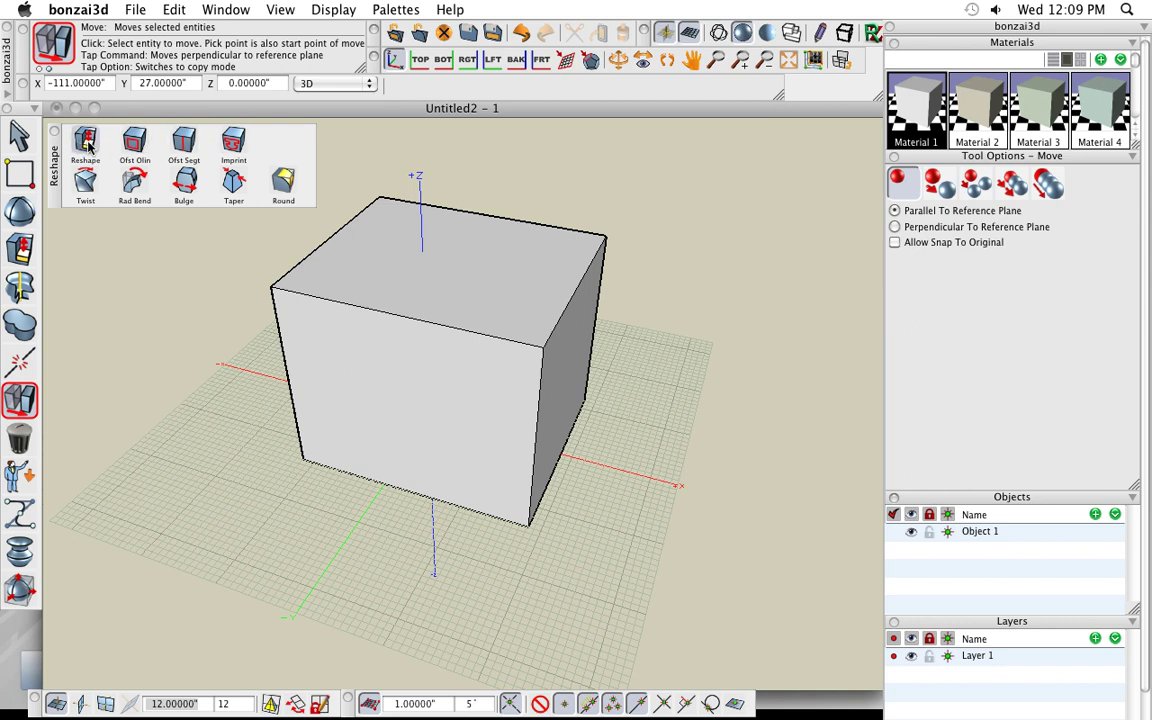
click(186, 147)
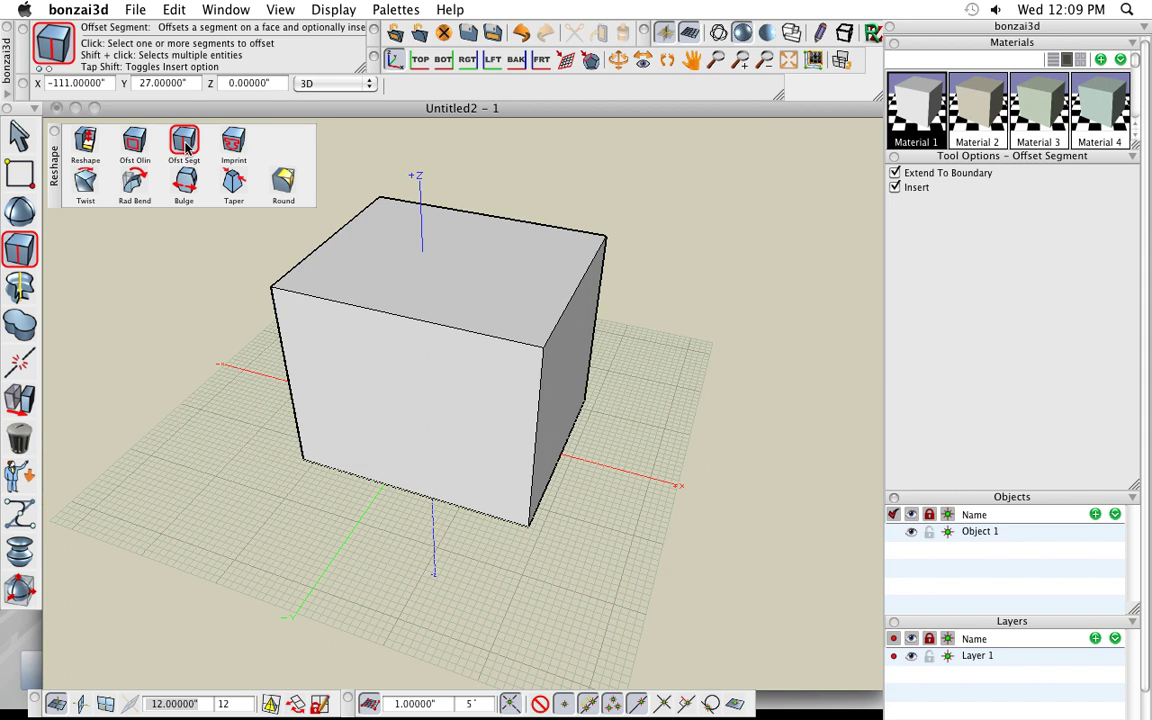
drag(520, 300, 586, 303)
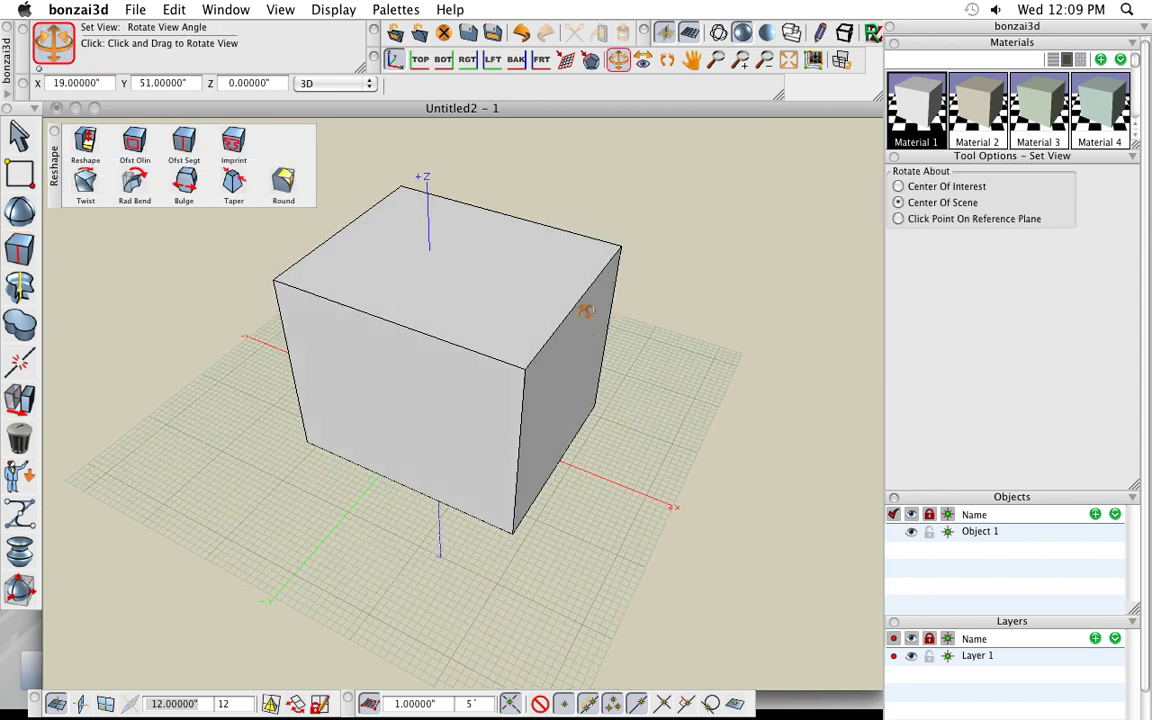
click(549, 229)
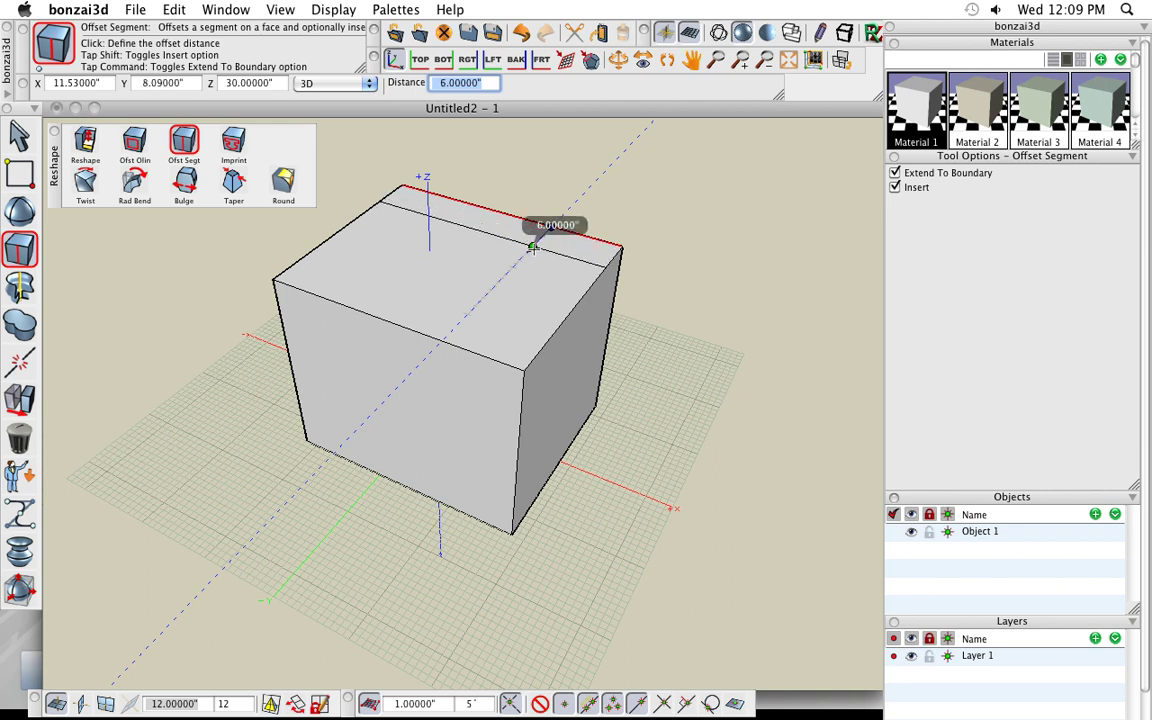
click(533, 248)
middle_drag(565, 334, 640, 352)
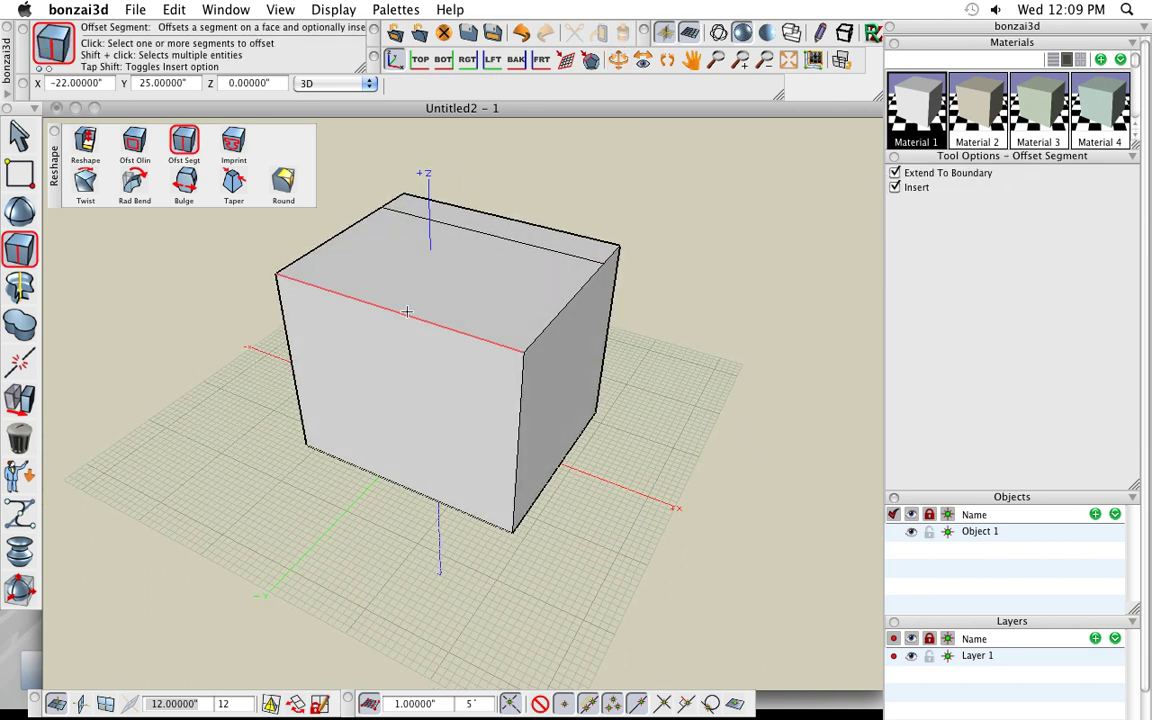
Reshape the large front section of the block's top face down 12 inches, leaving the backrest standing.
click(86, 144)
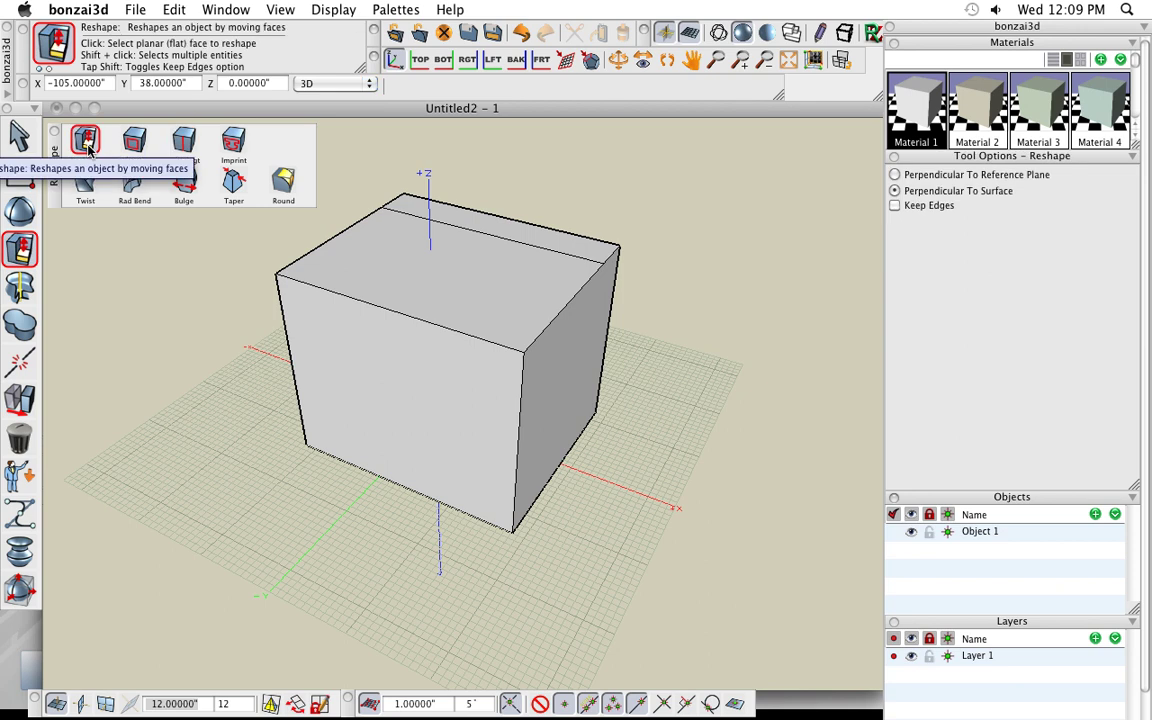
click(447, 288)
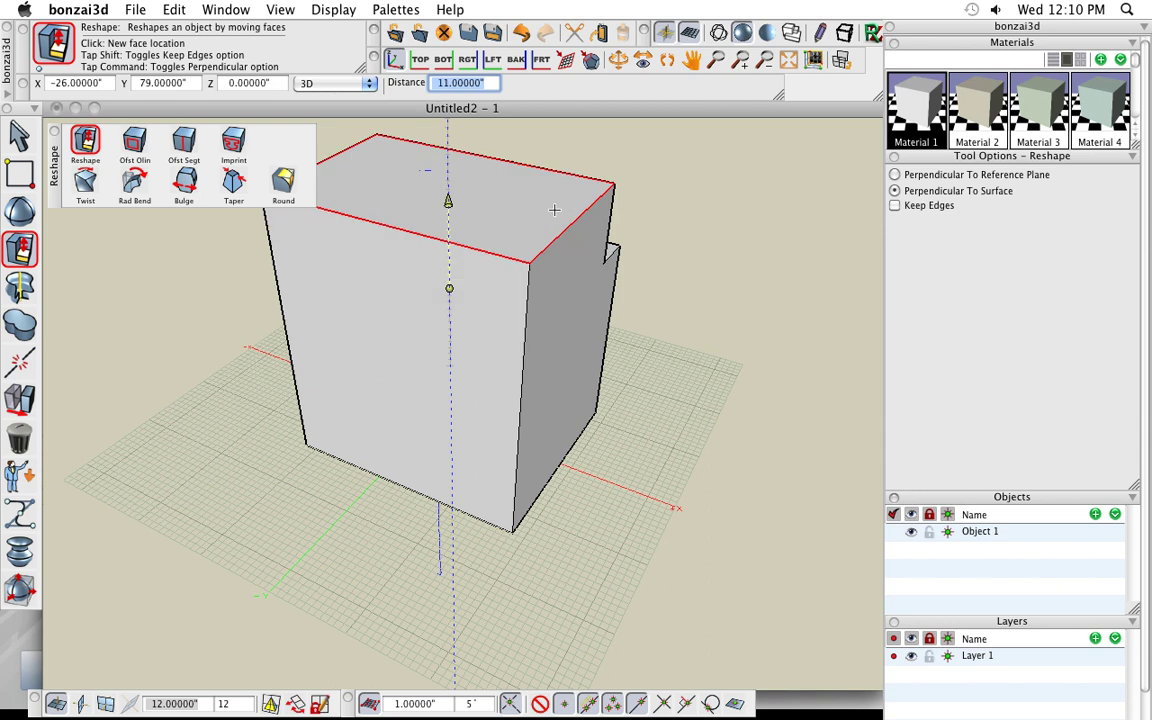
middle_drag(553, 210, 506, 221)
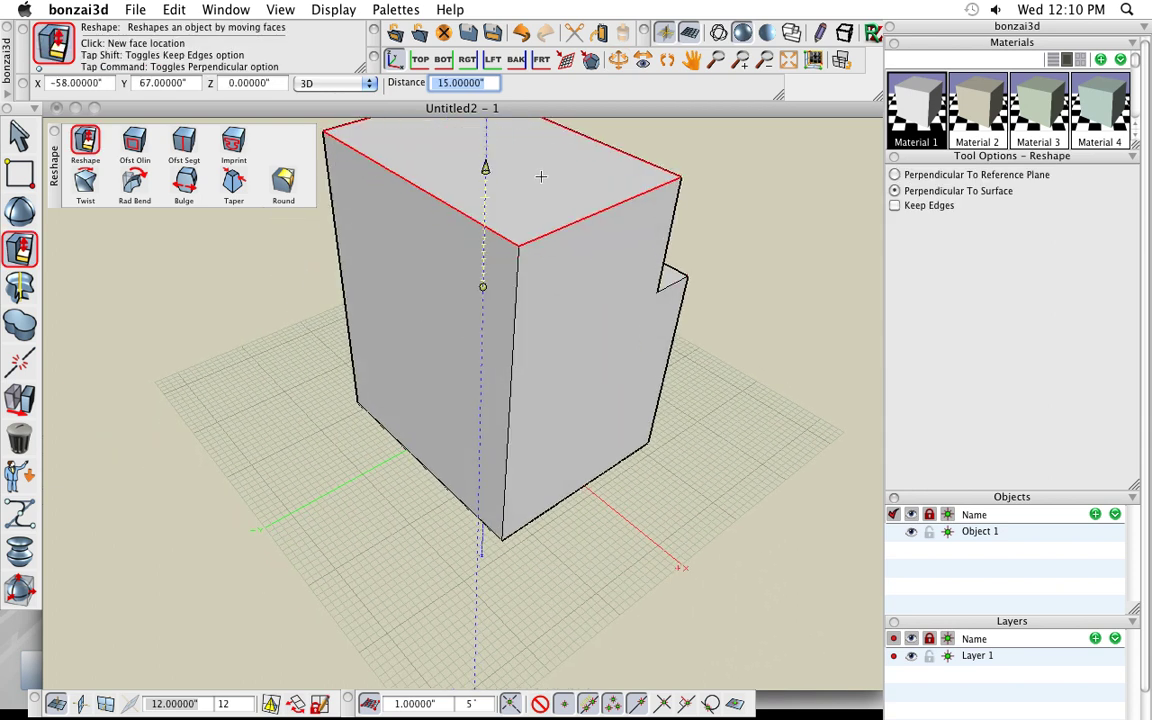
click(525, 357)
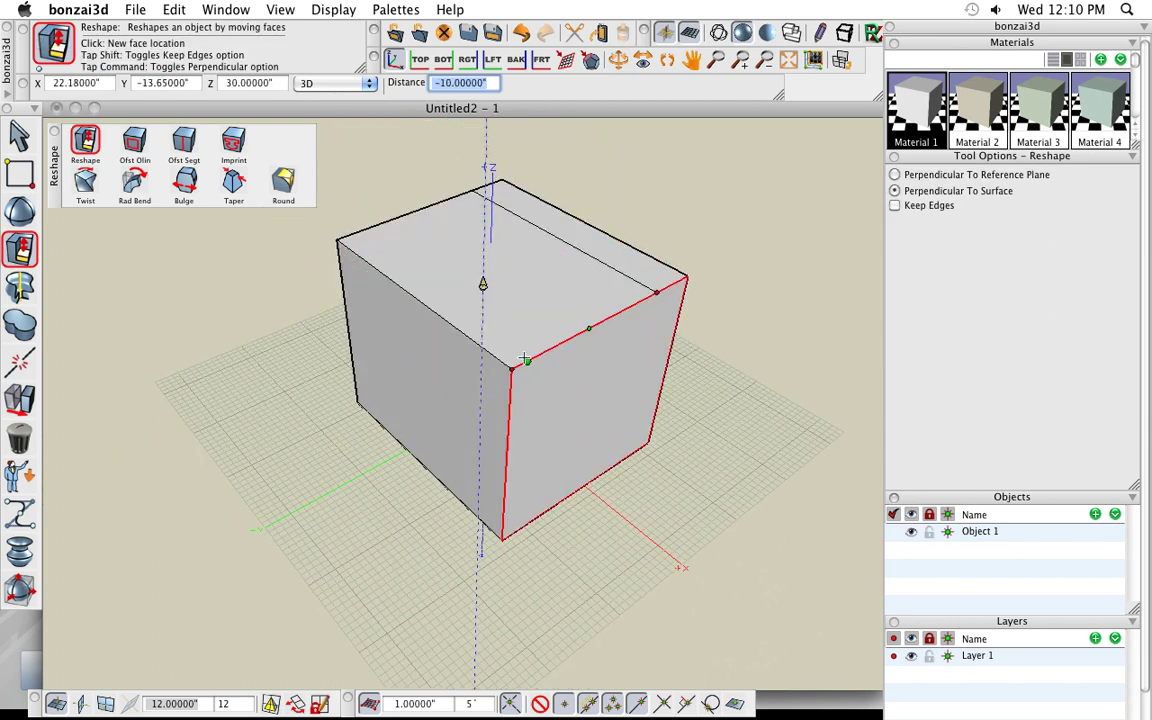
click(468, 320)
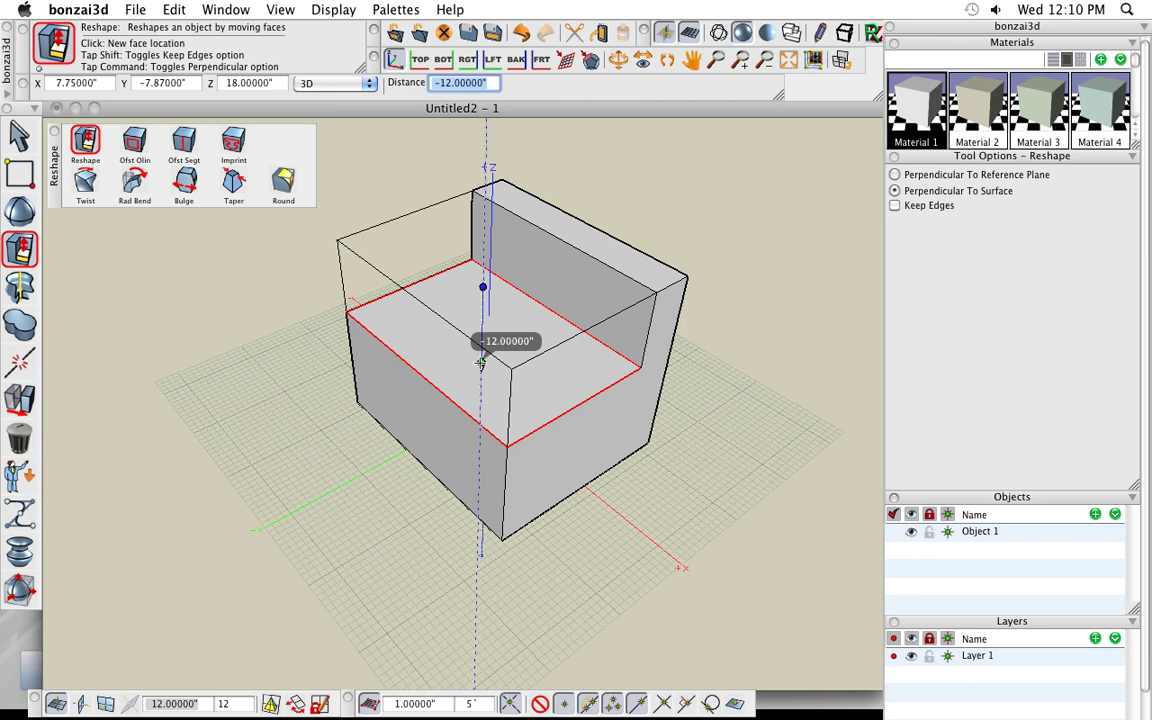
click(480, 365)
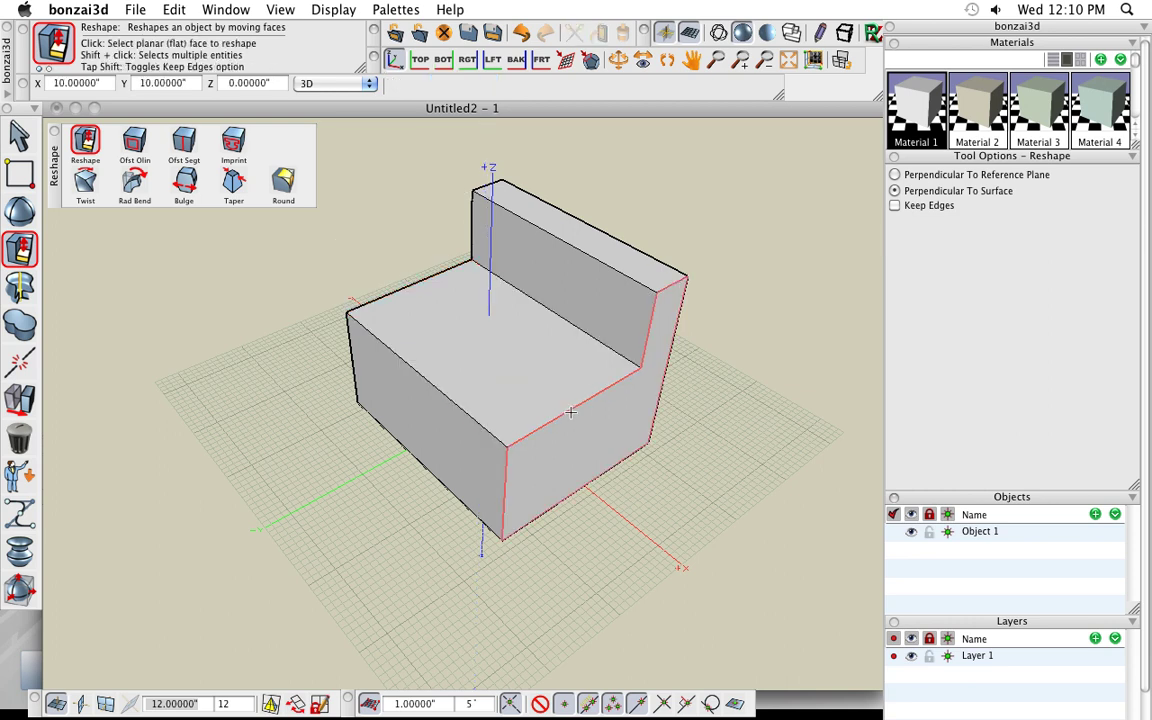
Insert segments 6 inches in from both side edges of the lowered top face with Offset Segment.
middle_drag(570, 402, 600, 430)
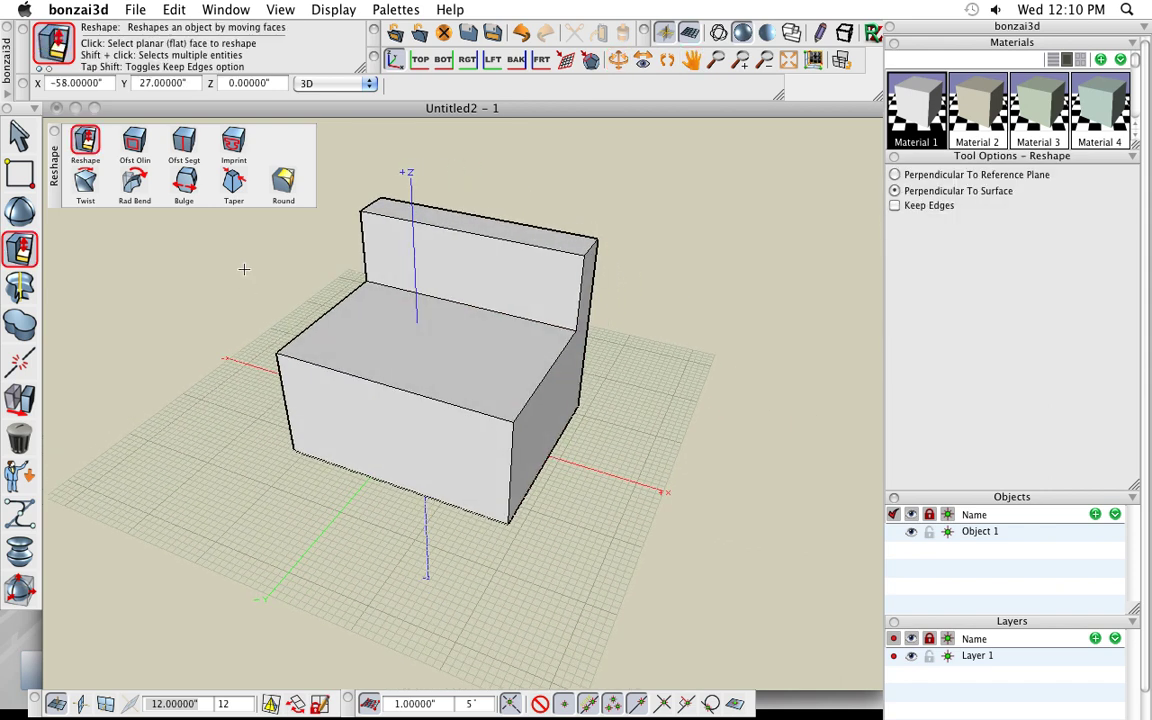
click(184, 146)
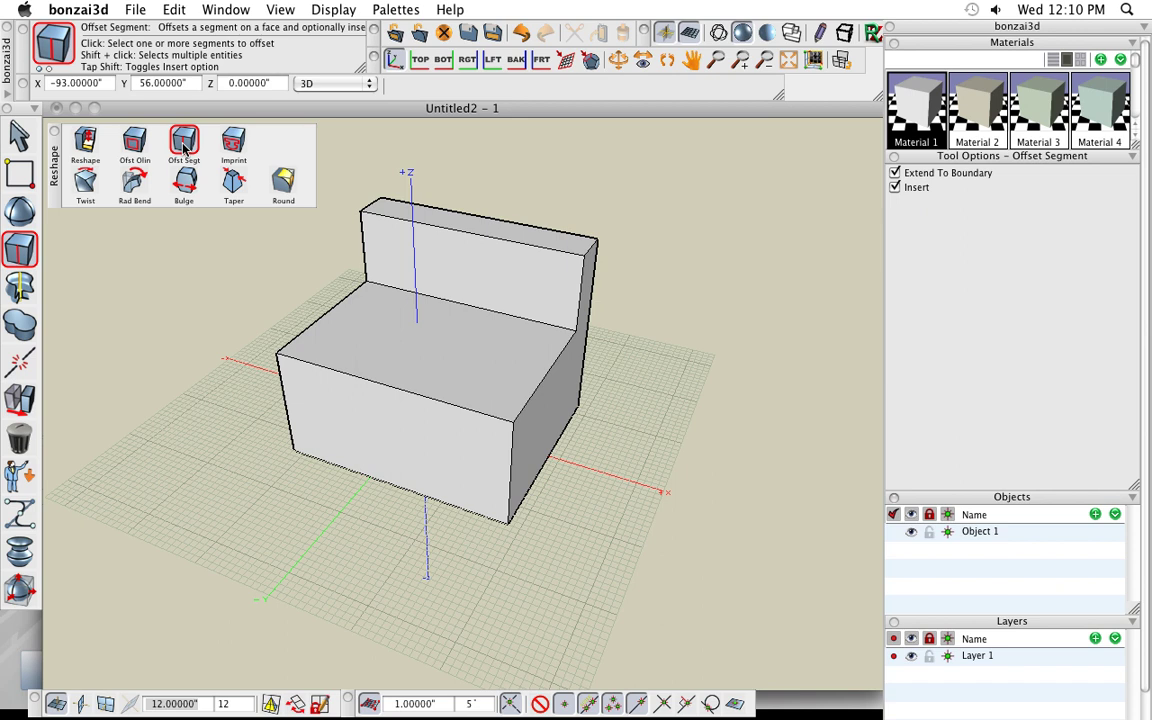
click(546, 370)
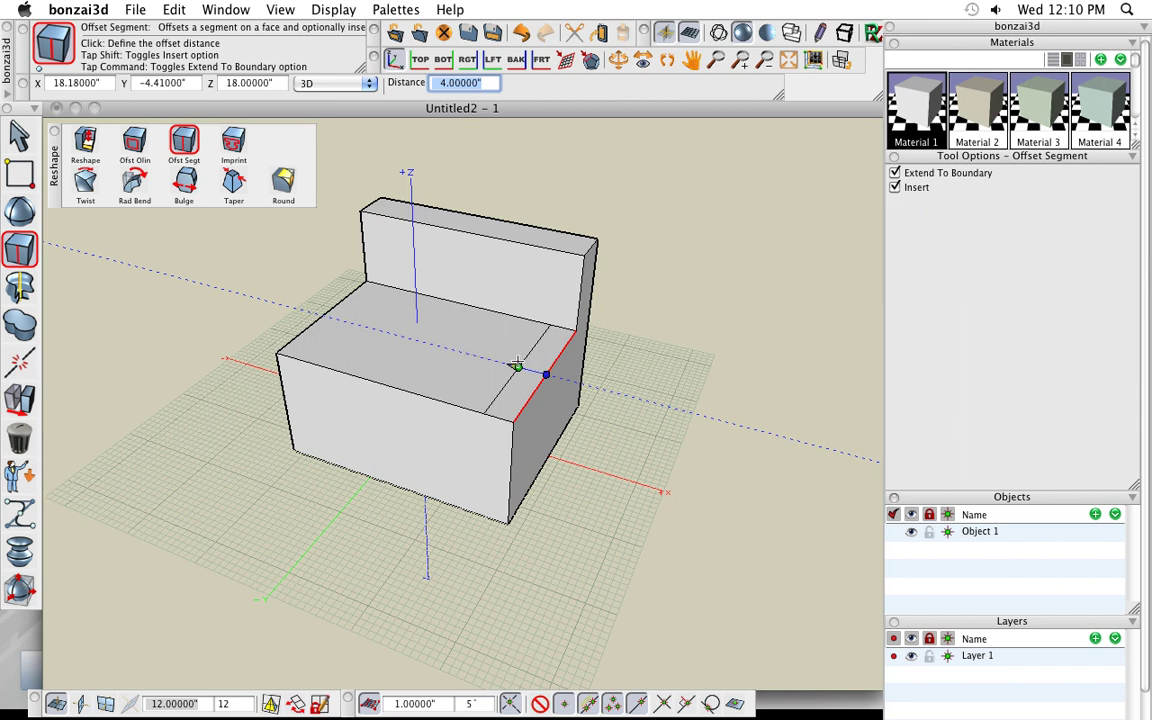
click(507, 362)
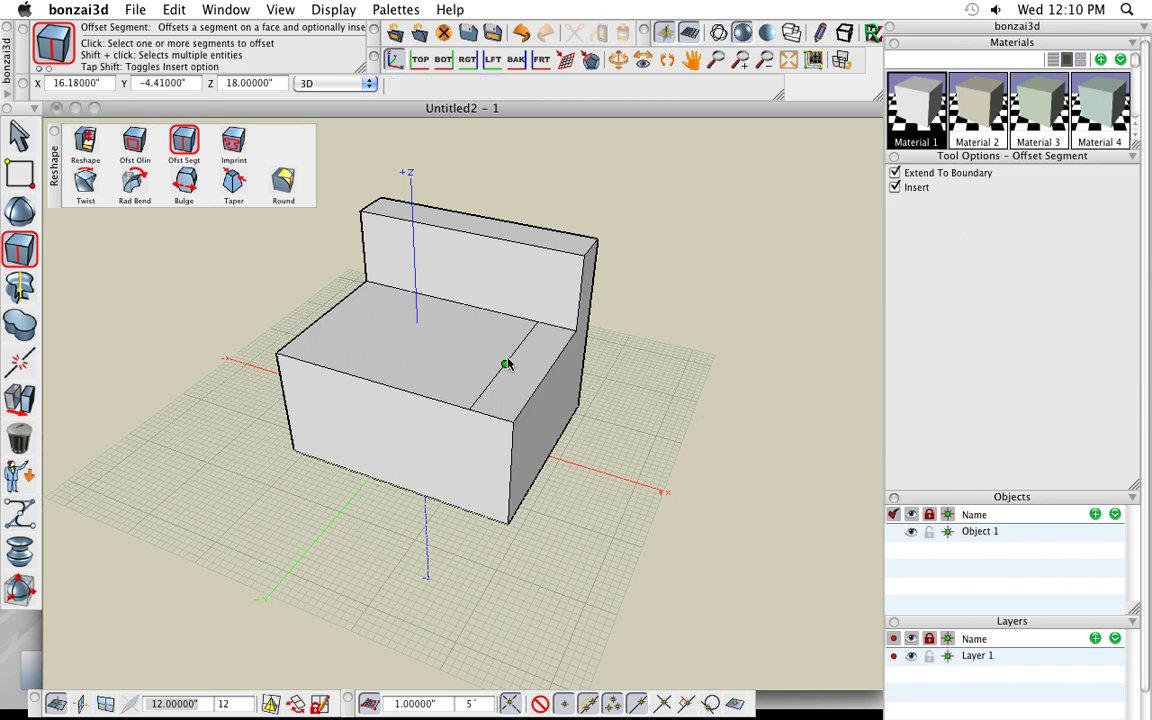
click(310, 323)
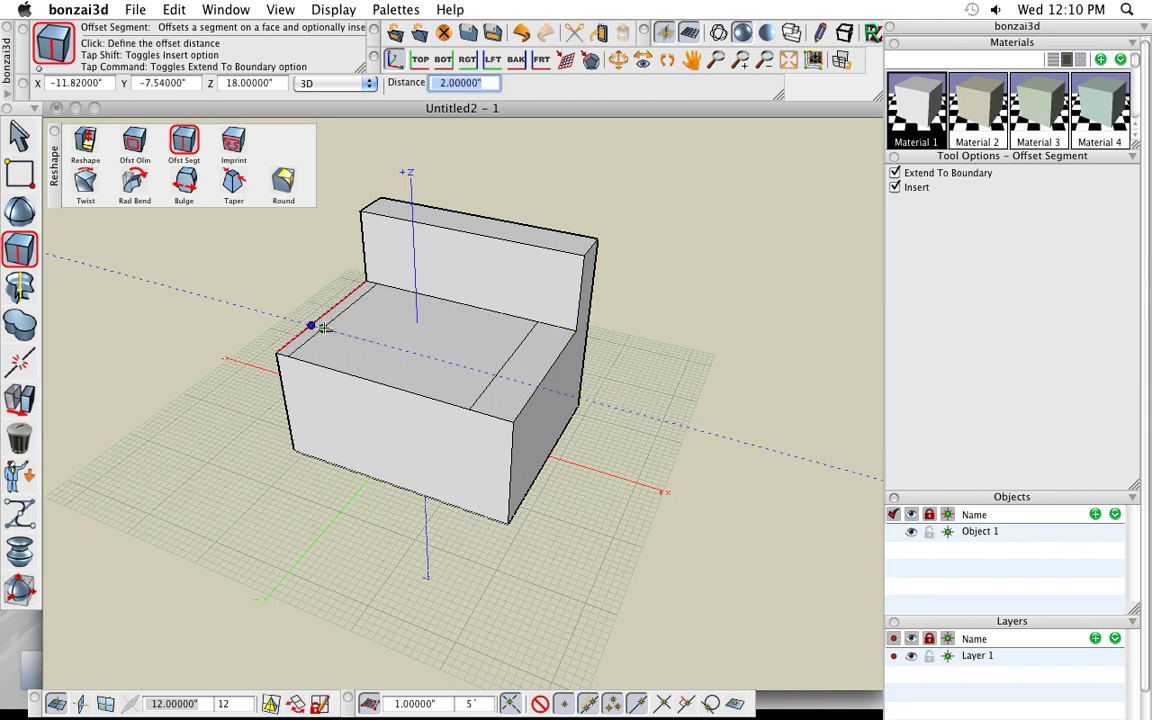
click(341, 333)
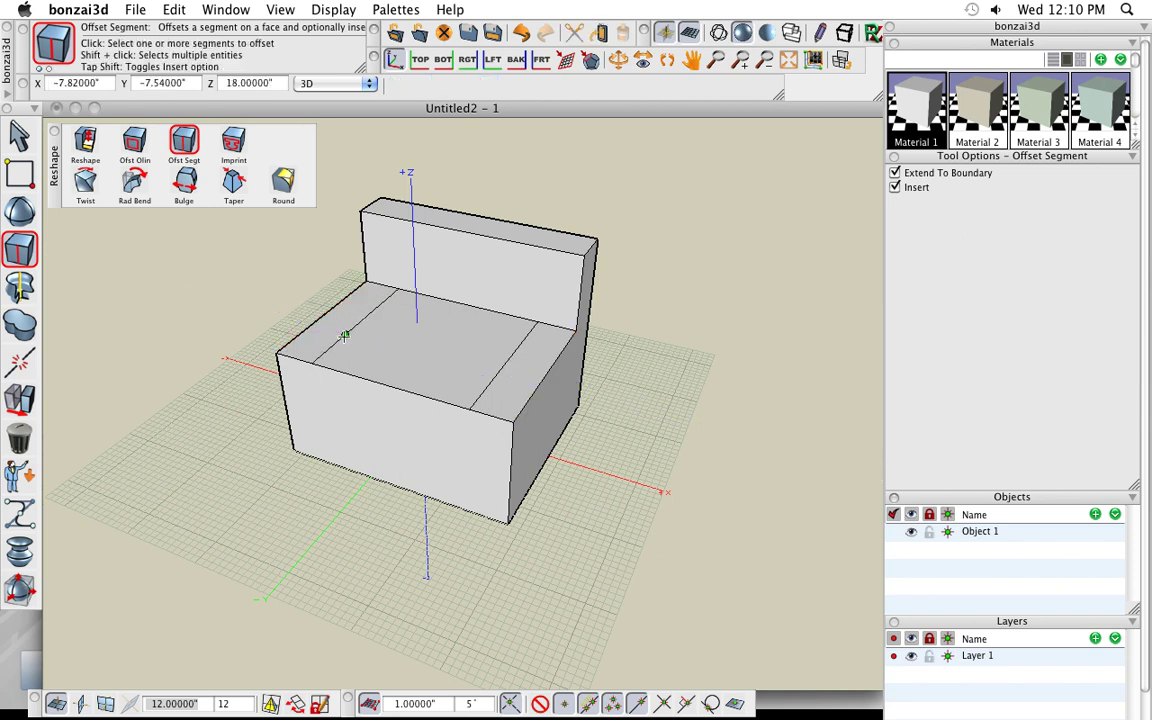
Reshape the middle section of the lowered face downward to form the seat between two armrests.
click(86, 141)
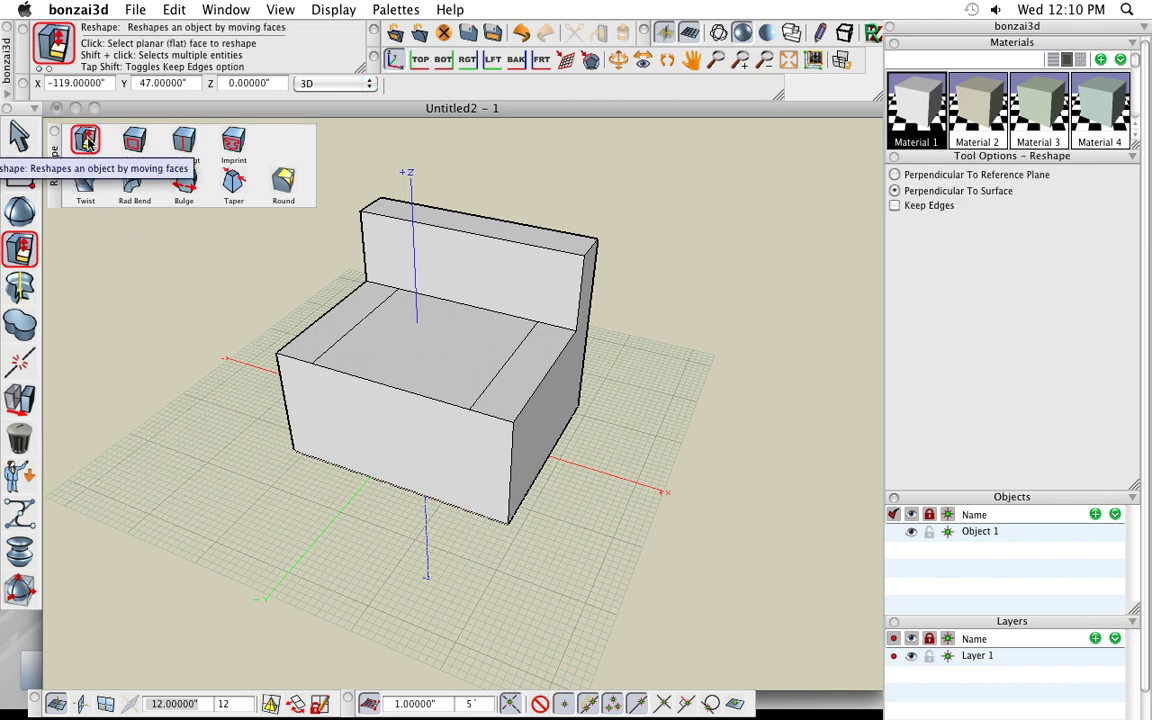
click(424, 335)
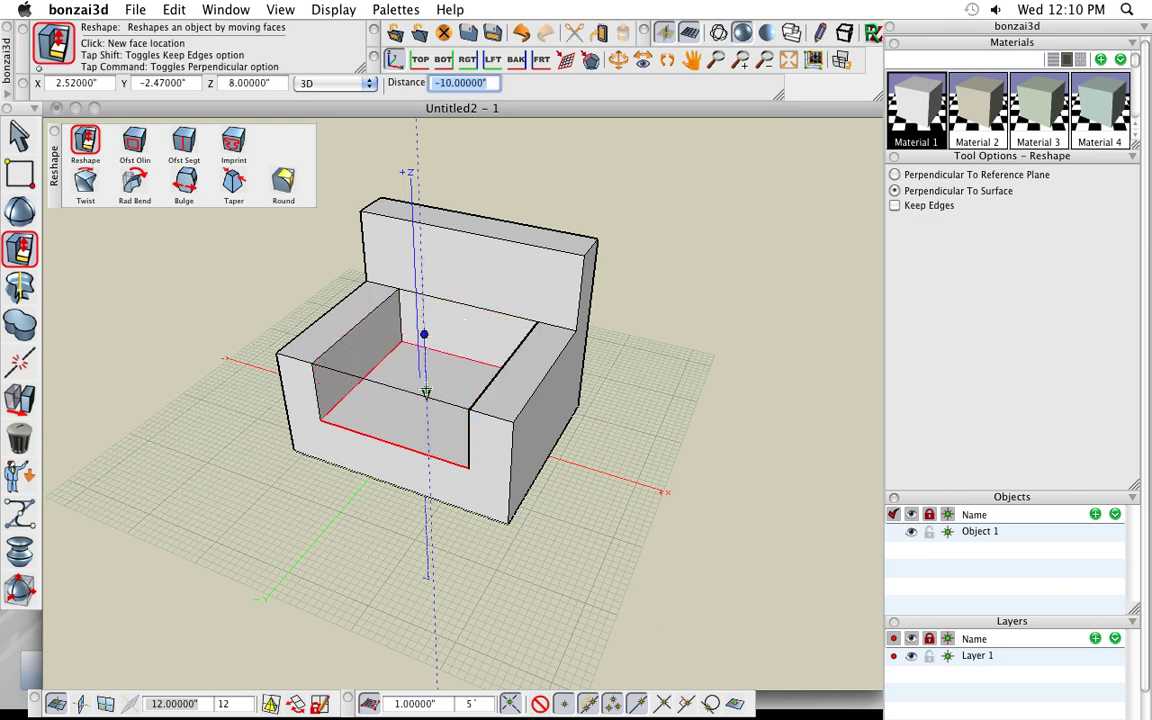
click(425, 402)
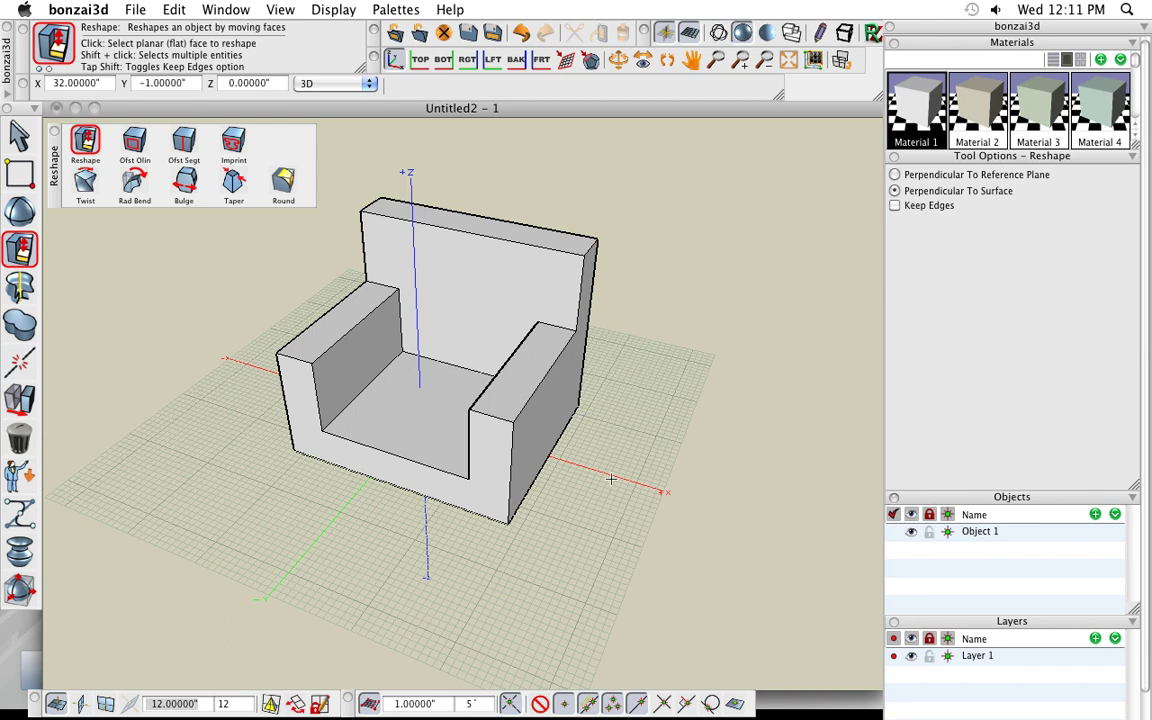
On the chair's front face, draw an 8-inch two-point circle from the right armrest's inner top corner and extrude it 30 inches back.
key(r)
drag(550, 431, 506, 489)
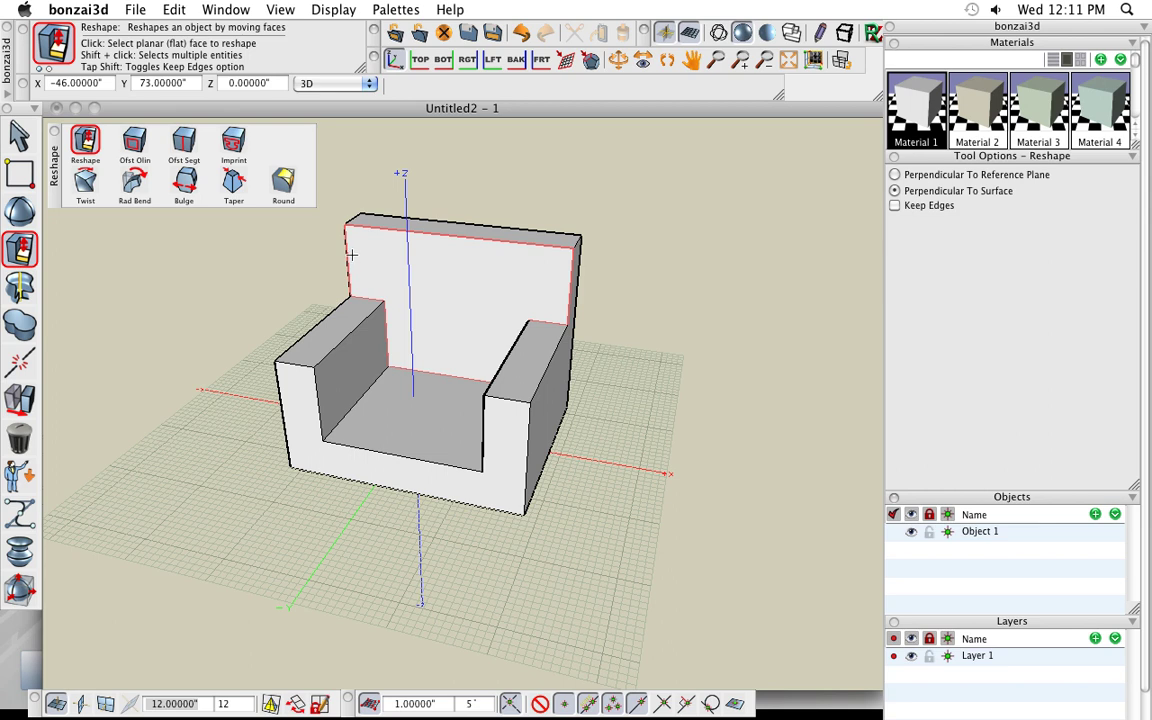
mouse_move(27, 176)
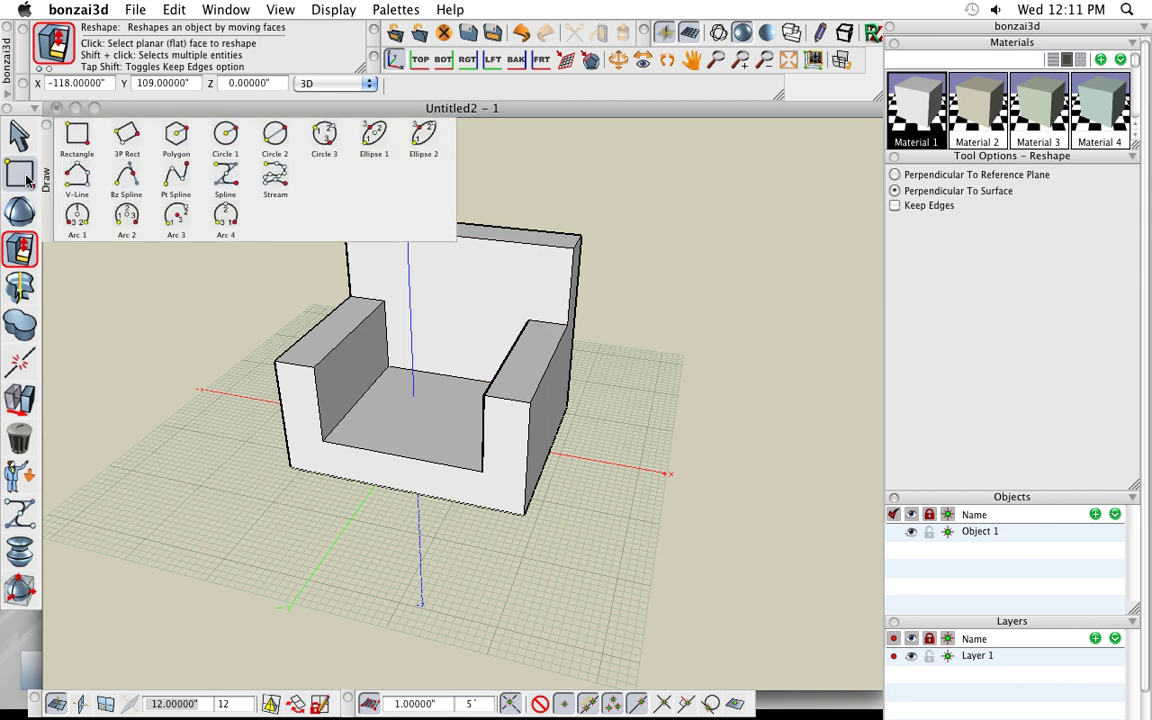
click(276, 136)
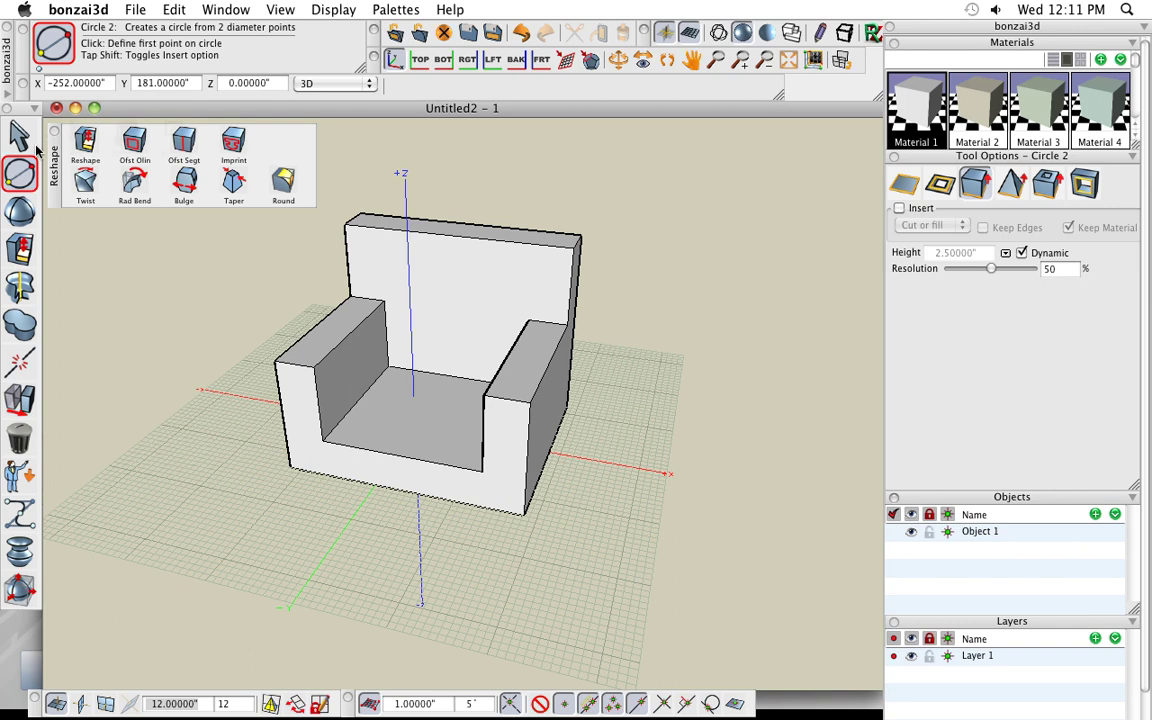
mouse_move(22, 173)
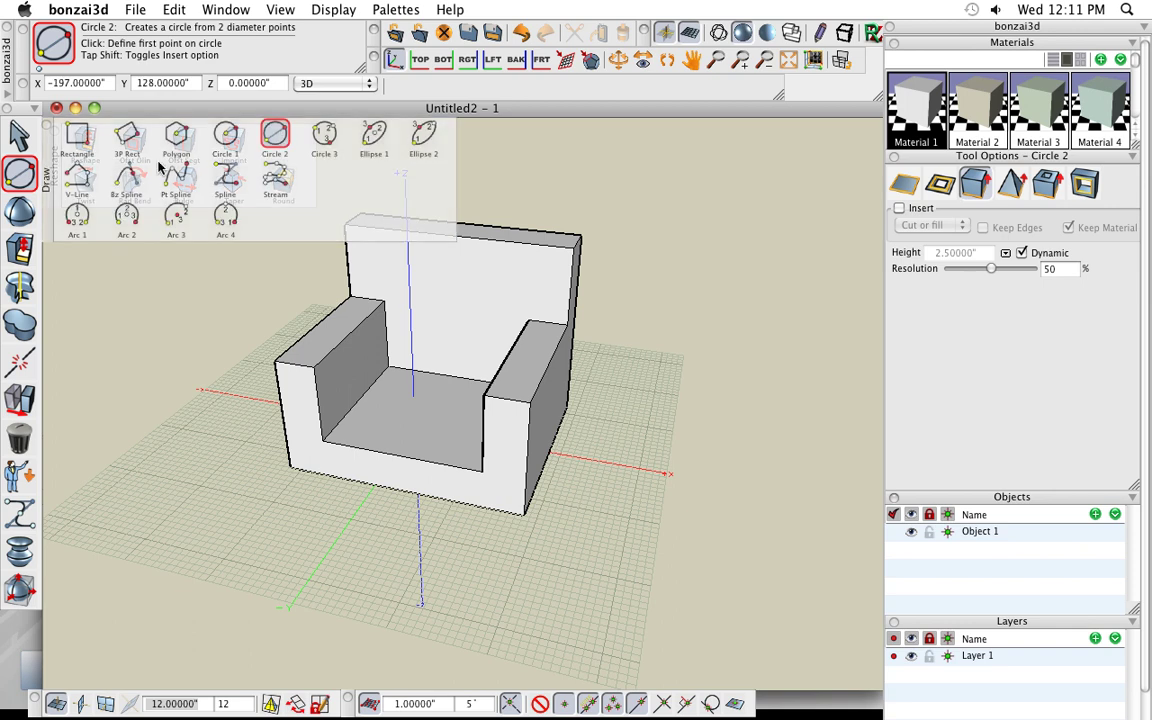
click(282, 137)
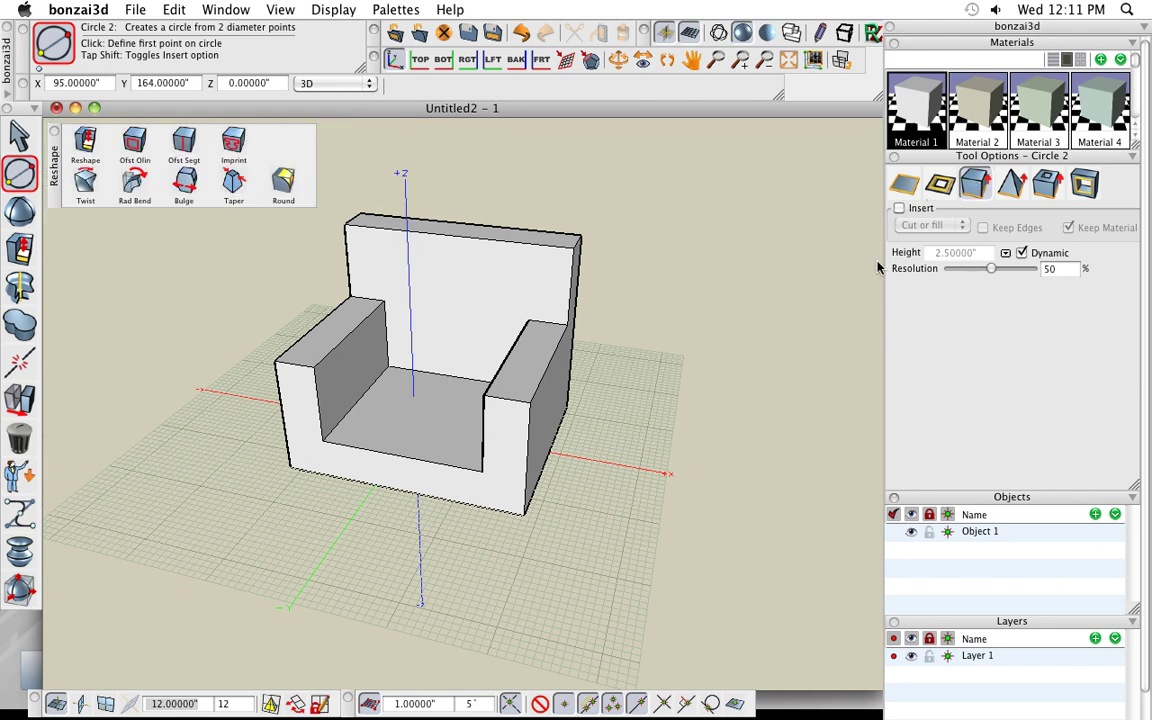
middle_drag(617, 373, 527, 416)
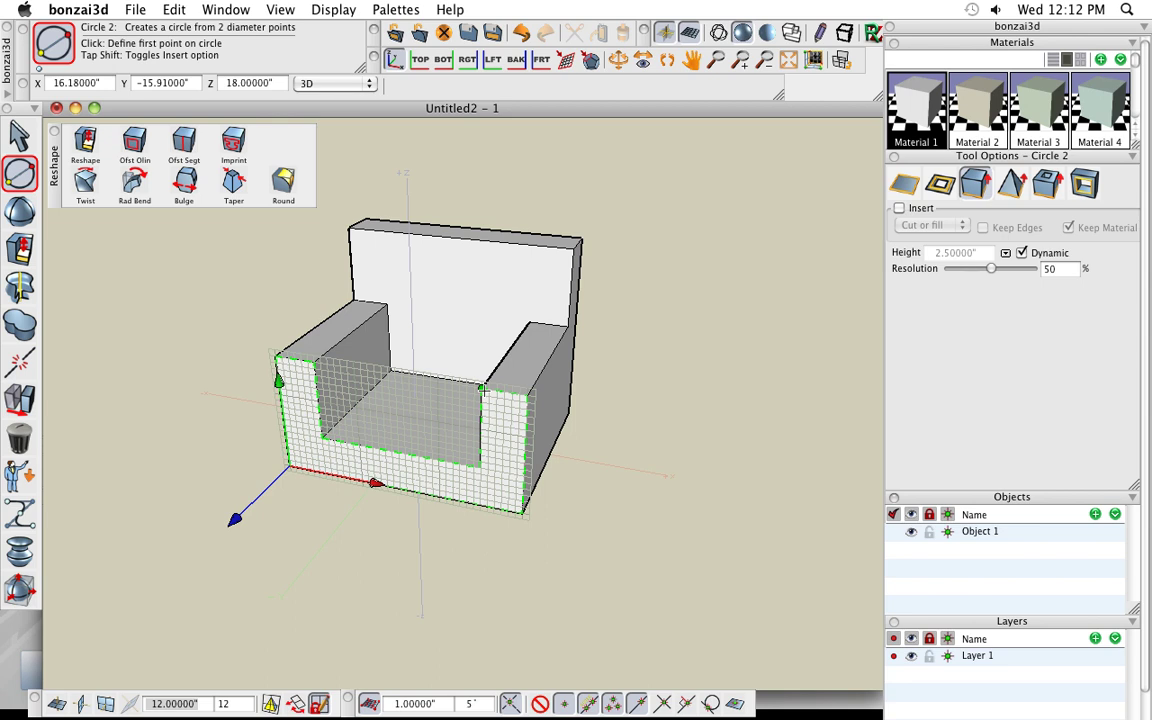
click(481, 390)
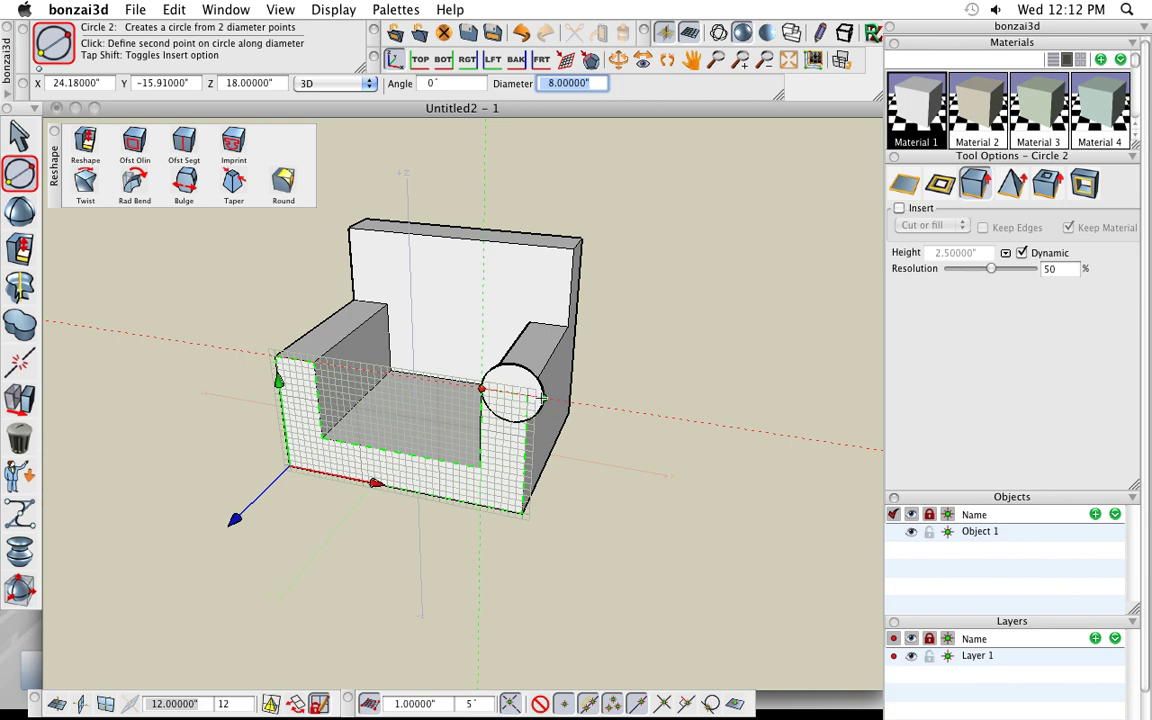
click(540, 398)
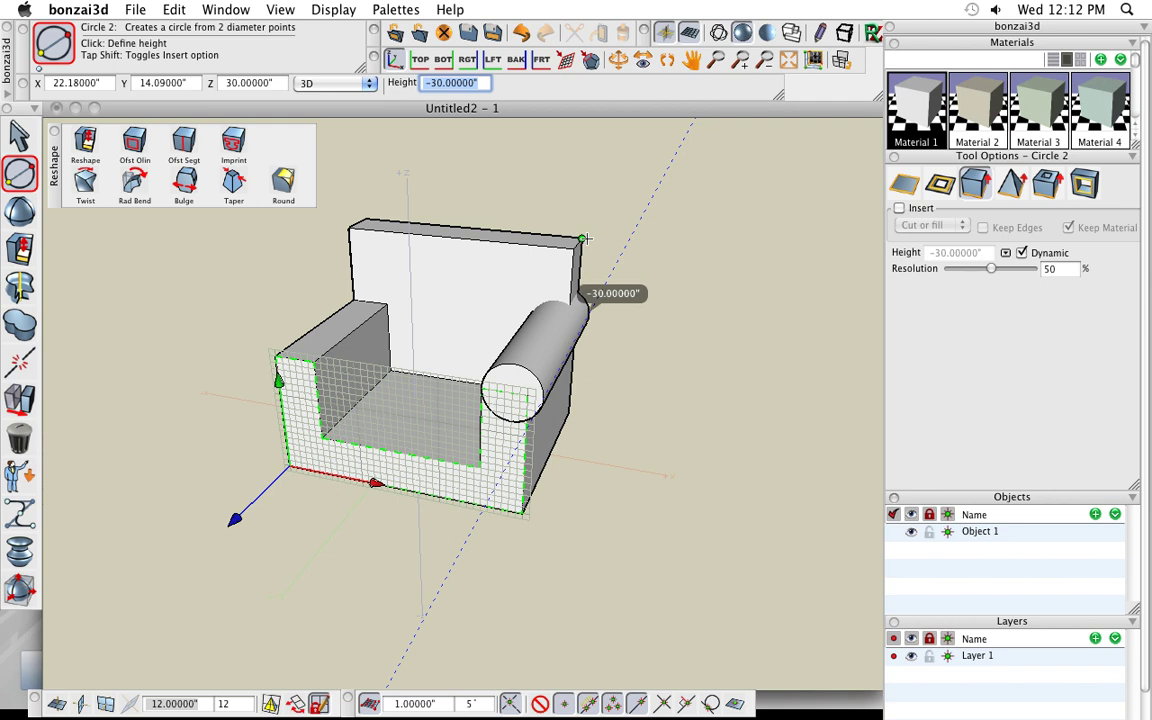
click(585, 238)
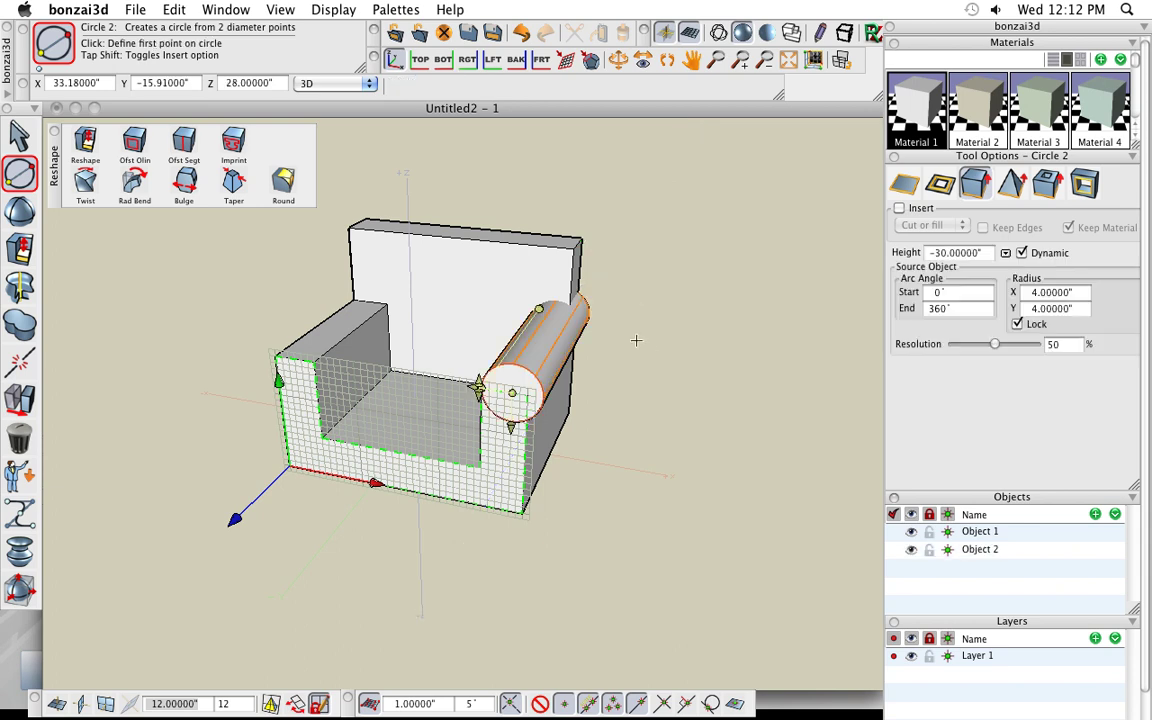
Draw a matching 8-inch diameter cylinder from the left armrest's inner top corner, extruded 30 inches to the chair's back.
middle_drag(728, 450, 601, 391)
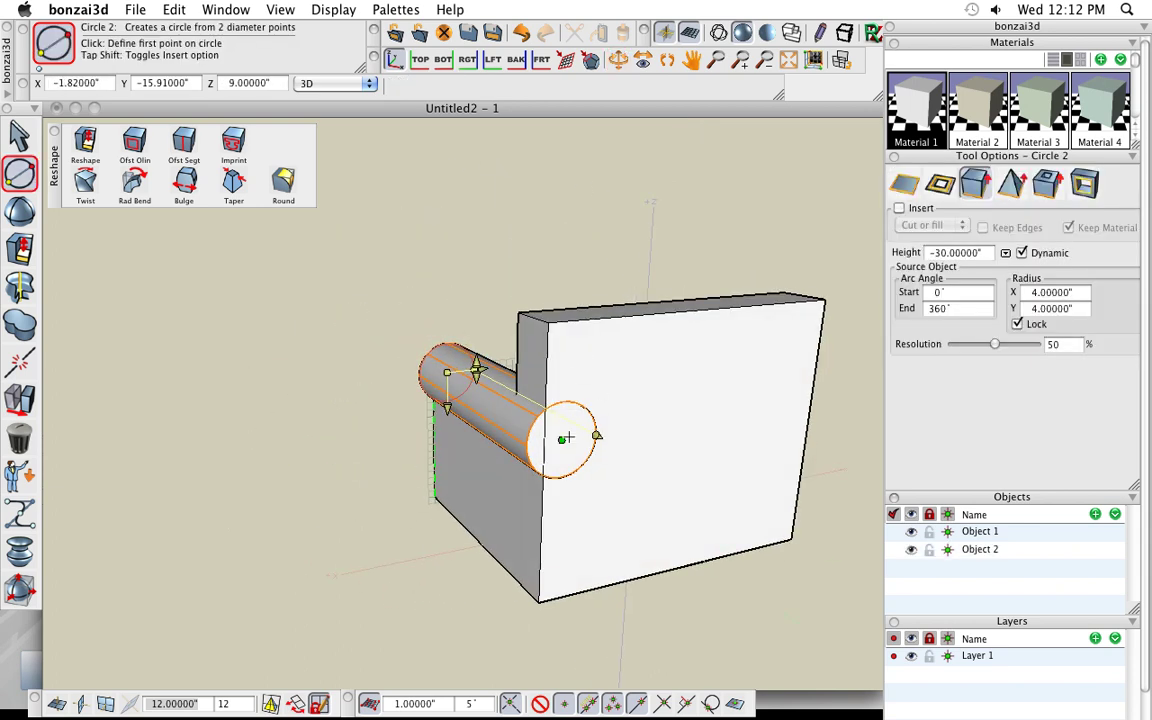
middle_drag(568, 437, 465, 540)
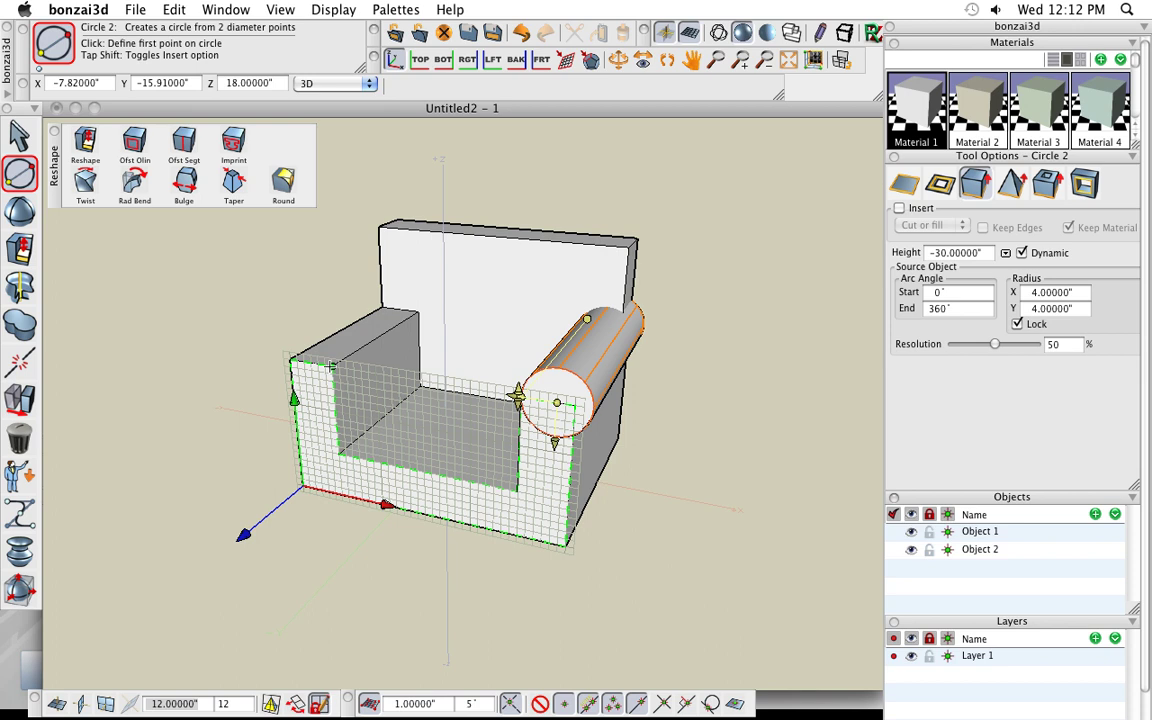
click(331, 366)
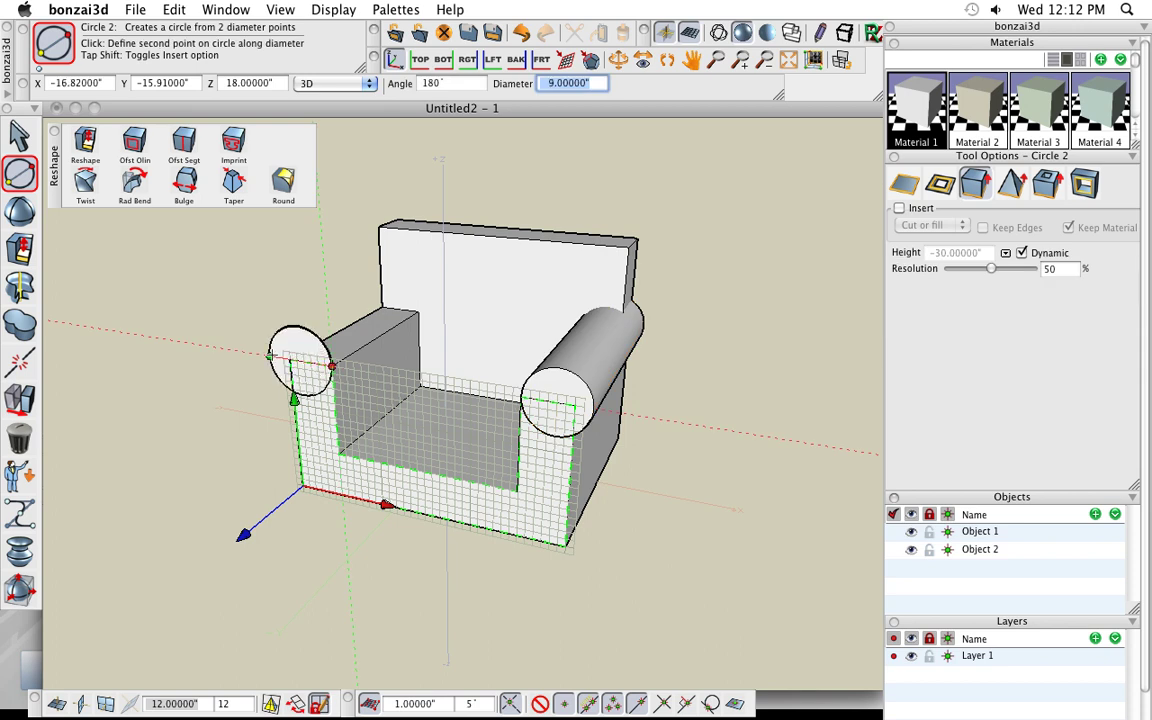
click(279, 356)
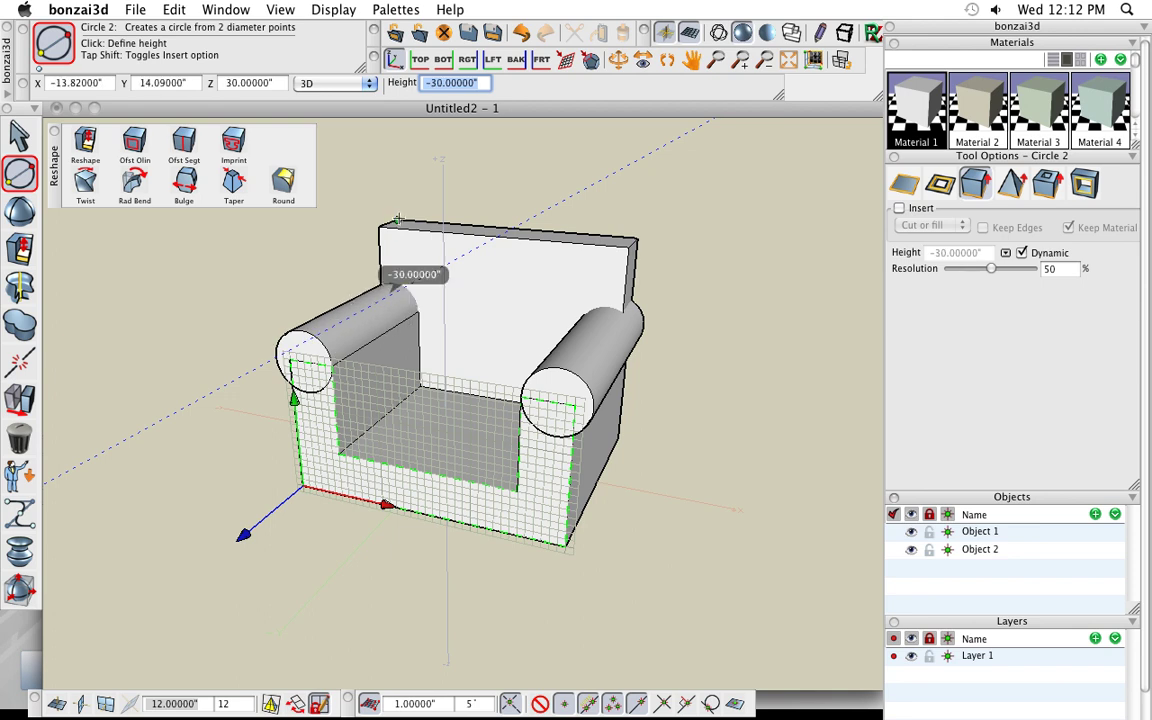
click(398, 218)
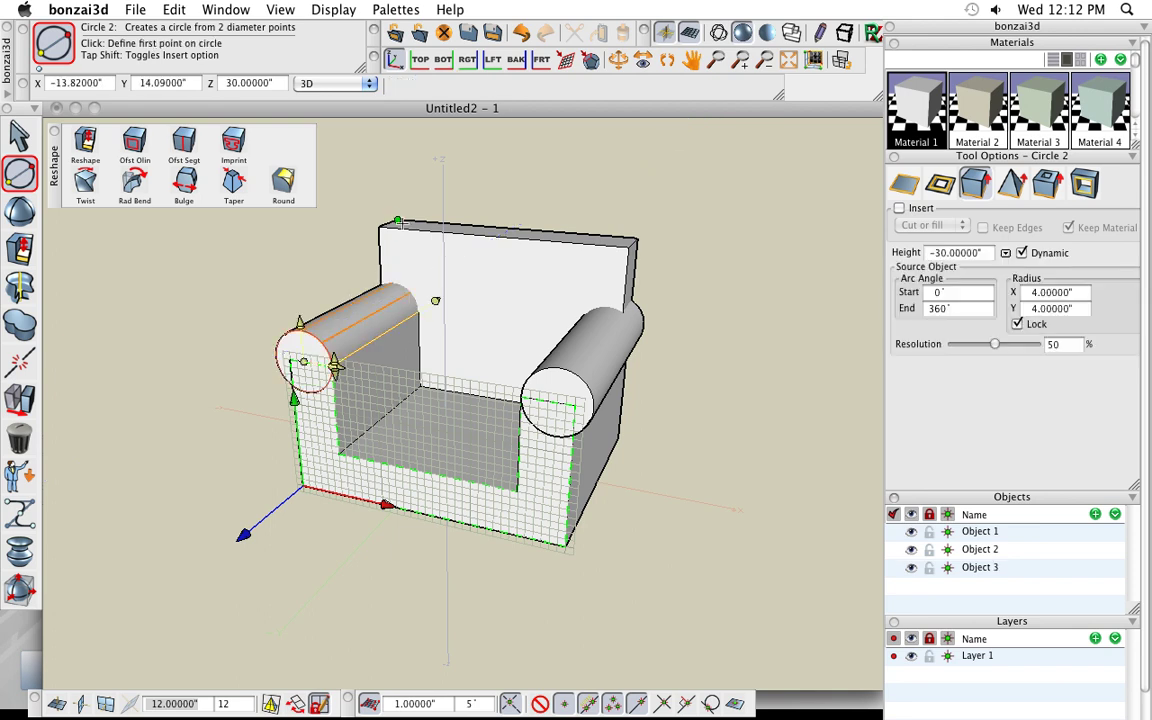
Unite the chair body with the cylindrical roll on the right armrest using Union.
middle_drag(326, 365, 359, 394)
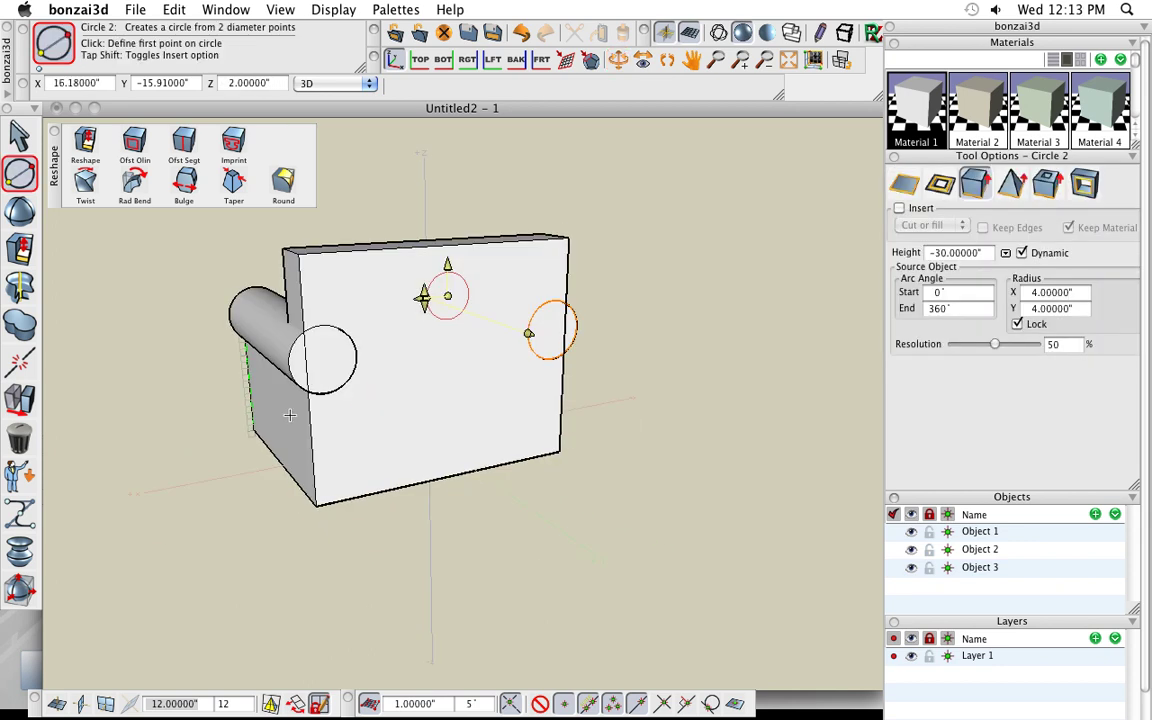
middle_drag(260, 373, 596, 530)
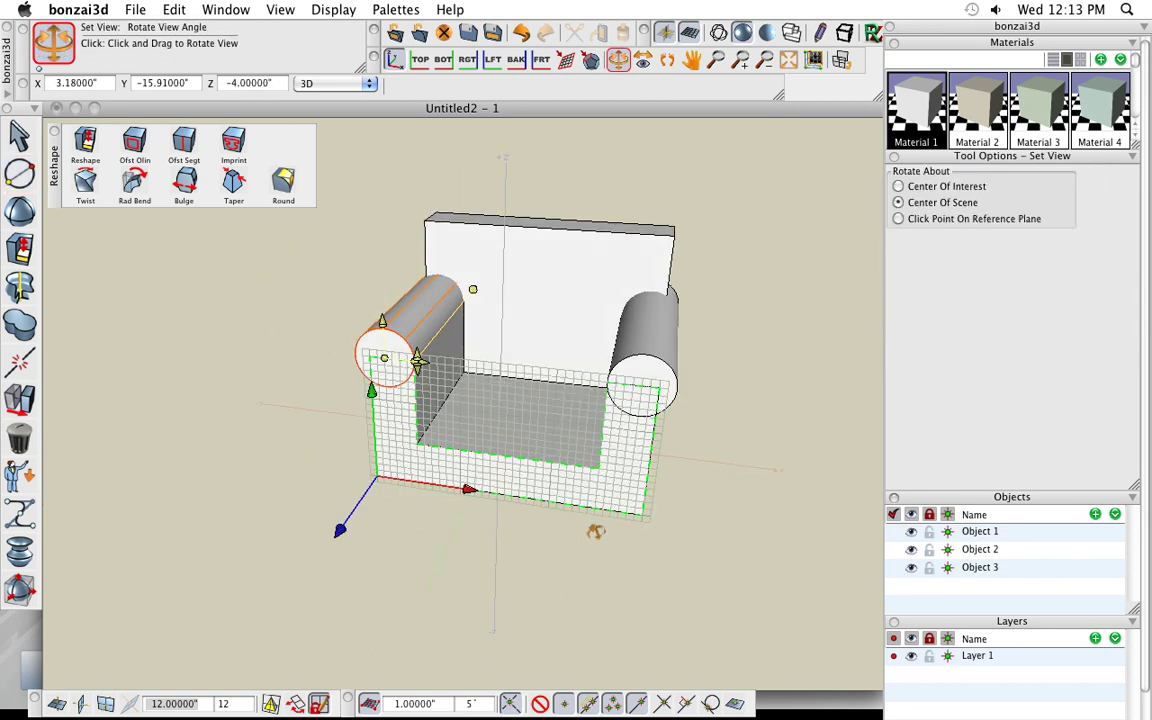
middle_drag(533, 437, 480, 449)
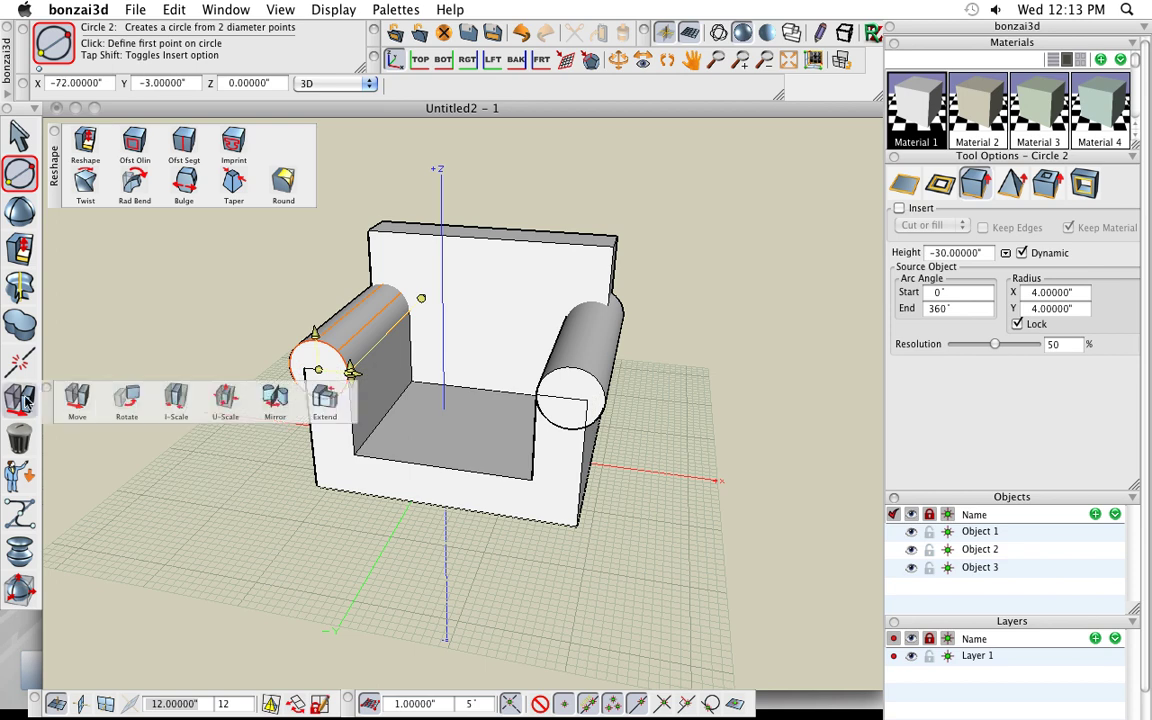
mouse_move(17, 338)
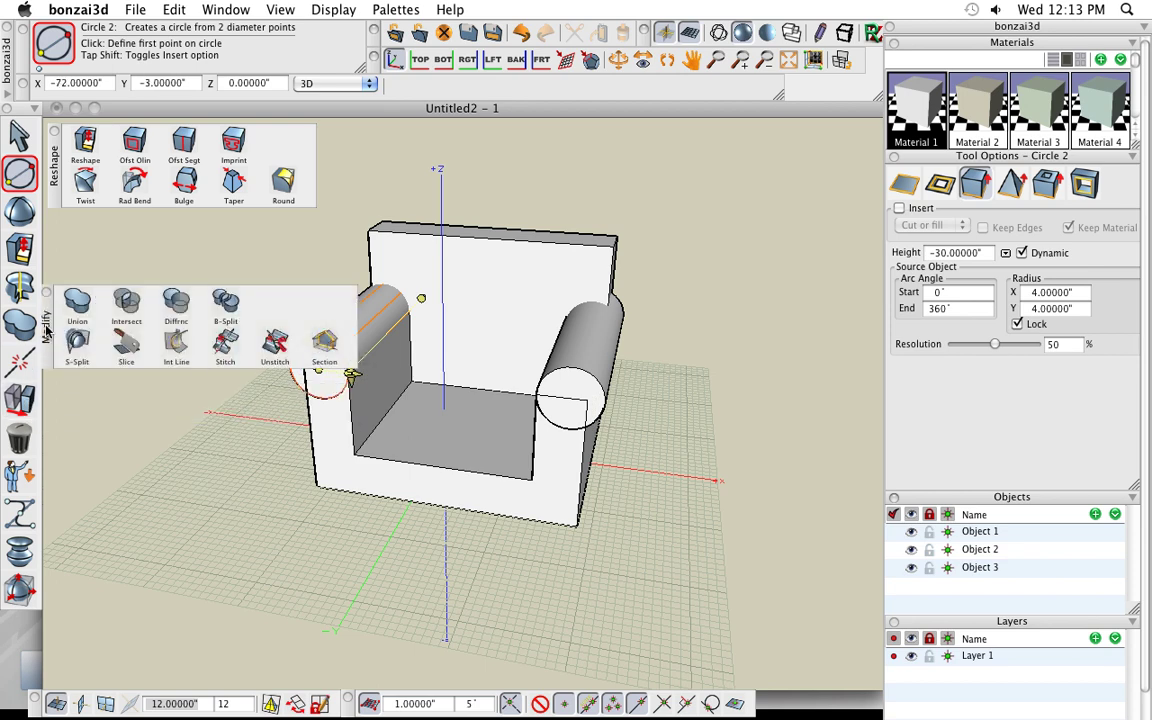
drag(48, 330, 58, 555)
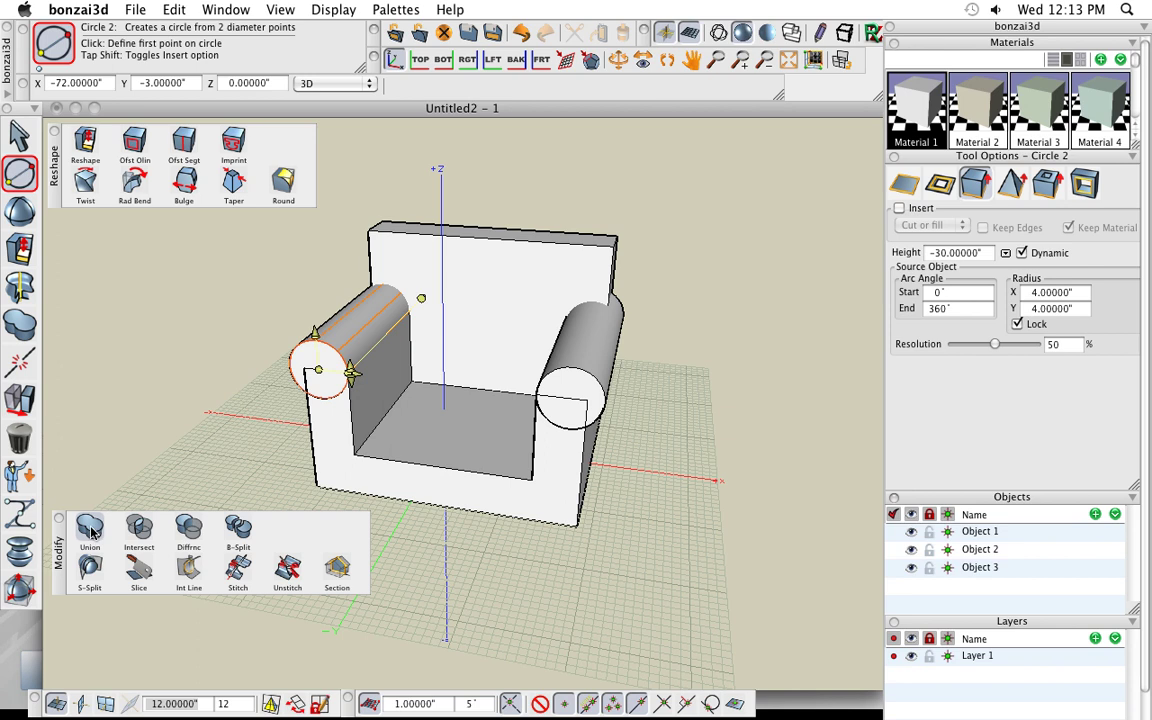
click(90, 530)
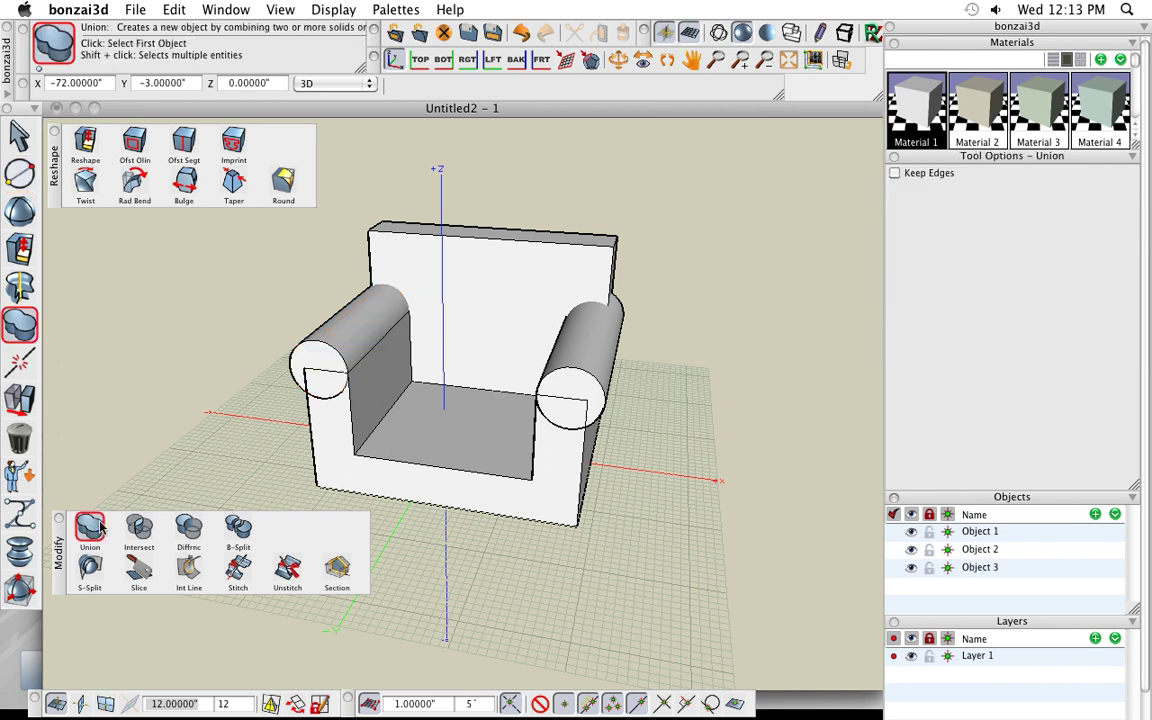
click(462, 443)
click(557, 384)
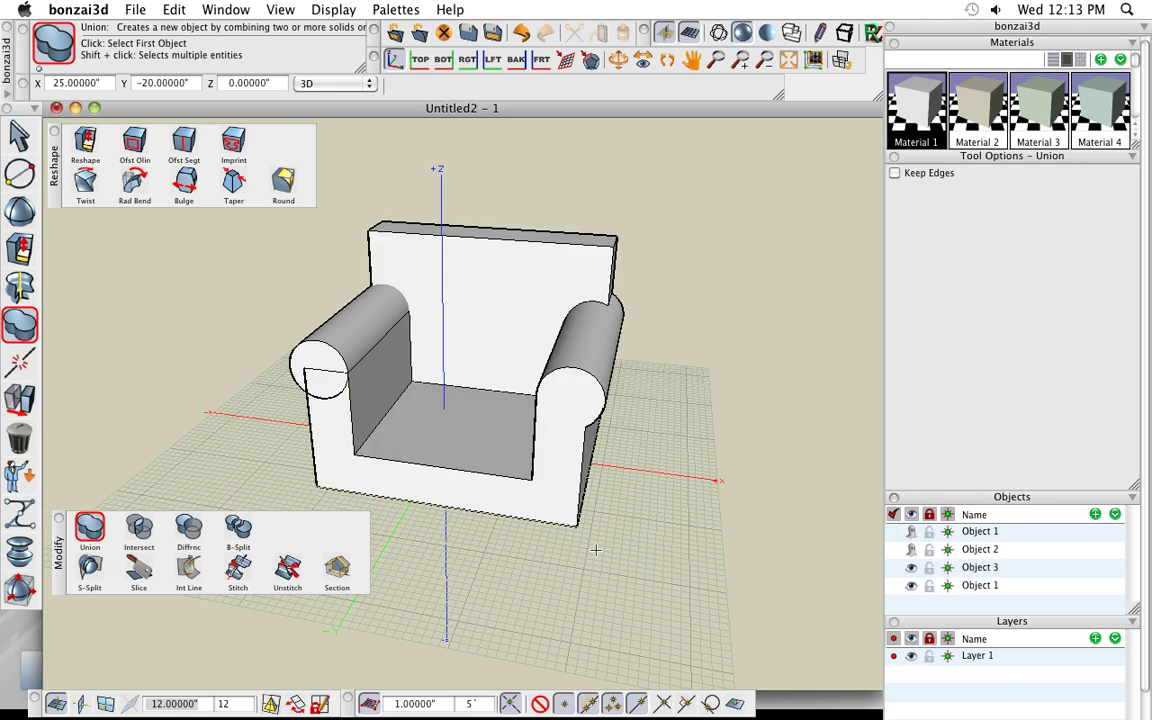
Unite the chair solid with the cylindrical roll on the left armrest and put away the Modify tools.
click(465, 450)
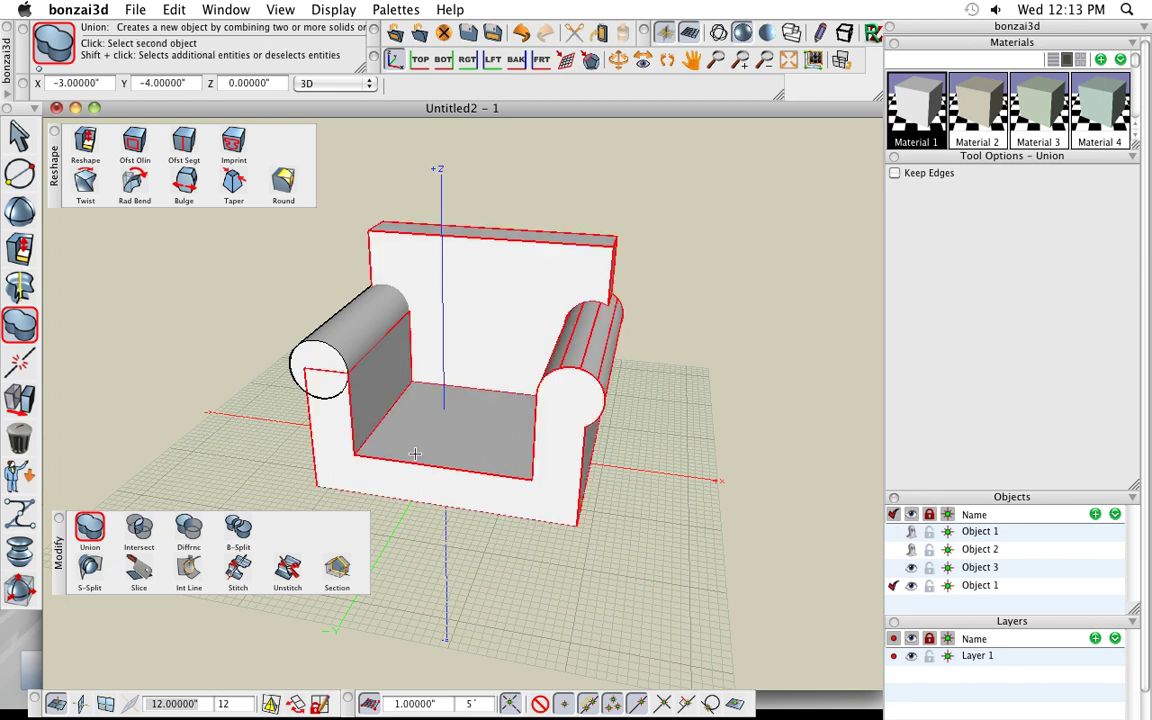
click(329, 331)
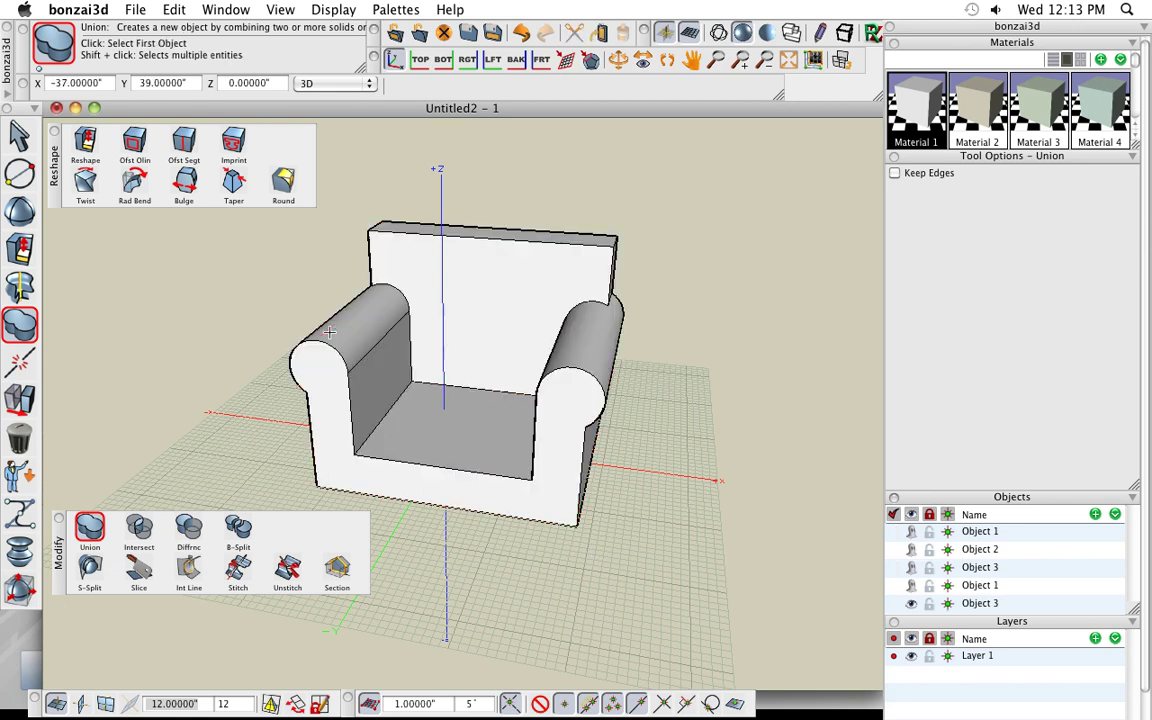
middle_drag(625, 455, 545, 532)
click(59, 519)
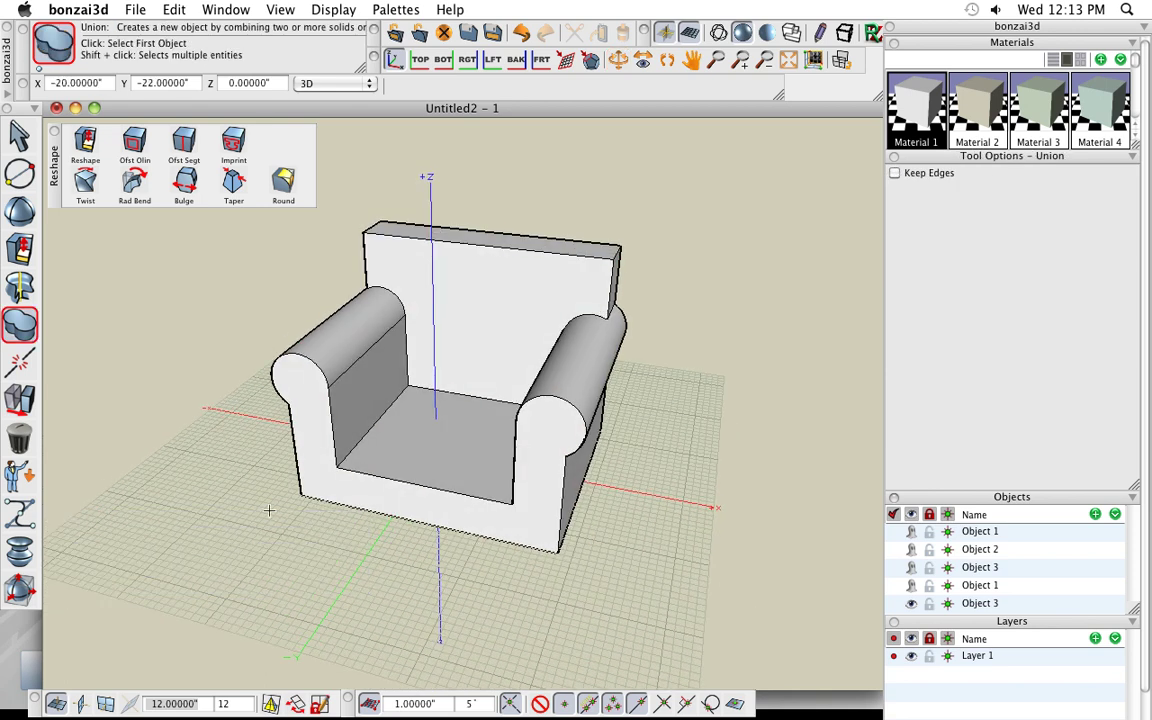
Select the whole model to check that the chair is one solid, and clear the selection.
middle_drag(430, 495, 510, 555)
scroll(468, 342, up, 3)
key(super+a)
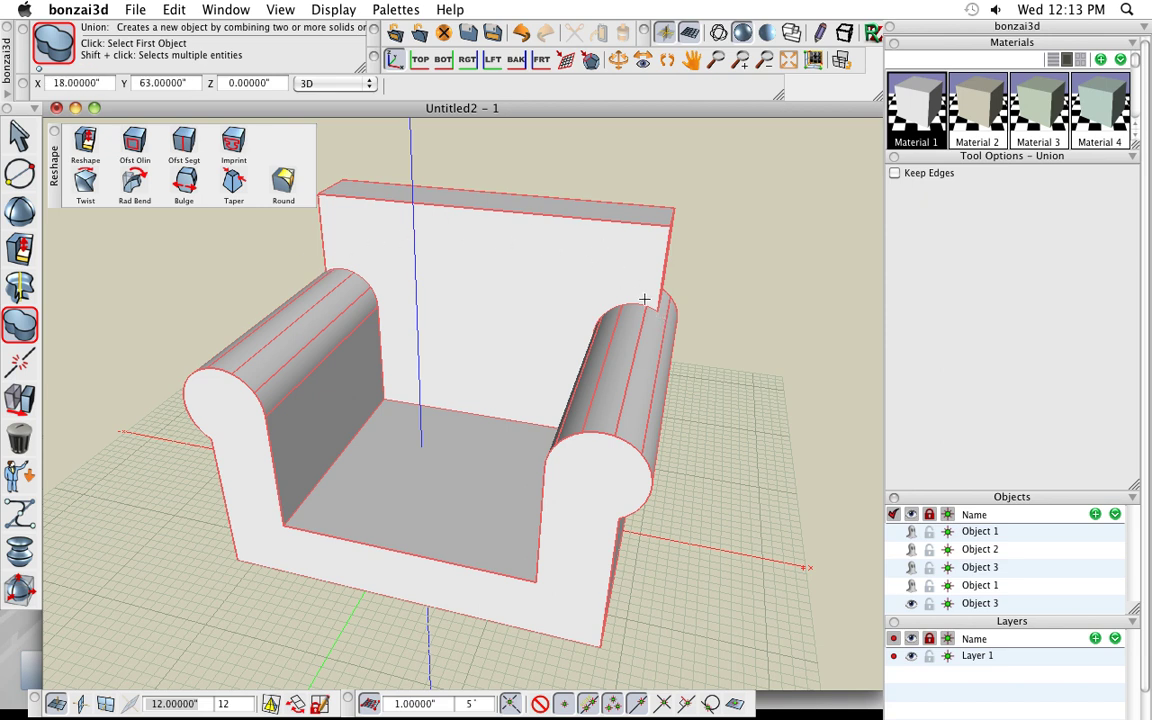
middle_drag(496, 375, 470, 370)
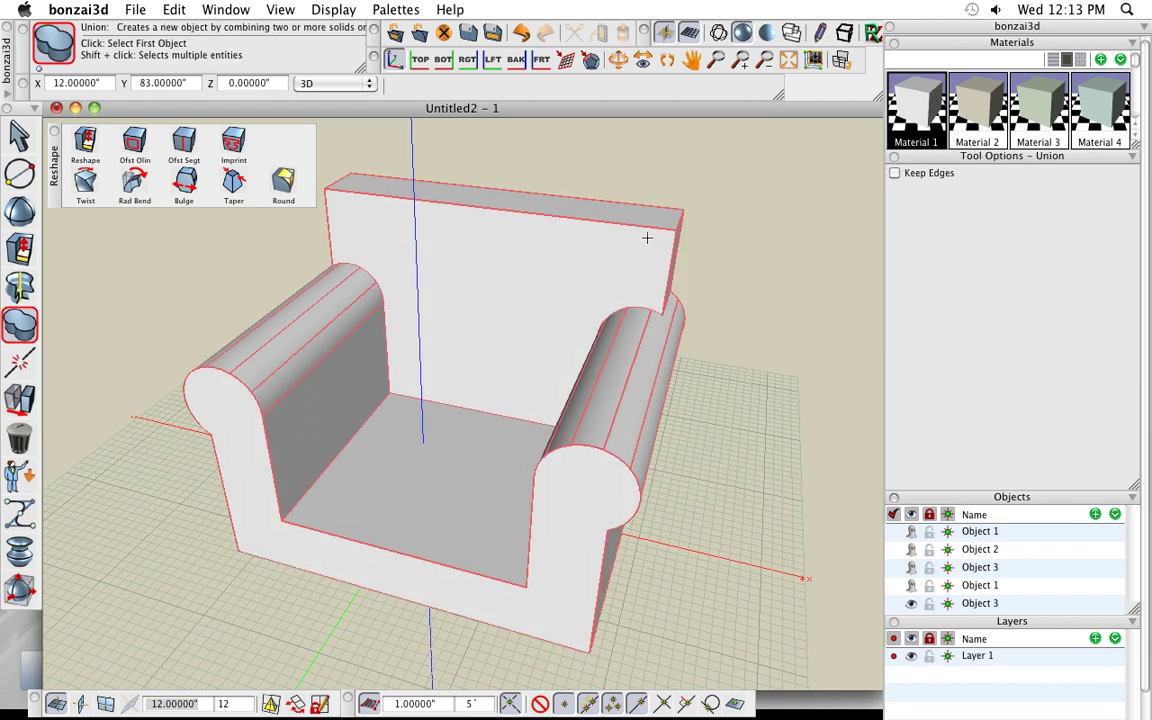
click(660, 179)
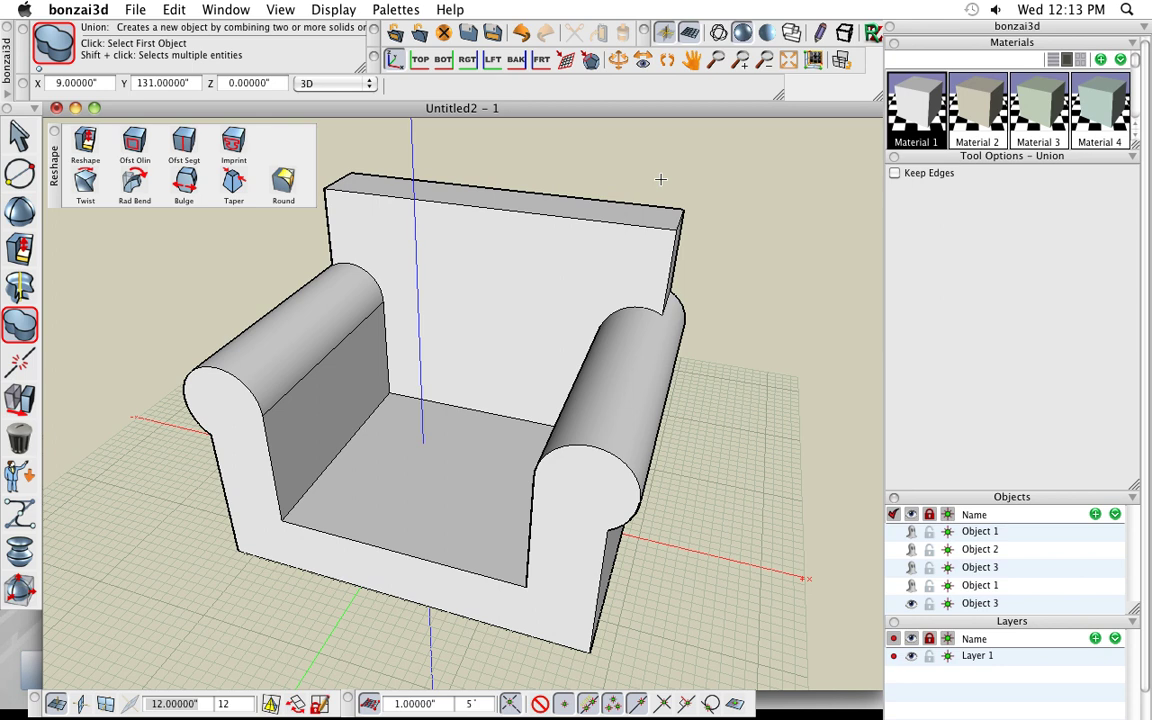
Insert a three-point spline as a 2D surface on the backrest's front face, arching between its armrest corners through a center point at Z 28 inches.
mouse_move(24, 175)
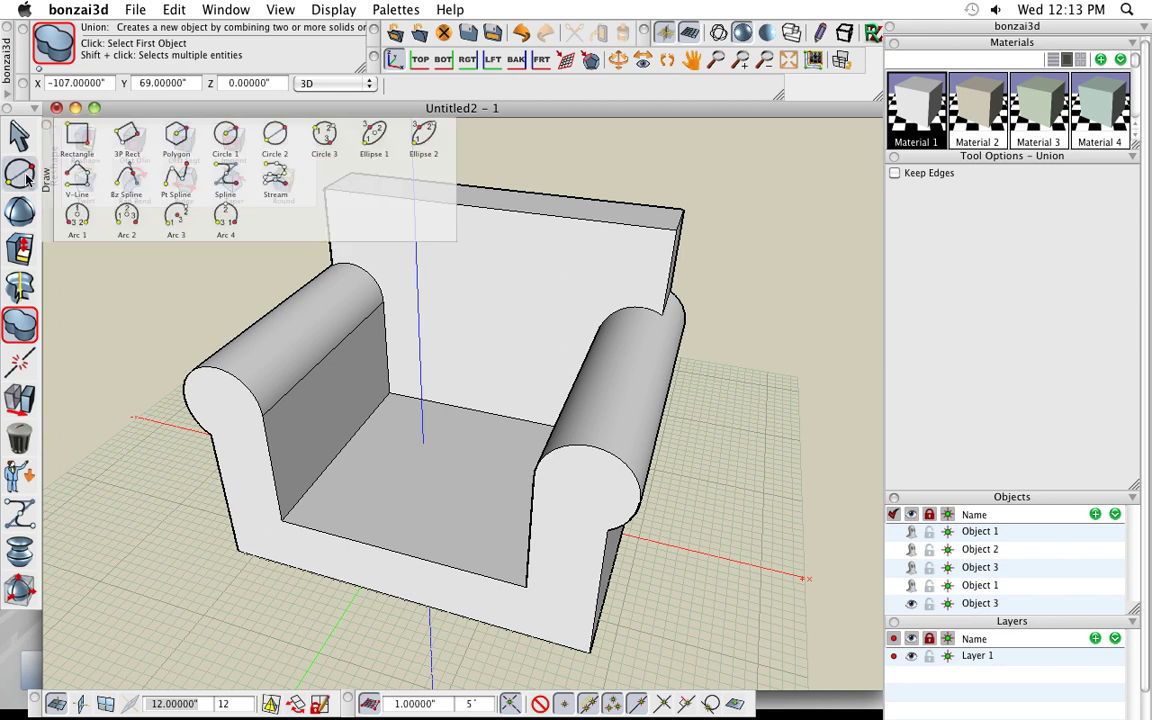
click(178, 179)
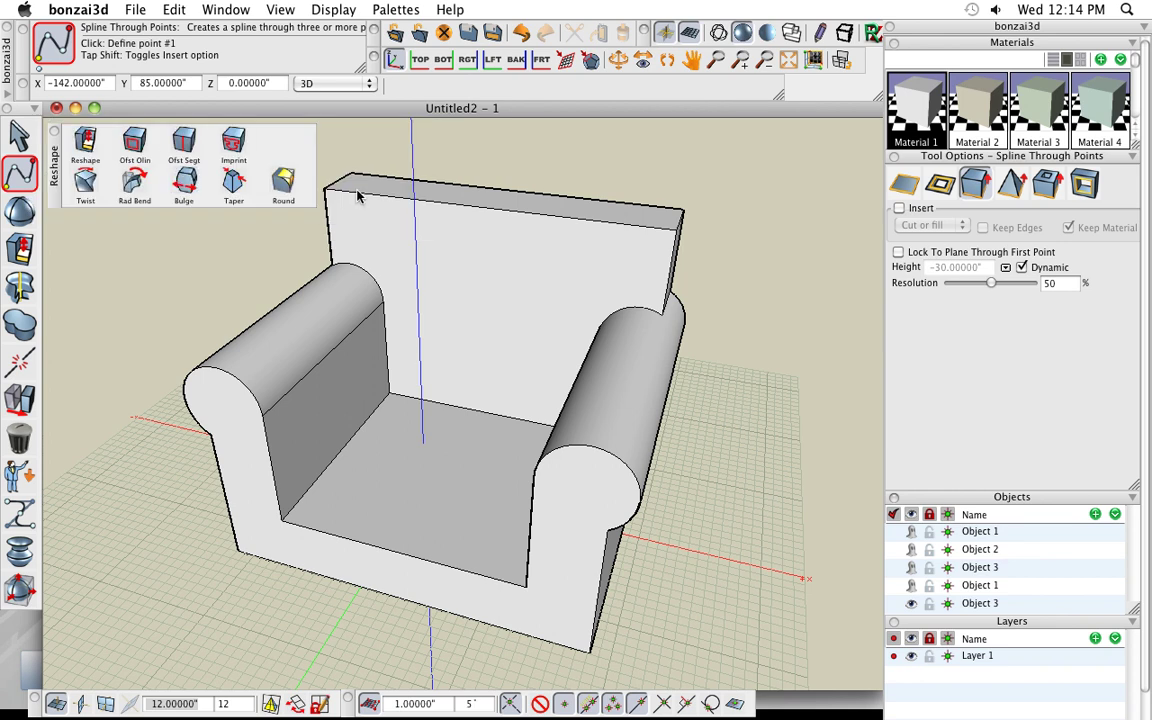
click(903, 187)
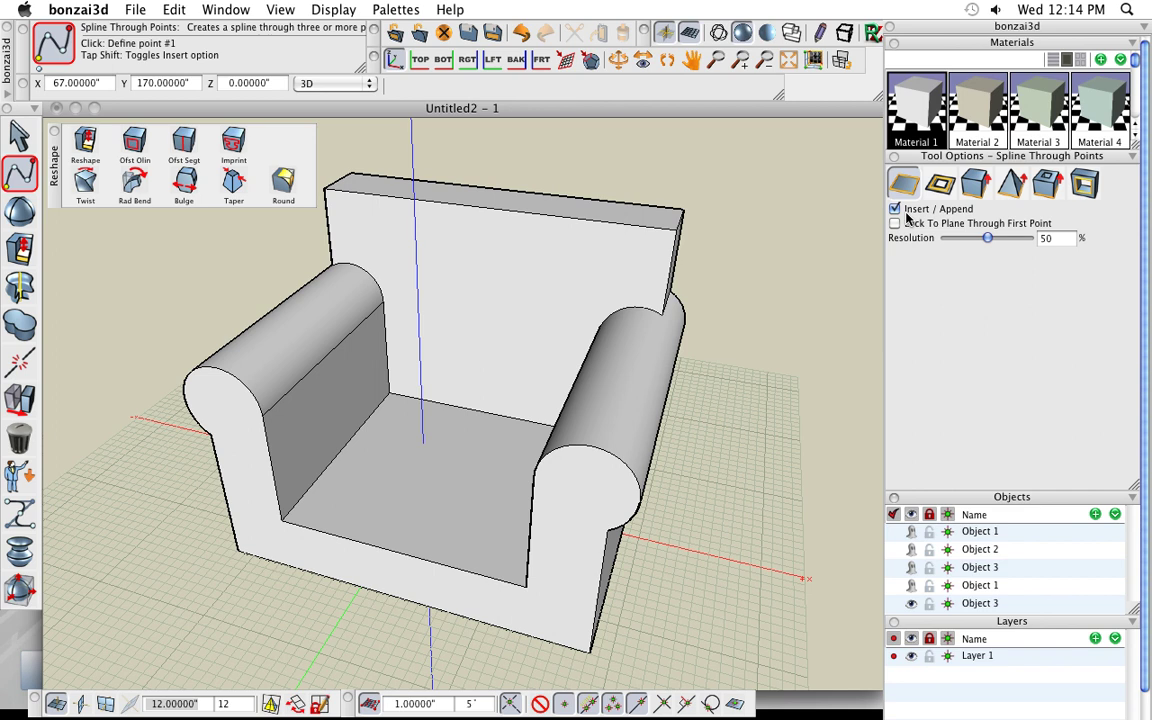
middle_drag(810, 199, 572, 288)
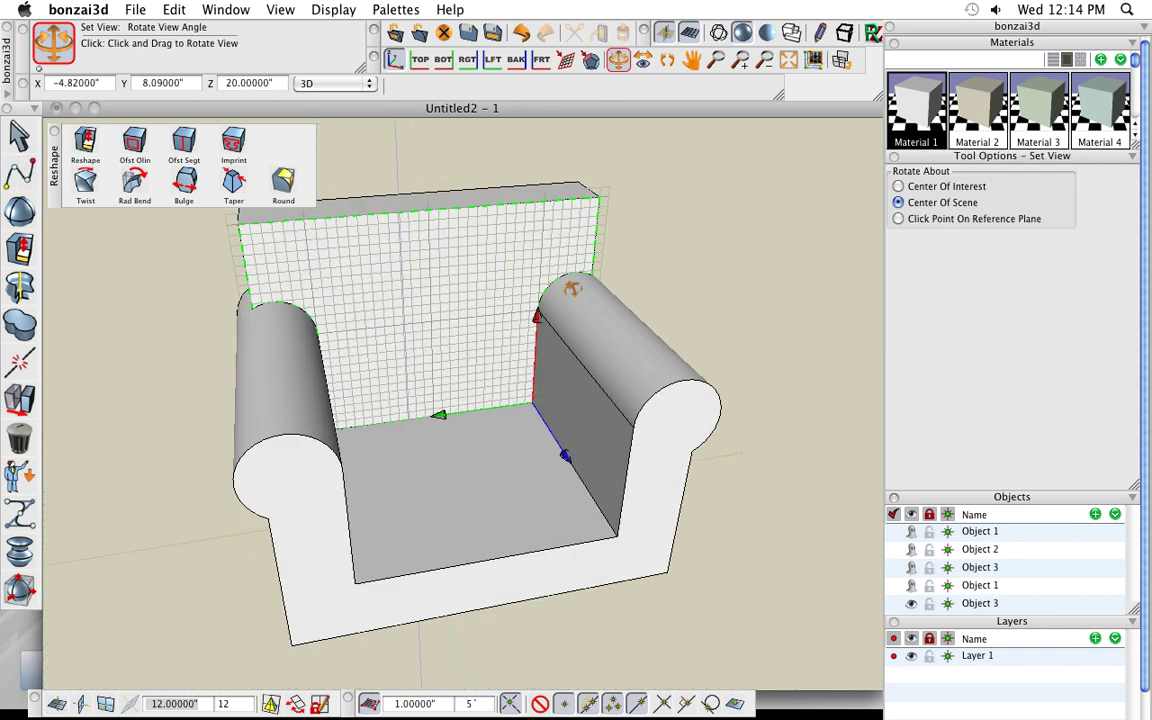
scroll(244, 213, up, 2)
scroll(253, 310, up, 3)
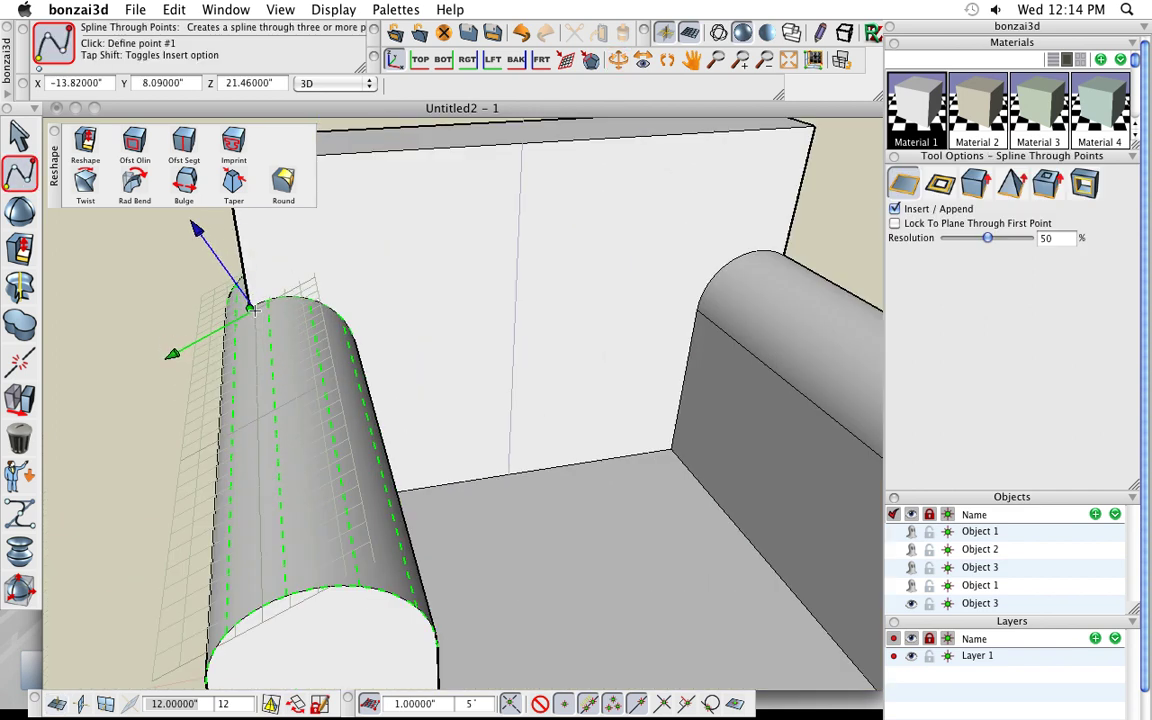
scroll(250, 310, up, 2)
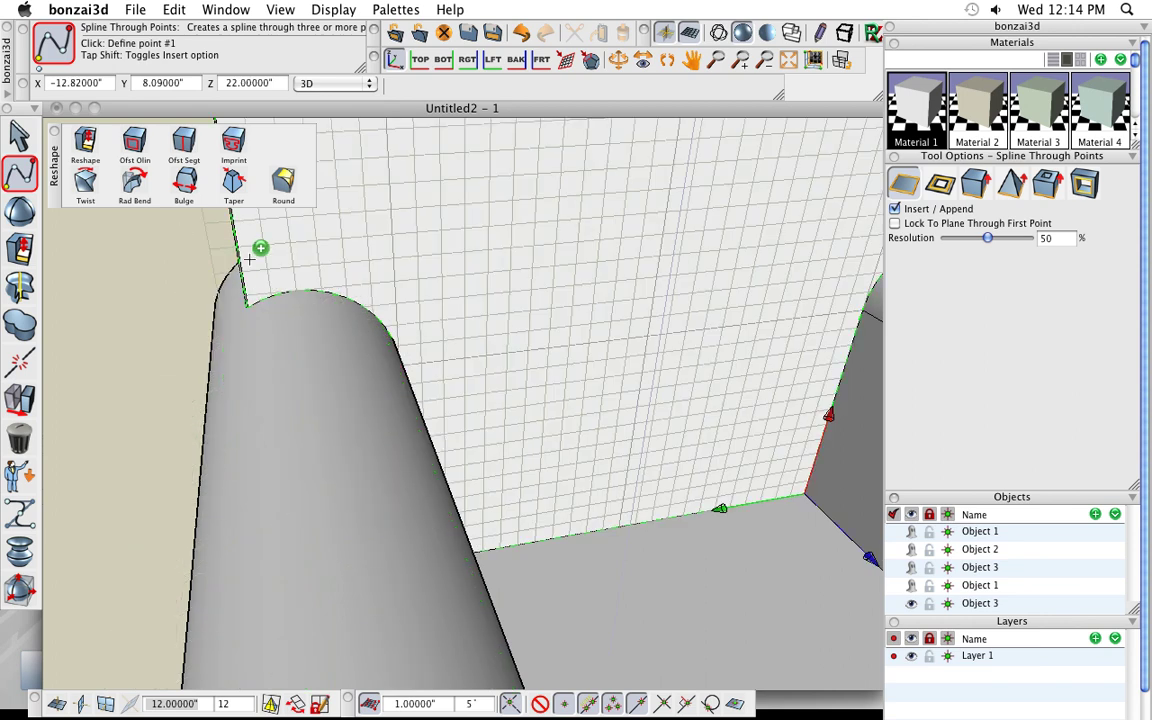
scroll(460, 358, down, 6)
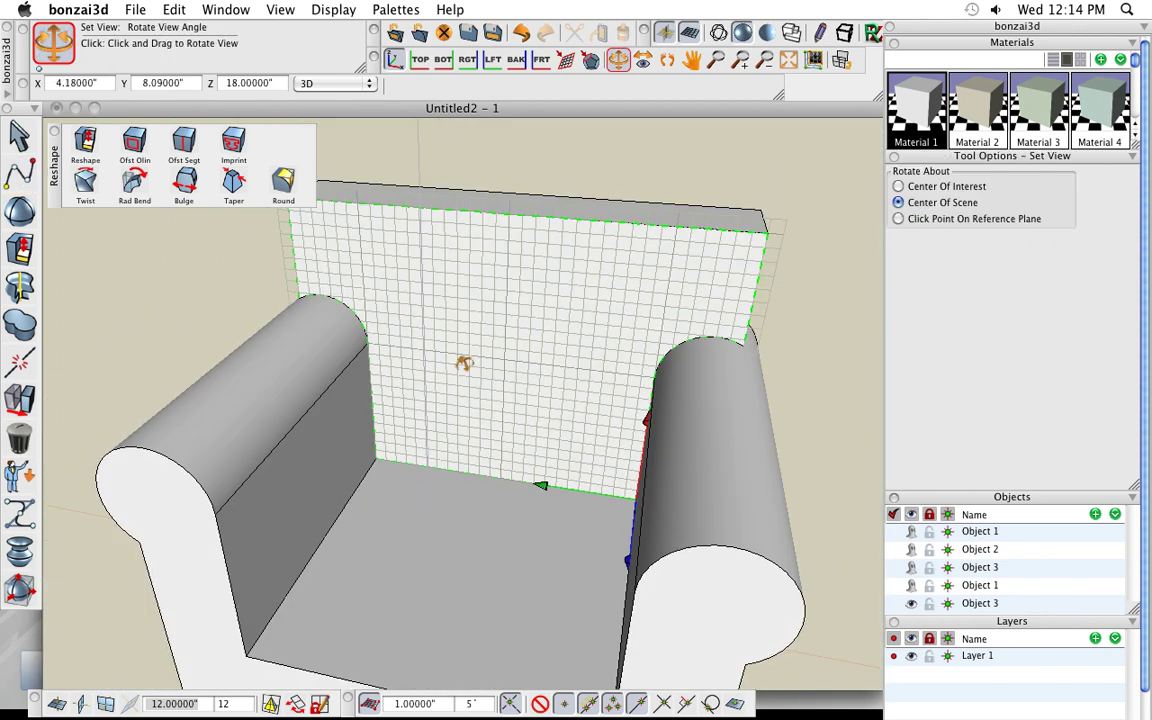
scroll(463, 363, down, 1)
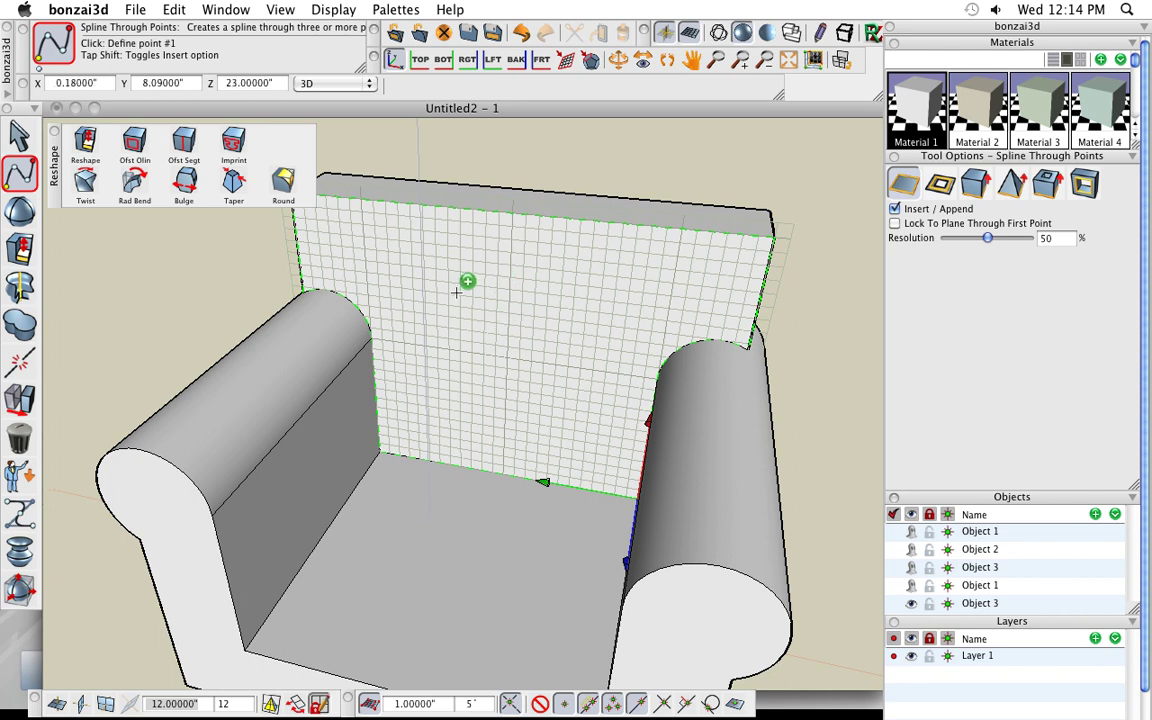
click(303, 291)
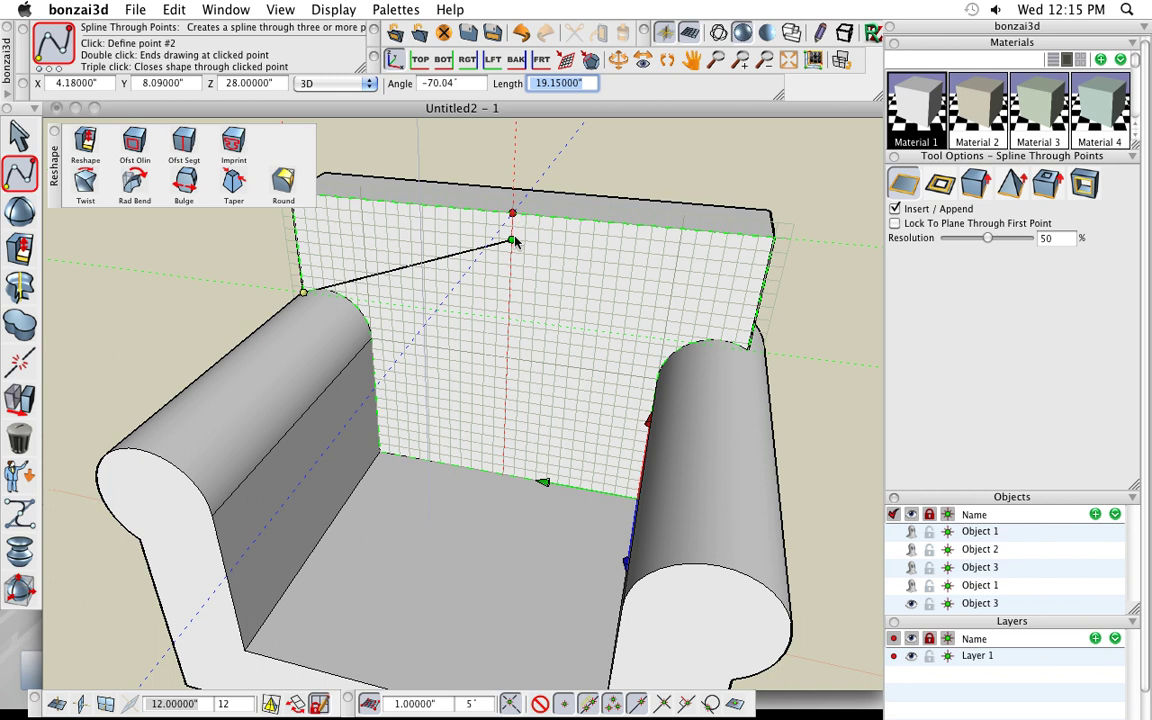
click(512, 241)
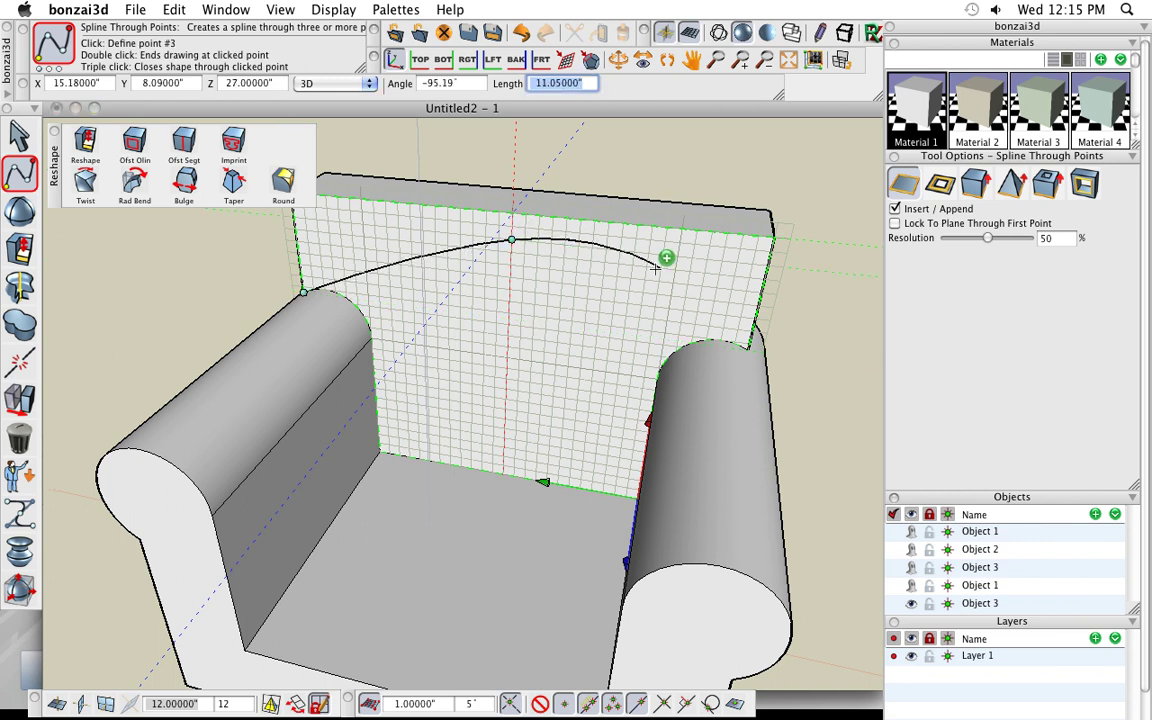
double_click(750, 349)
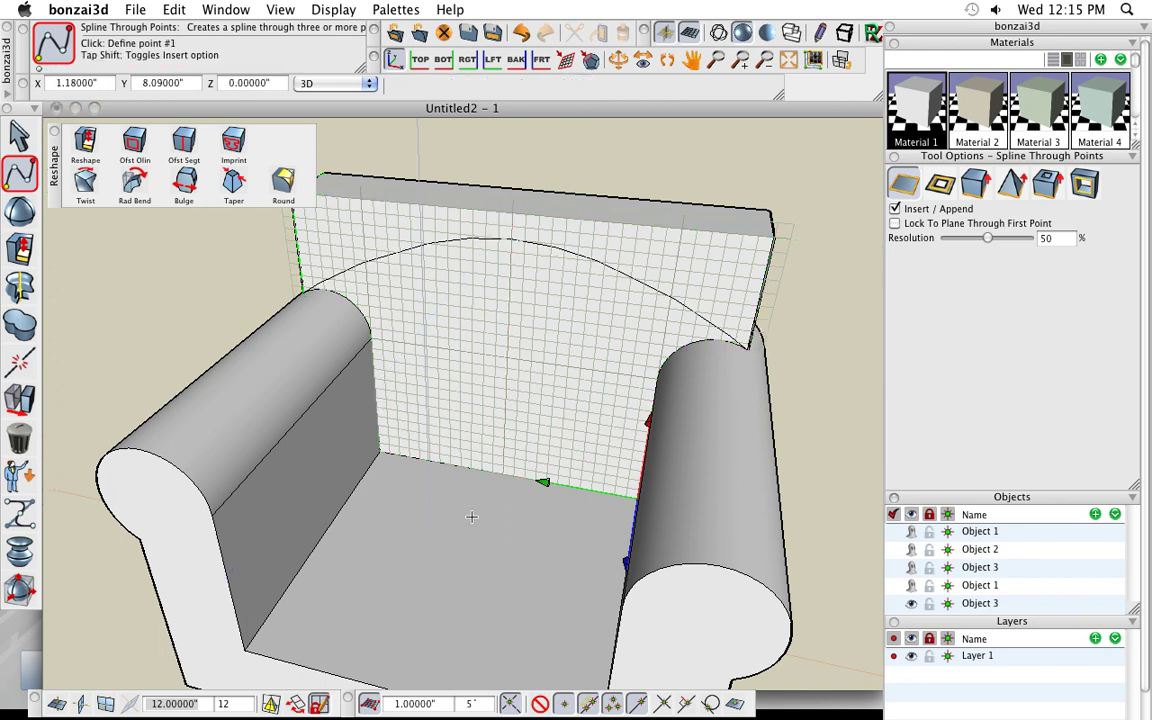
Reshape the backrest face above the spline by -6 inches, cutting it away to leave an arched top.
middle_drag(468, 517, 447, 500)
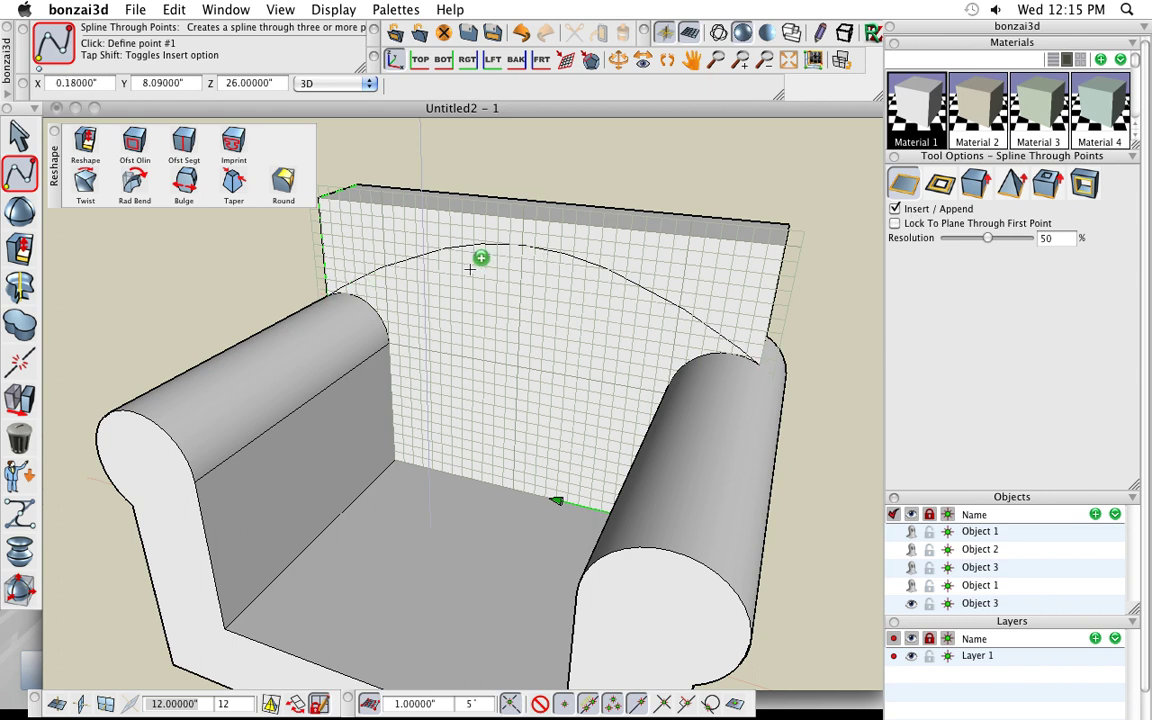
middle_drag(512, 306, 580, 245)
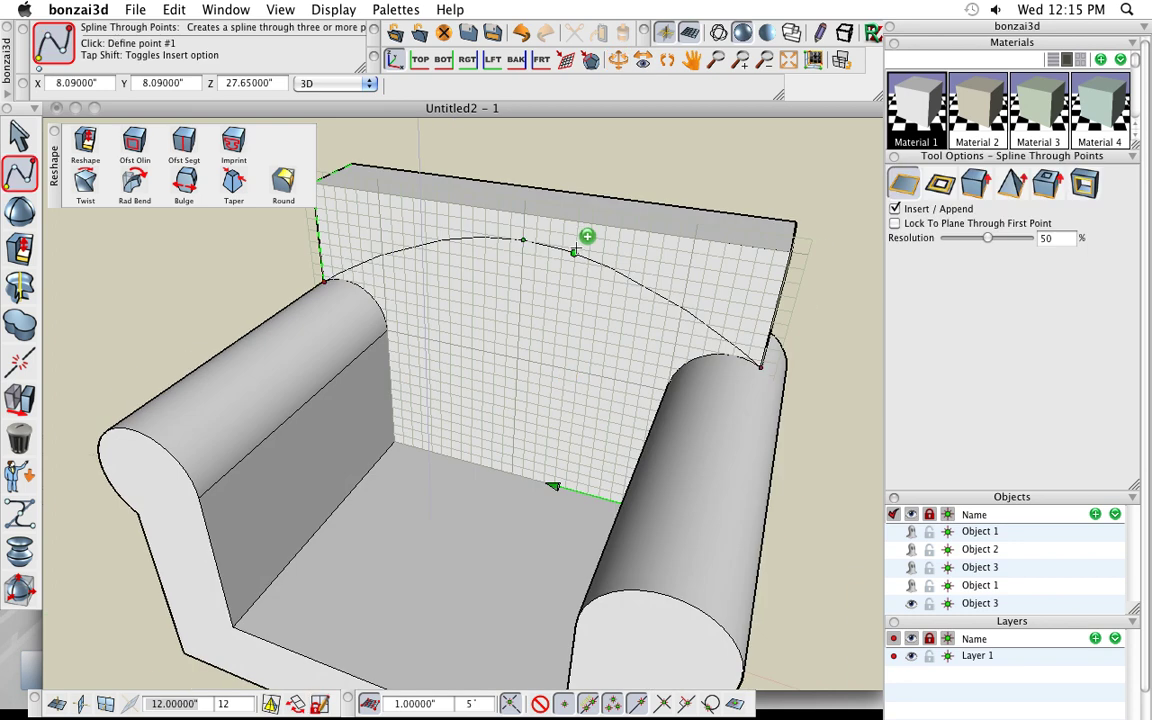
click(575, 248)
mouse_move(510, 421)
middle_down()
mouse_move(548, 404)
mouse_move(517, 377)
mouse_move(522, 402)
middle_up()
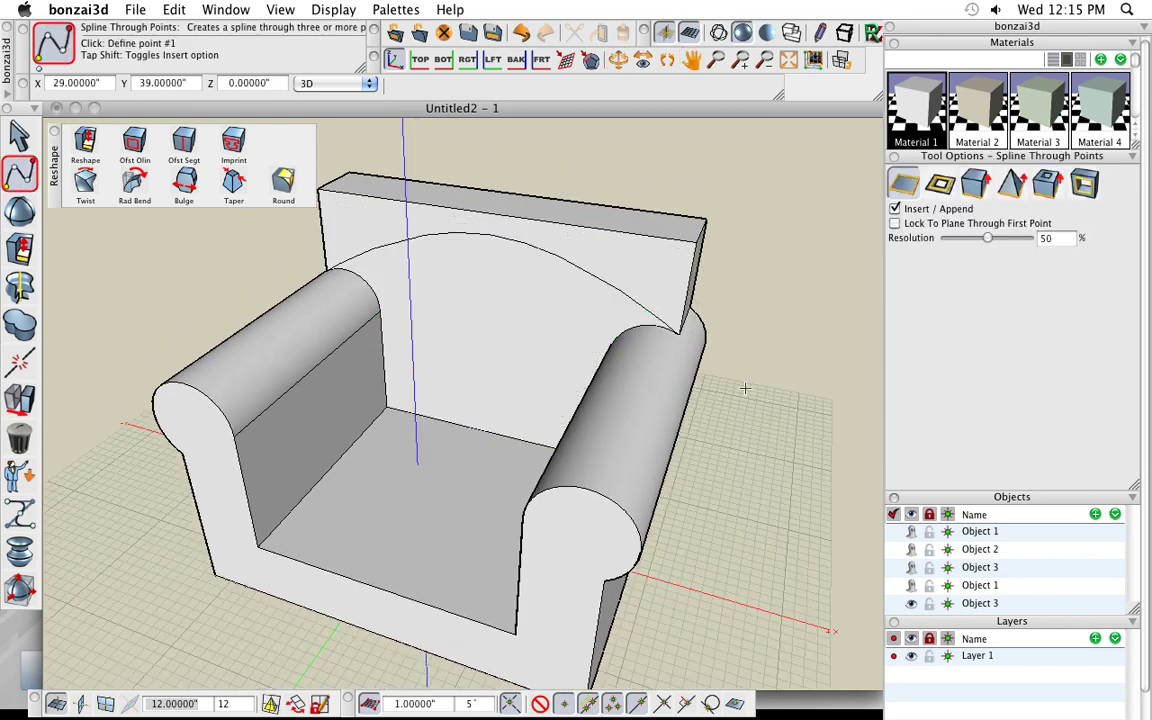
click(86, 143)
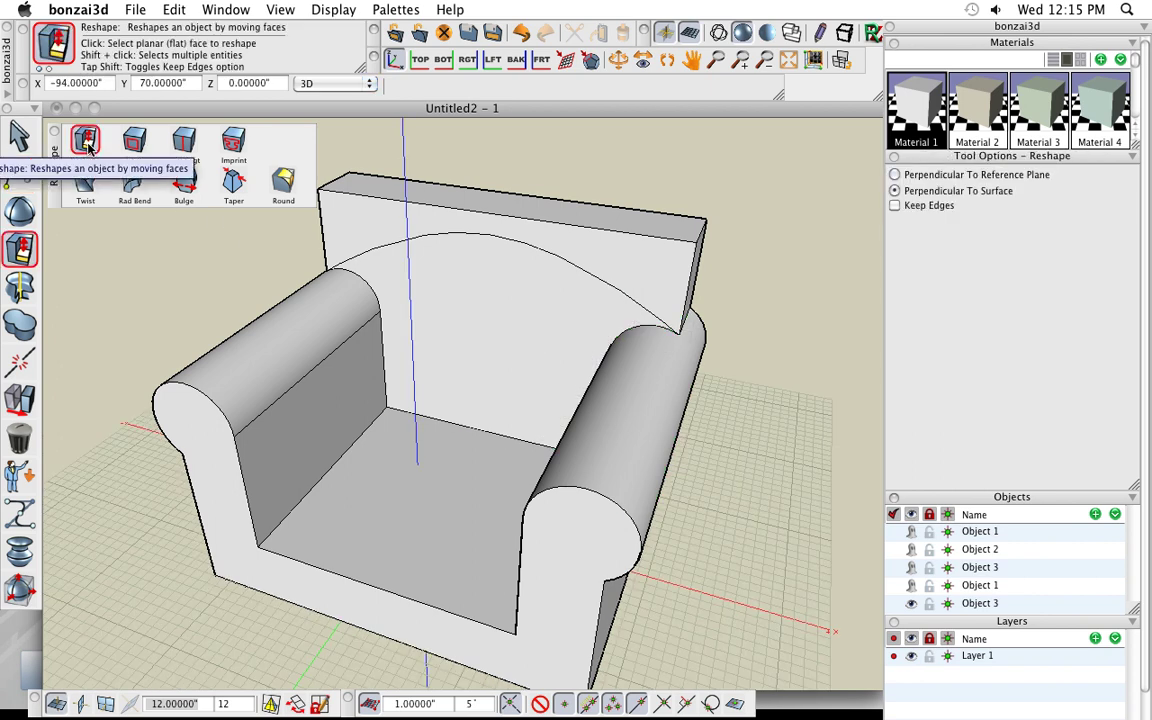
click(620, 254)
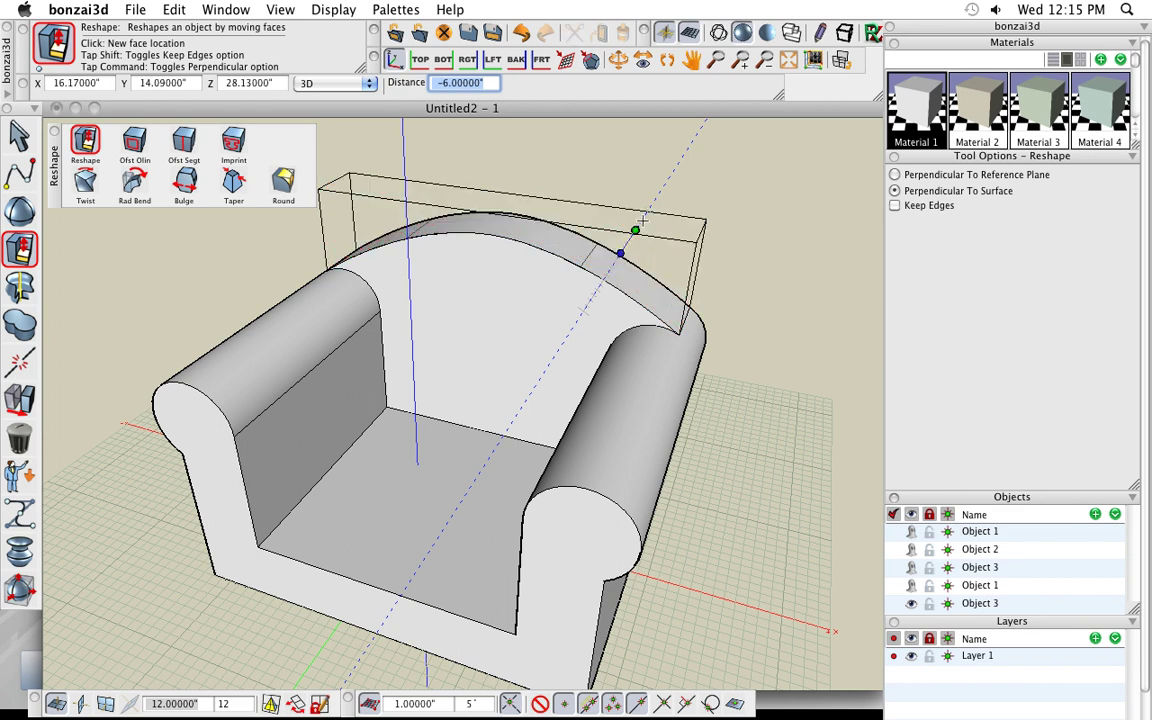
key(Escape)
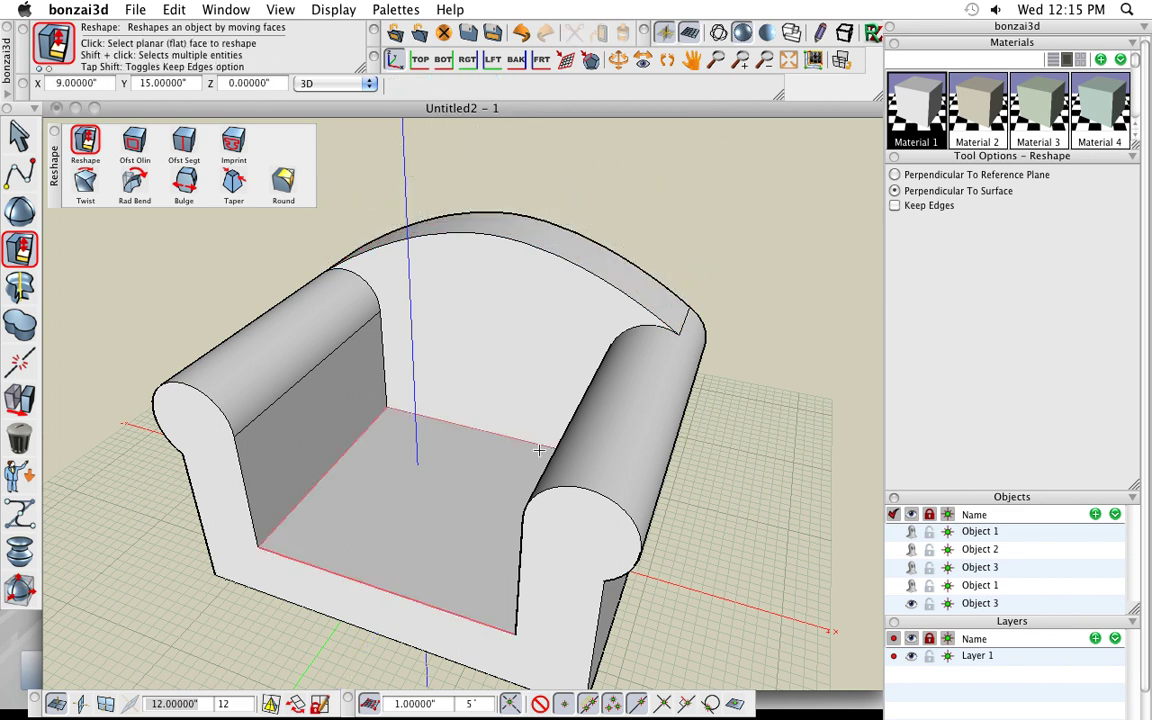
Offset the outline of the backrest's front face 1 inch inward as a separate object, with Insert turned off.
middle_drag(420, 470, 548, 440)
shift+middle_drag(441, 444, 689, 463)
scroll(463, 393, down, 2)
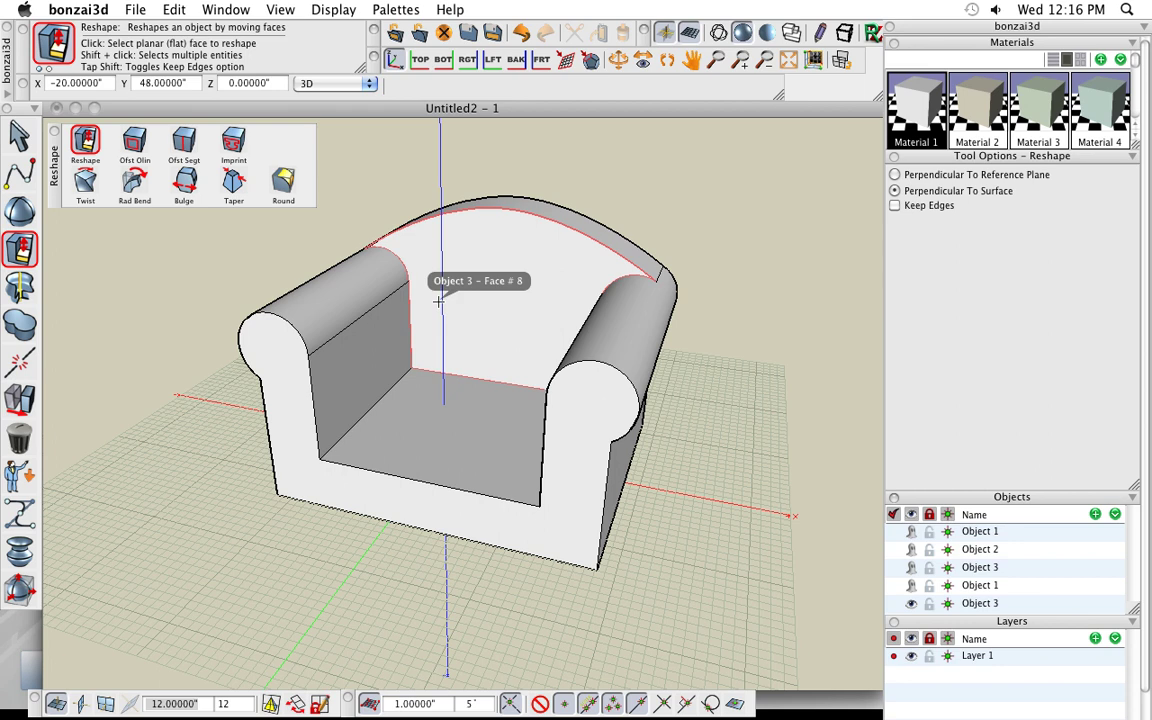
click(136, 146)
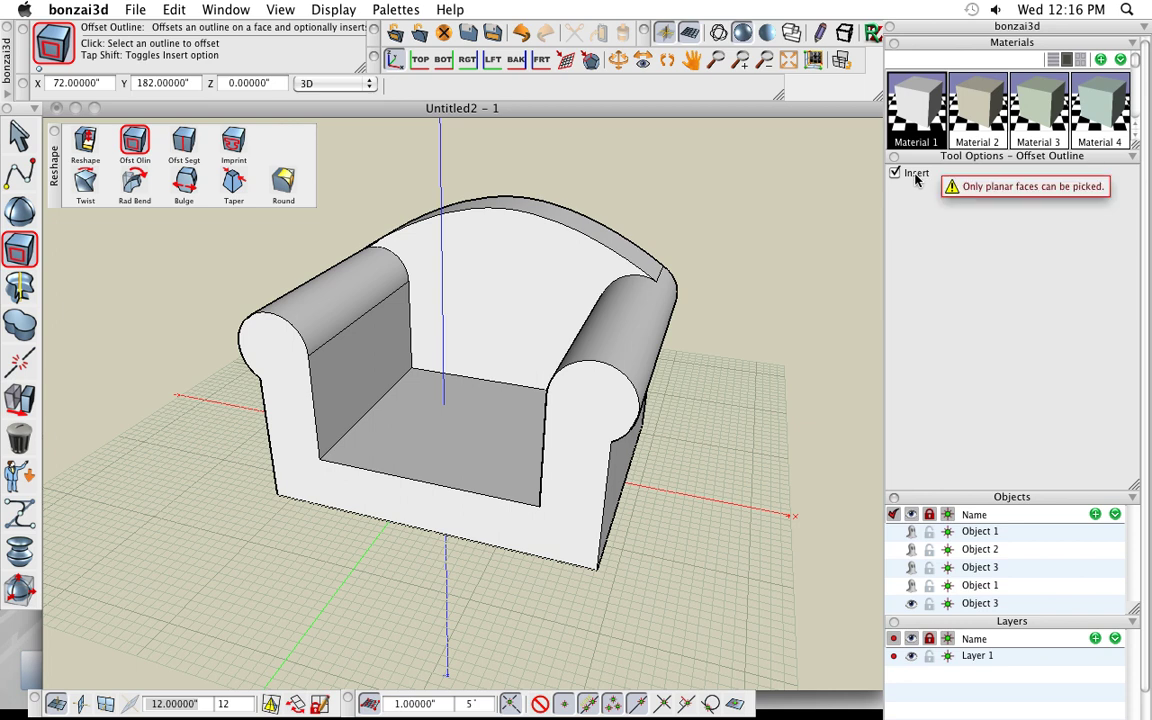
key(shift)
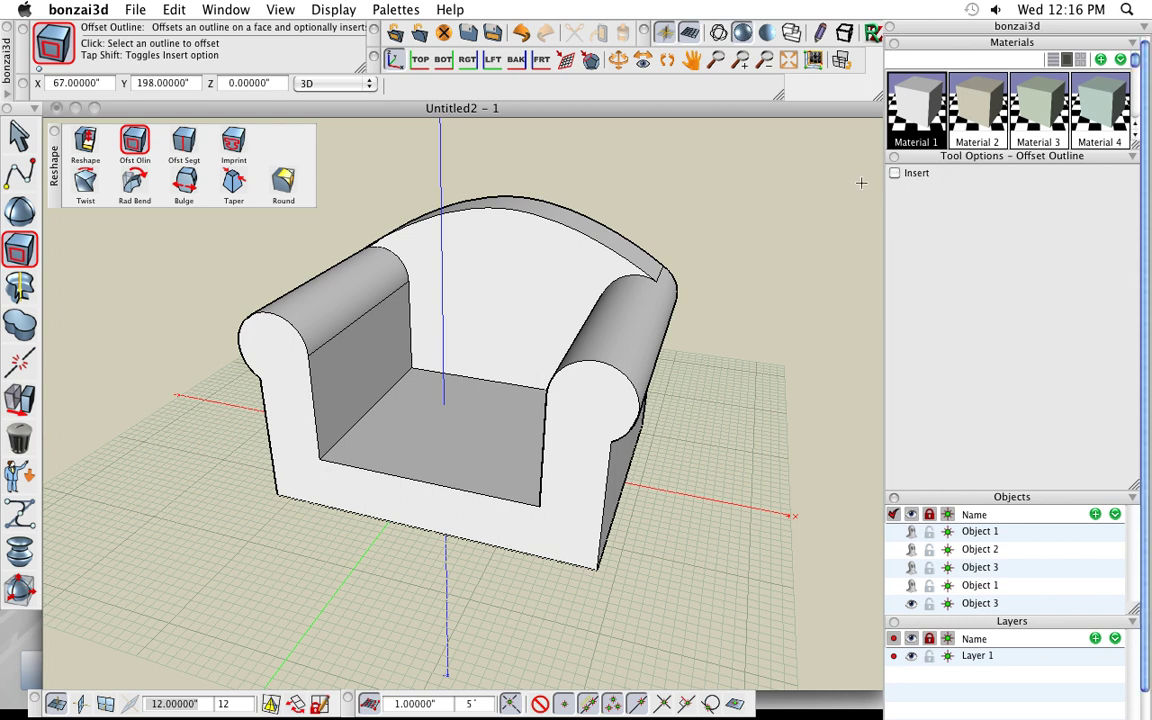
click(554, 243)
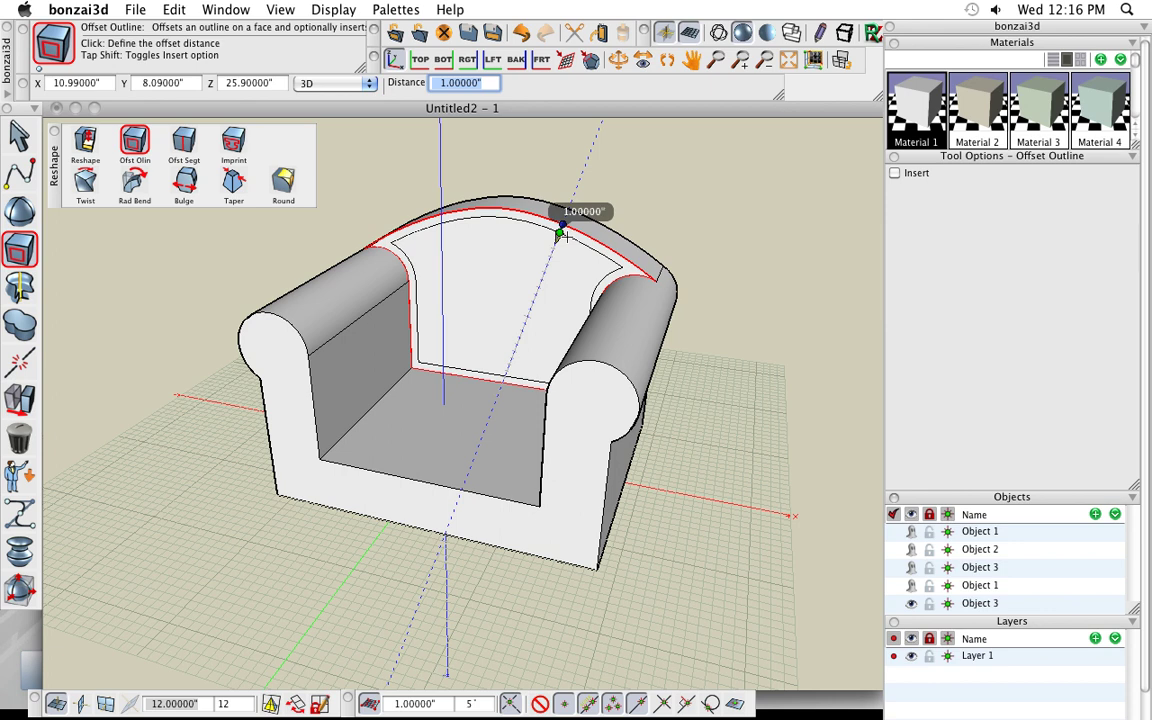
click(562, 234)
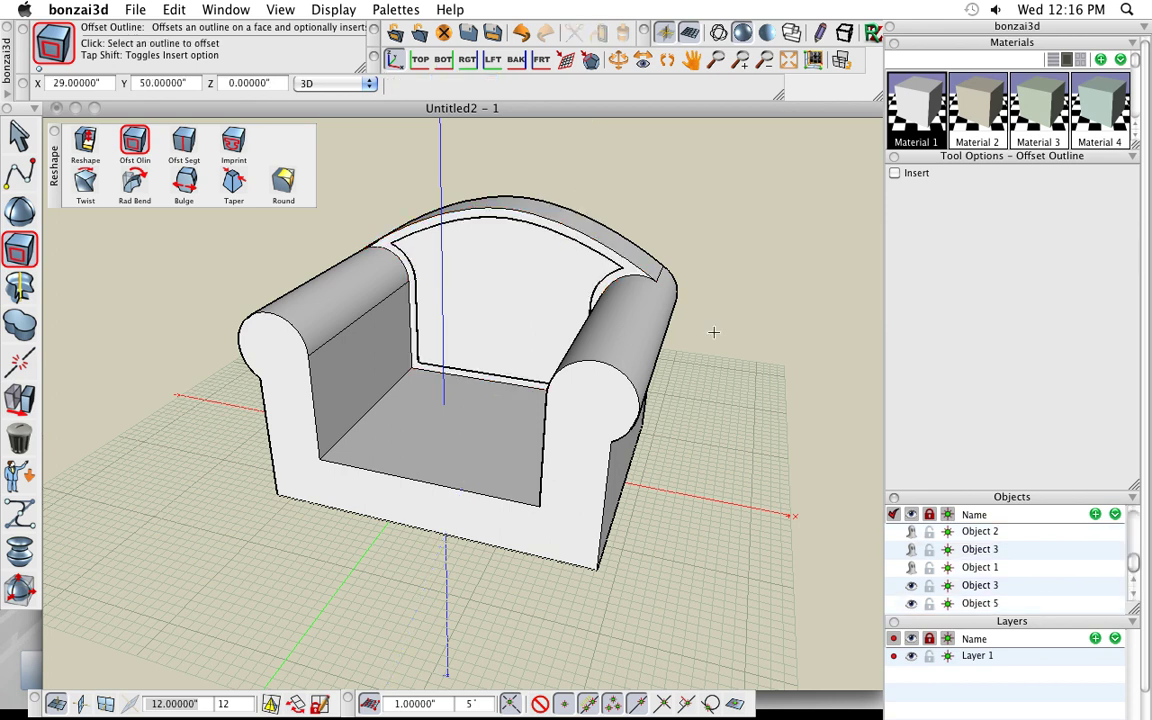
Offset the outline of the seat's top face 0.5 inch inward as a separate object.
middle_drag(430, 500, 437, 530)
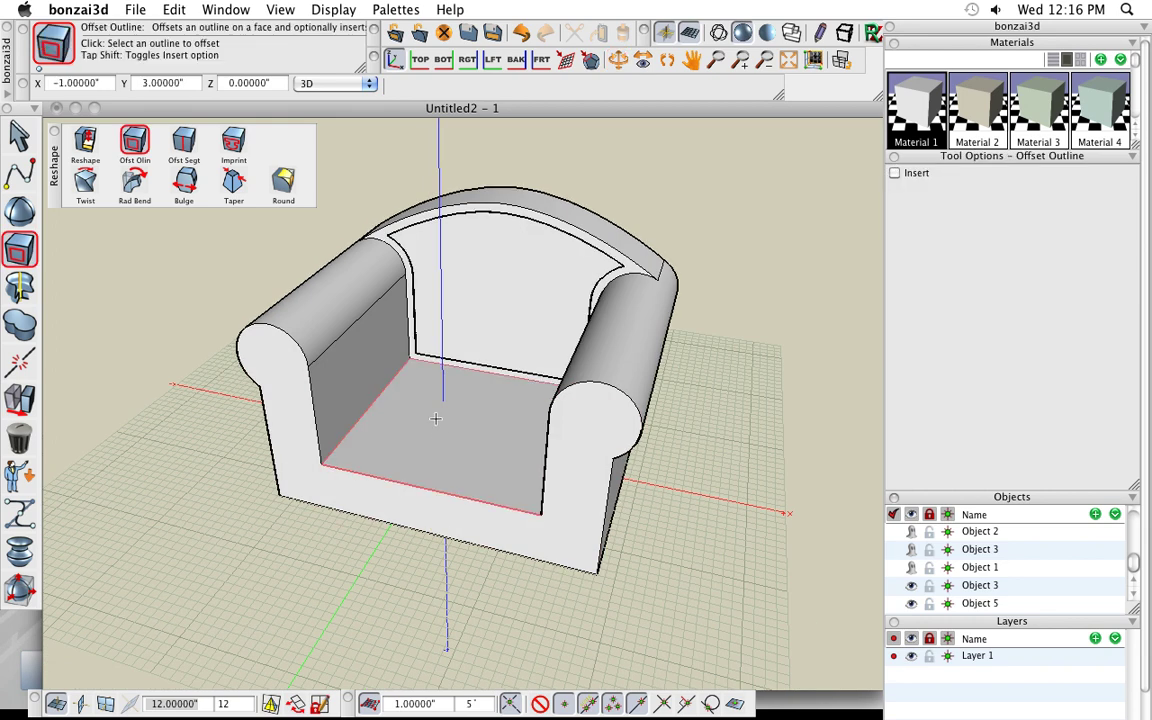
click(431, 477)
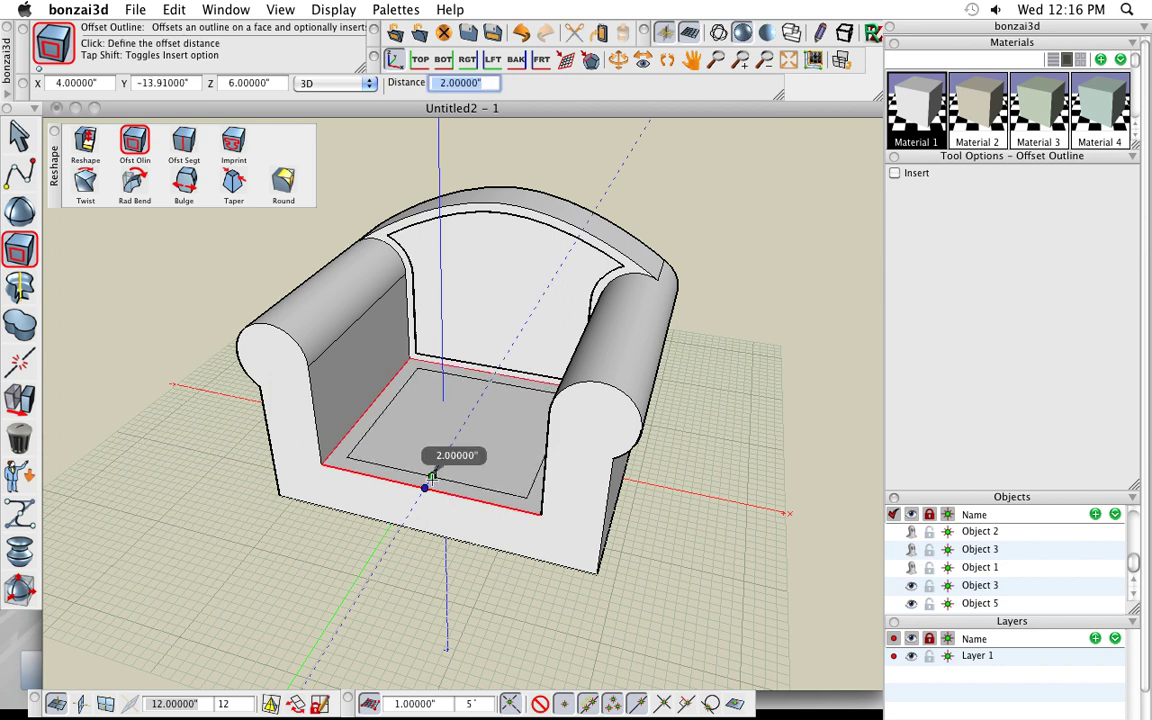
key(BackSpace)
text(.5)
key(Return)
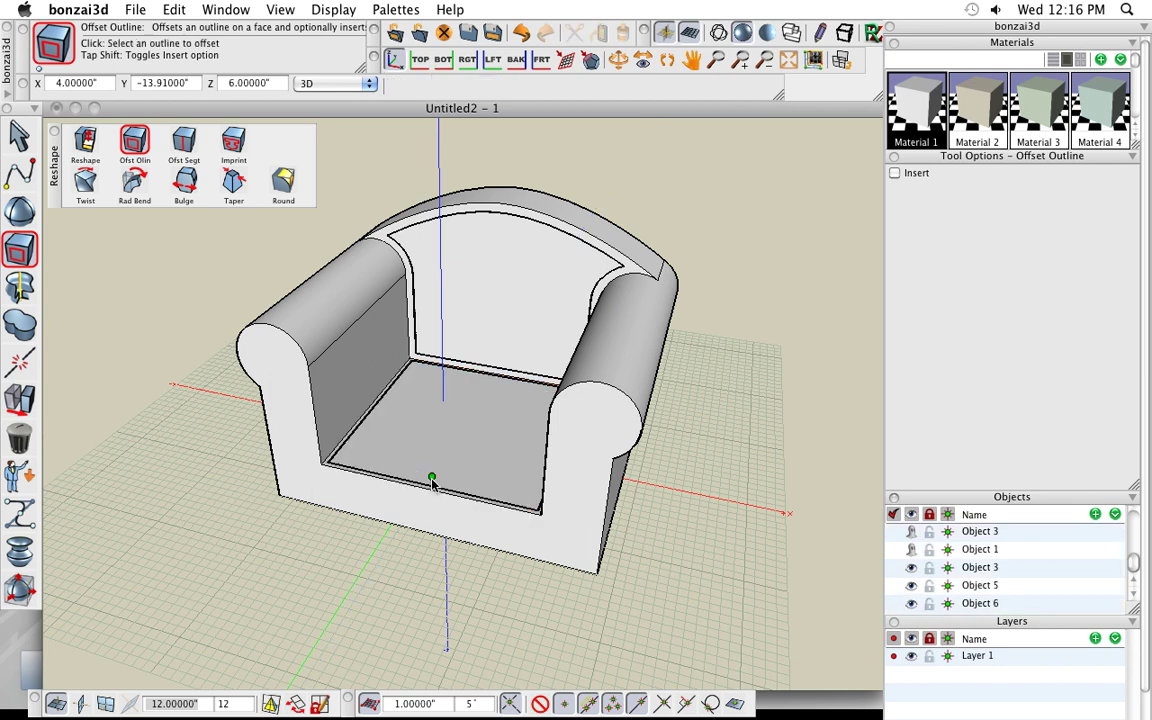
scroll(436, 497, up, 6)
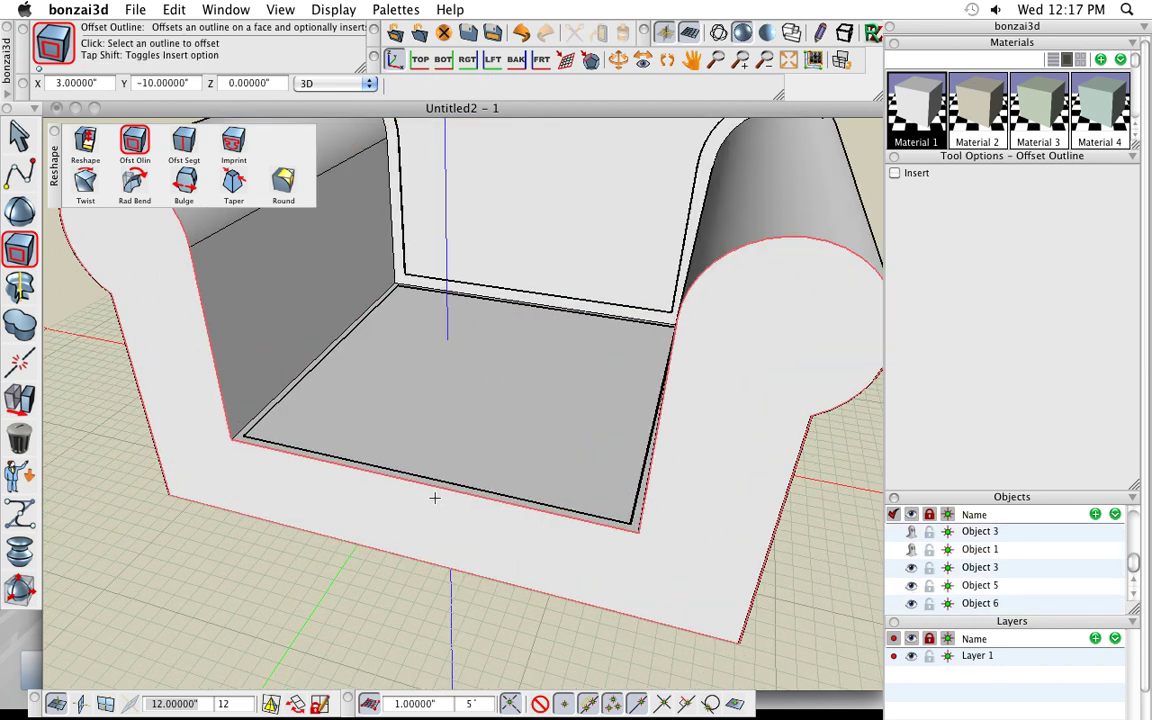
scroll(360, 476, down, 6)
middle_drag(442, 514, 445, 586)
middle_drag(406, 463, 442, 498)
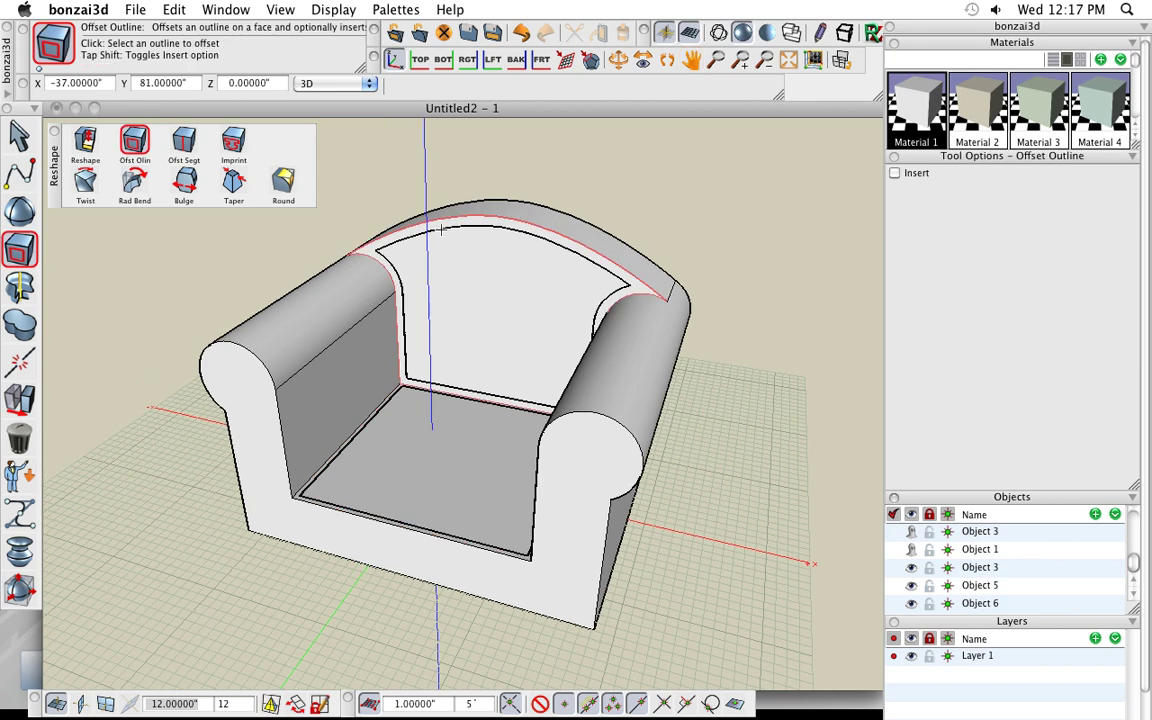
Reshape the offset backrest outline 6 inches forward, perpendicular to its surface, to form the back cushion.
scroll(441, 278, up, 2)
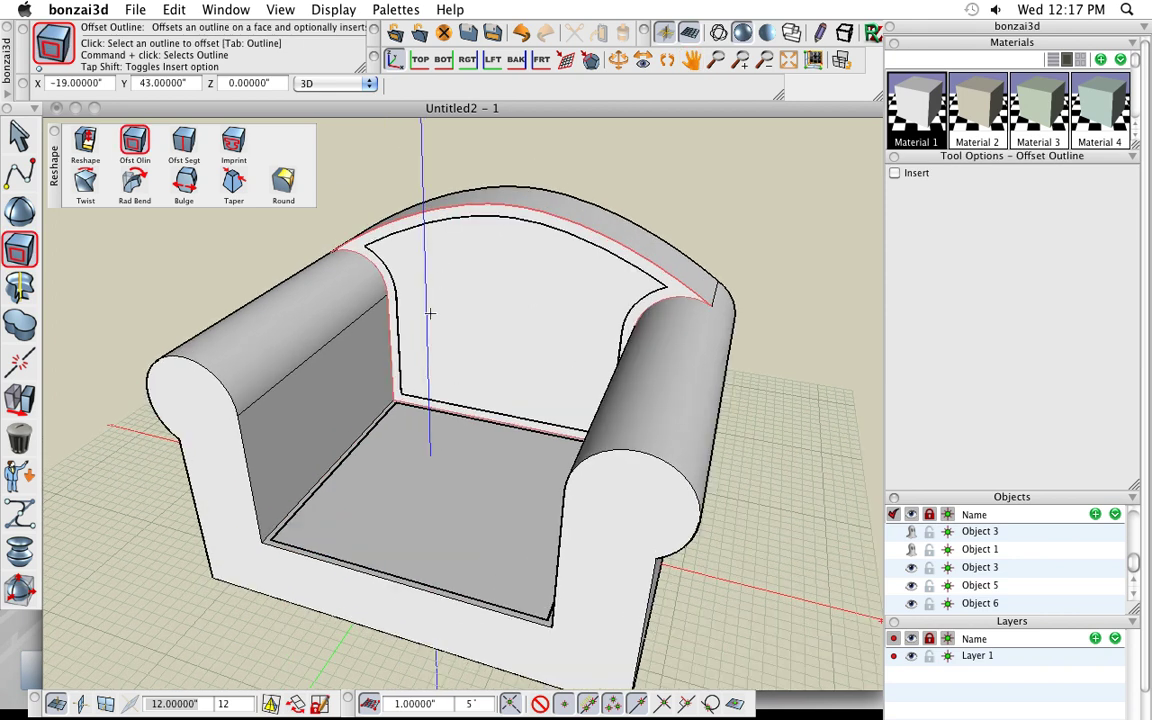
scroll(425, 315, up, 1)
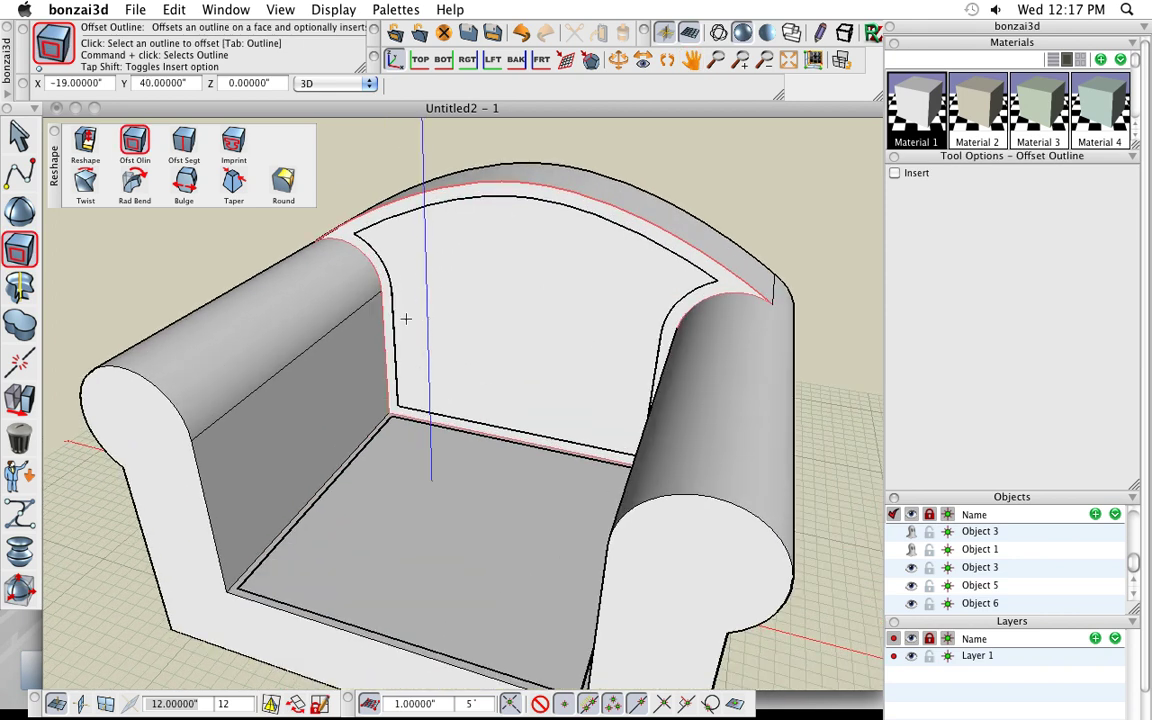
click(86, 145)
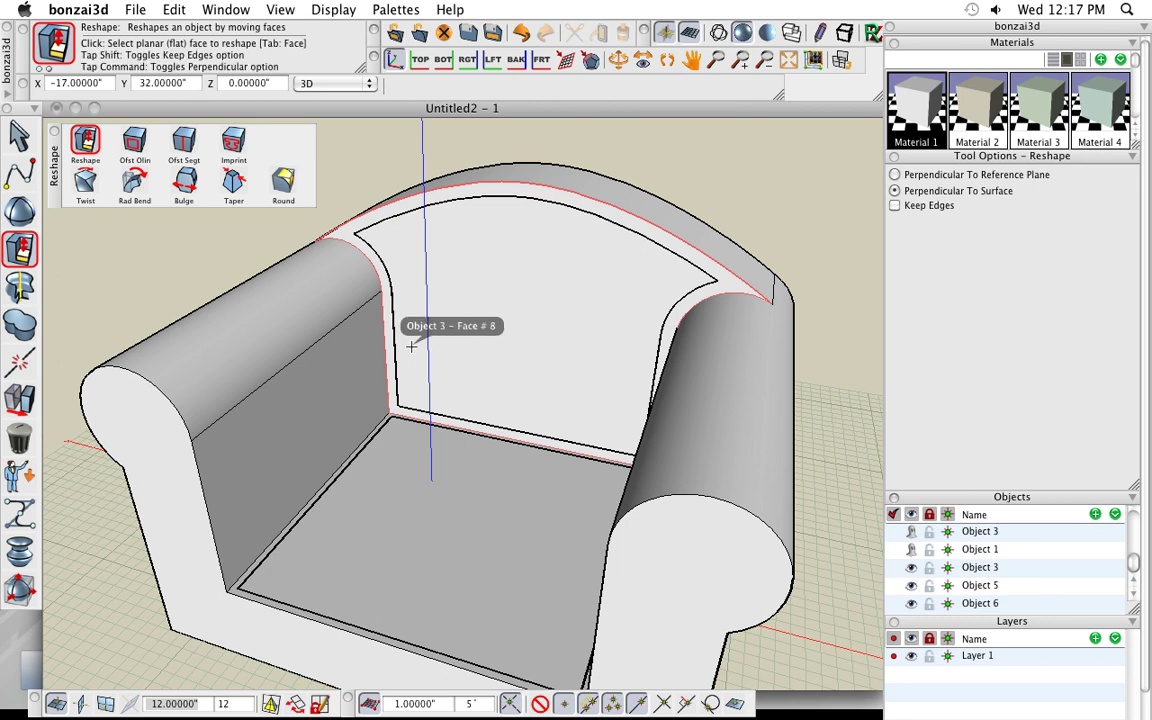
click(411, 347)
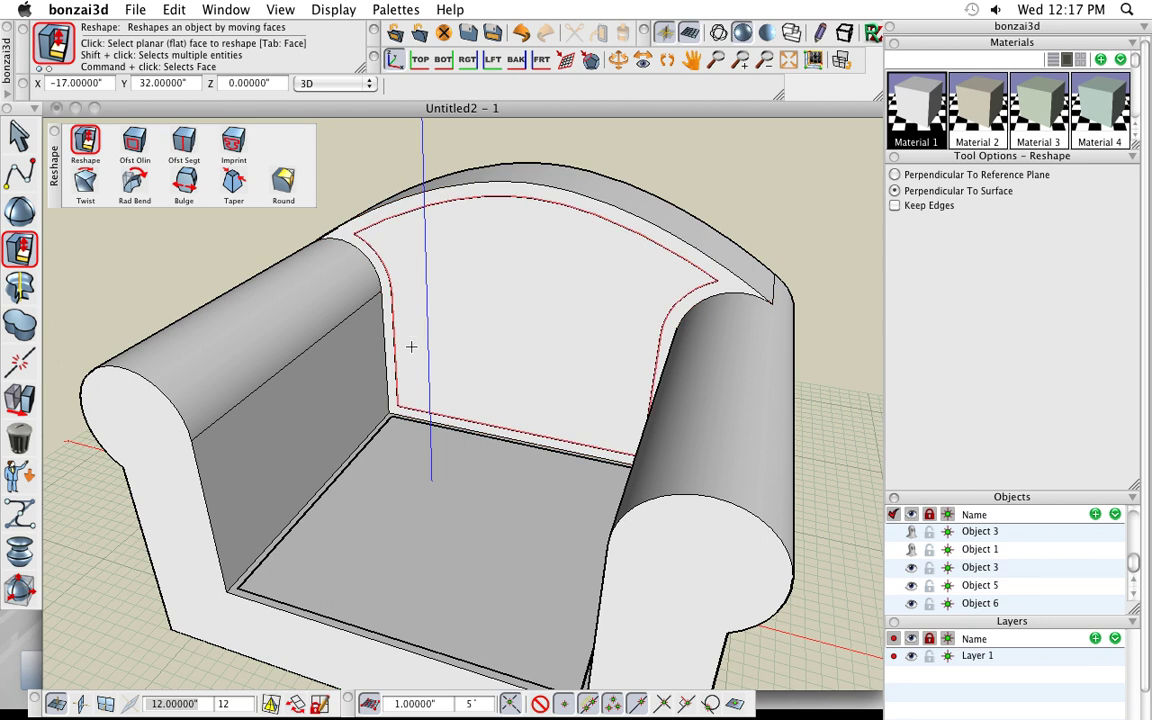
click(411, 347)
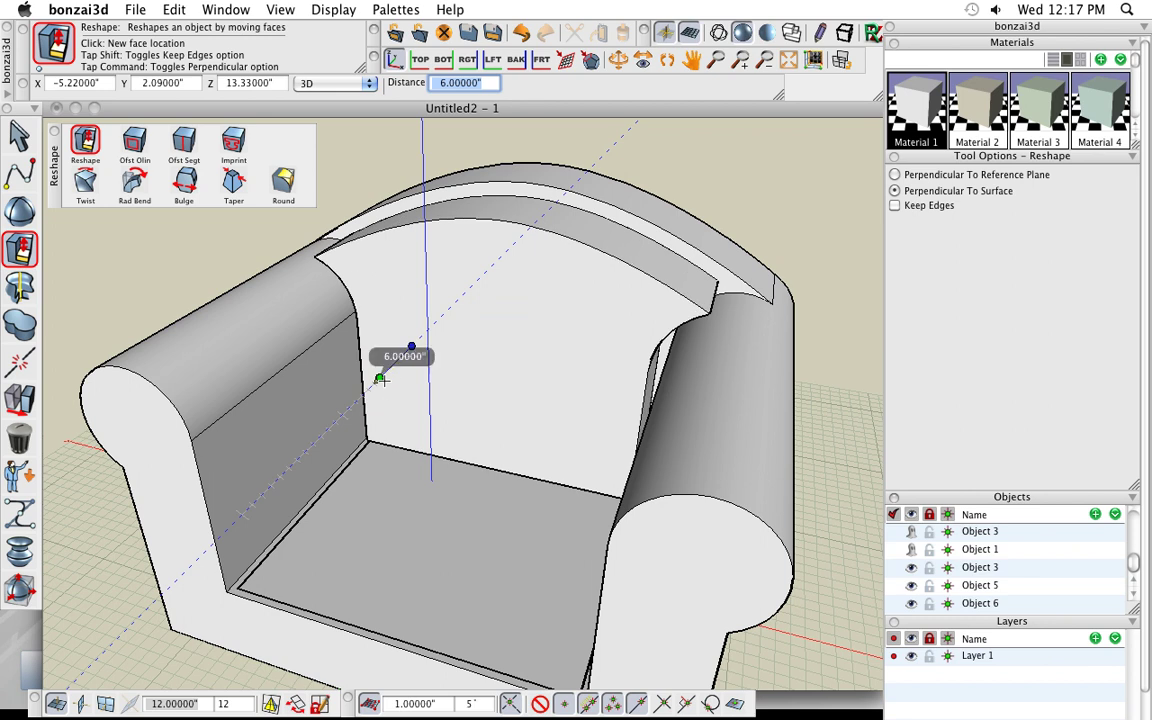
click(380, 376)
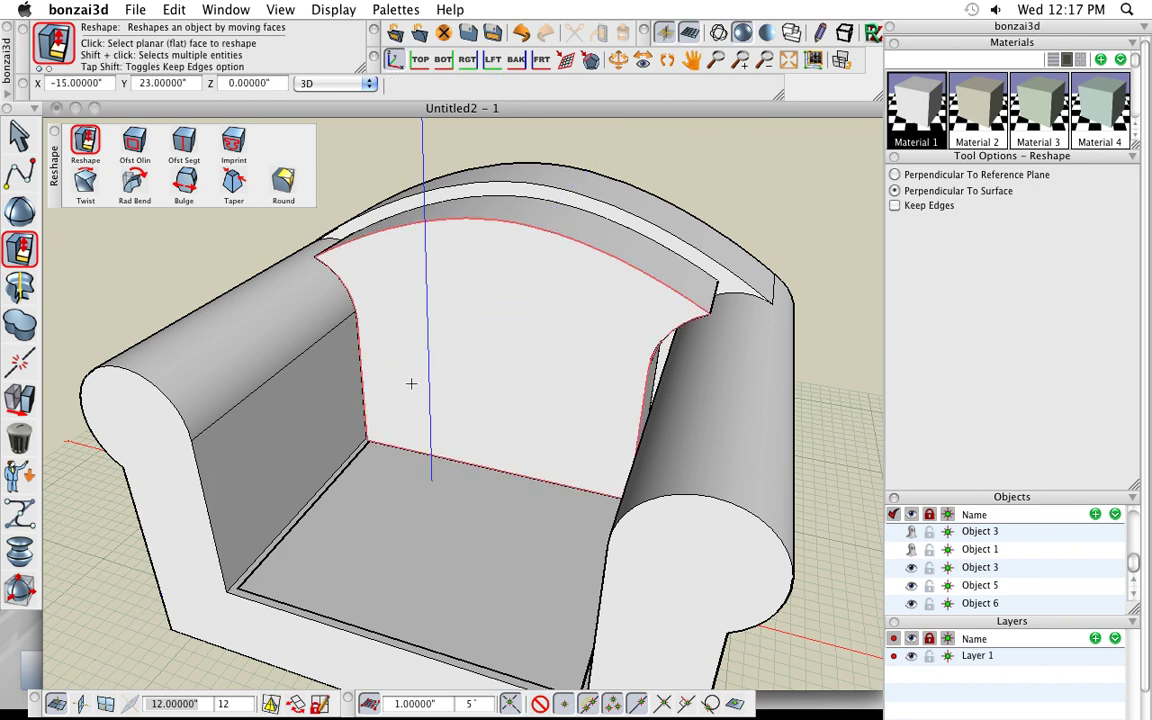
Reshape the offset seat outline about 6 inches upward to form the seat cushion.
click(333, 580)
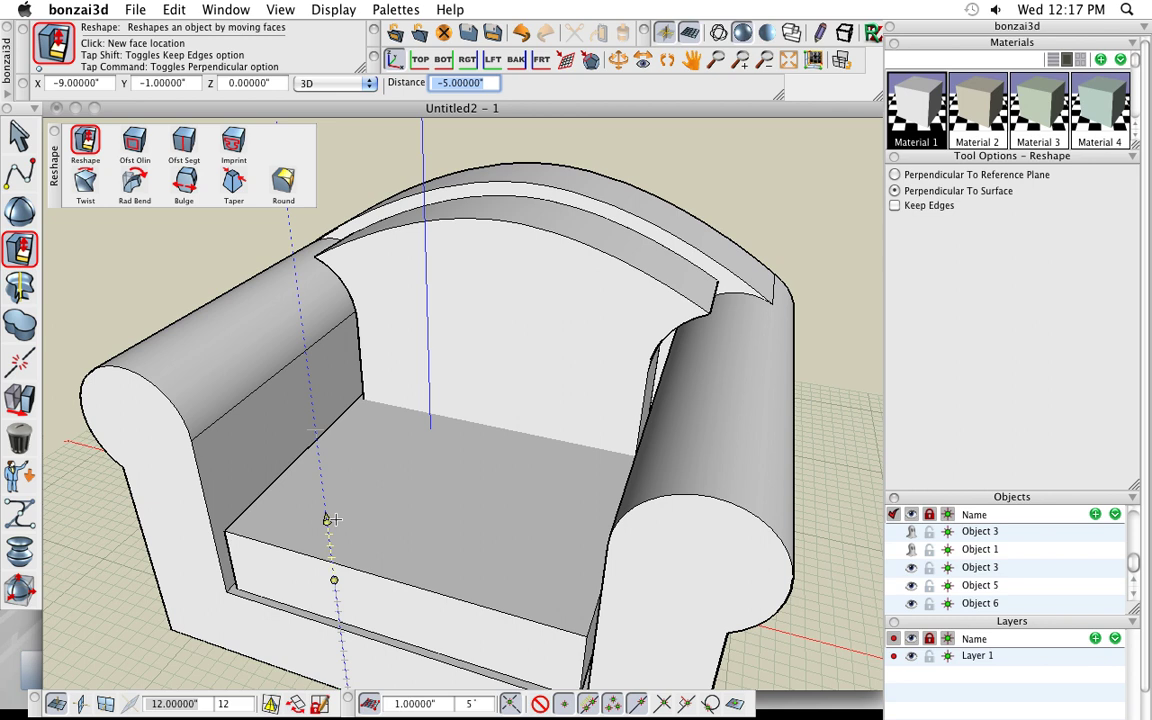
click(333, 512)
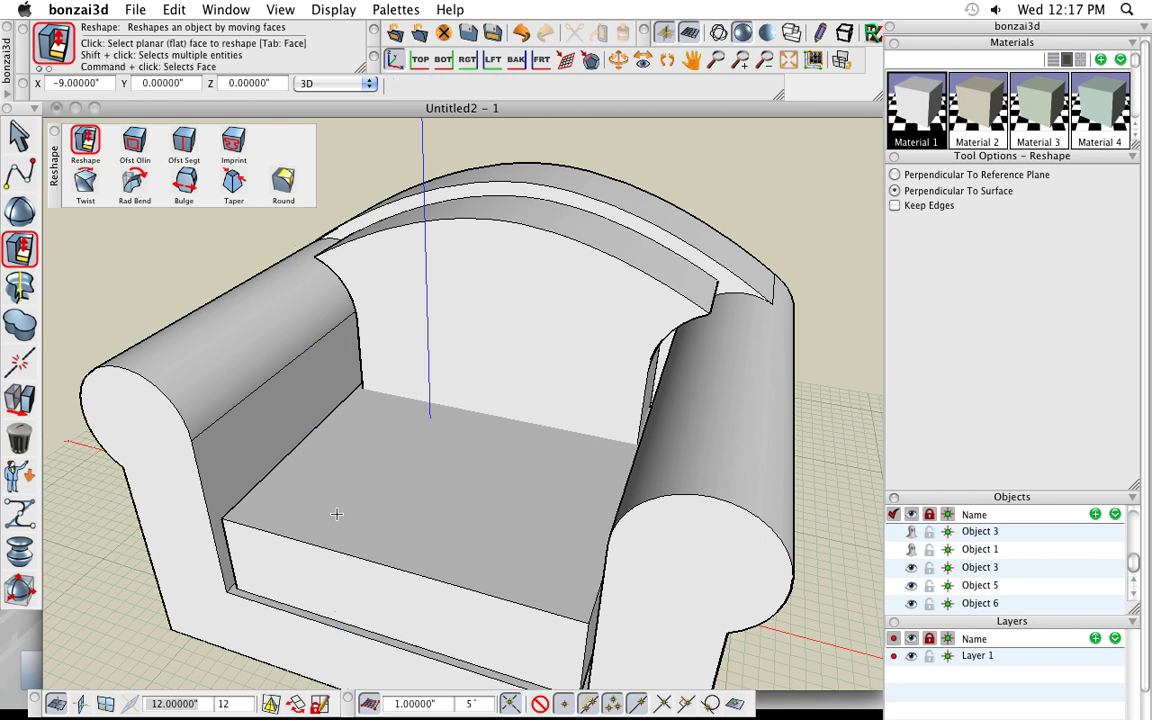
middle_drag(384, 477, 535, 532)
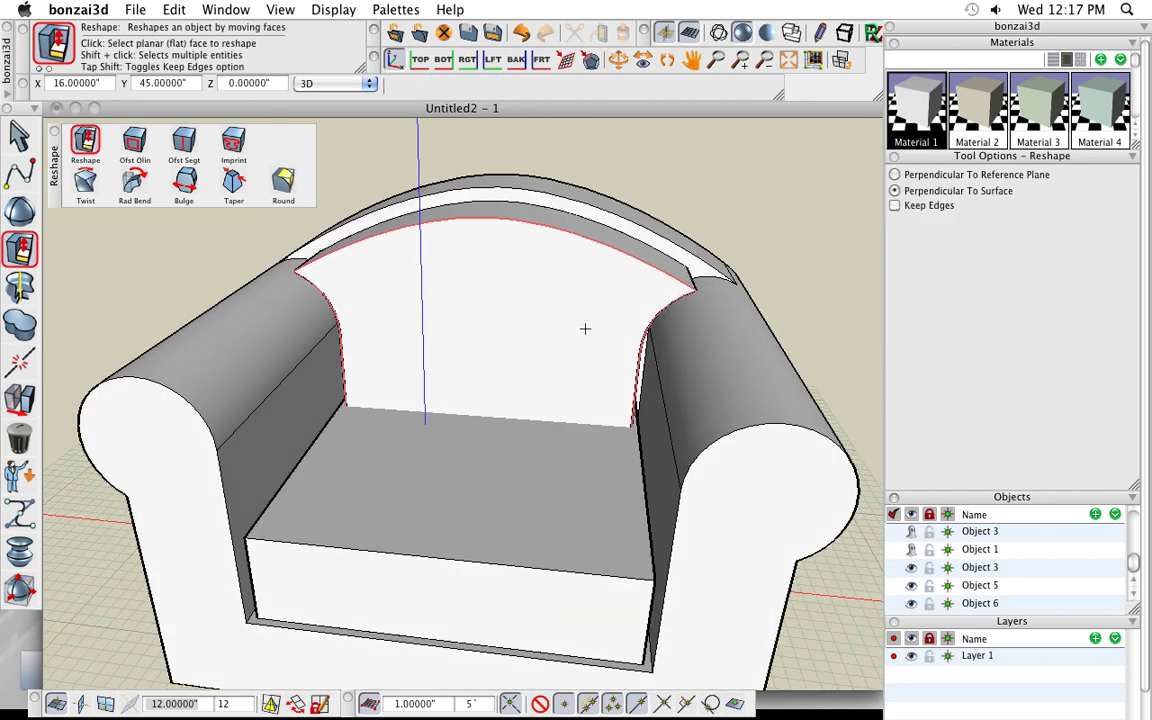
Set Reshape to Perpendicular To Reference Plane and display the model in wireframe to expose the back cushion's hidden bottom face.
middle_drag(586, 327, 610, 420)
scroll(628, 435, up, 5)
scroll(610, 420, down, 5)
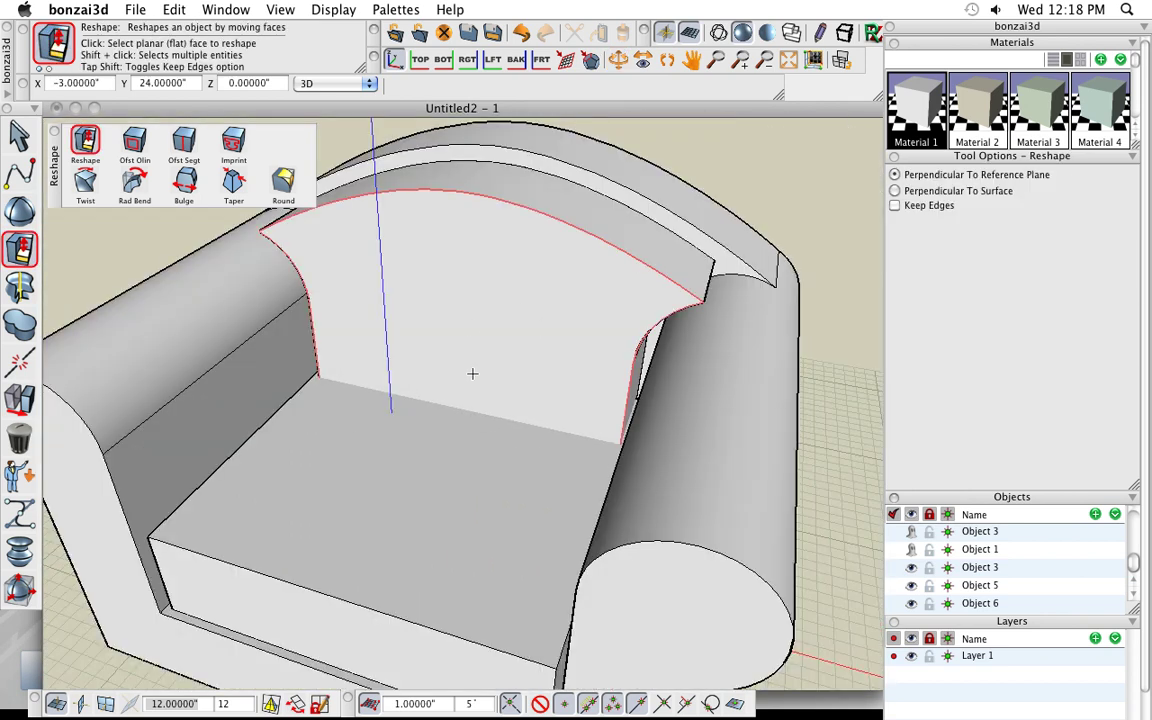
middle_drag(470, 375, 501, 450)
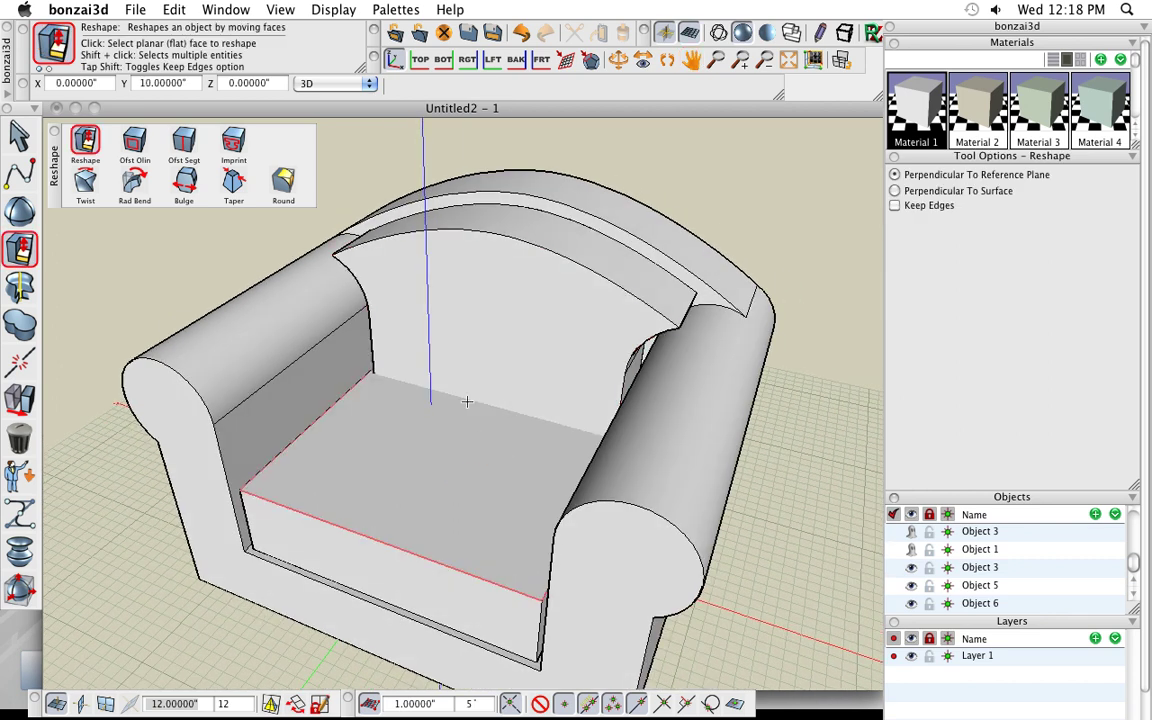
scroll(463, 368, up, 3)
scroll(416, 406, down, 2)
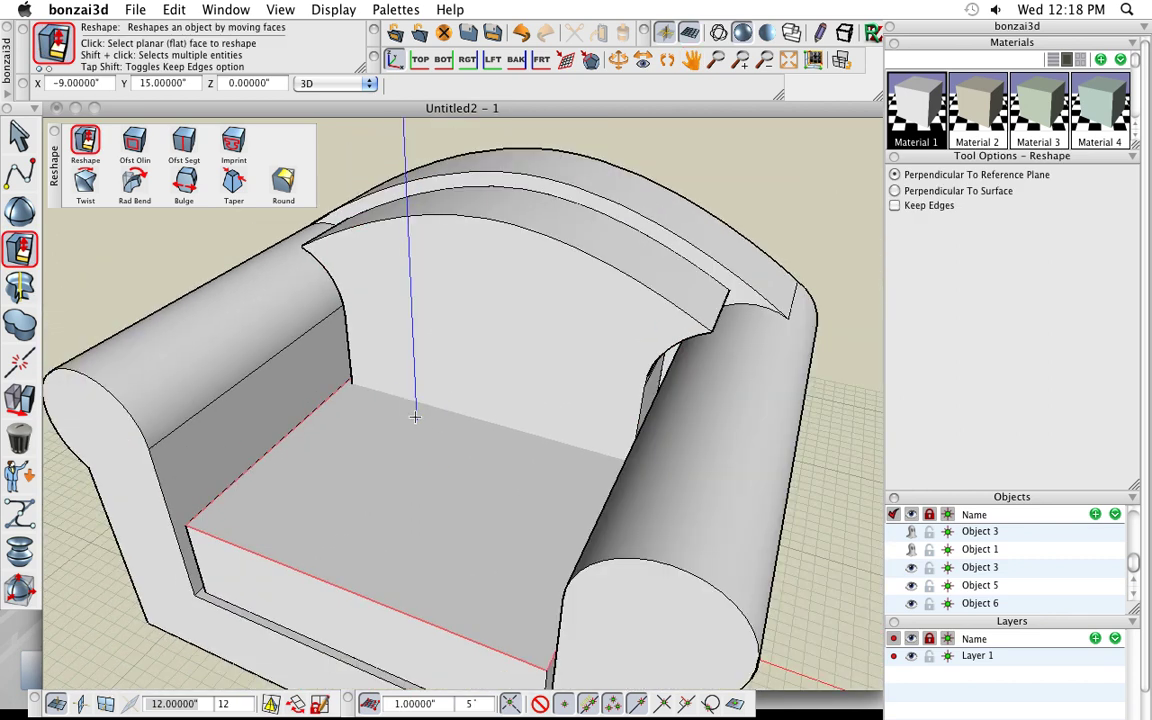
middle_drag(415, 417, 450, 405)
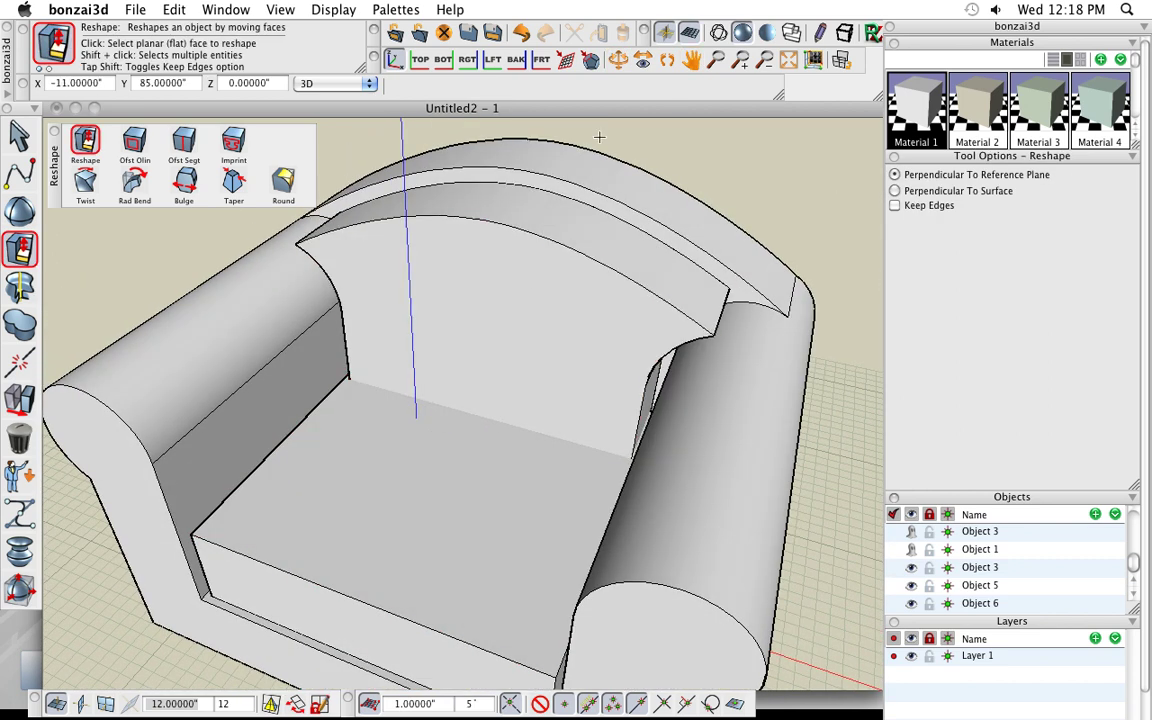
click(718, 33)
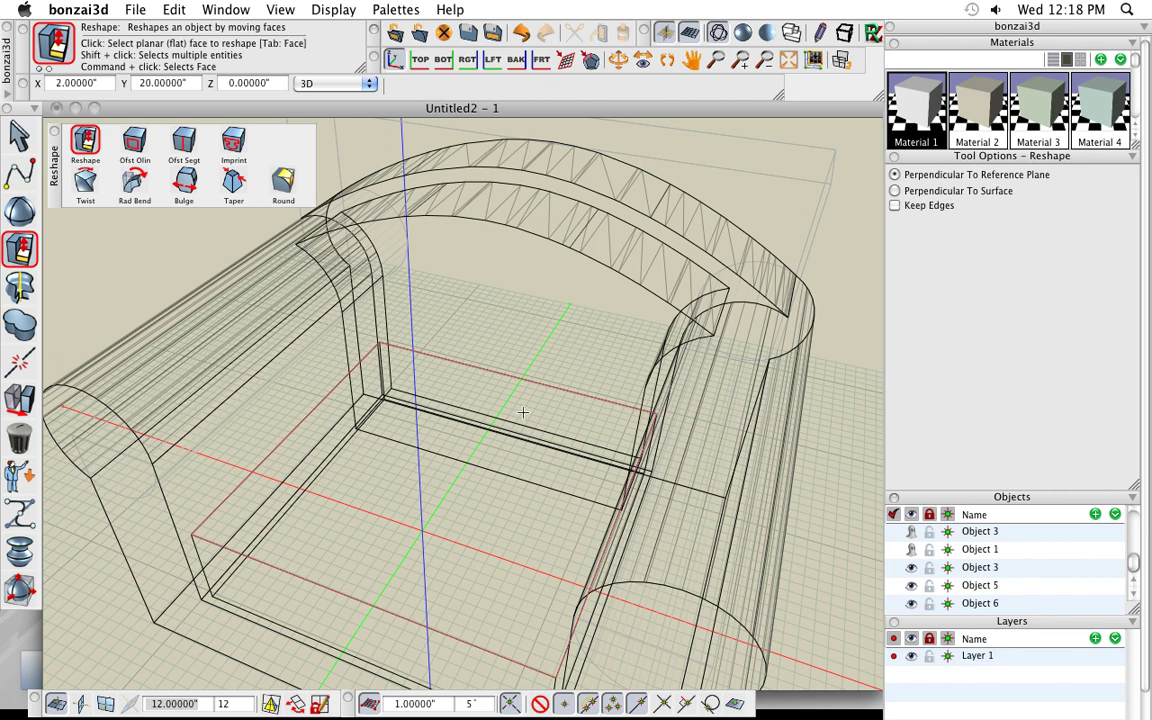
middle_drag(522, 411, 535, 440)
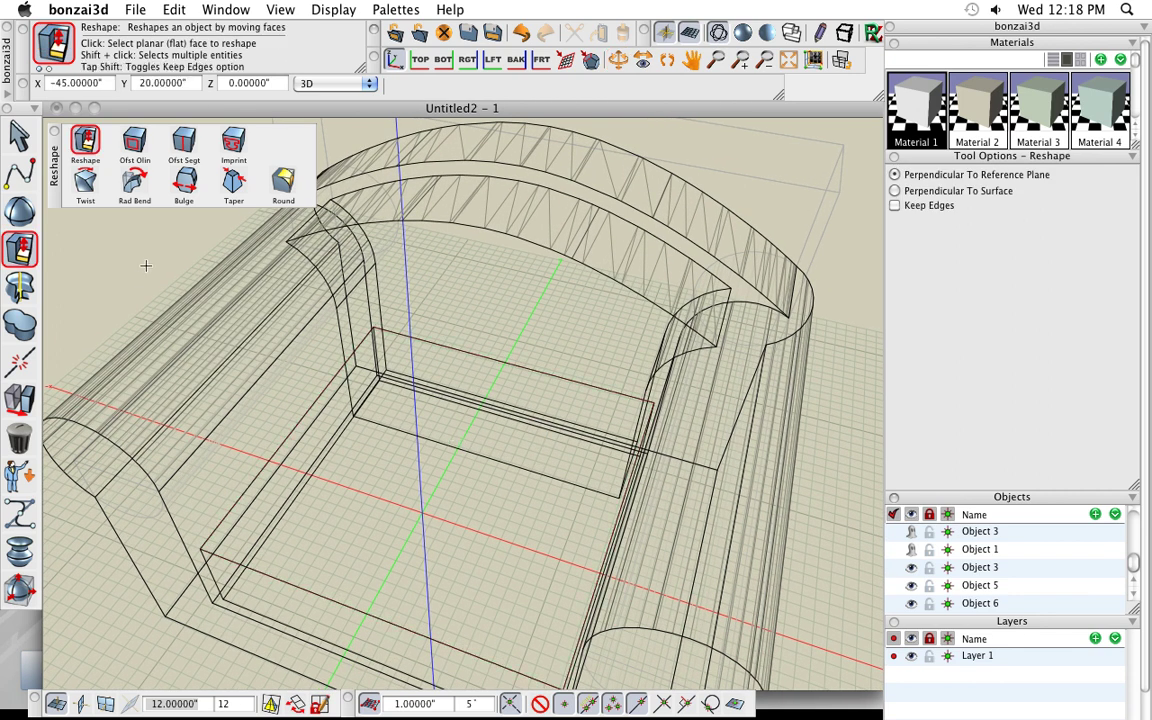
Reshape the back cushion's bottom face by -5 inches, raising it to snap level with the seat cushion's top edge.
click(409, 412)
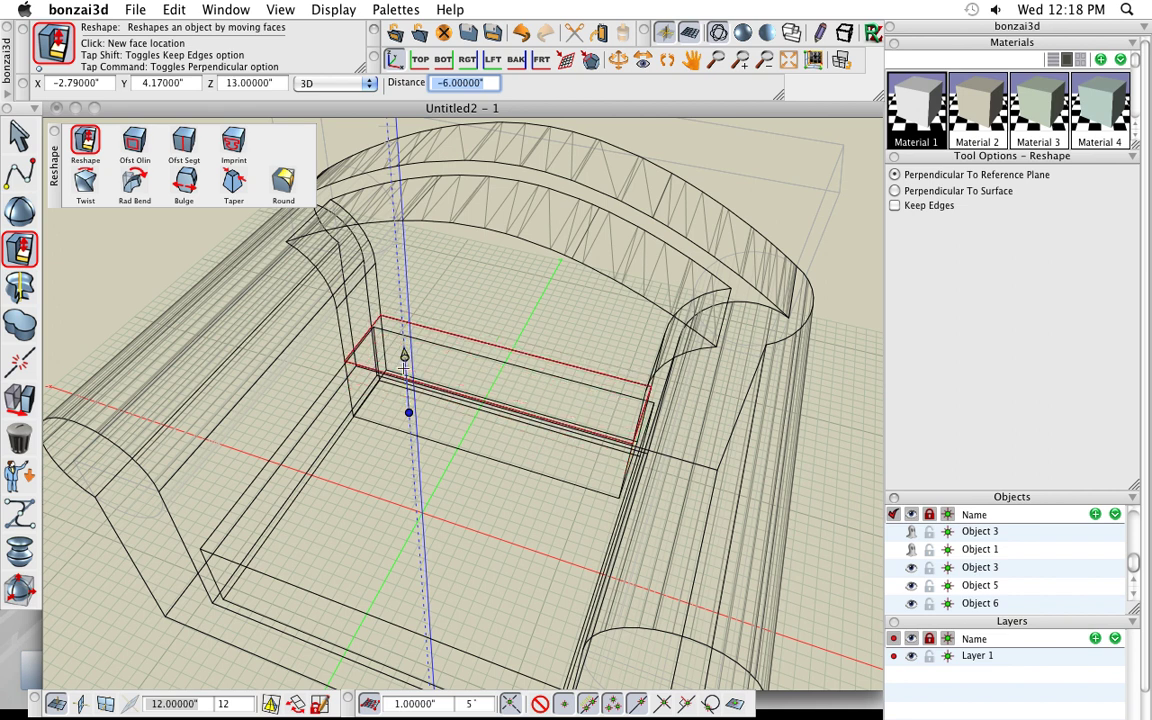
click(371, 371)
click(371, 371)
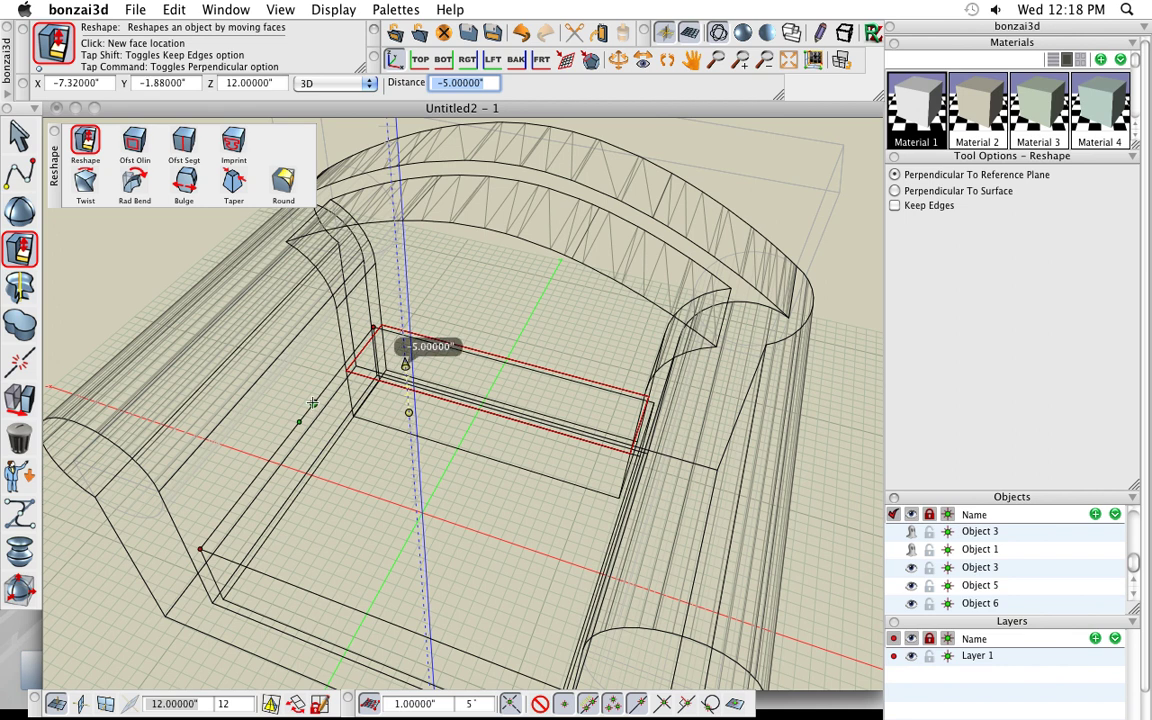
click(312, 402)
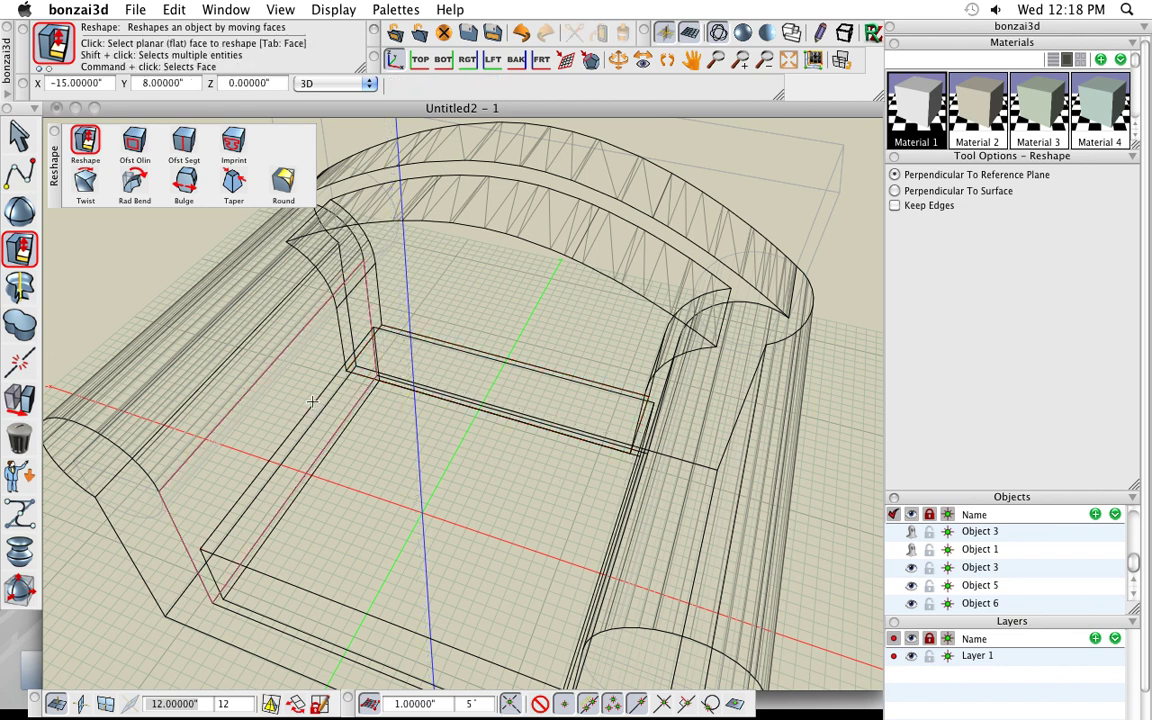
Return the model to shaded display with hidden edges removed and check how the two cushions fit in the chair.
middle_drag(473, 478, 534, 436)
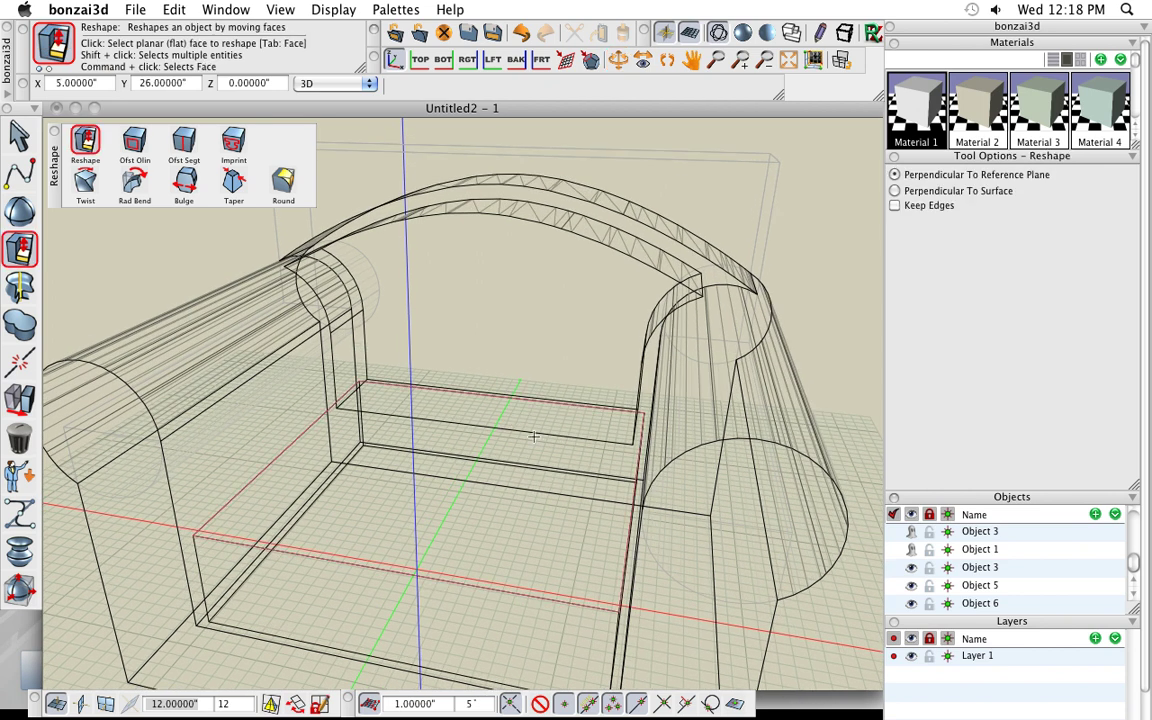
click(743, 35)
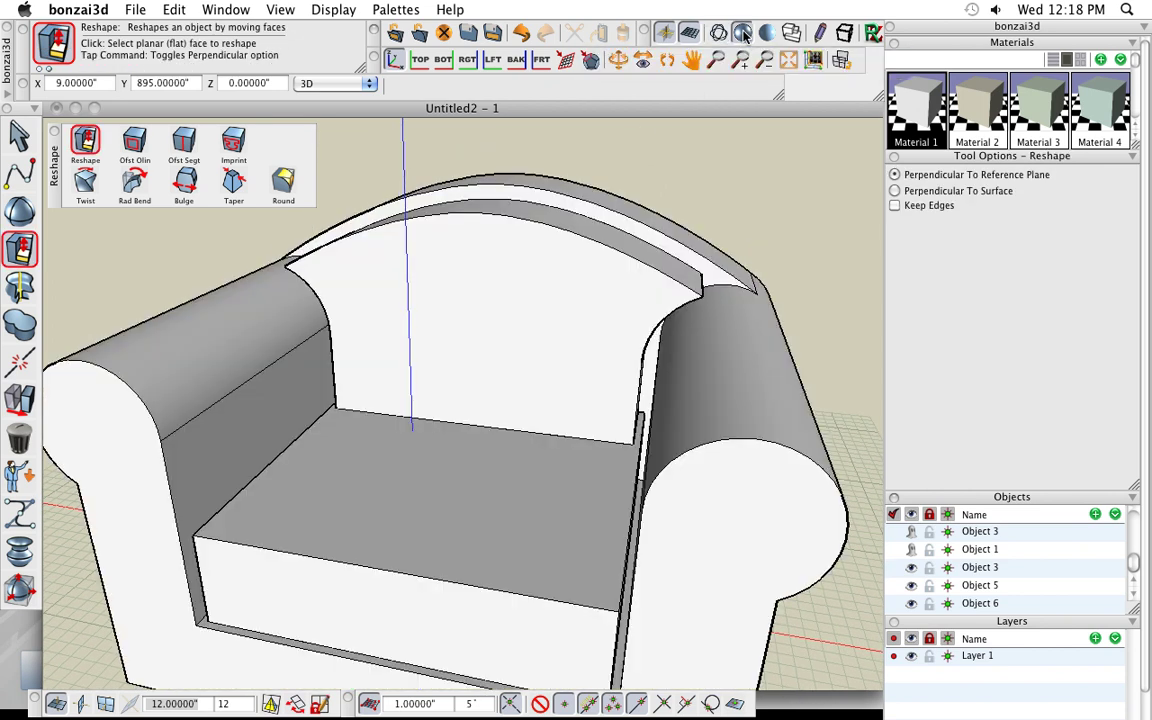
scroll(553, 290, down, 5)
middle_drag(578, 360, 512, 391)
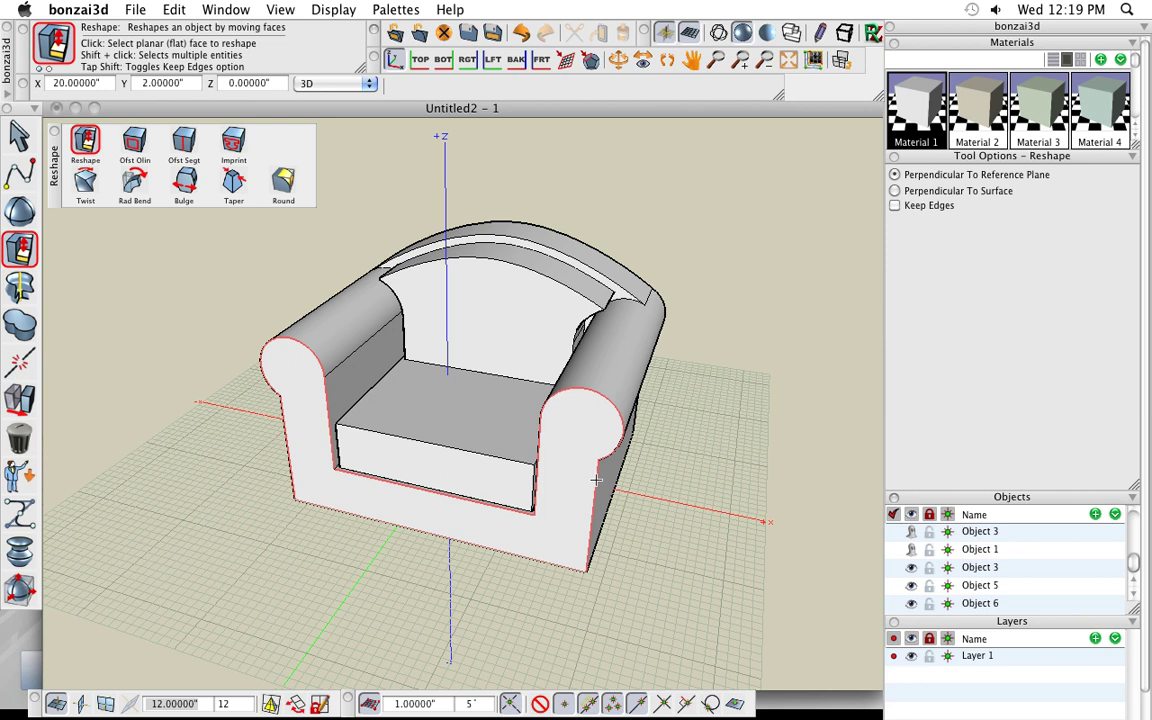
middle_drag(571, 390, 560, 520)
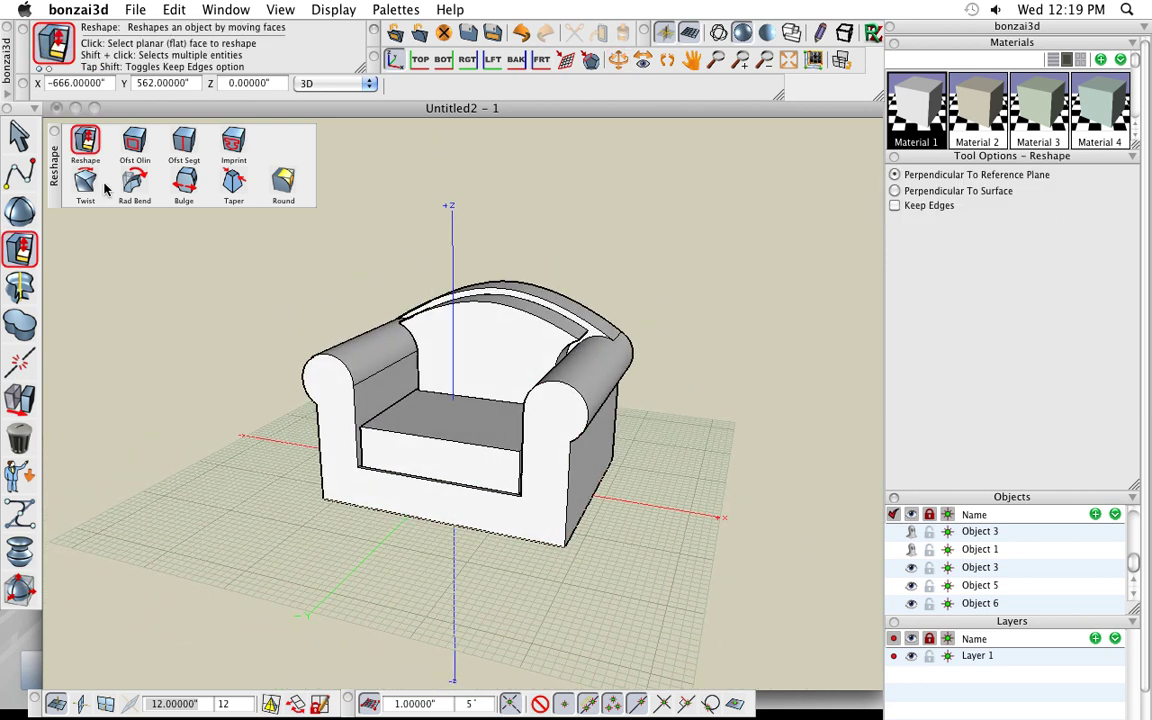
Select the chair body and both cushions and move them 6 inches upward, perpendicular to the reference plane.
click(20, 134)
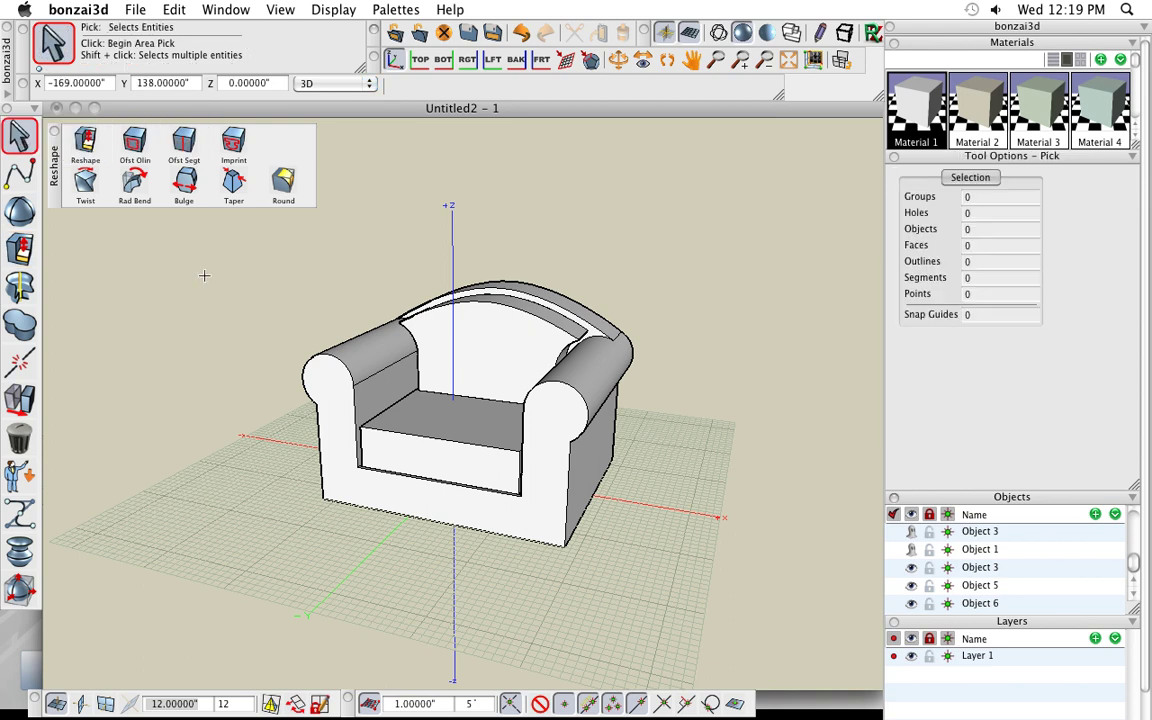
key(super+a)
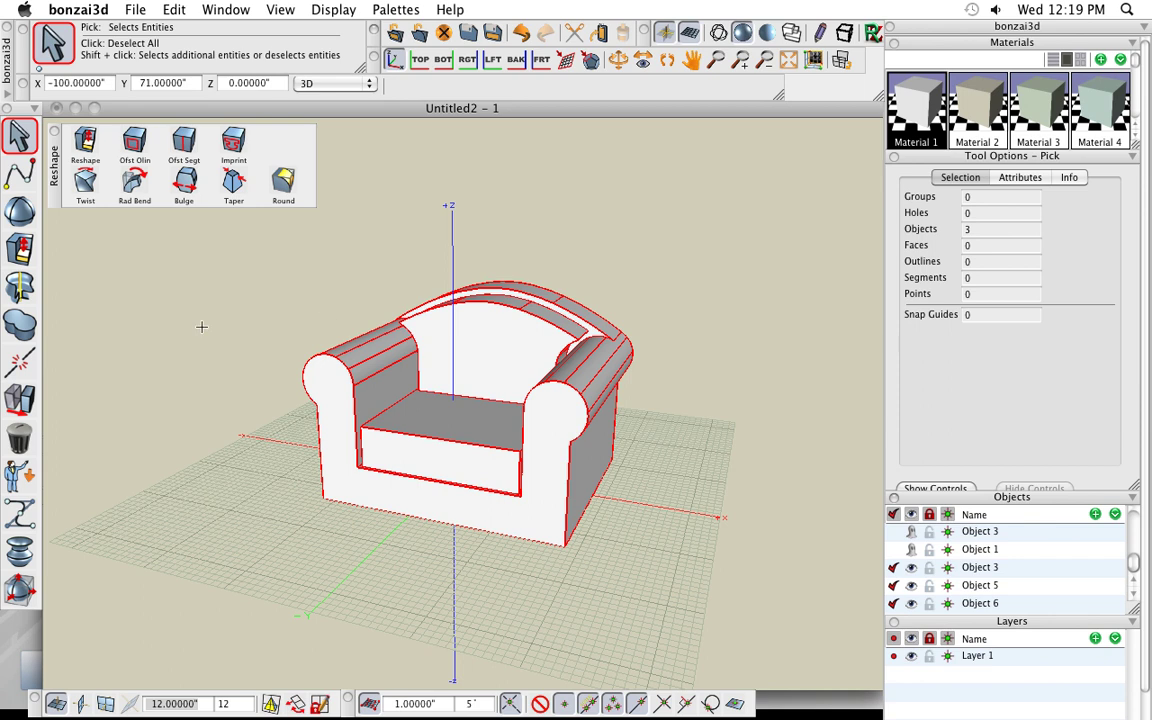
click(21, 399)
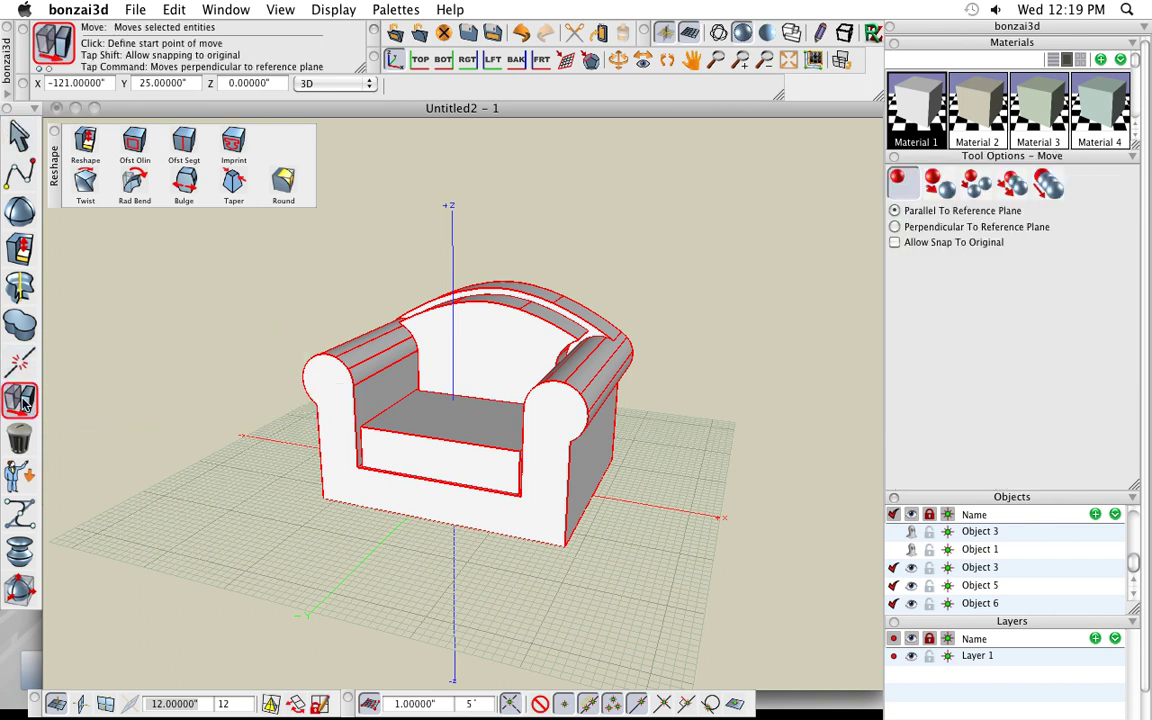
click(918, 235)
click(920, 228)
click(914, 212)
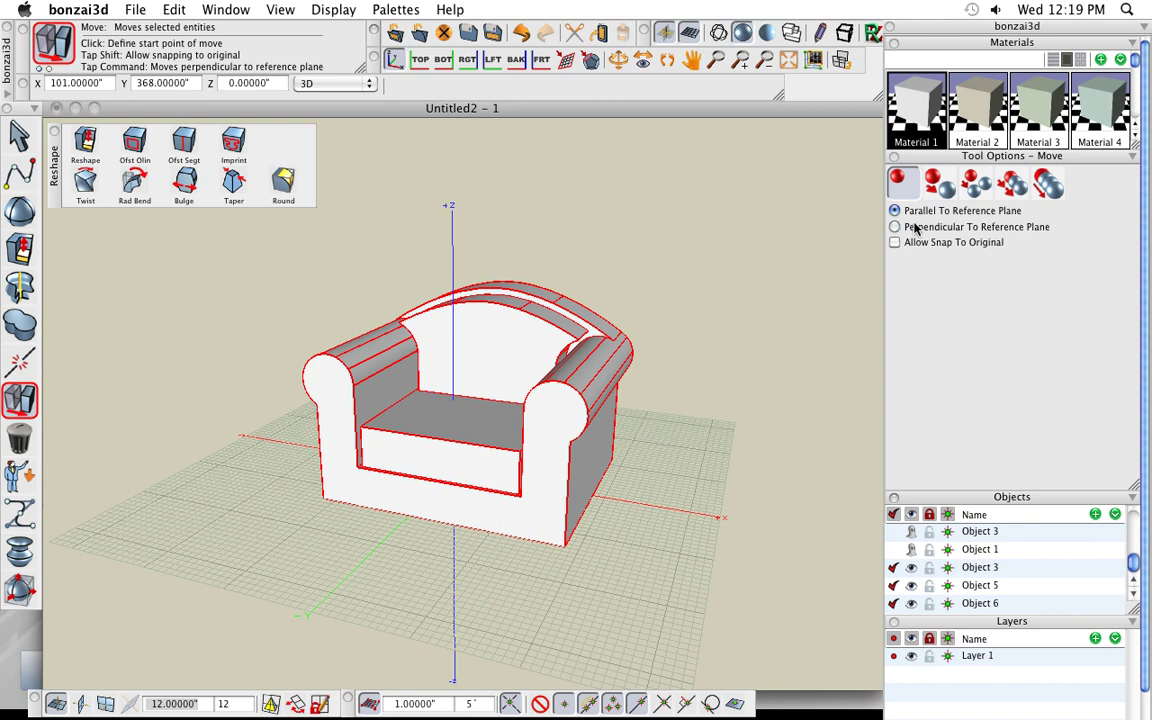
click(916, 228)
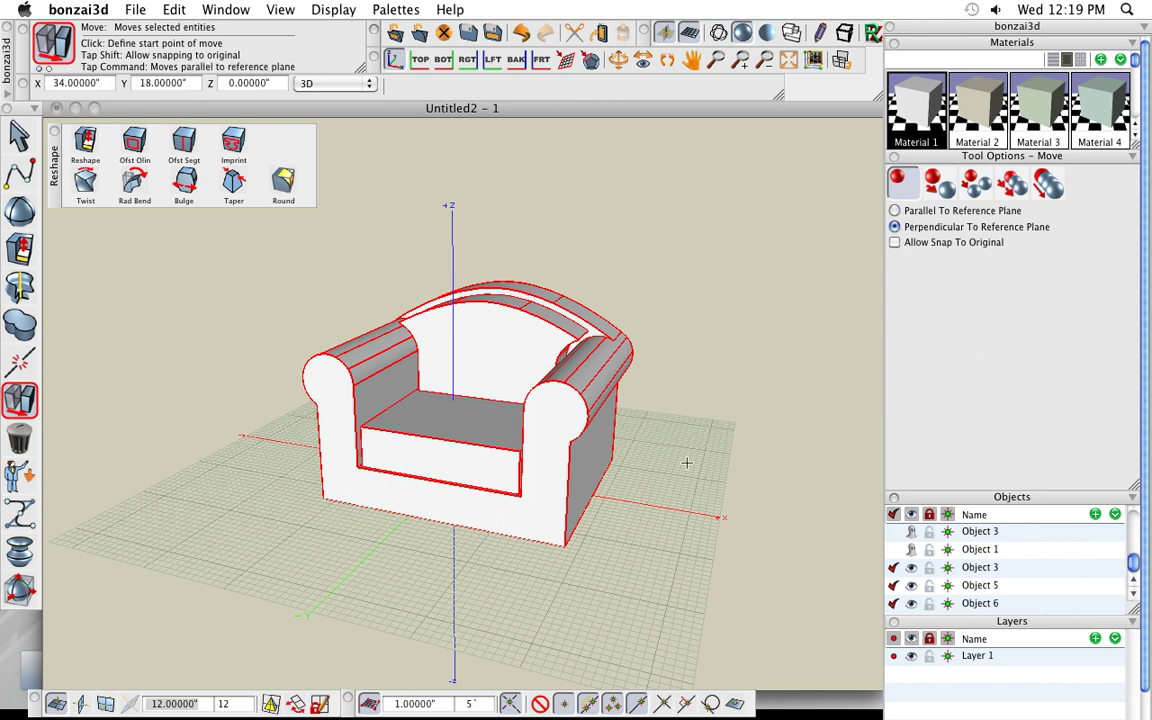
key(super)
key(super)
key(super)
key(super)
key(super)
key(super)
key(super)
key(super)
key(super)
key(super)
click(674, 517)
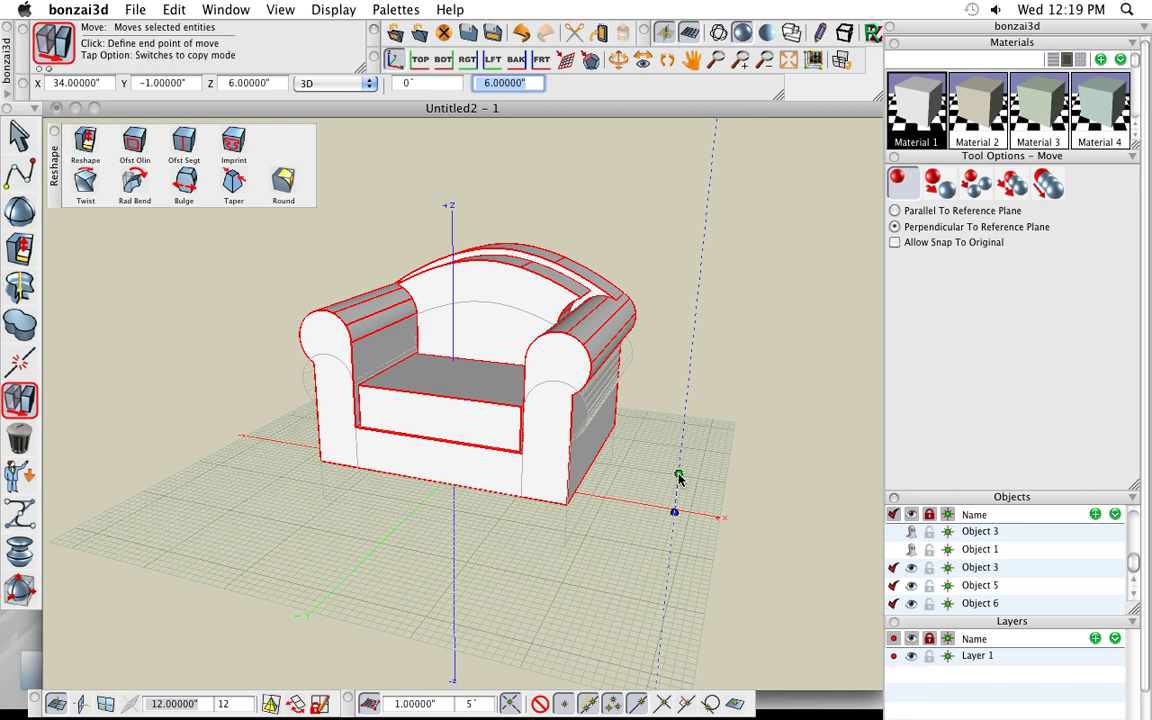
click(678, 478)
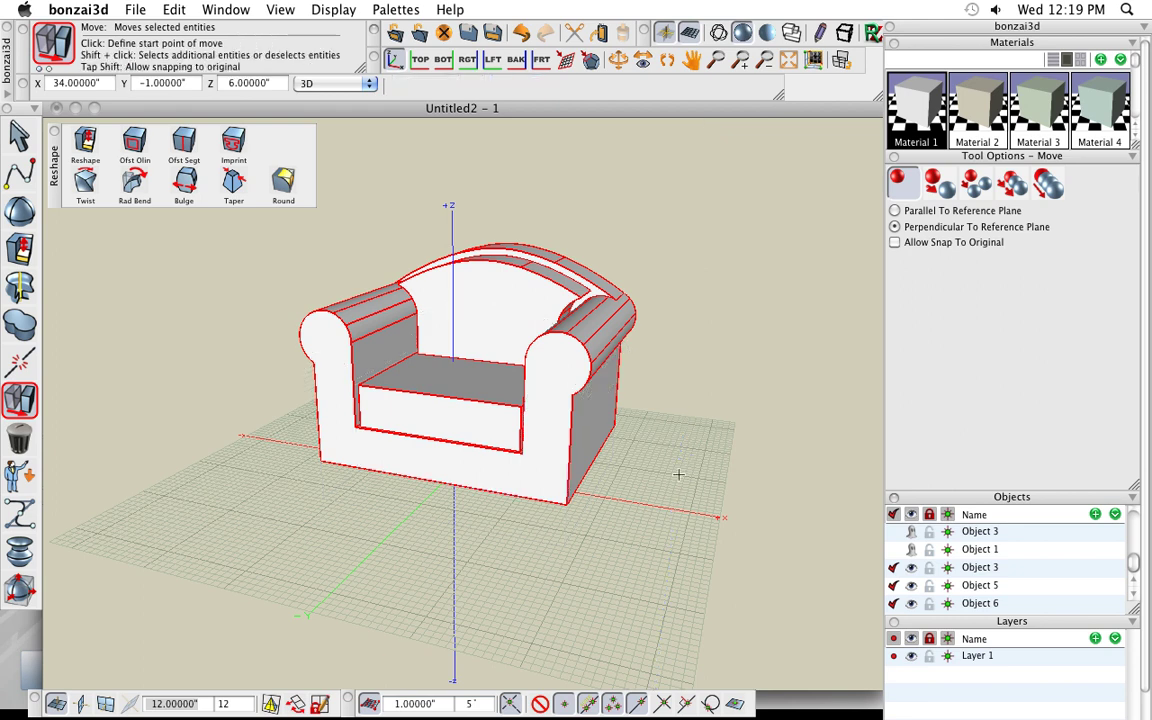
mouse_move(599, 578)
middle_down()
mouse_move(656, 506)
mouse_move(643, 501)
mouse_move(587, 577)
mouse_move(604, 586)
middle_up()
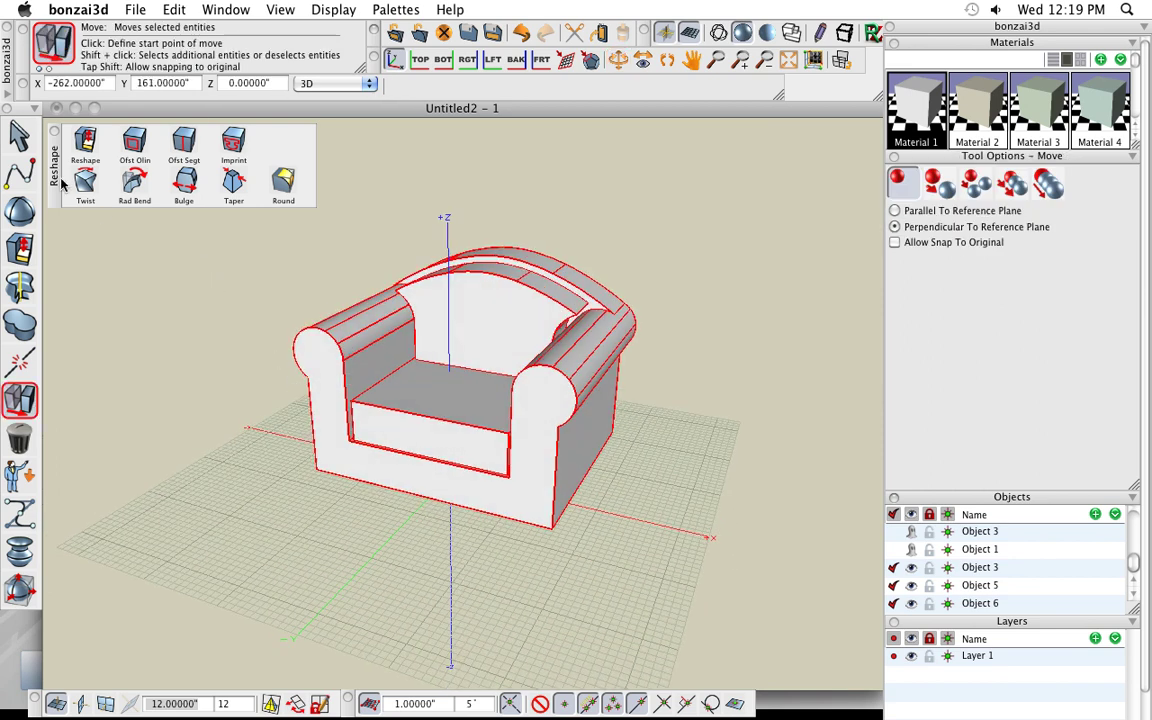
Deselect the chair body and cushions and make Material 2 the active material for the leg.
click(19, 133)
click(174, 282)
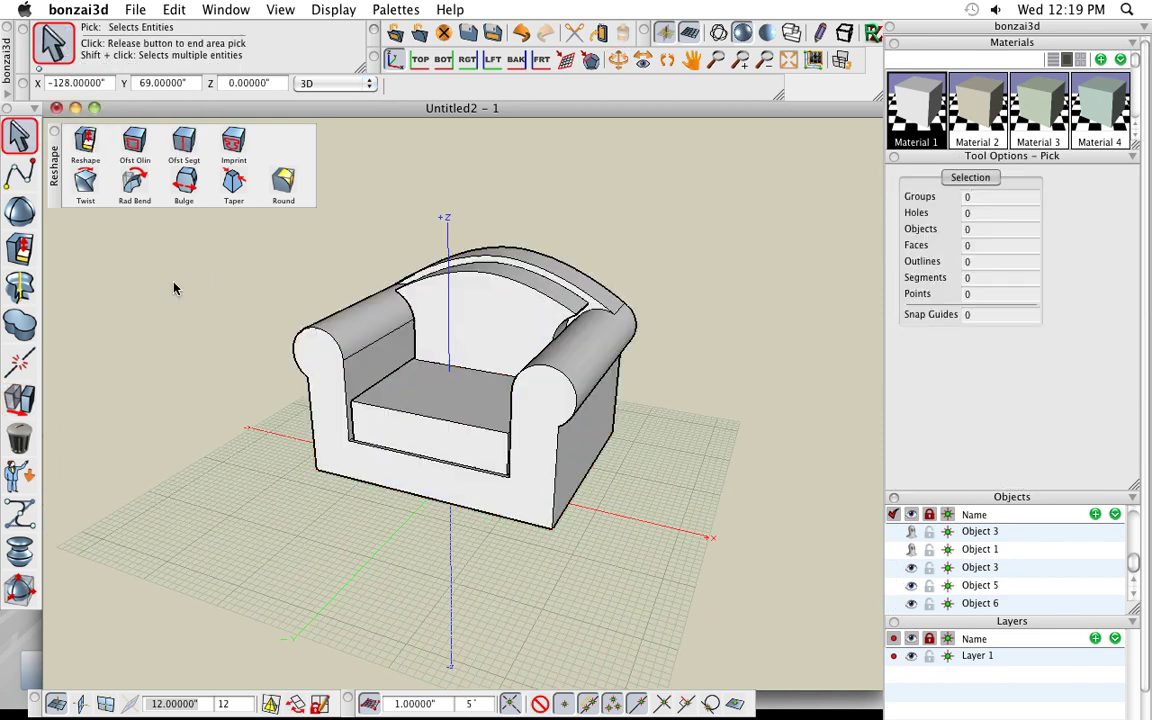
middle_drag(550, 465, 551, 456)
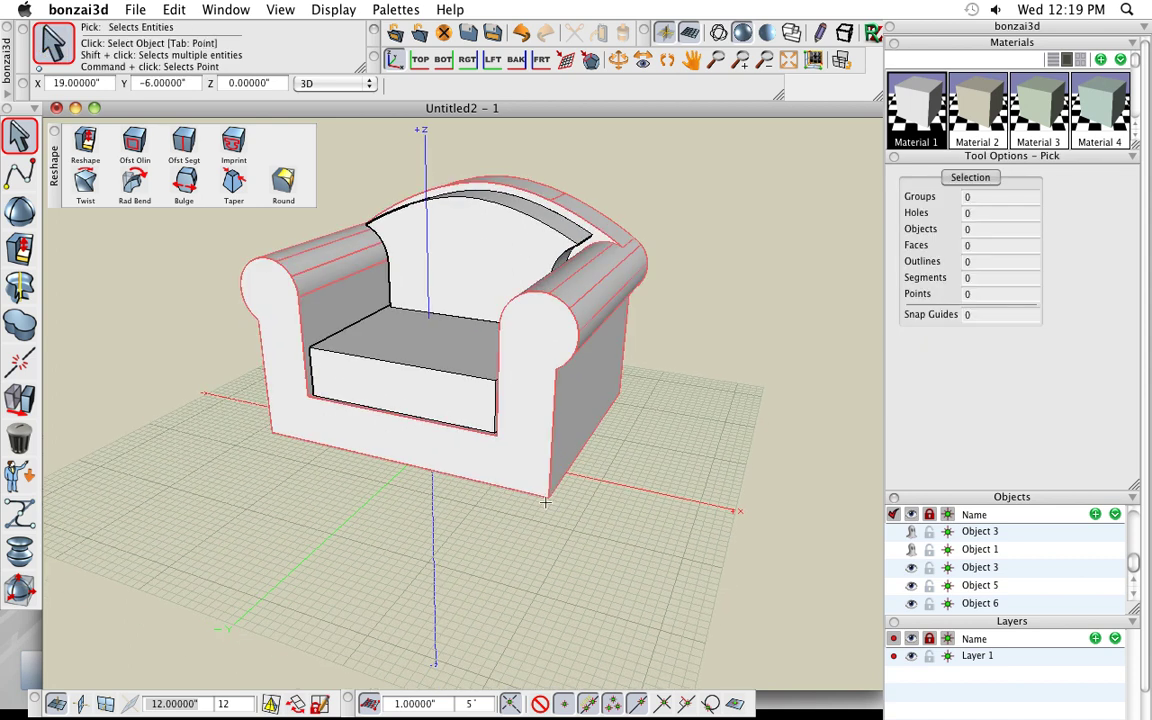
middle_drag(542, 526, 468, 366)
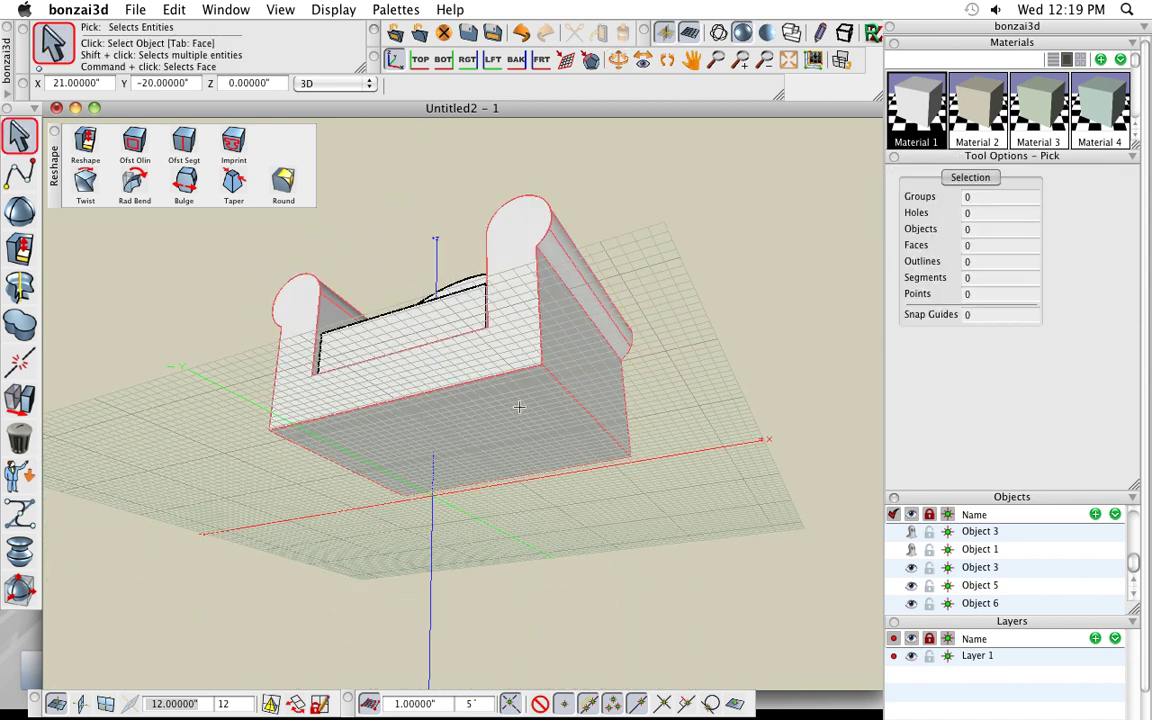
scroll(536, 383, up, 3)
scroll(536, 383, up, 1)
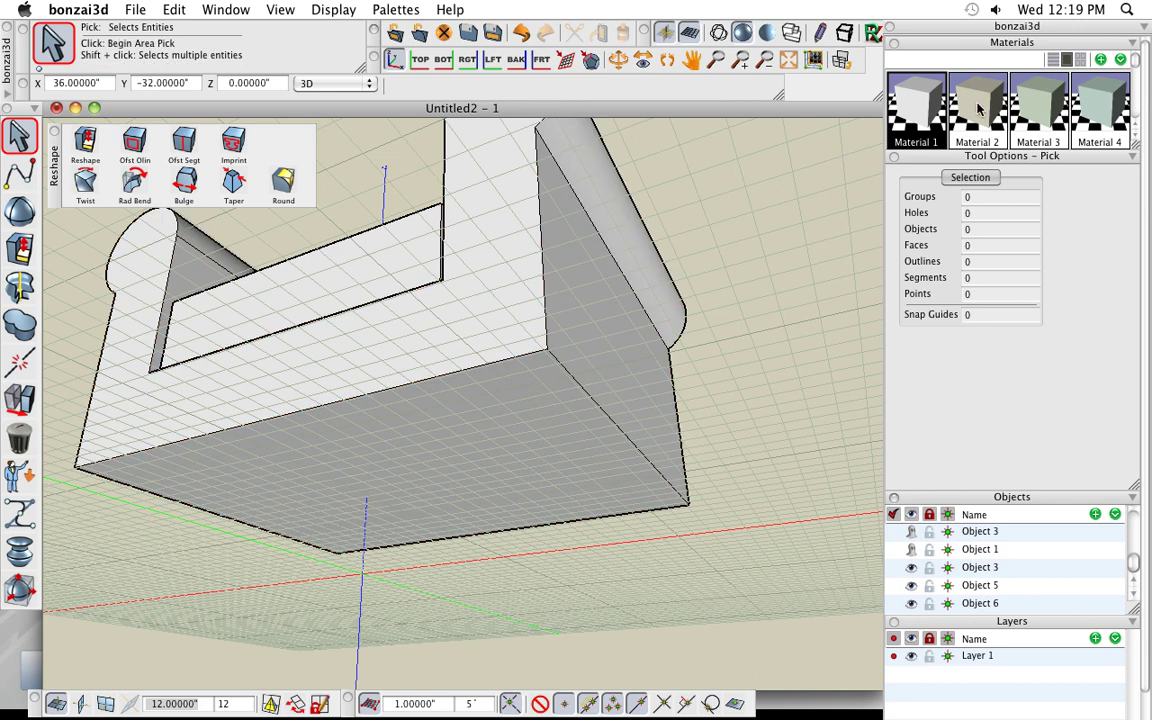
click(978, 108)
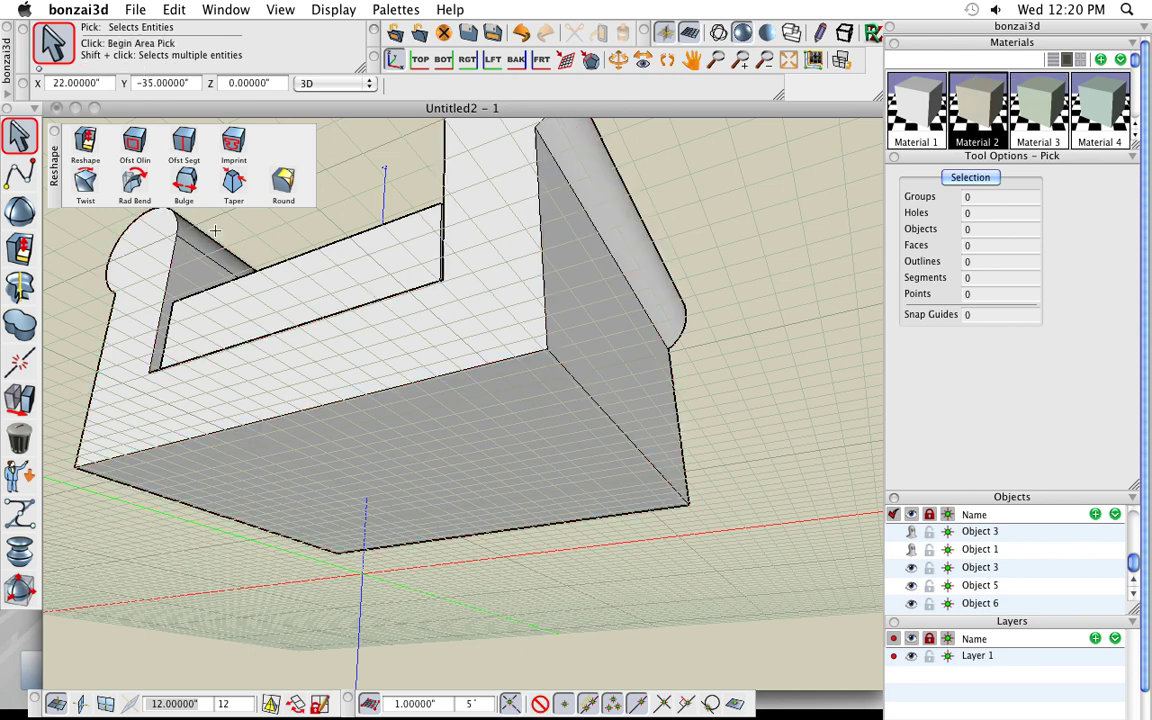
Set up the Rectangle tool for drawing a 3D Extrusion with the Insert option turned off.
mouse_move(10, 175)
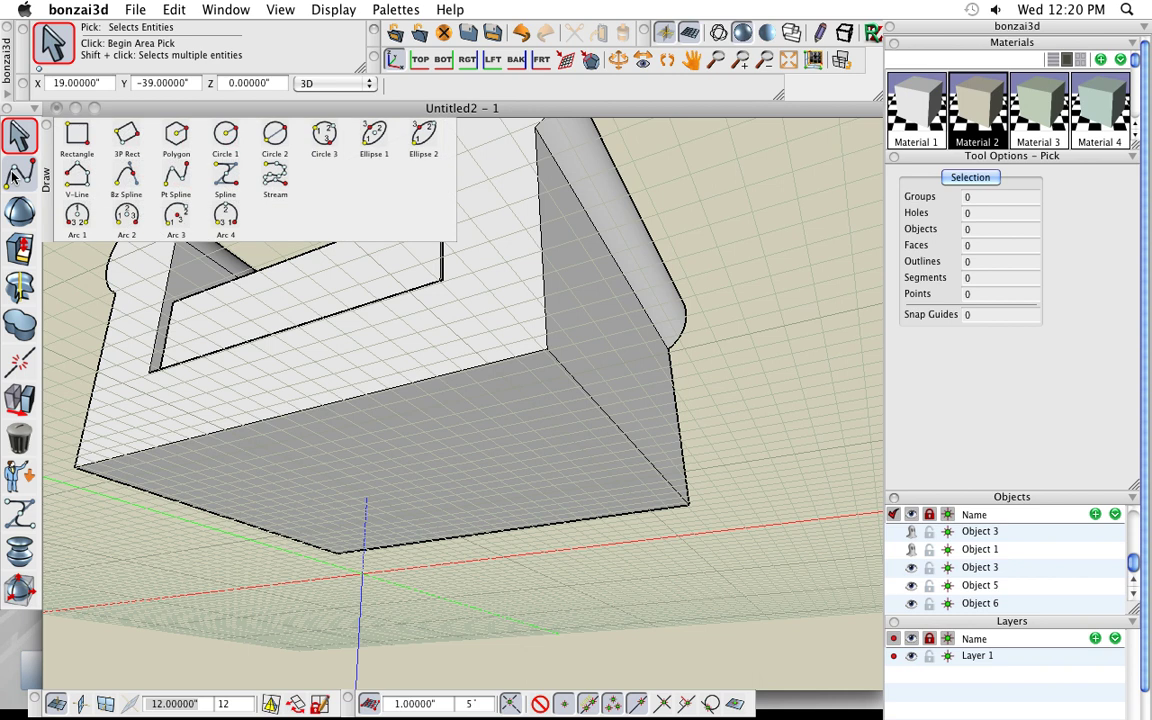
click(80, 136)
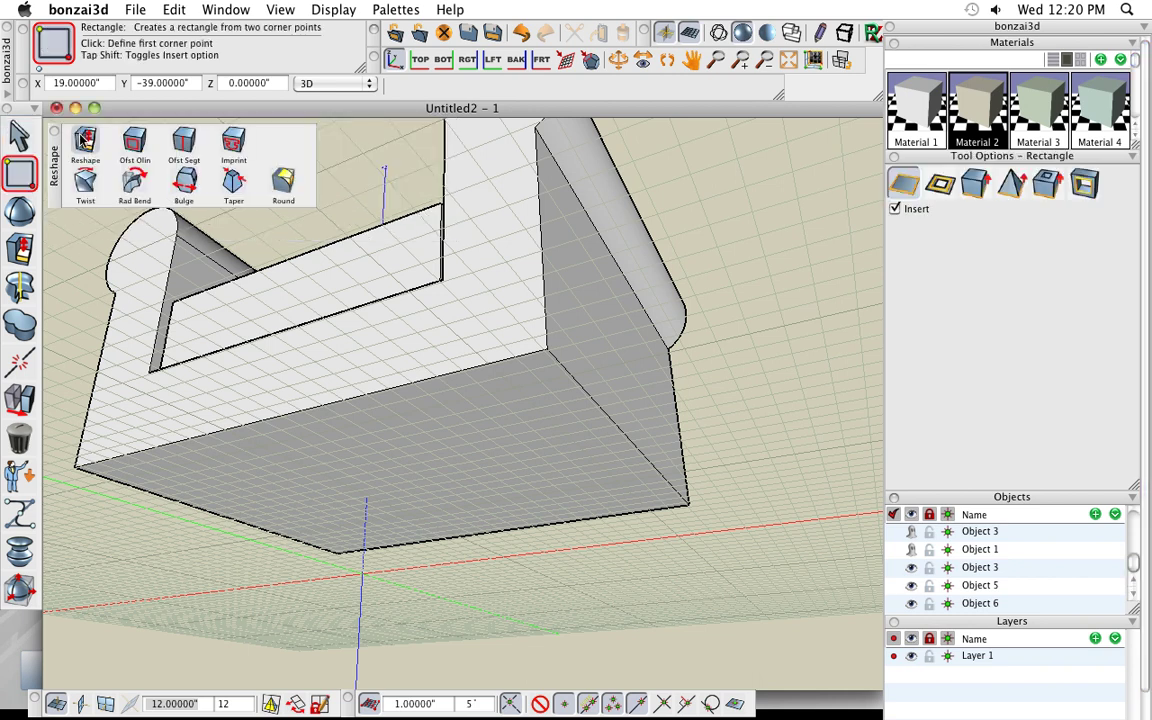
click(977, 186)
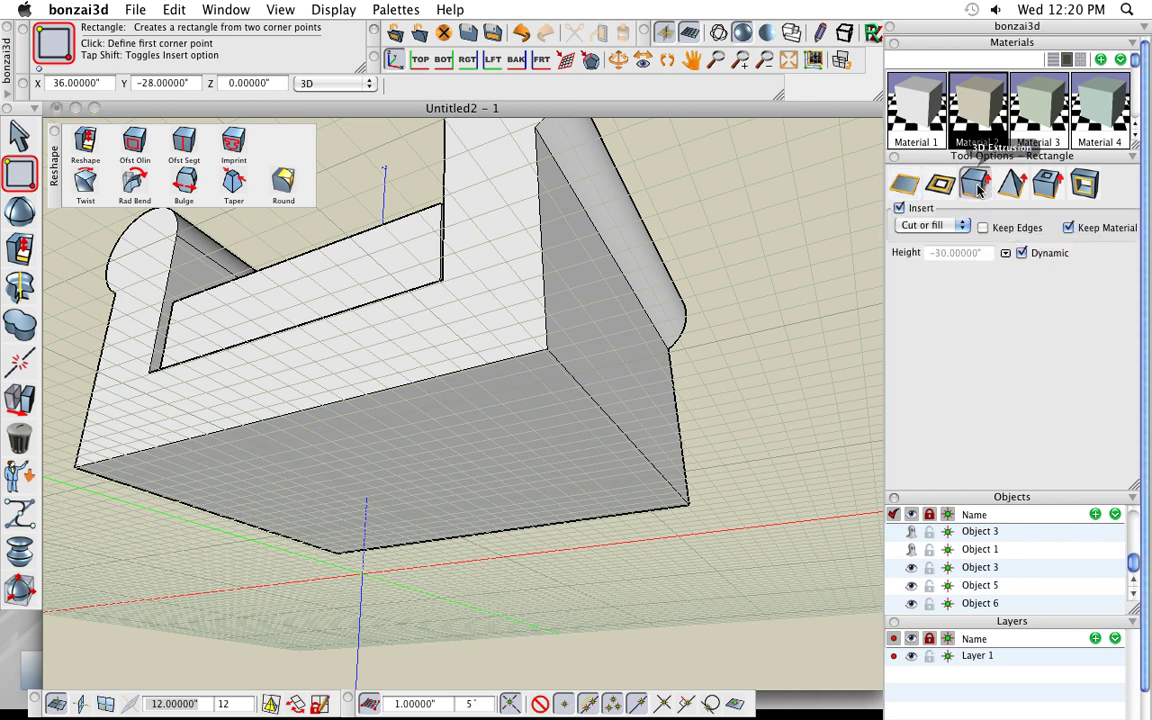
click(900, 208)
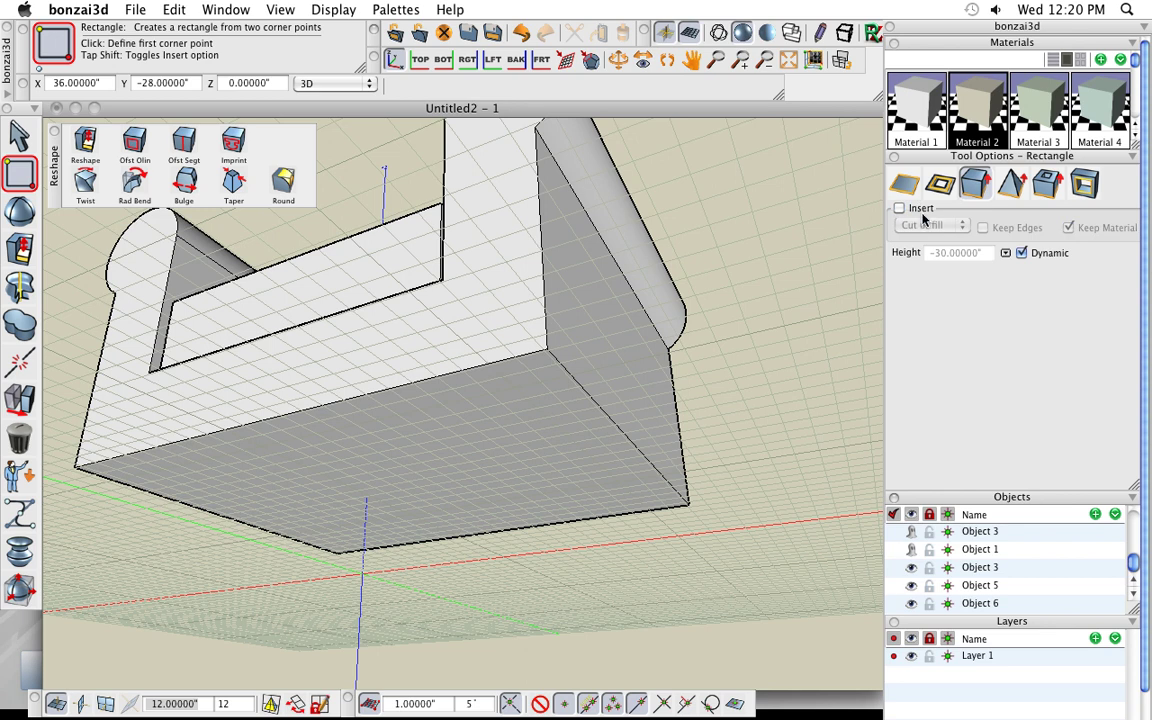
Draw a 5 x 5 inch leg at the front outer corner of the chair's underside and extrude it 6 inches down.
middle_drag(705, 337, 550, 325)
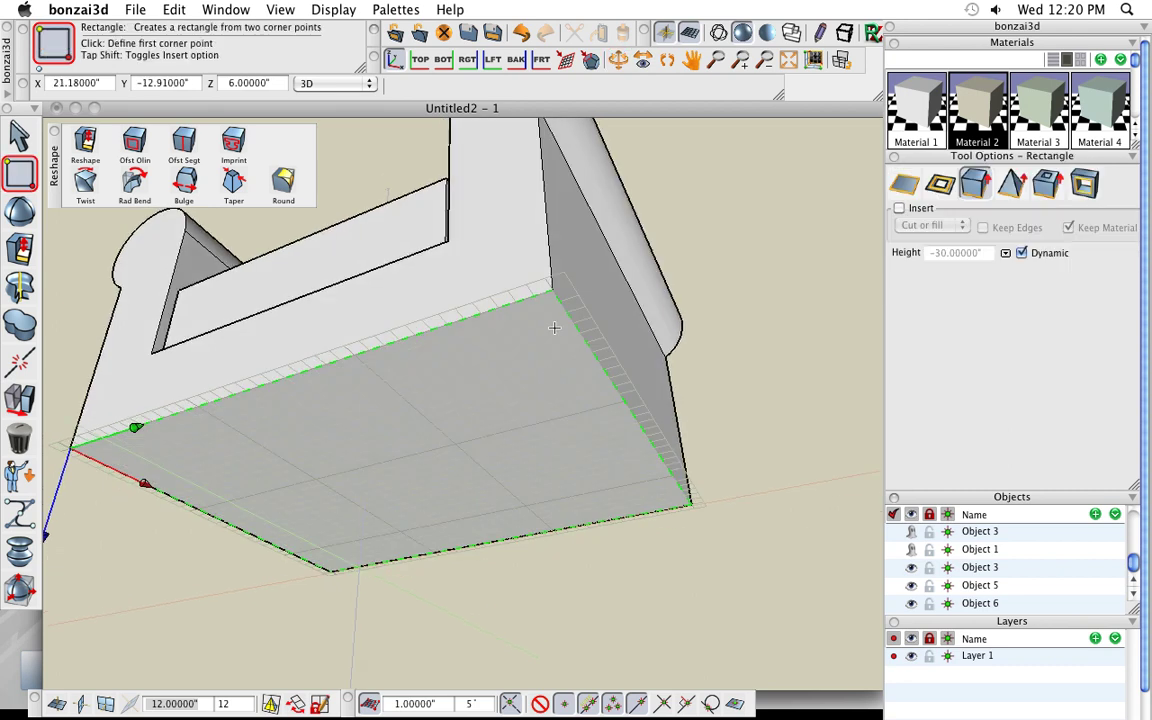
scroll(548, 321, up, 3)
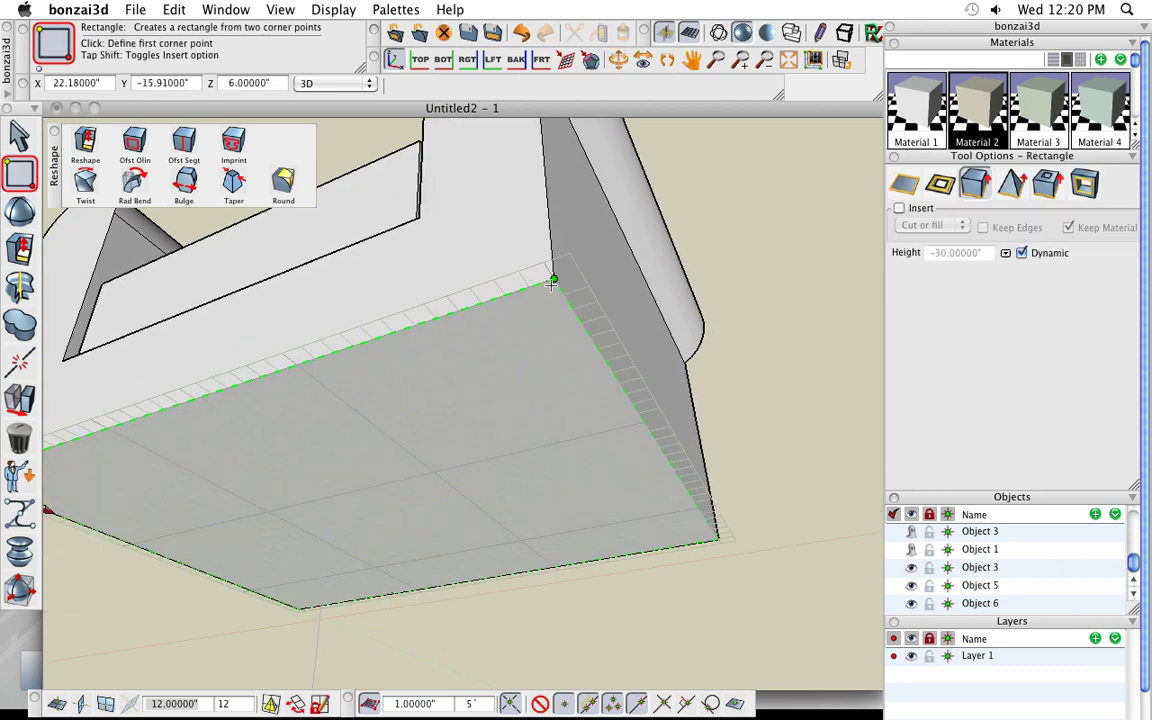
click(552, 282)
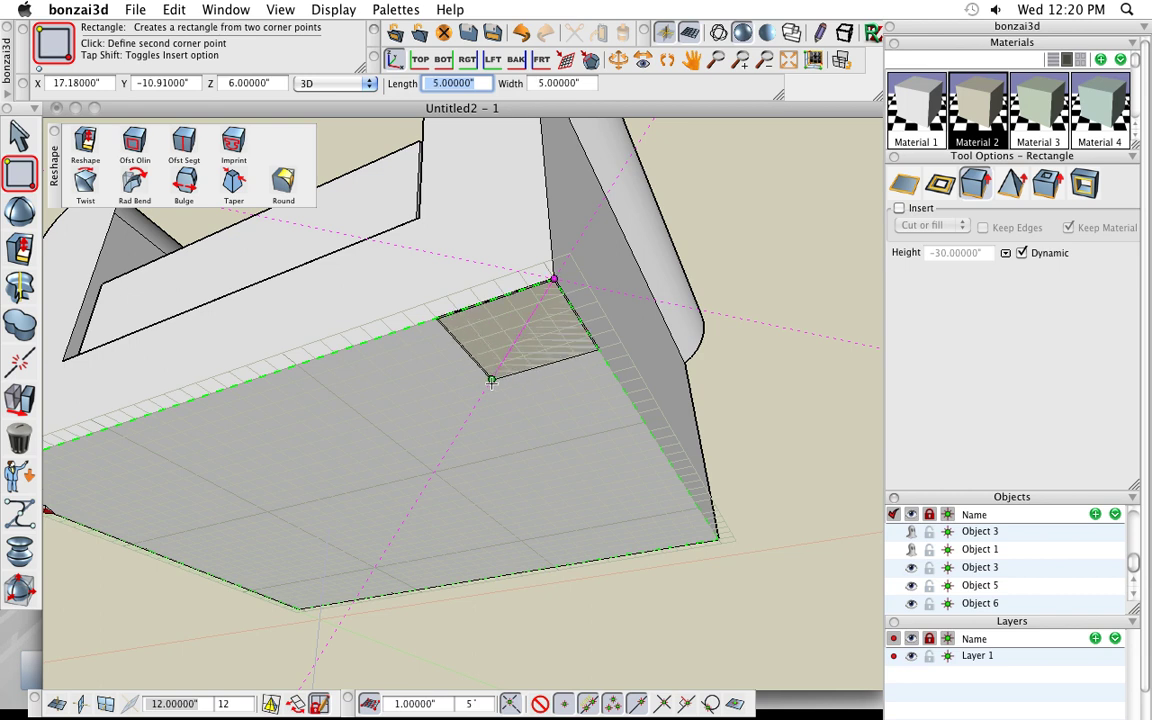
scroll(485, 390, up, 2)
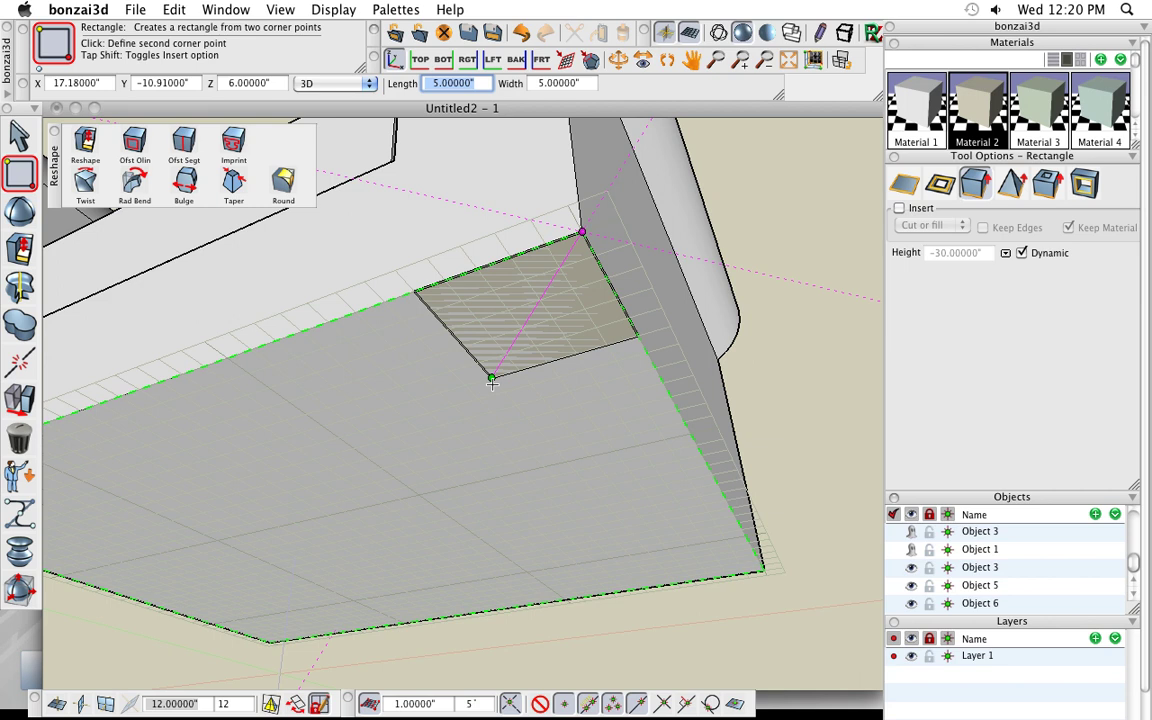
click(491, 381)
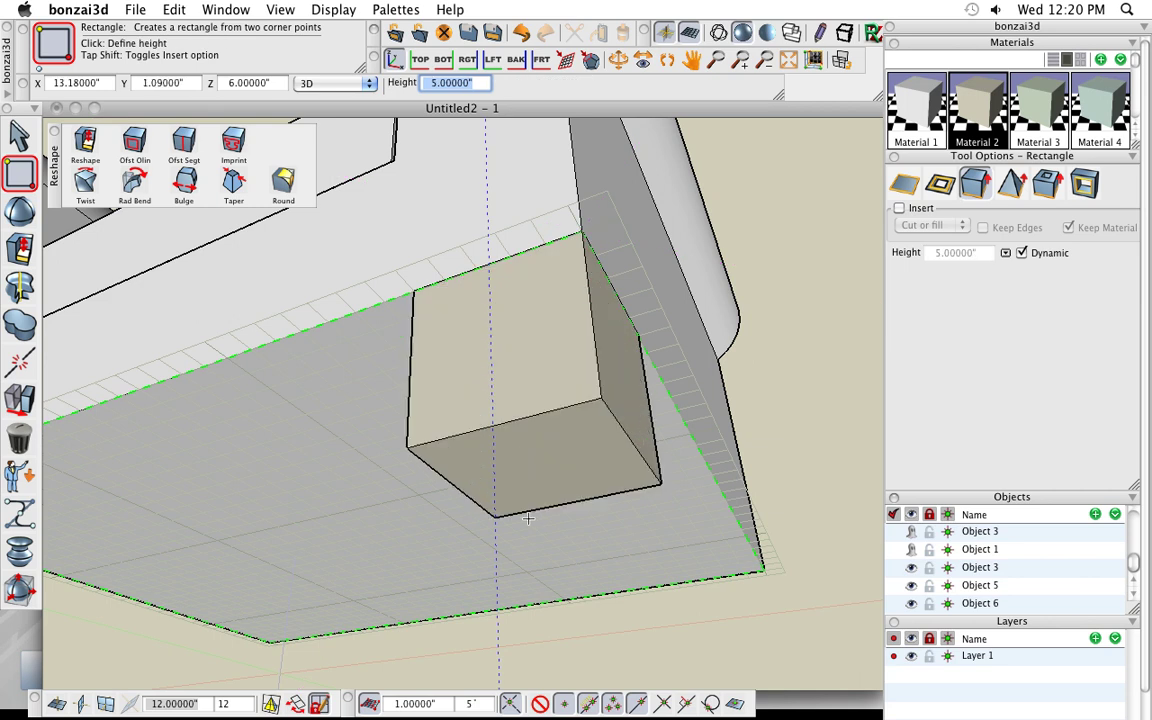
click(527, 553)
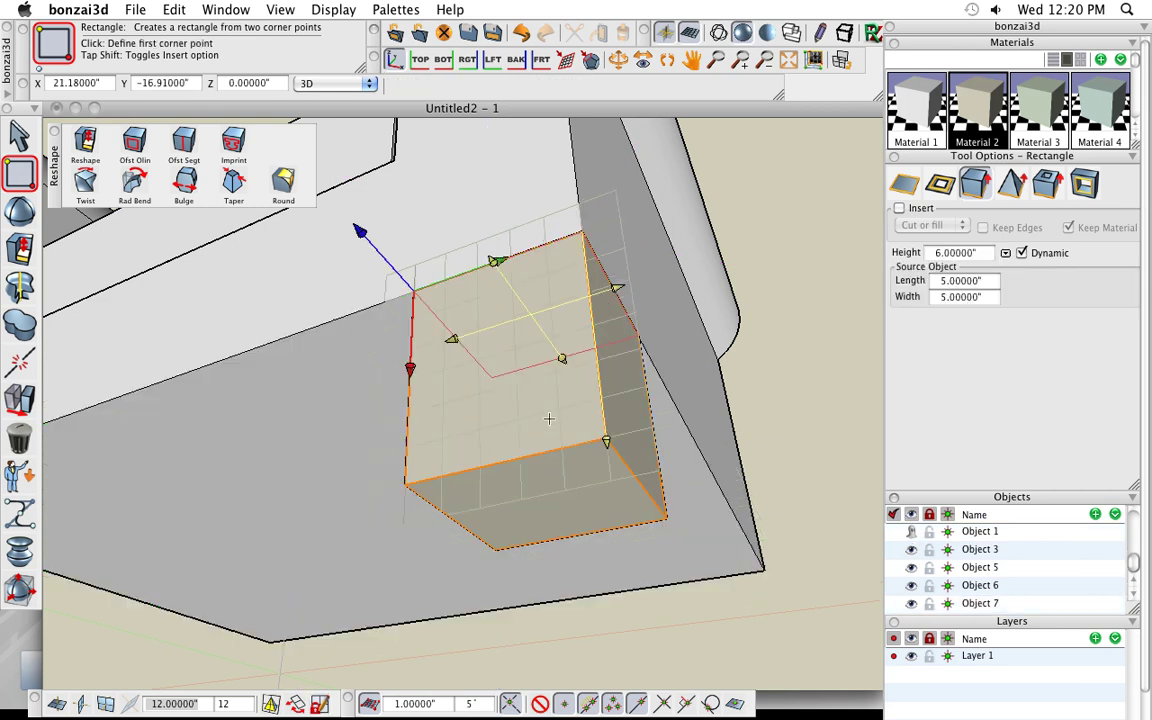
Select the new leg block, isolate it from the other objects, and clear the selection.
scroll(548, 419, down, 5)
middle_drag(540, 383, 583, 520)
scroll(530, 445, down, 5)
middle_drag(514, 412, 522, 486)
scroll(450, 420, up, 4)
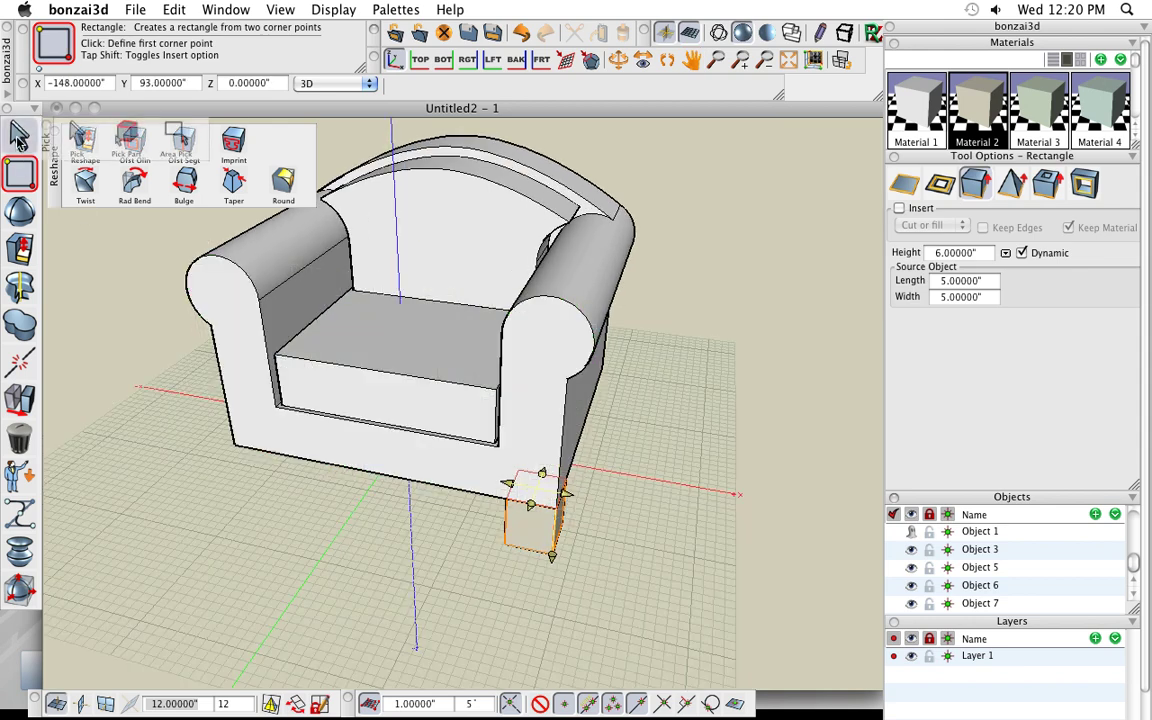
click(19, 135)
middle_drag(480, 400, 537, 519)
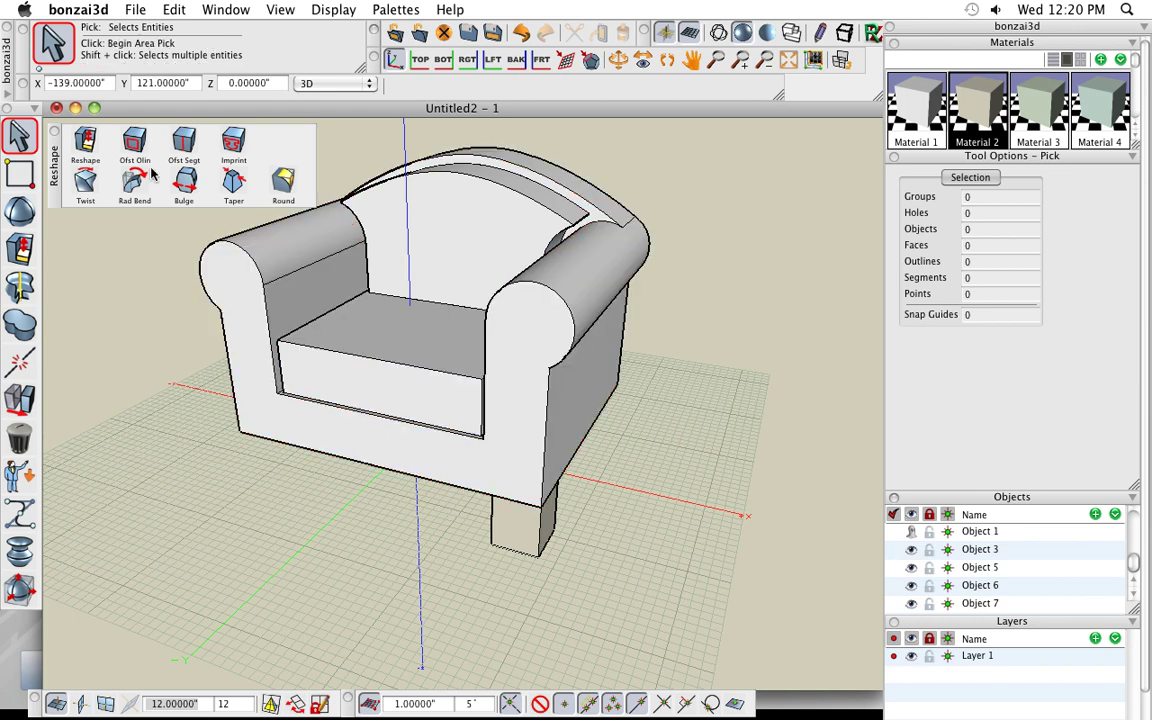
click(20, 135)
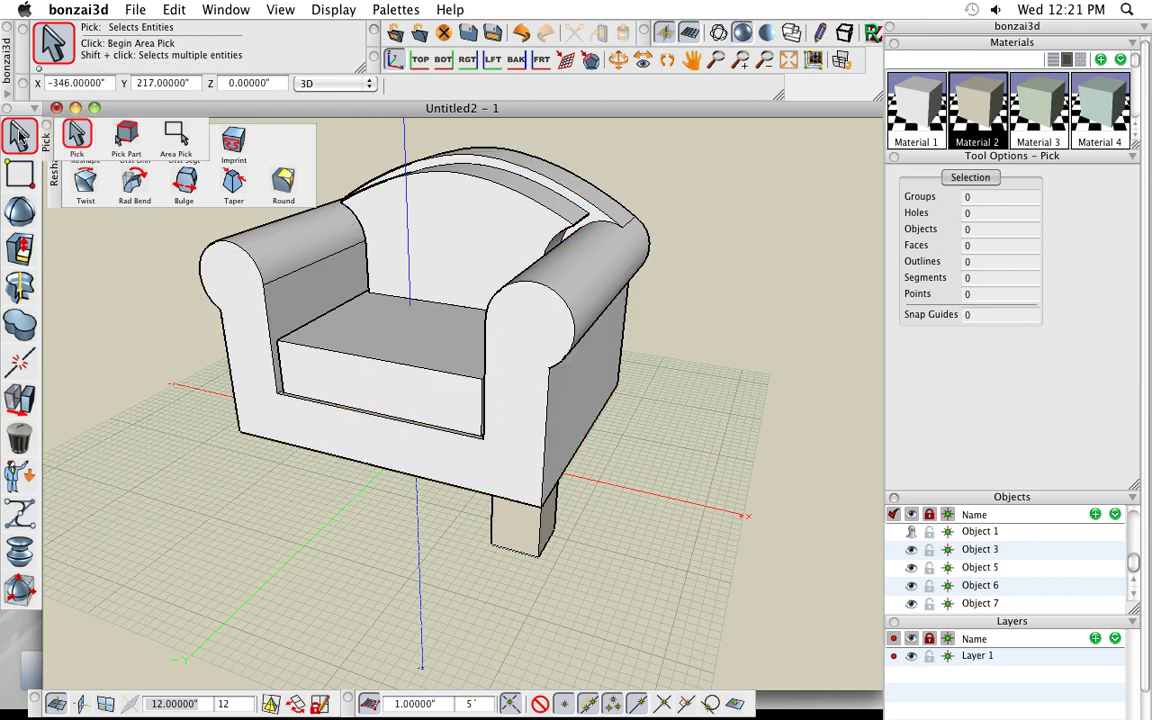
click(77, 135)
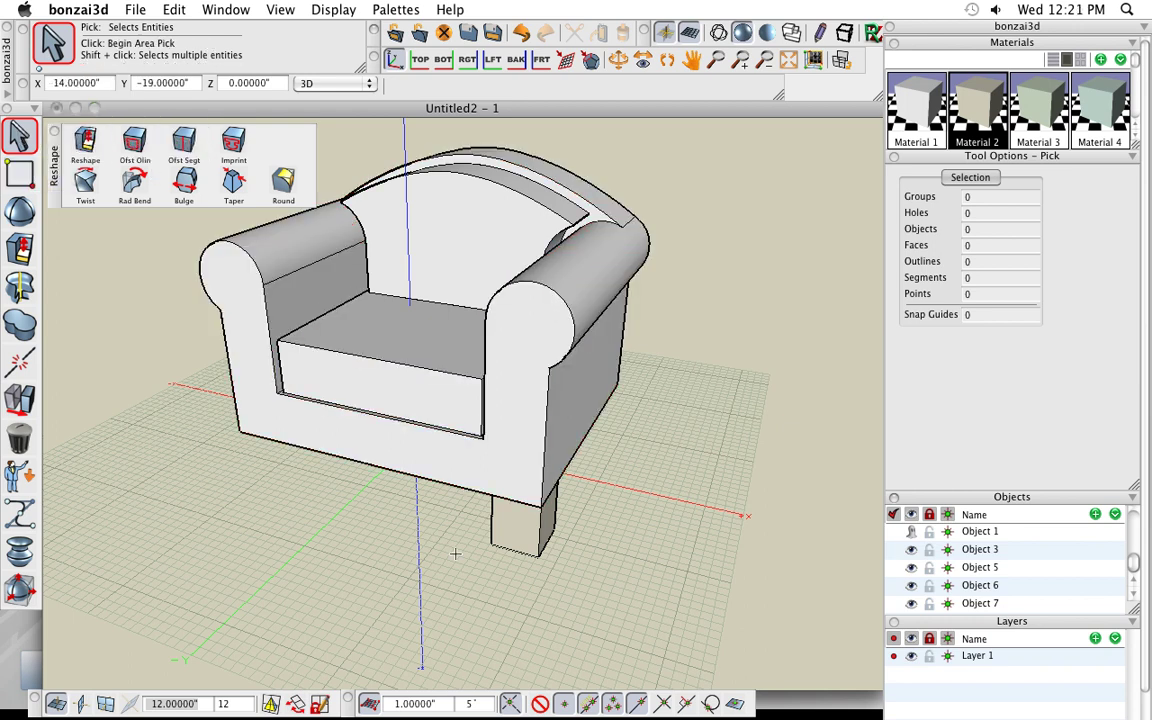
click(533, 531)
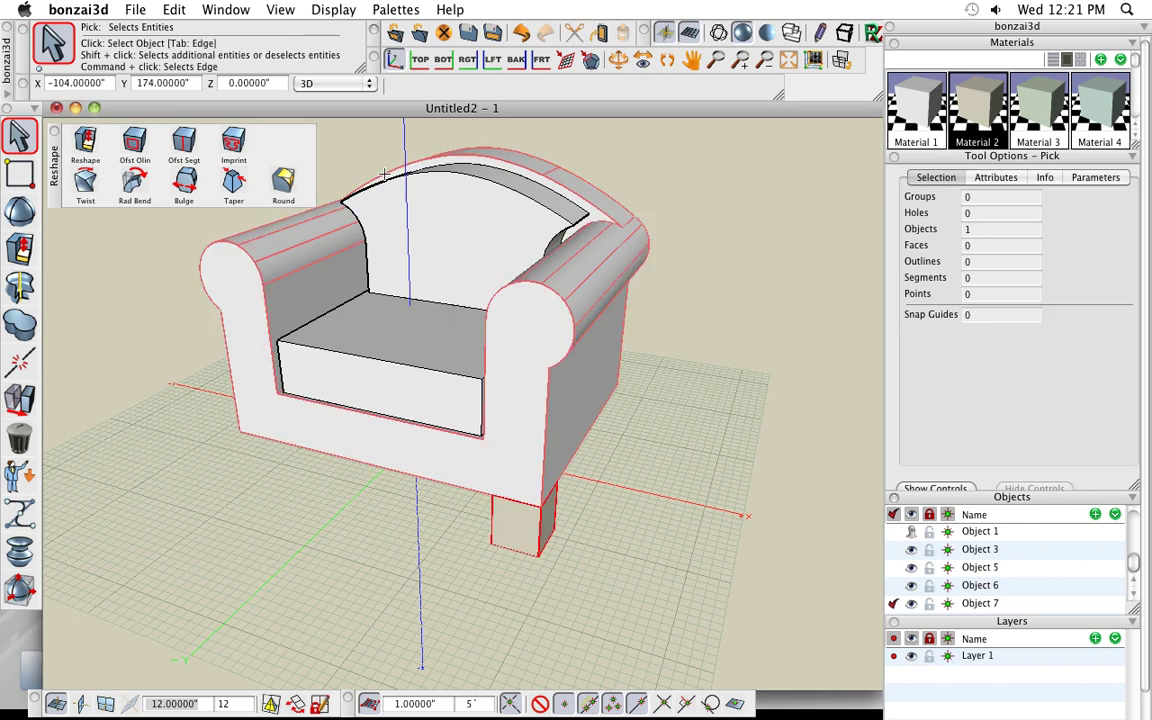
click(176, 12)
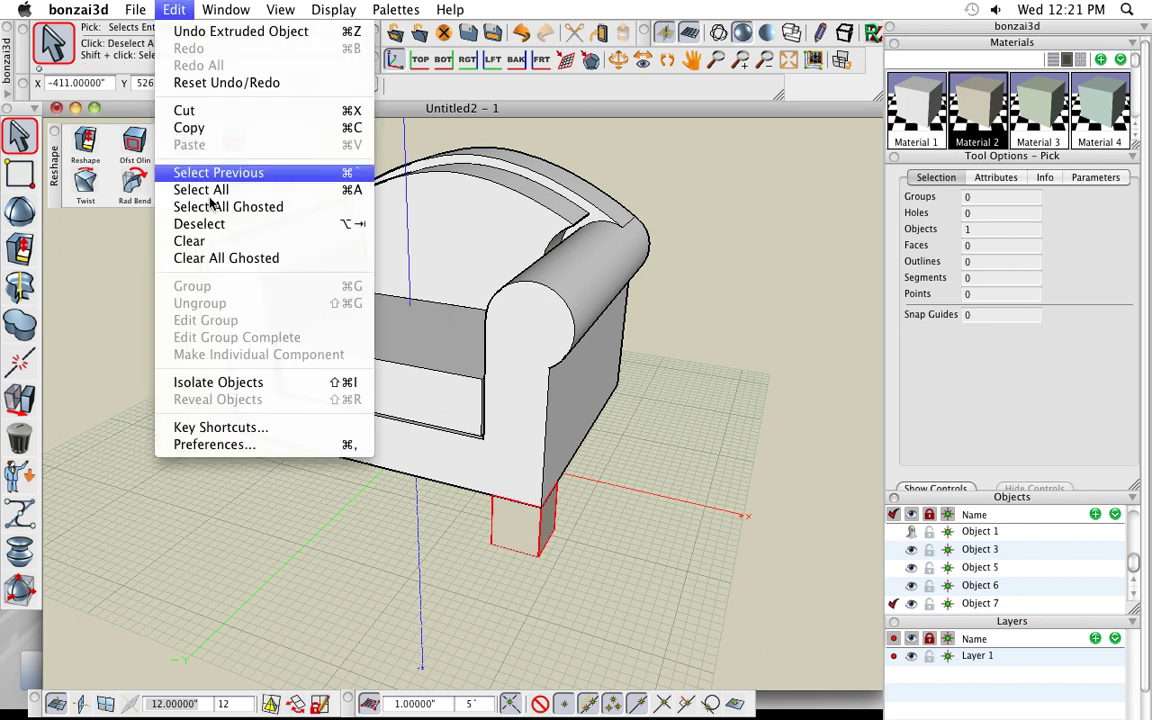
click(237, 385)
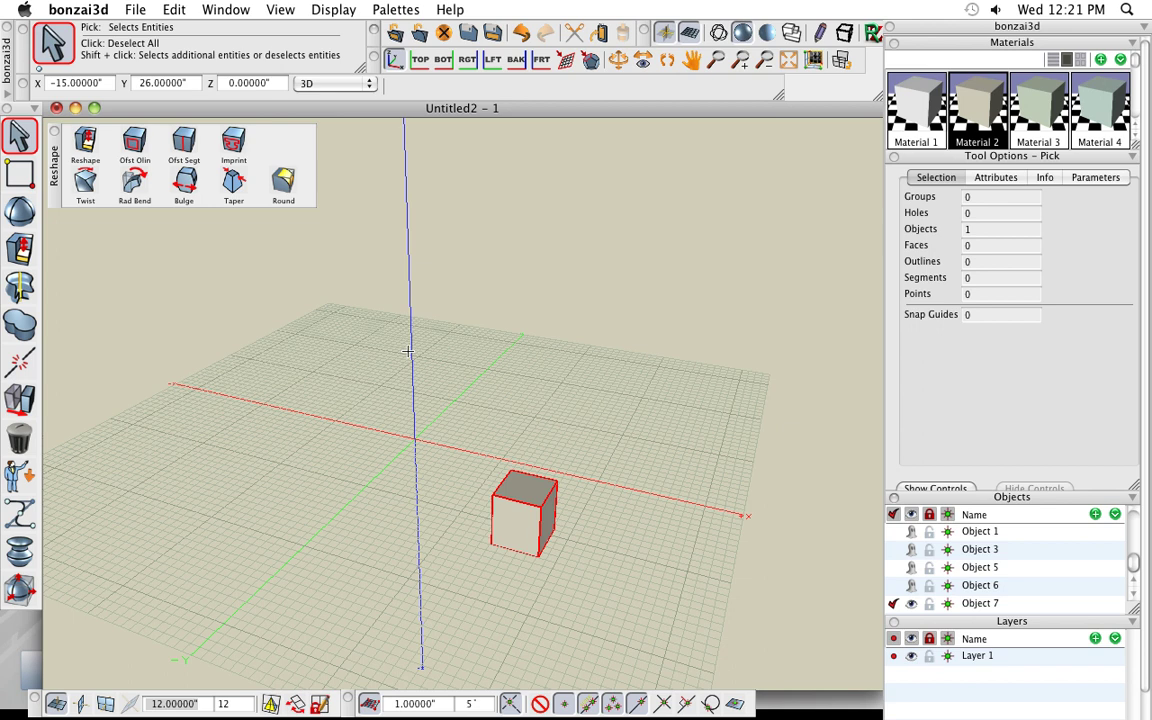
click(460, 437)
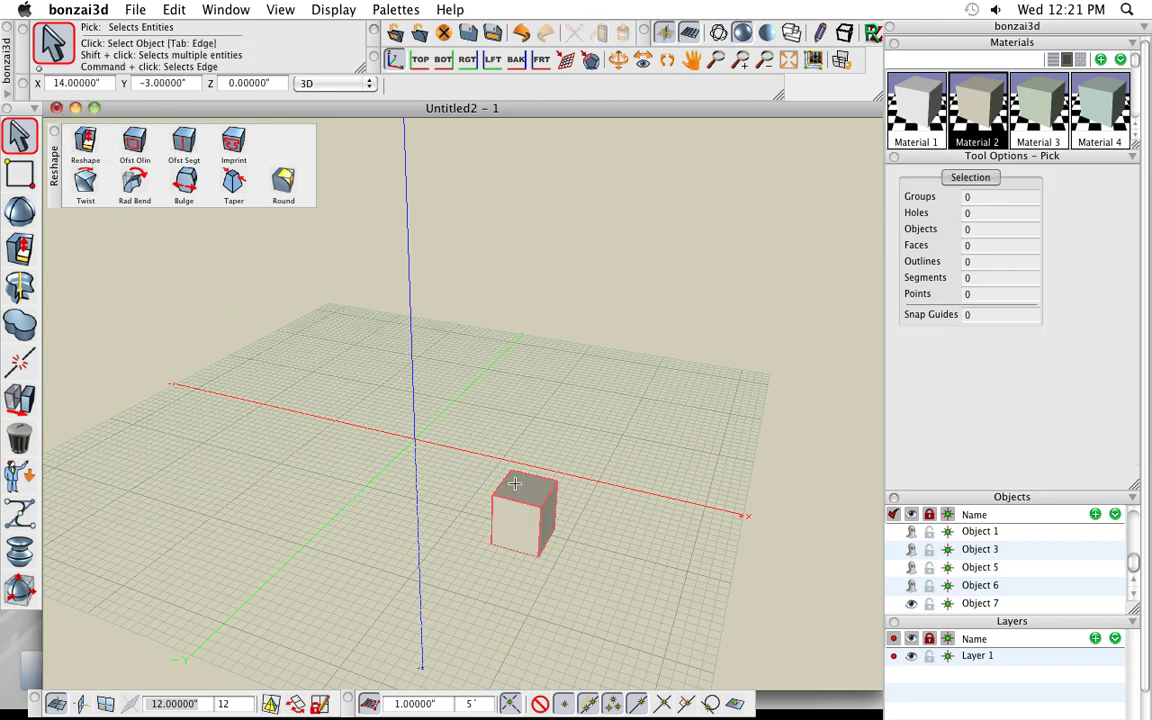
Move the leg's inner side bottom edge 3 inches toward the outer side, parallel to the reference plane.
drag(460, 437, 531, 466)
key(space)
scroll(396, 486, up, 5)
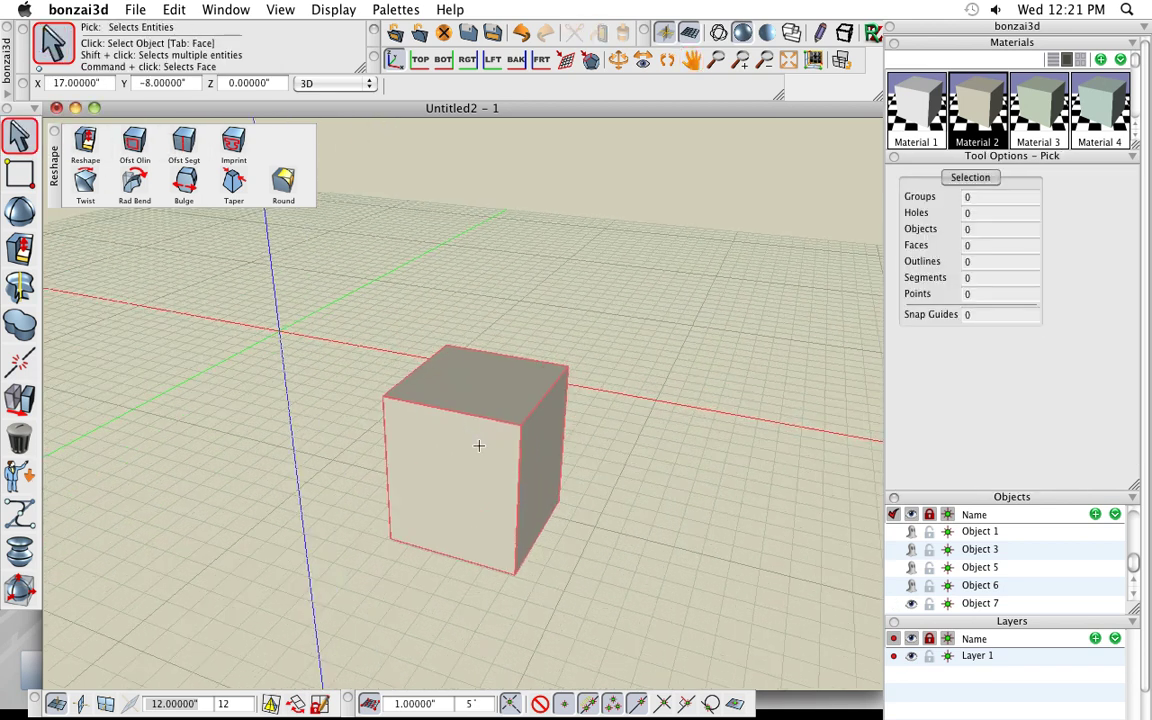
middle_drag(396, 486, 489, 527)
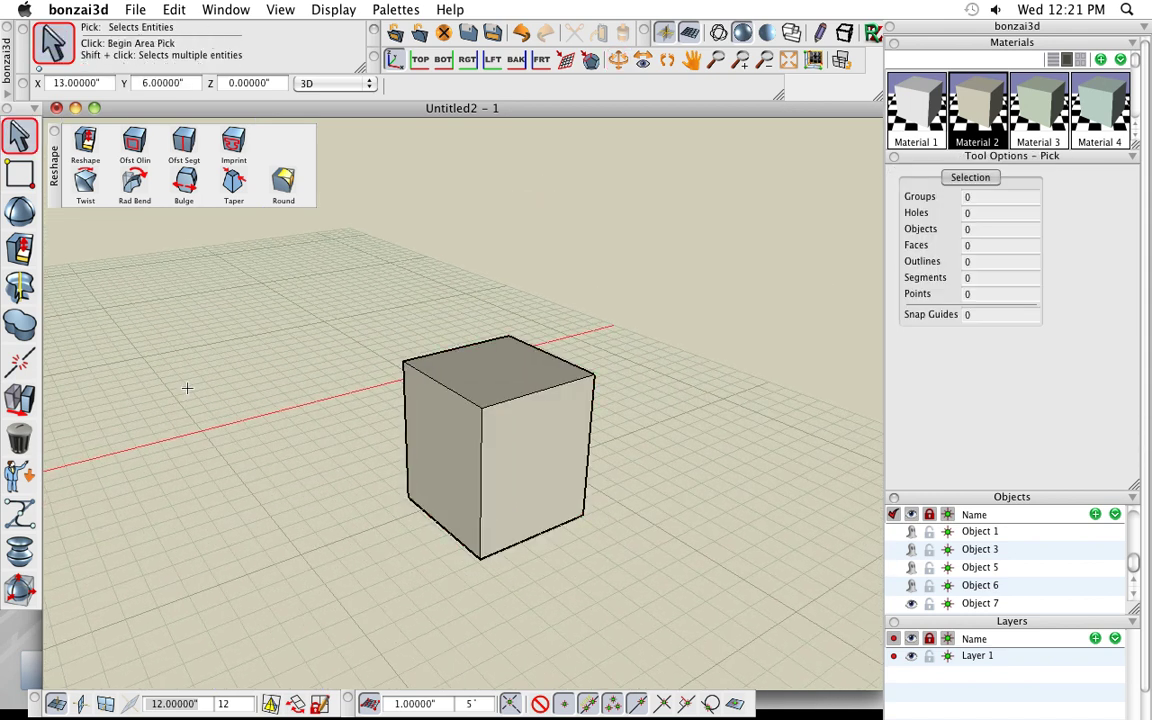
click(20, 398)
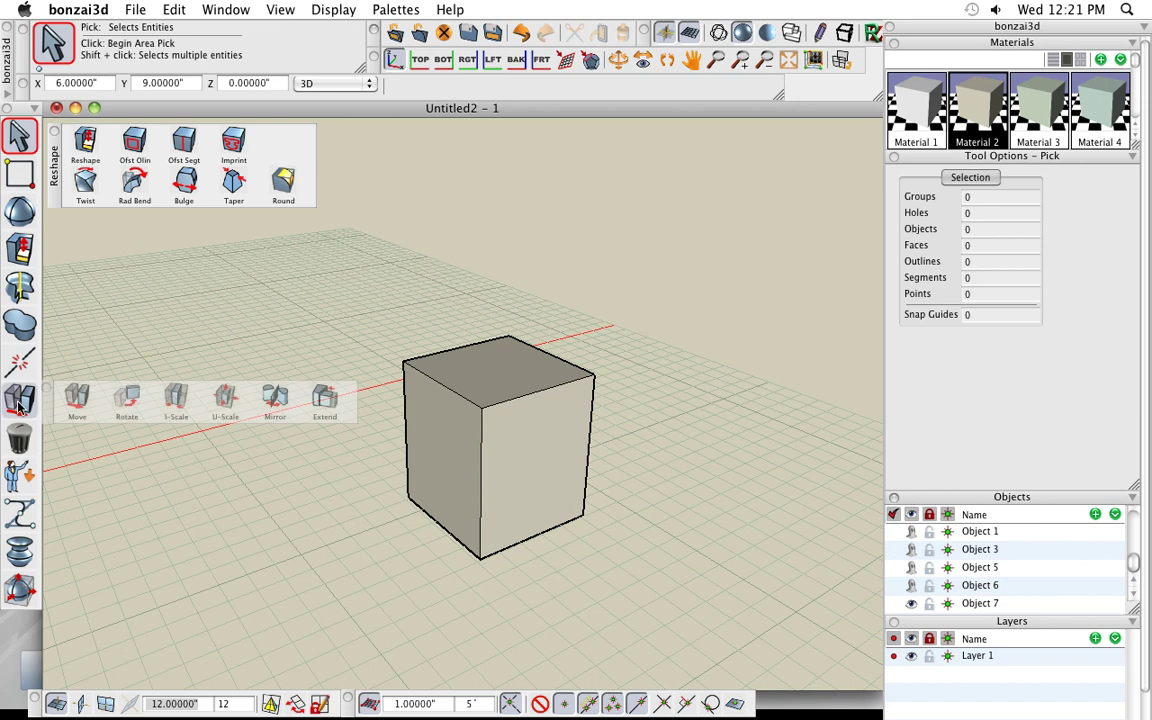
click(77, 400)
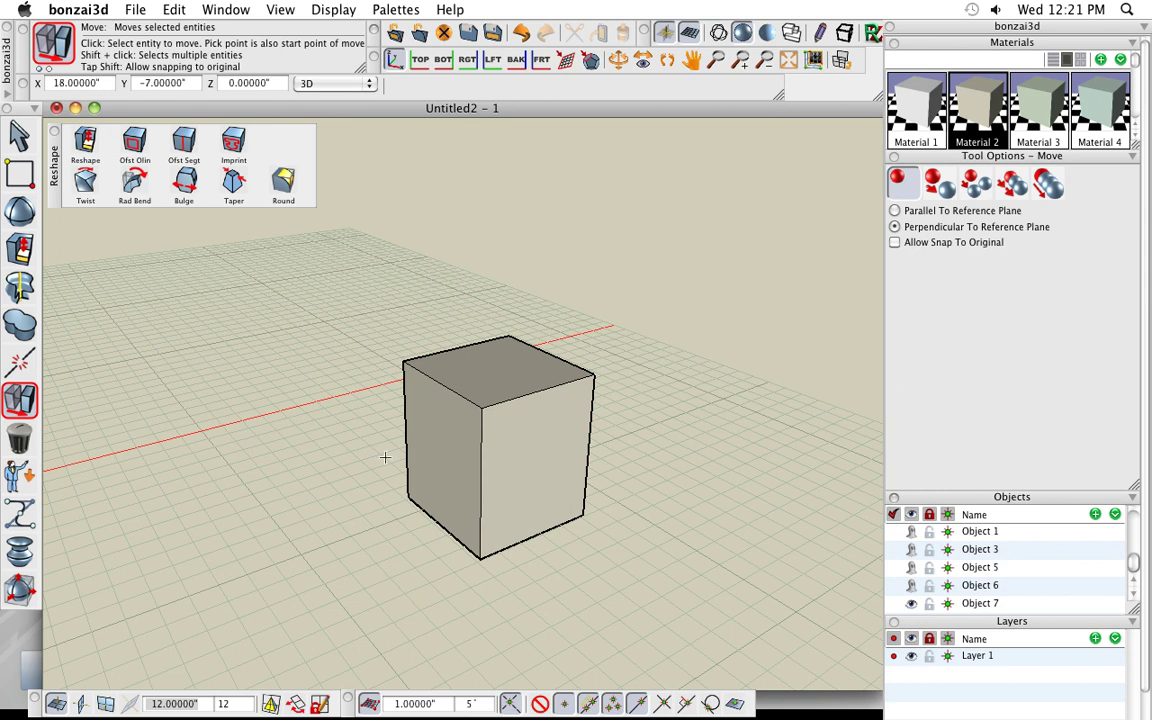
click(435, 404)
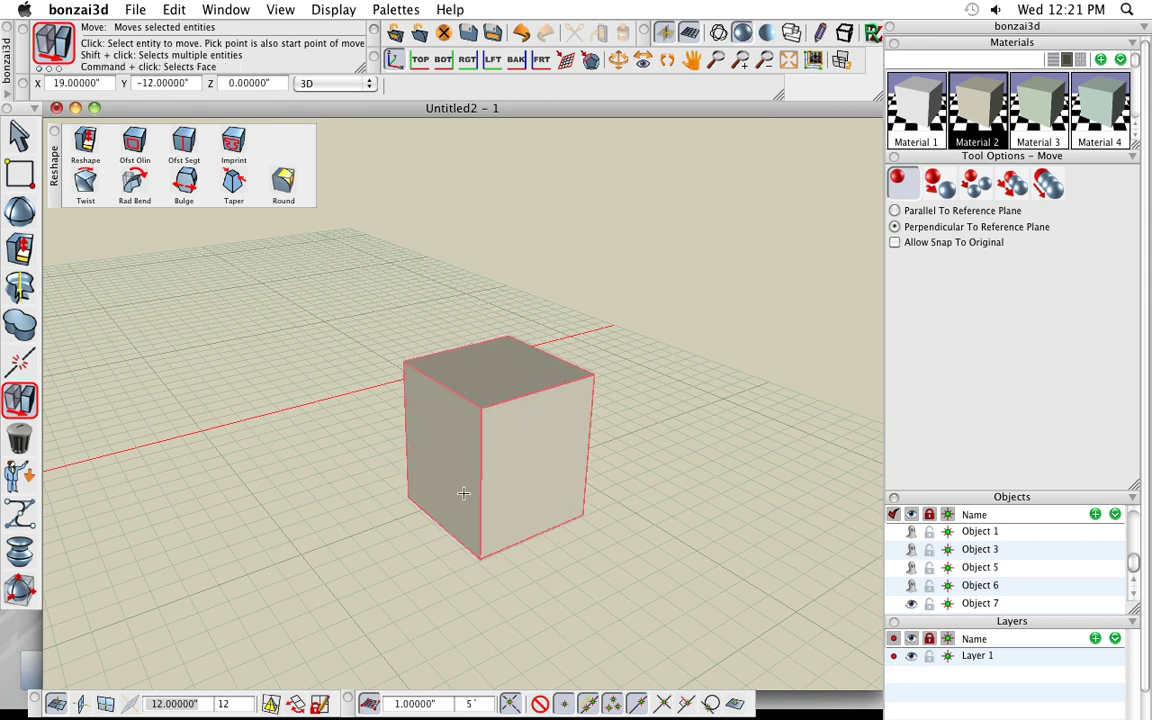
scroll(463, 488, down, 3)
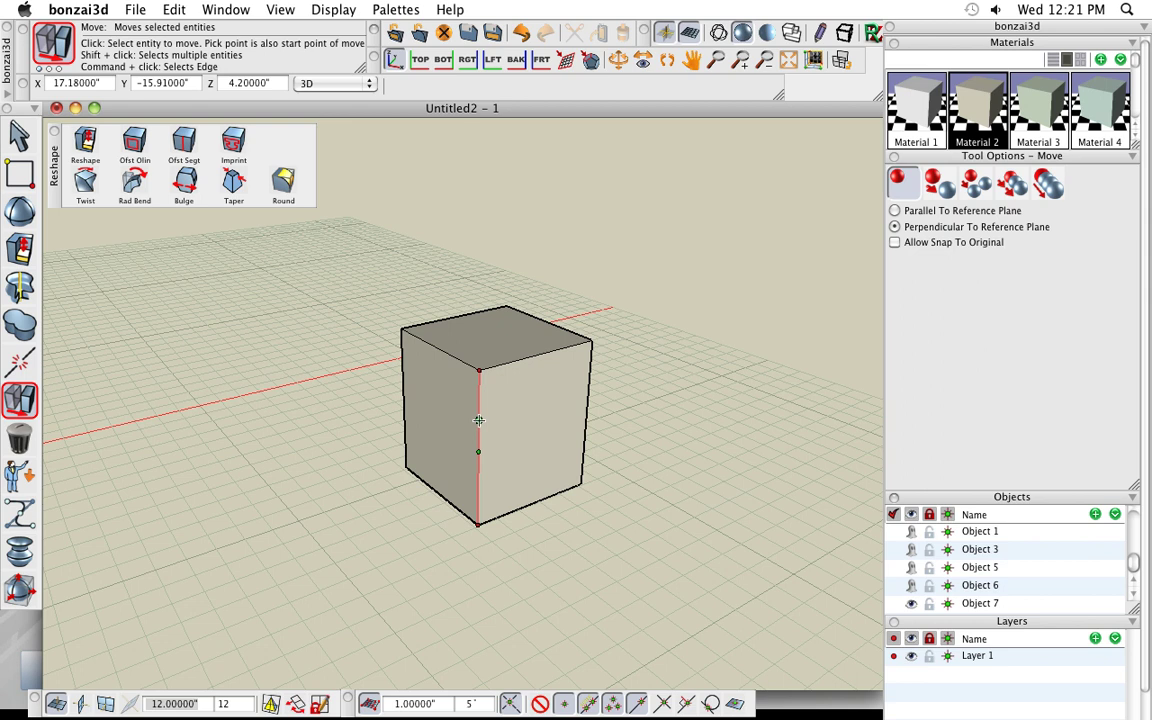
click(439, 493)
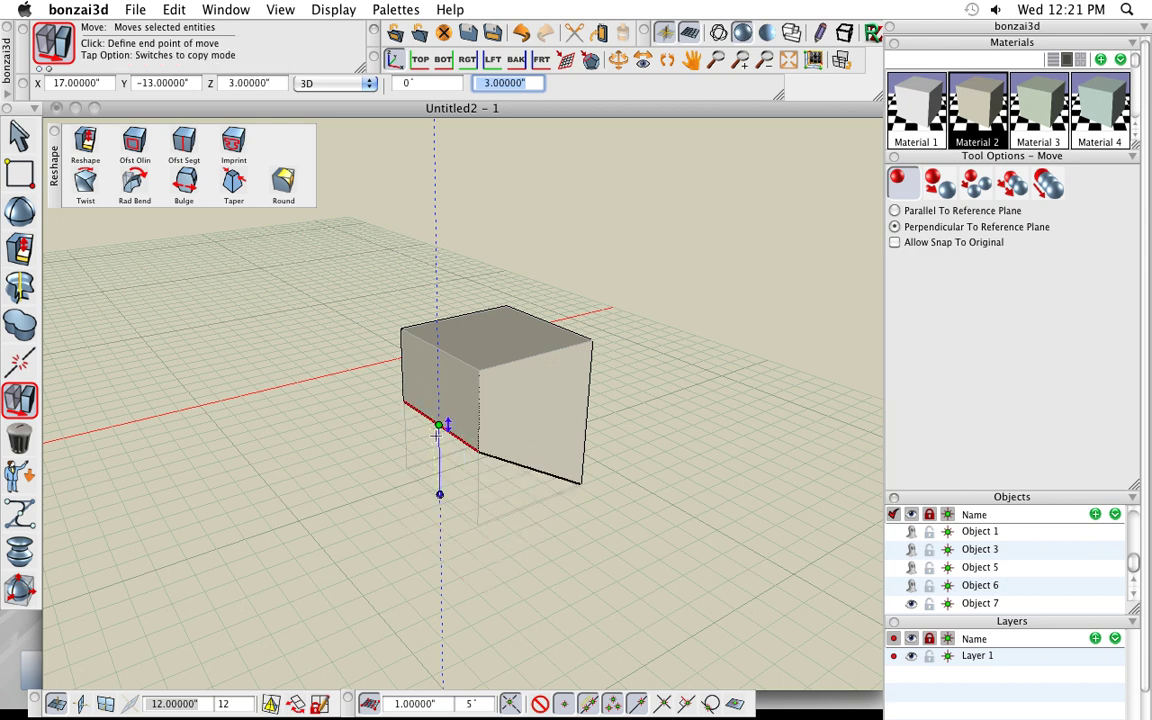
key(super)
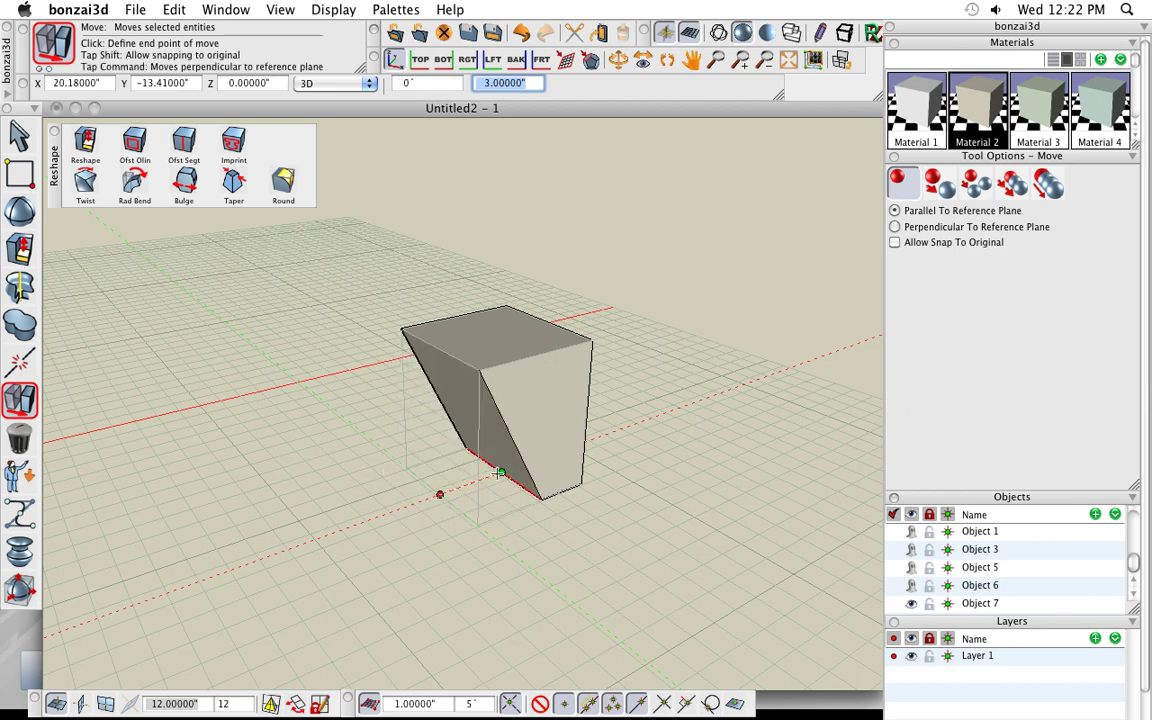
click(500, 473)
Move the leg's rear bottom edge 3 inches toward the front at -90°, parallel to the reference plane.
middle_drag(647, 525, 637, 572)
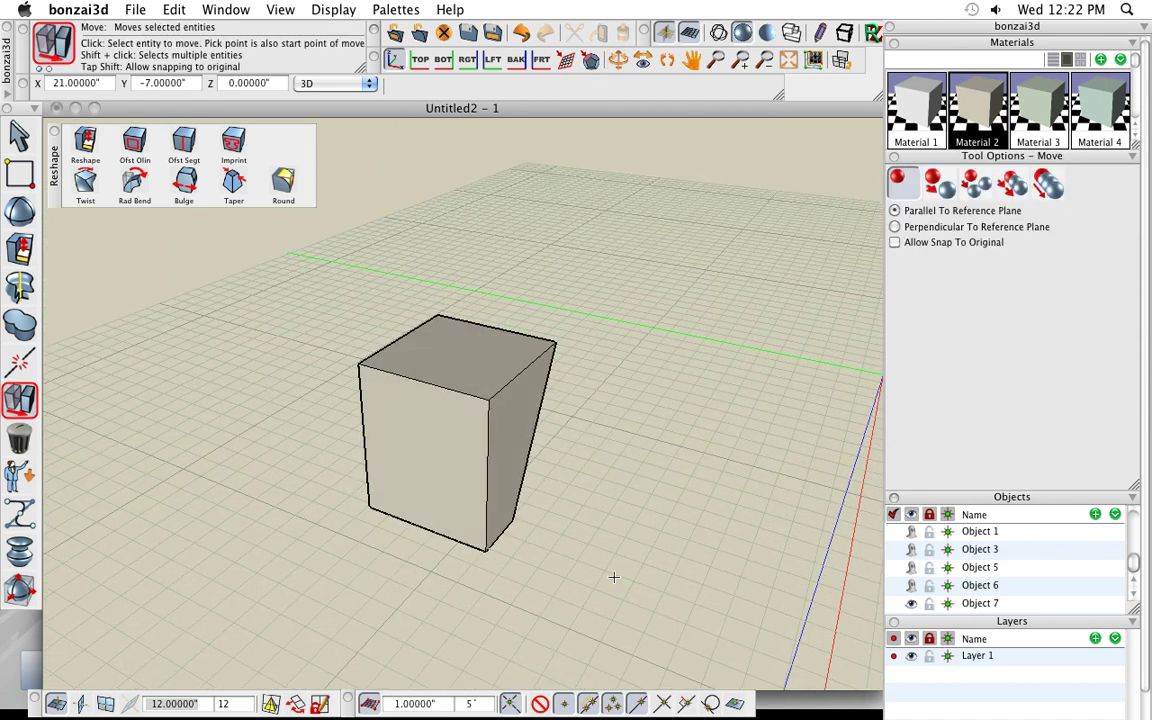
click(499, 535)
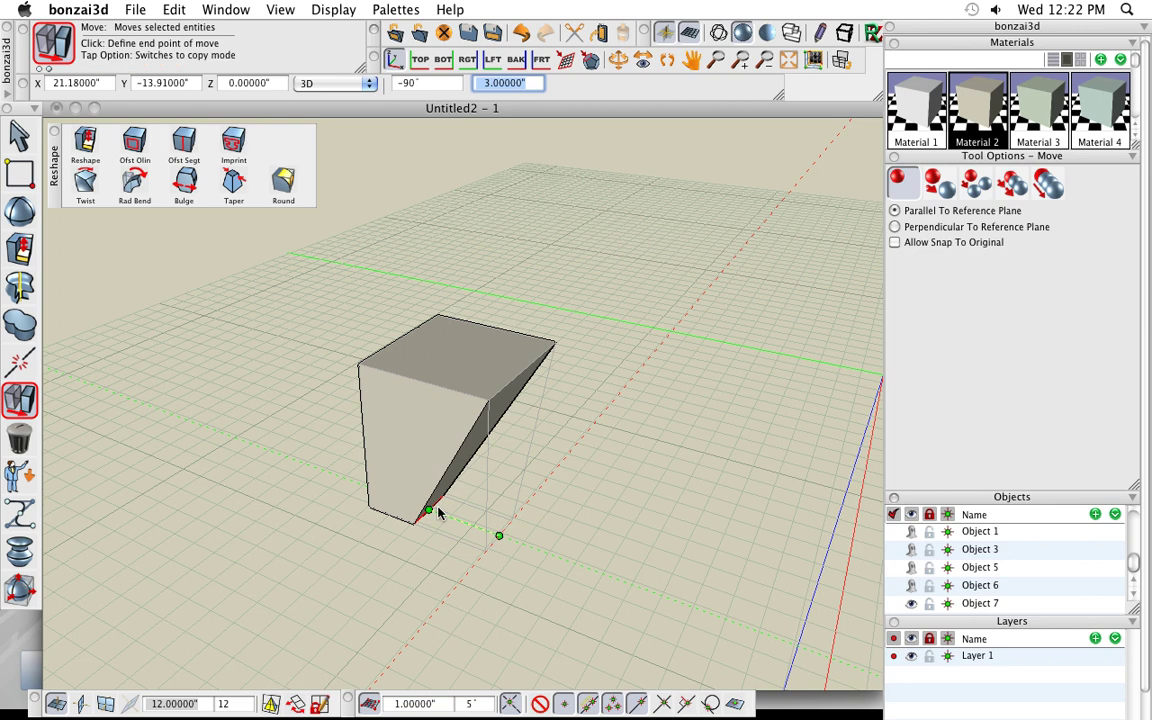
click(438, 512)
Offset the top edges of the leg's front and outer side faces about 1 inch down, inserting dividing lines that extend to the boundary.
drag(292, 559, 411, 522)
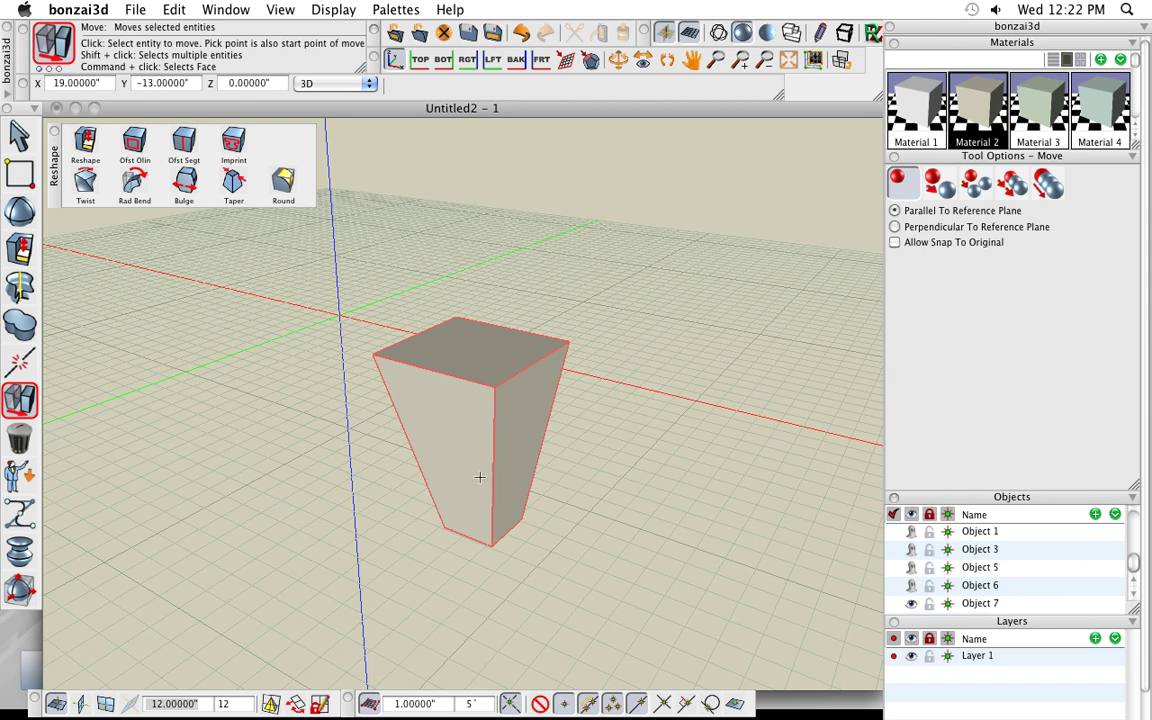
click(185, 143)
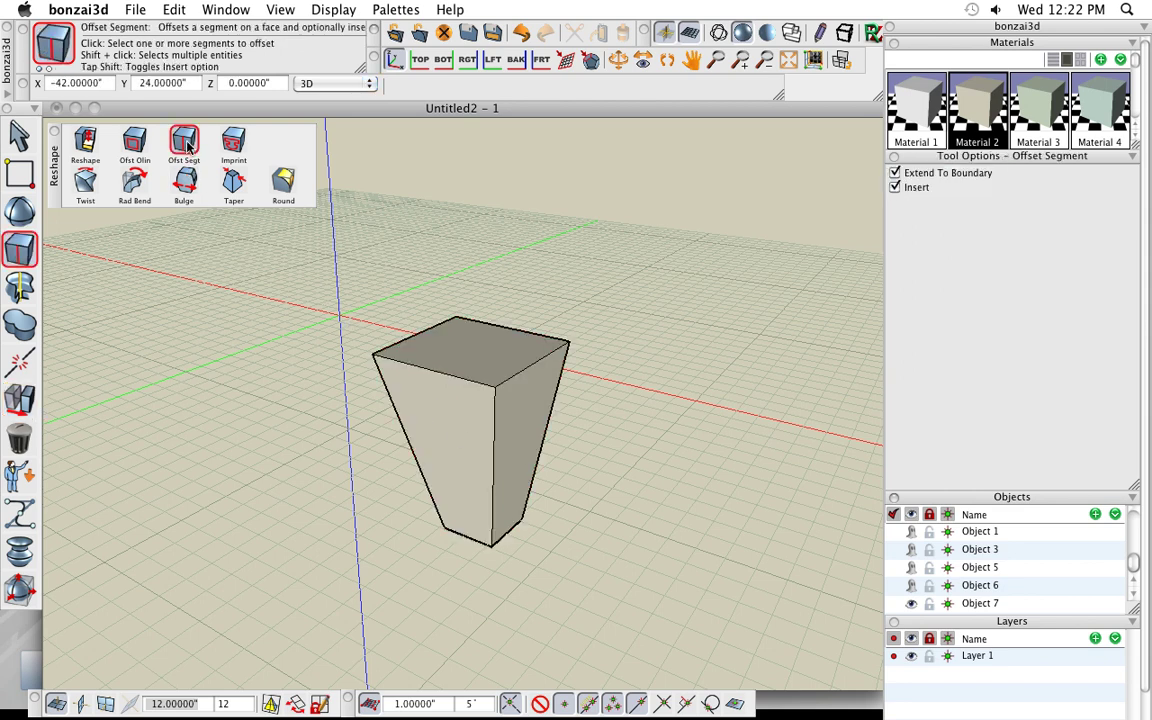
click(448, 374)
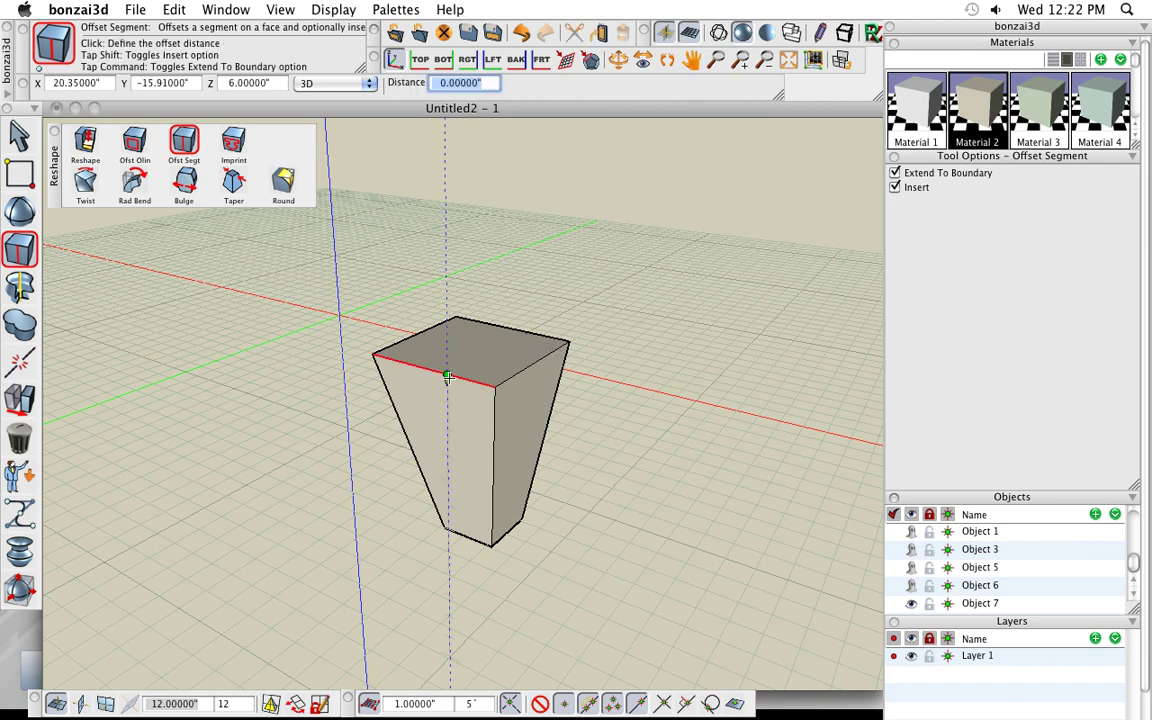
click(448, 404)
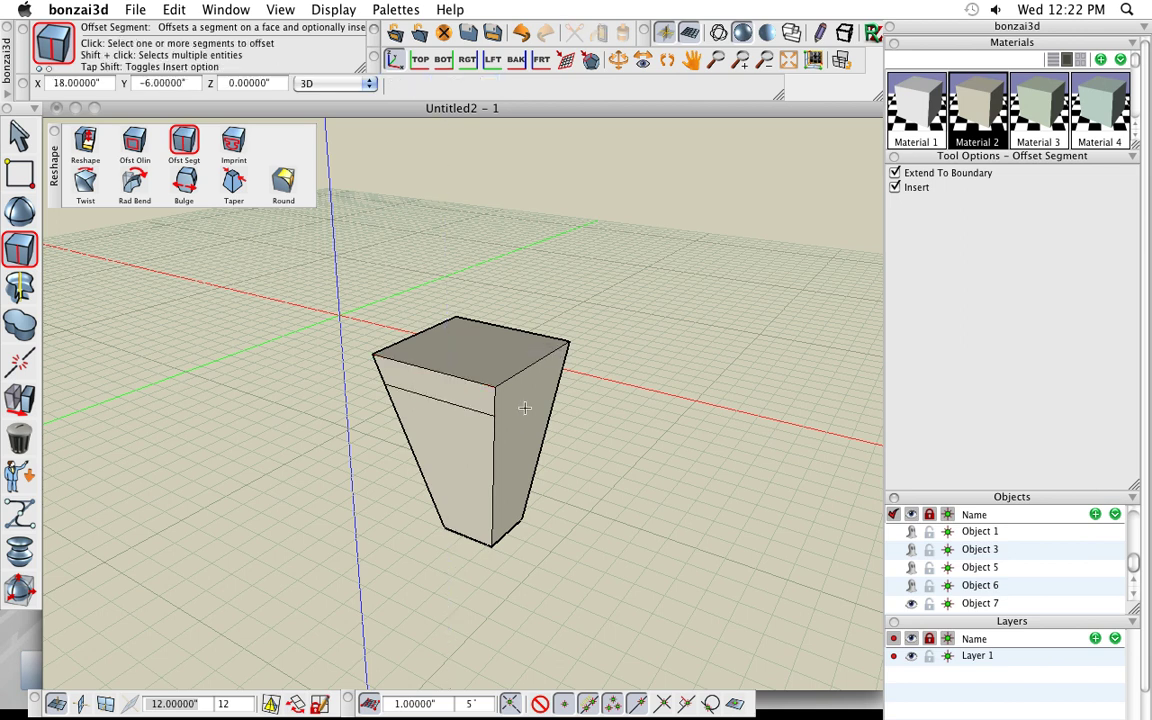
click(530, 366)
click(525, 386)
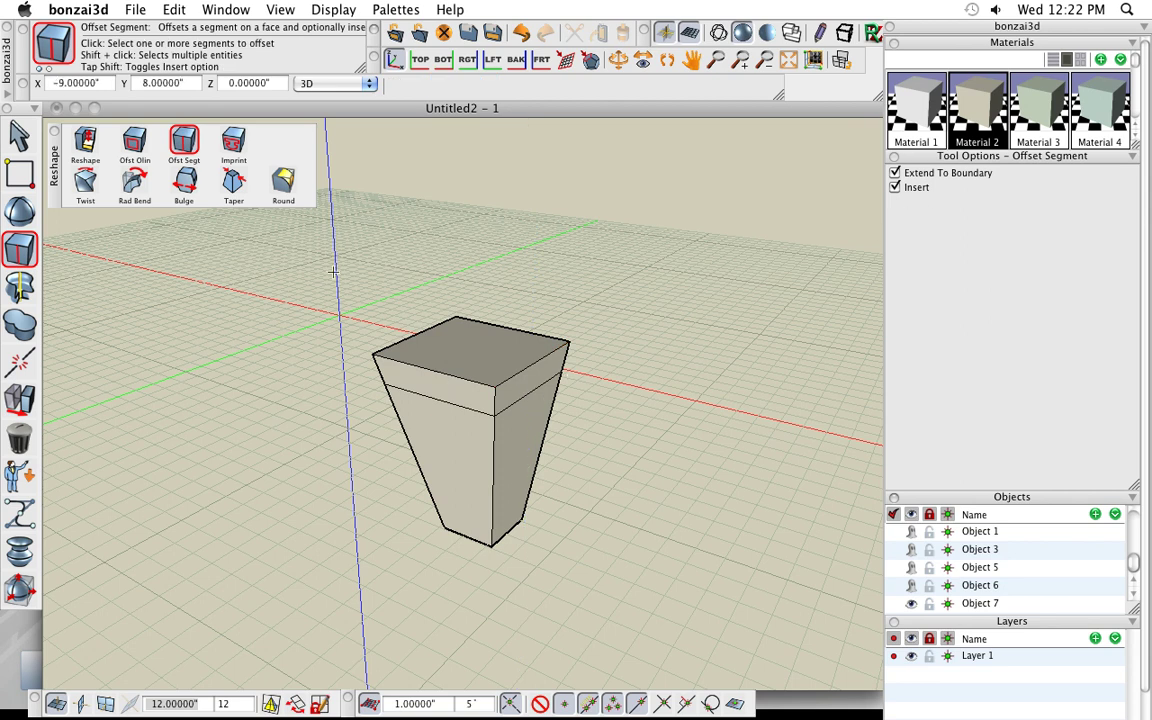
Set the grid snap to 0.5 inch and offset the outlines of the leg's lower front and outer side faces 0.5 inch inward without inserting them.
click(137, 148)
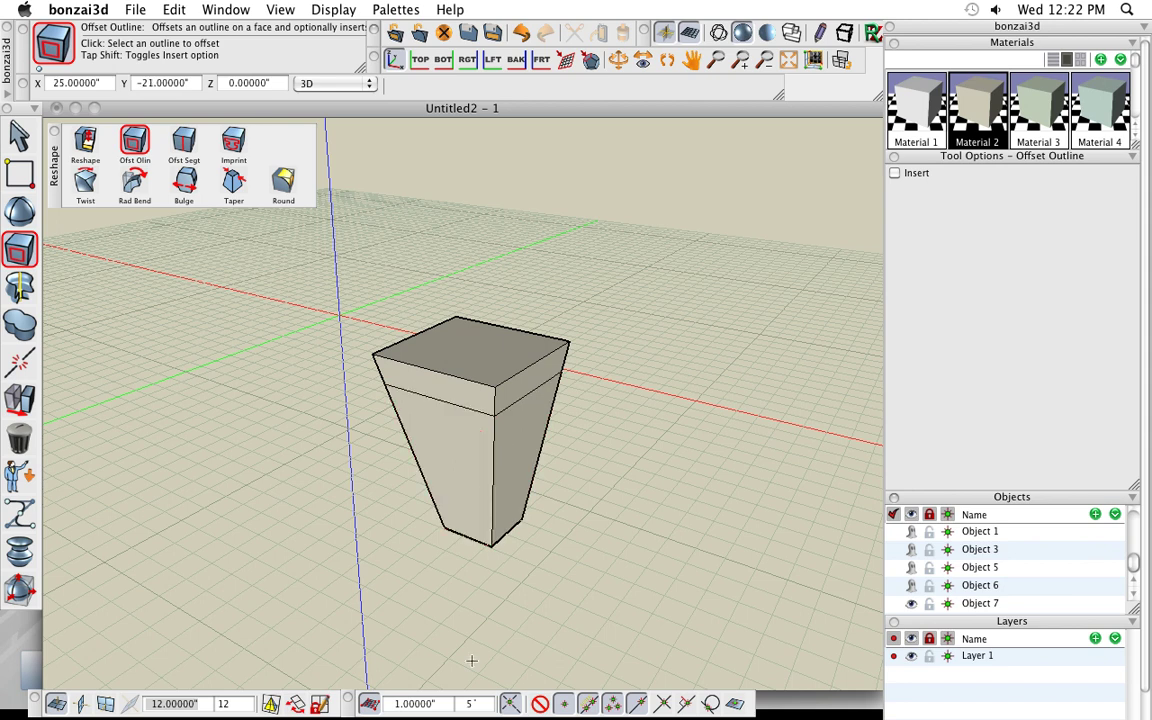
click(436, 705)
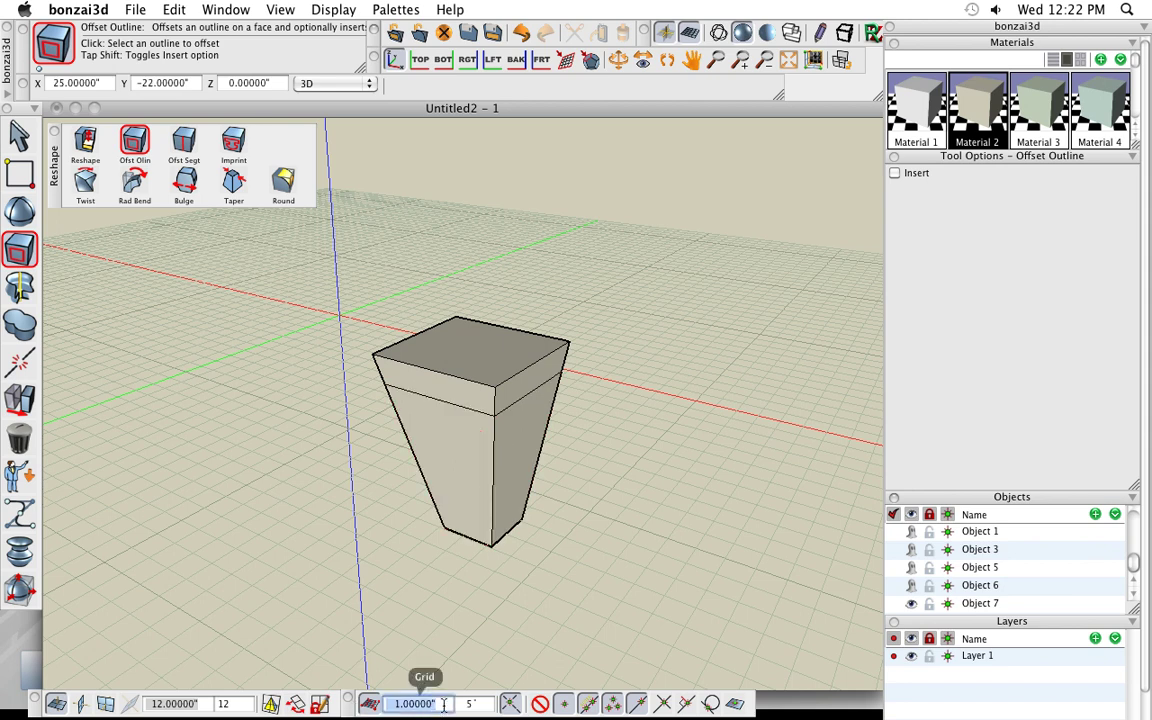
key(BackSpace)
text(.5)
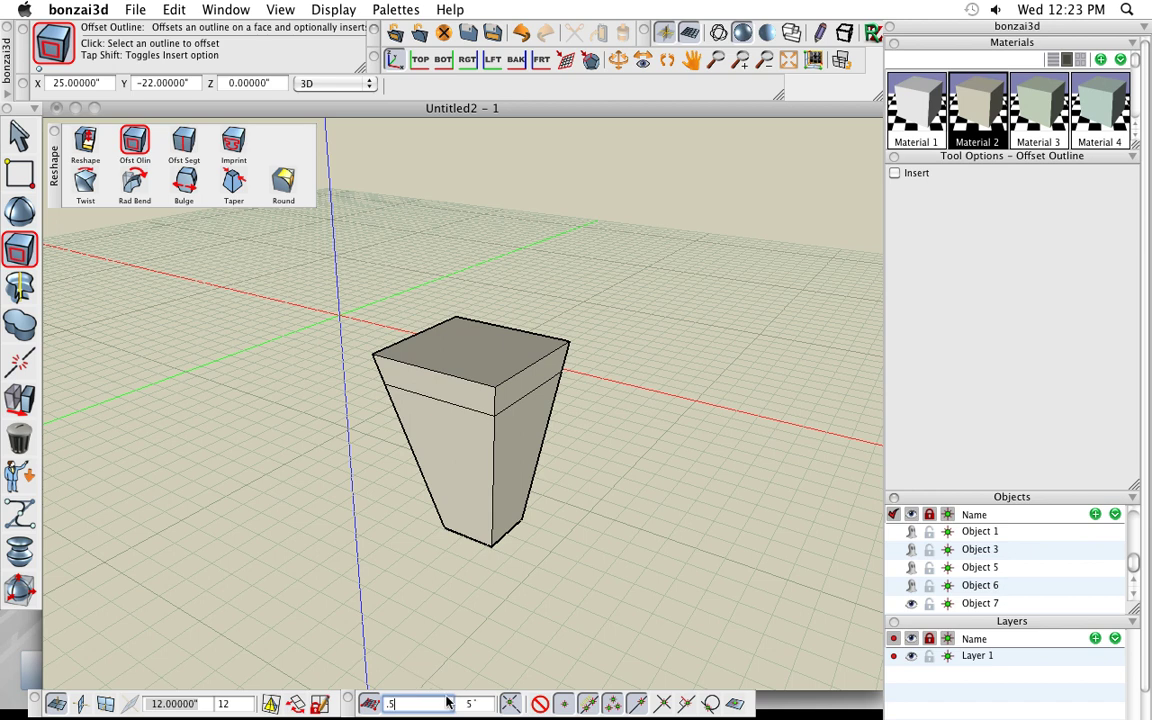
key(Return)
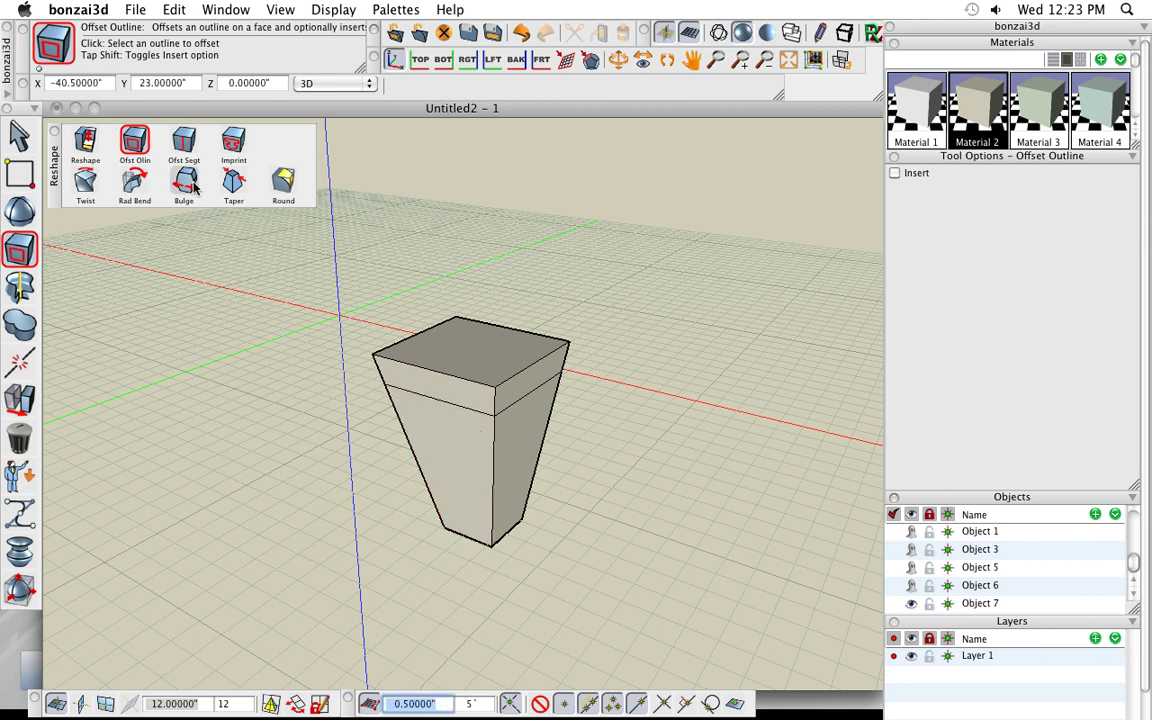
click(463, 410)
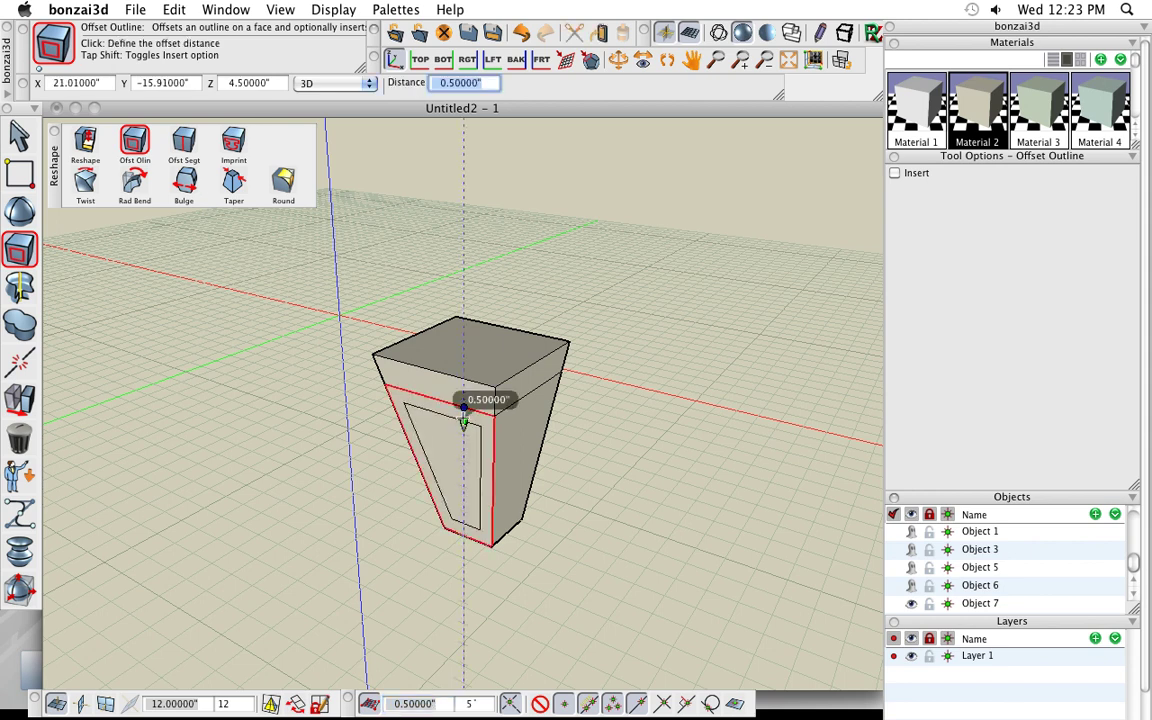
click(463, 418)
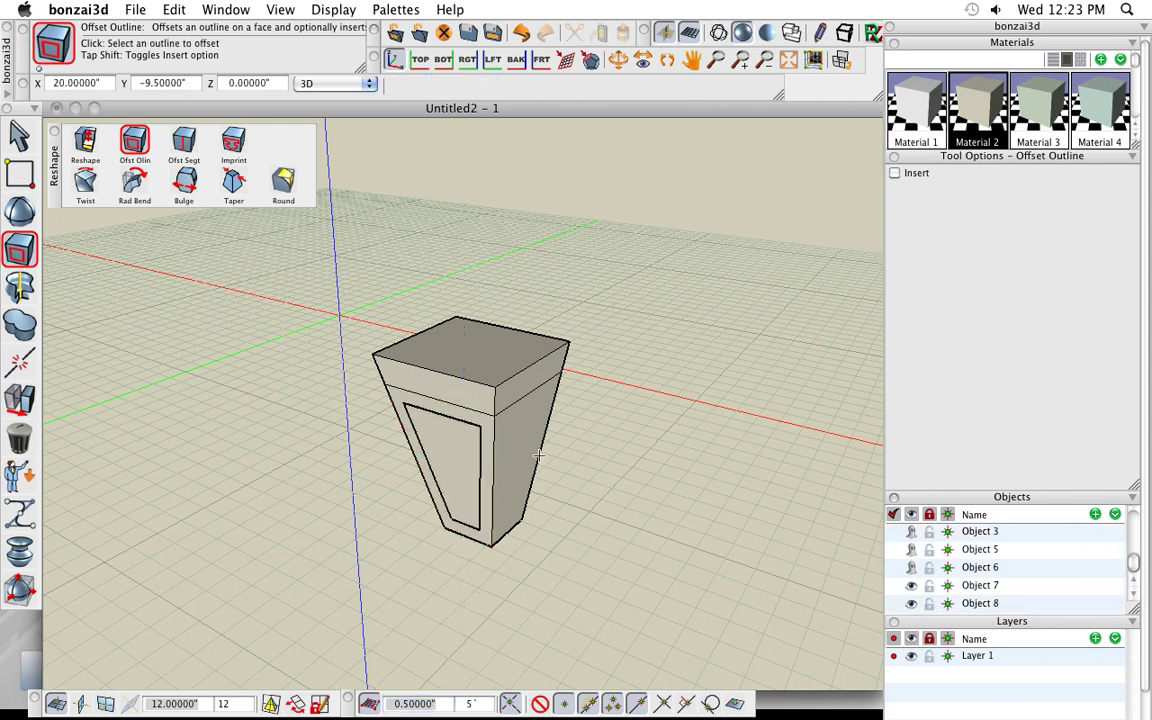
click(516, 411)
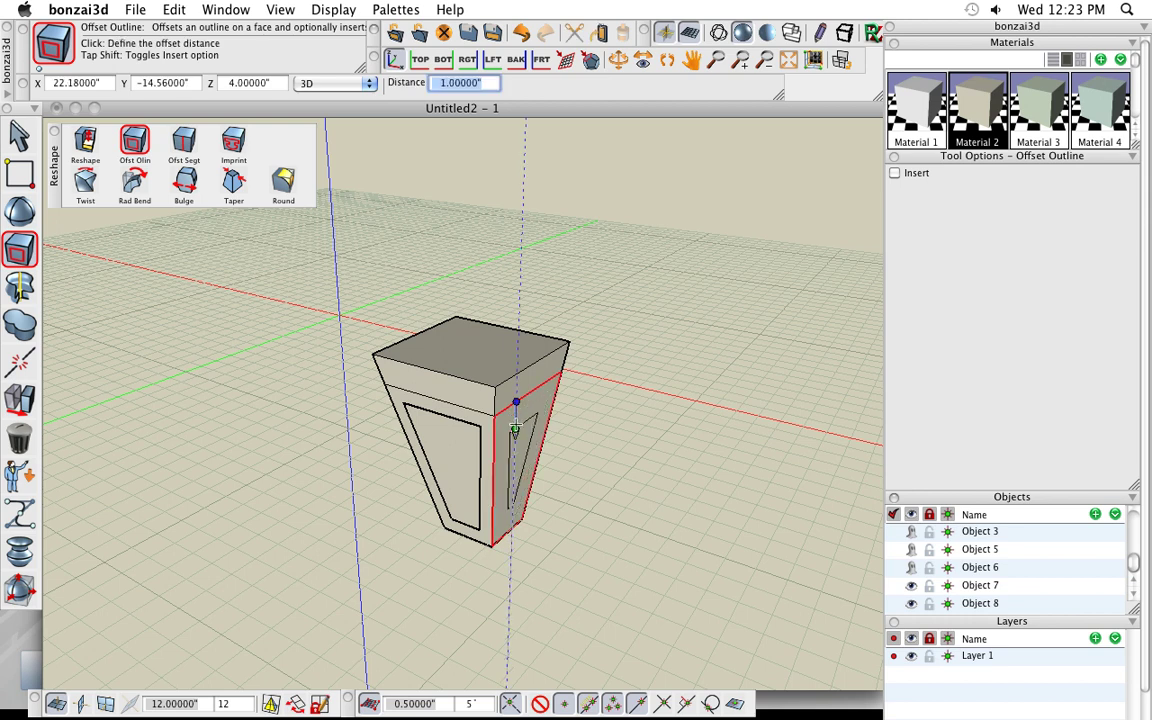
click(515, 430)
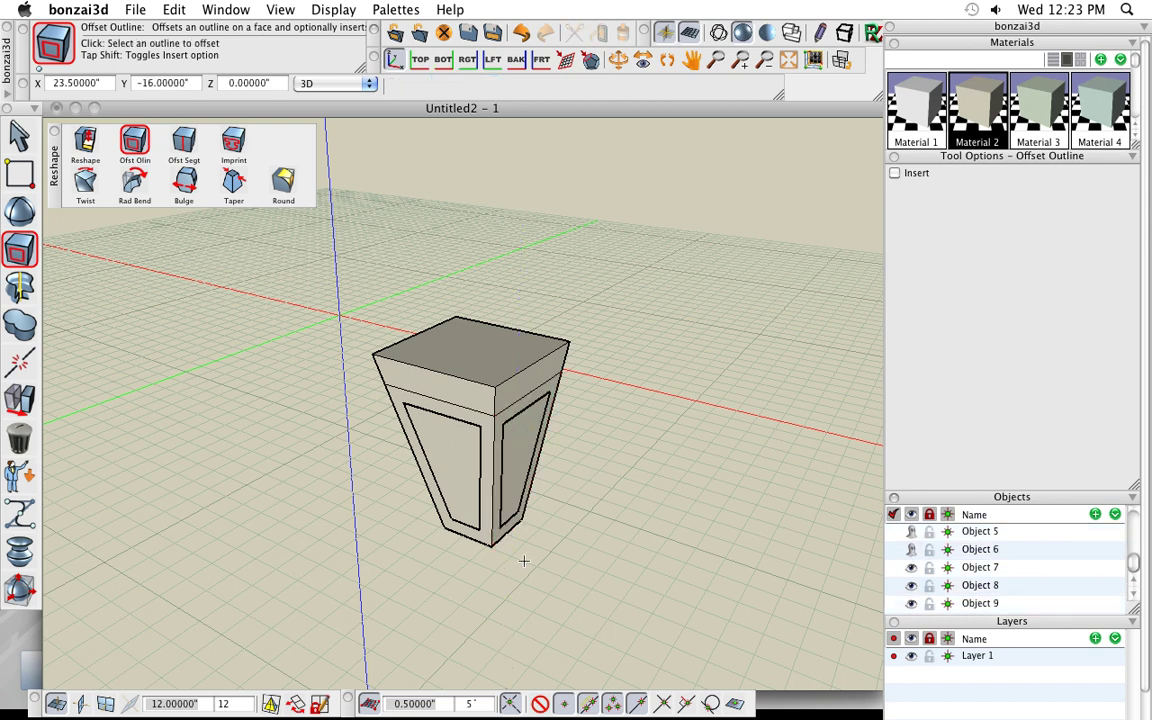
Fillet the corners of the front face's inner outline with a circular radius of 0.5 inch.
drag(523, 561, 555, 560)
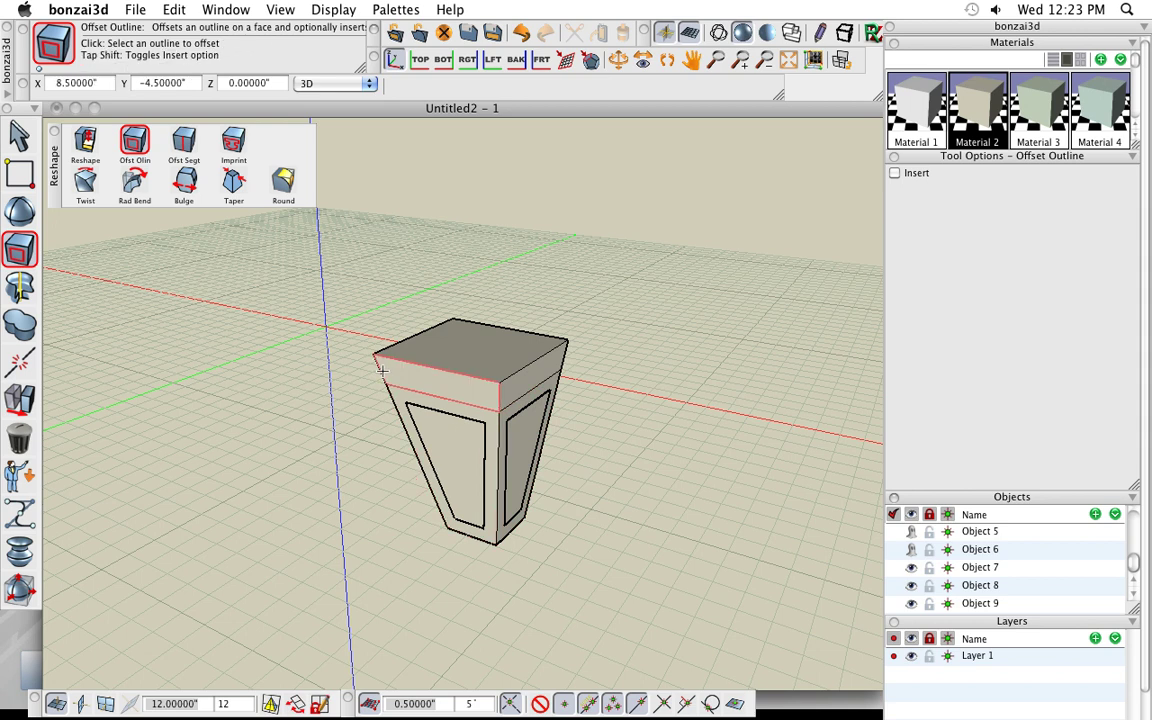
drag(20, 327, 58, 420)
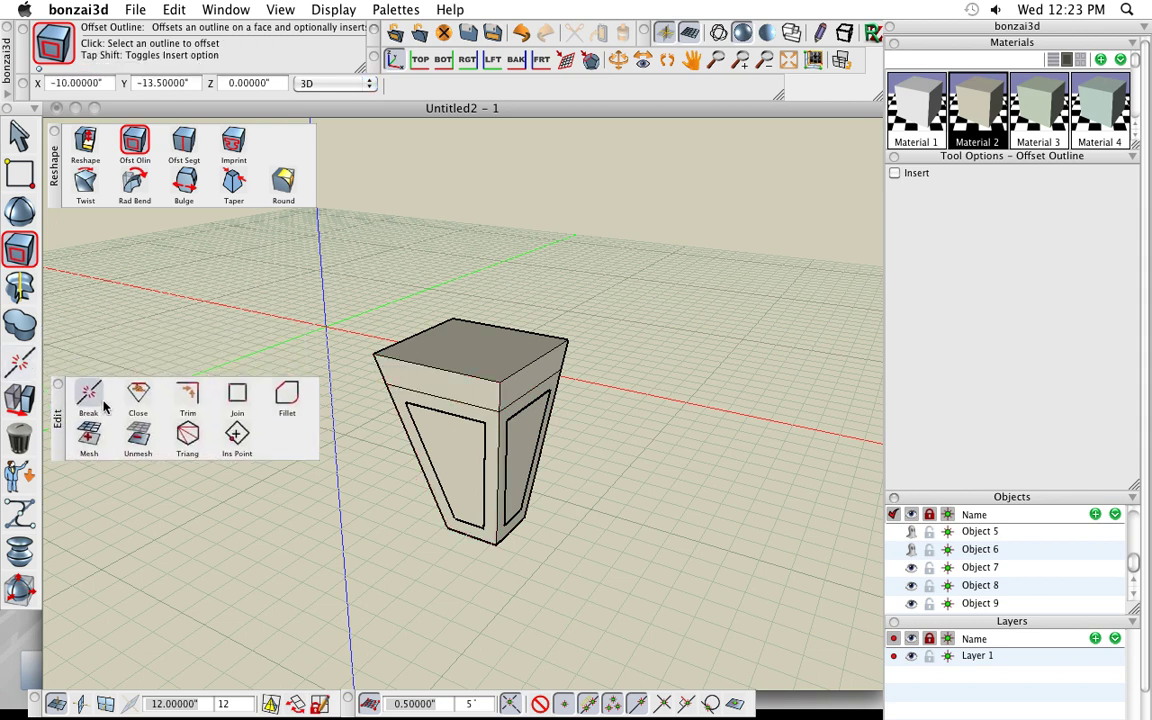
click(287, 396)
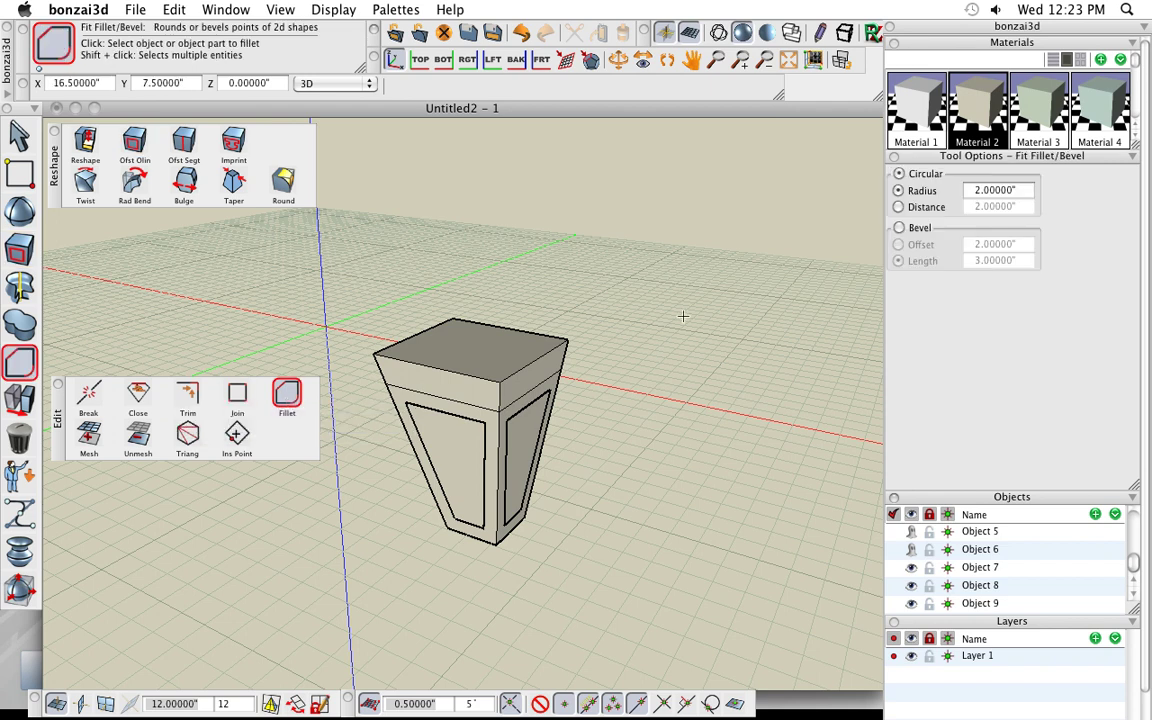
click(1008, 191)
double_click(1012, 191)
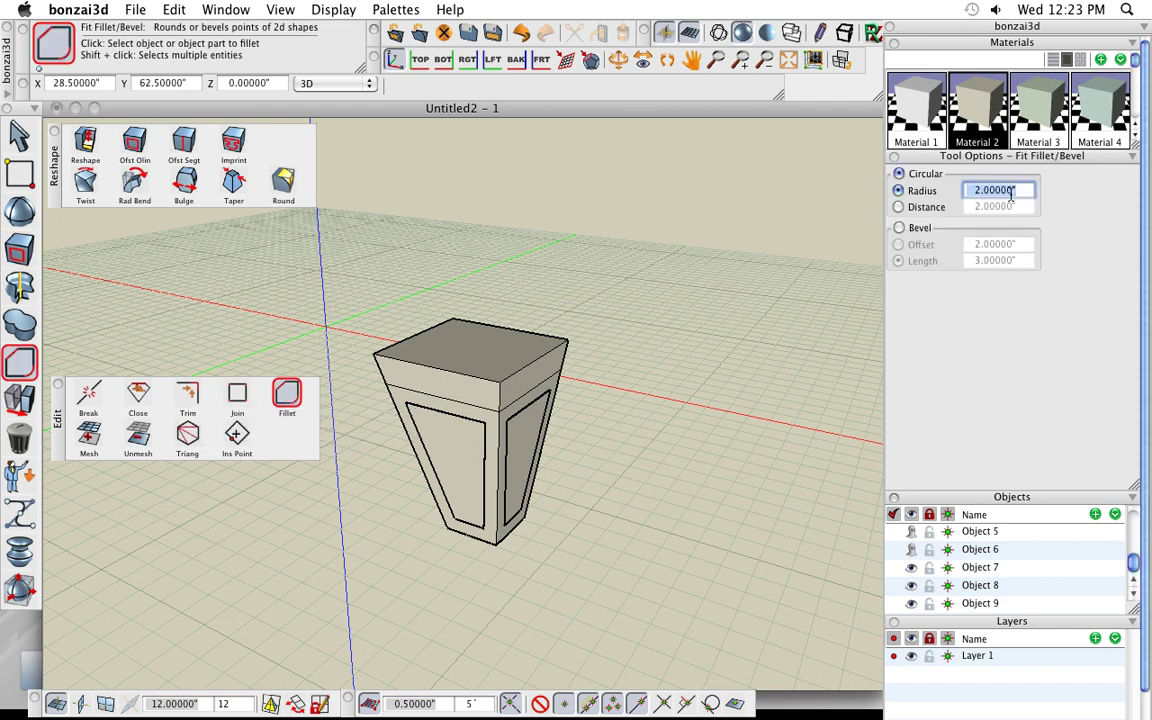
text(.5)
key(Return)
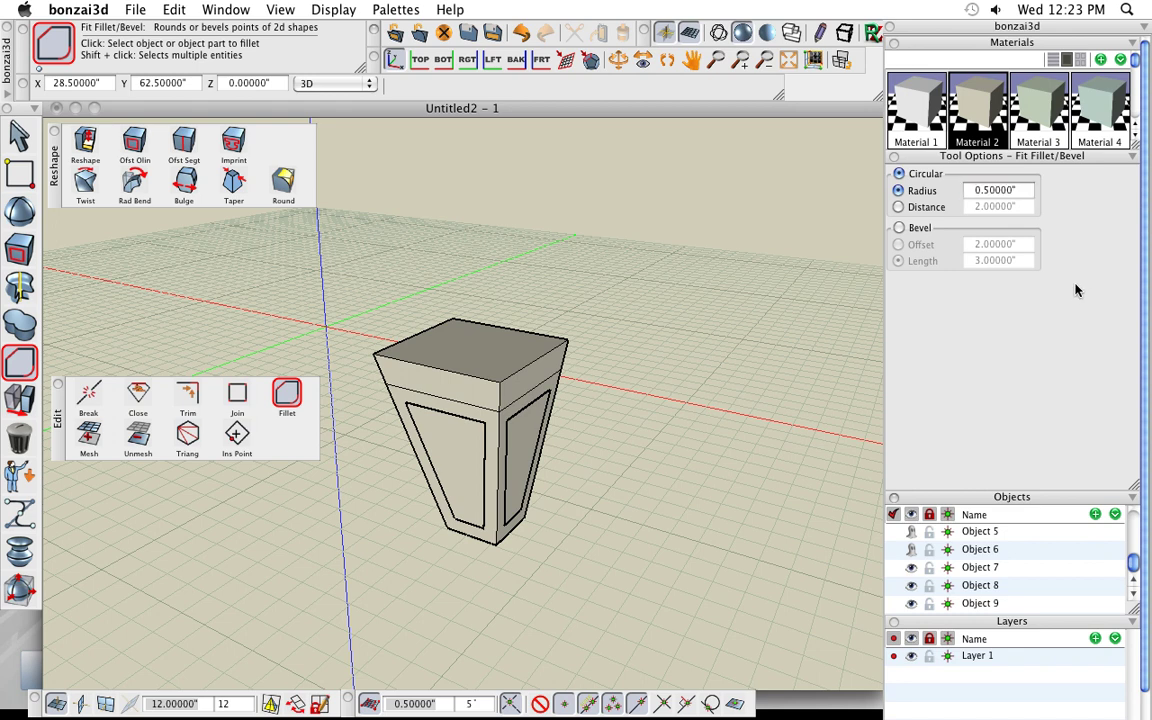
click(461, 434)
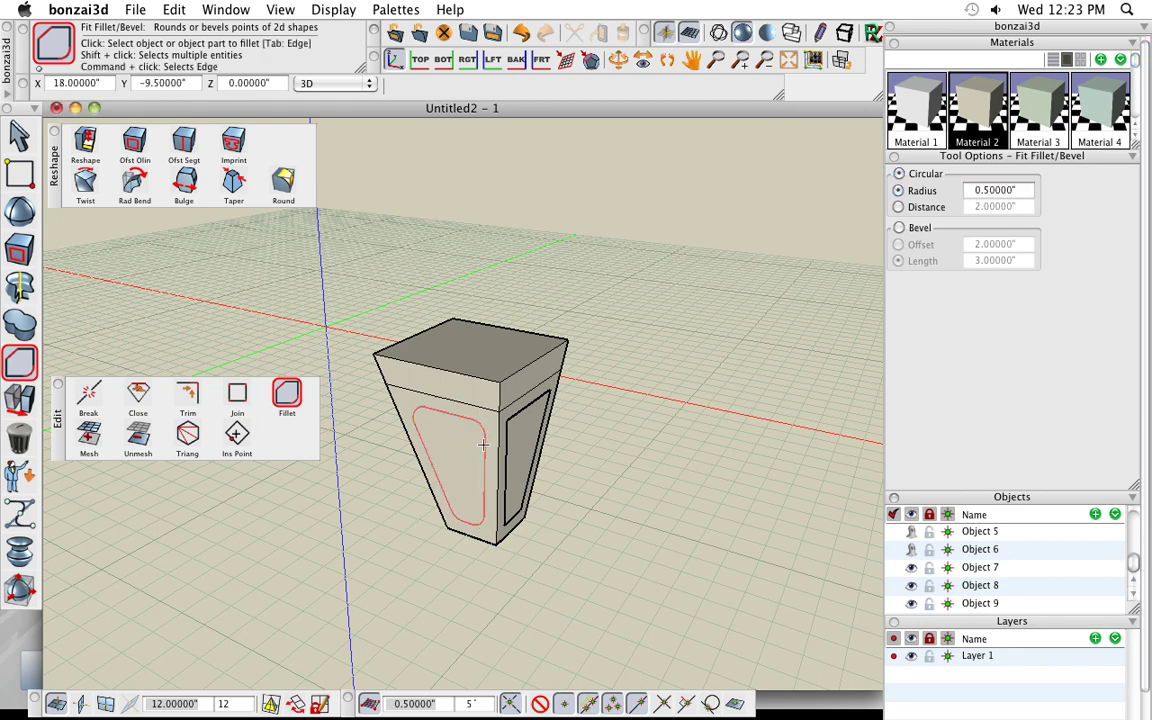
Fillet the corners of the panel outline on the adjacent side face with a 0.5" radius.
click(530, 428)
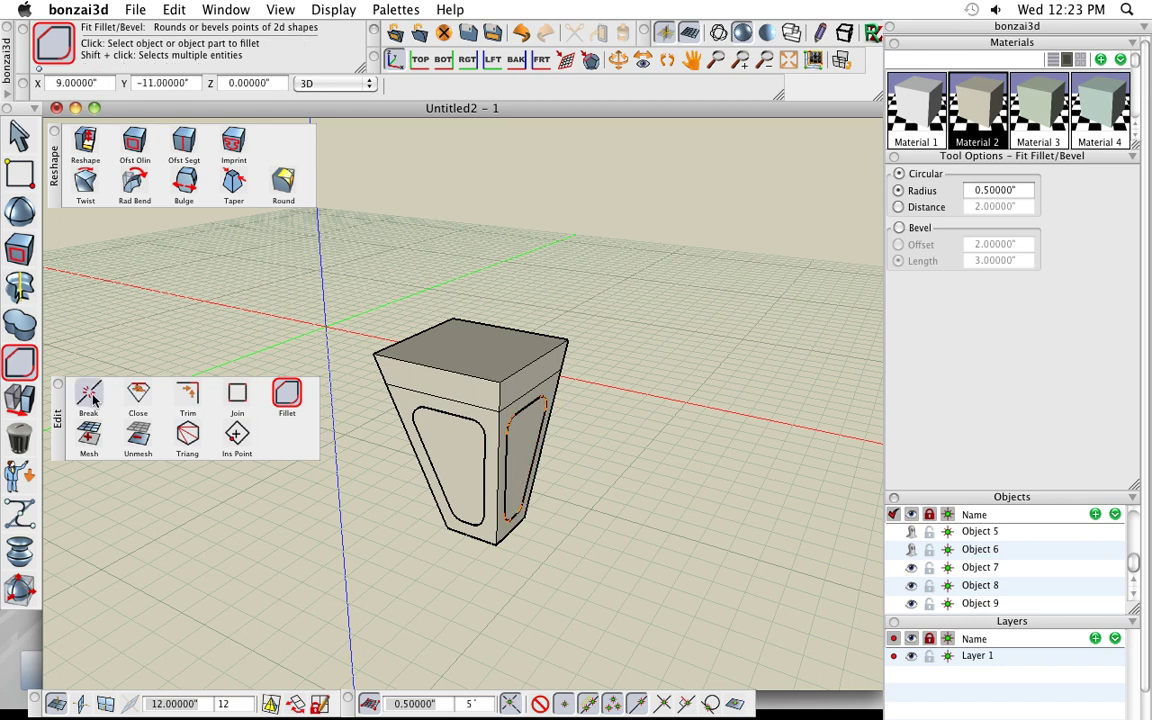
click(57, 384)
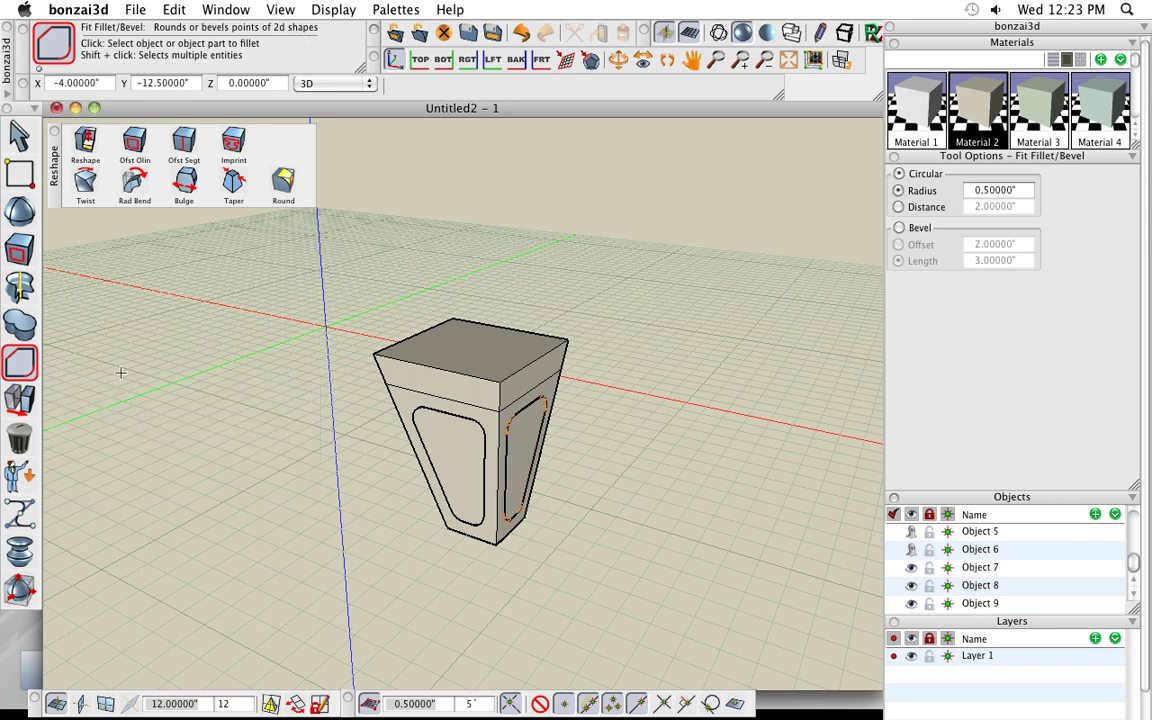
Imprint the two rounded panel outlines into the side faces of the tapered block.
click(234, 146)
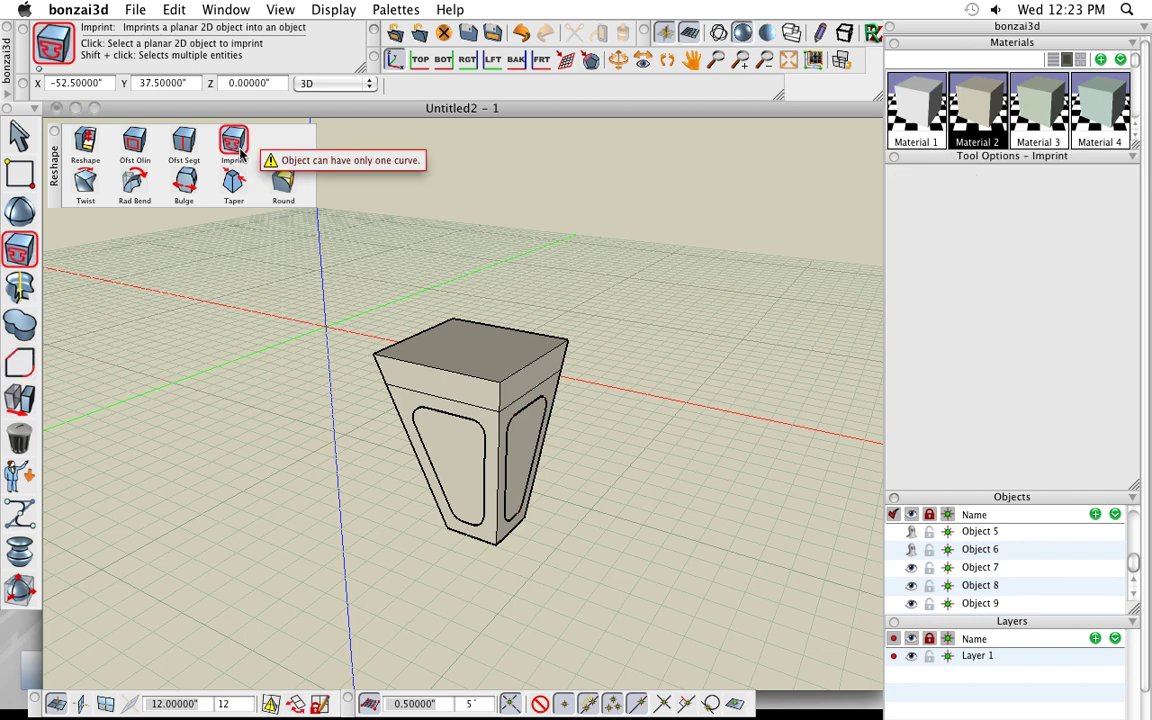
click(455, 445)
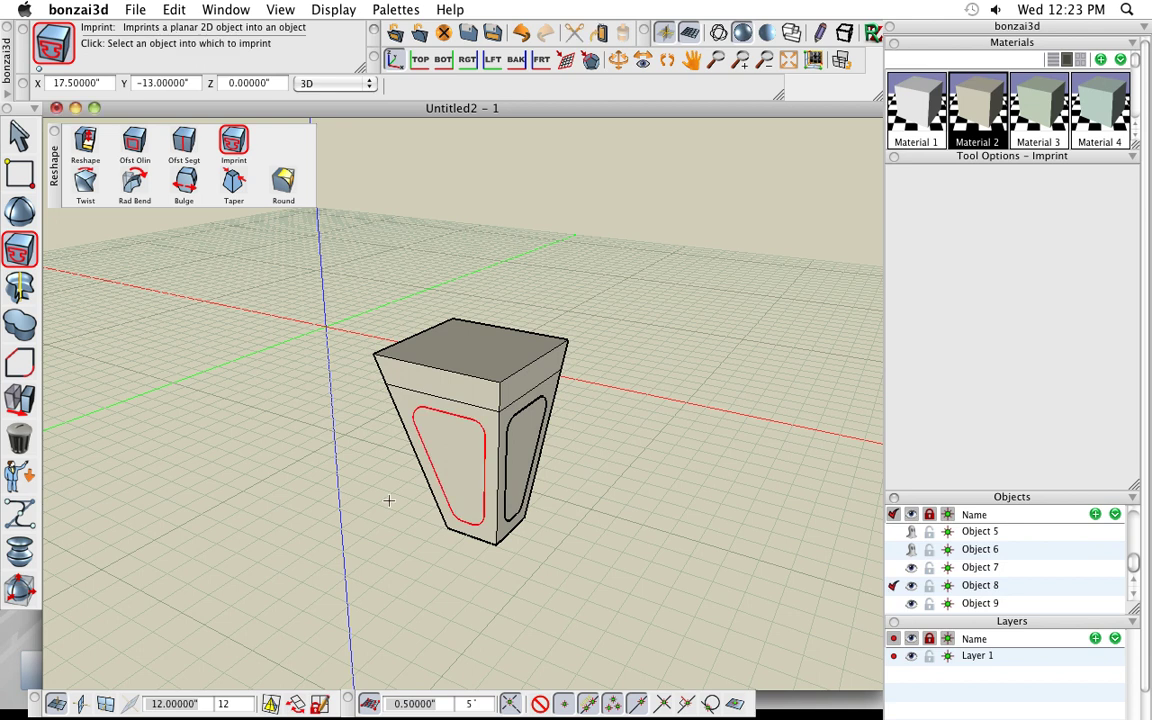
click(425, 375)
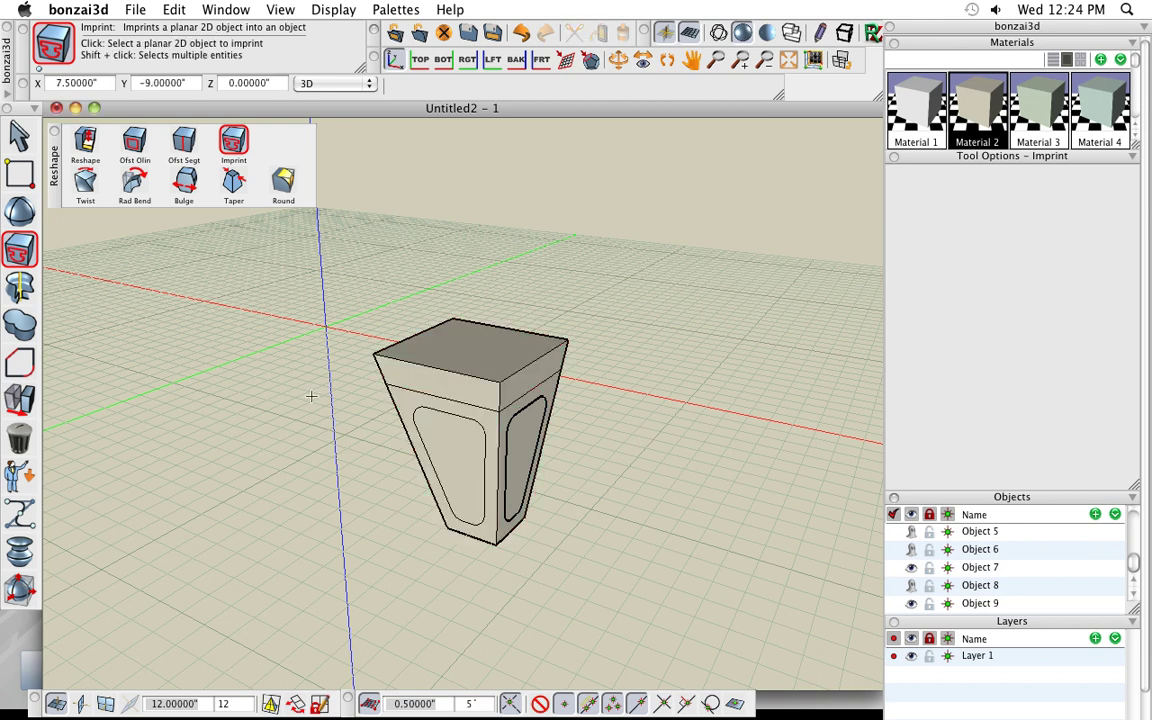
click(522, 415)
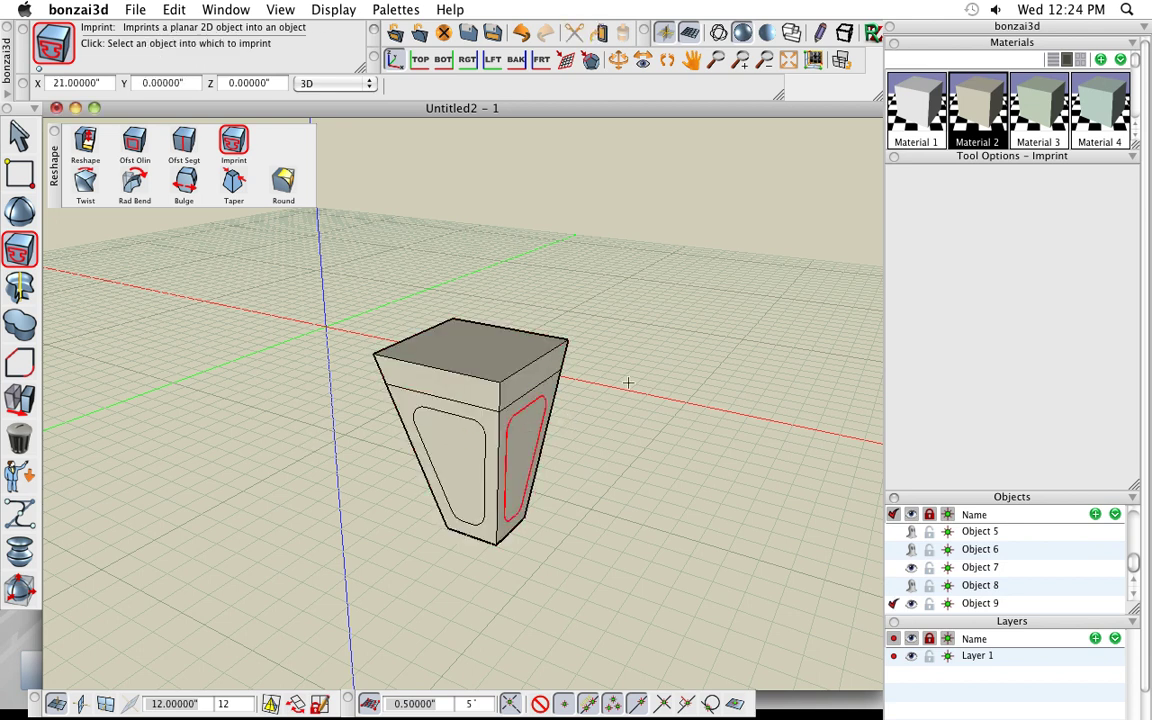
click(550, 370)
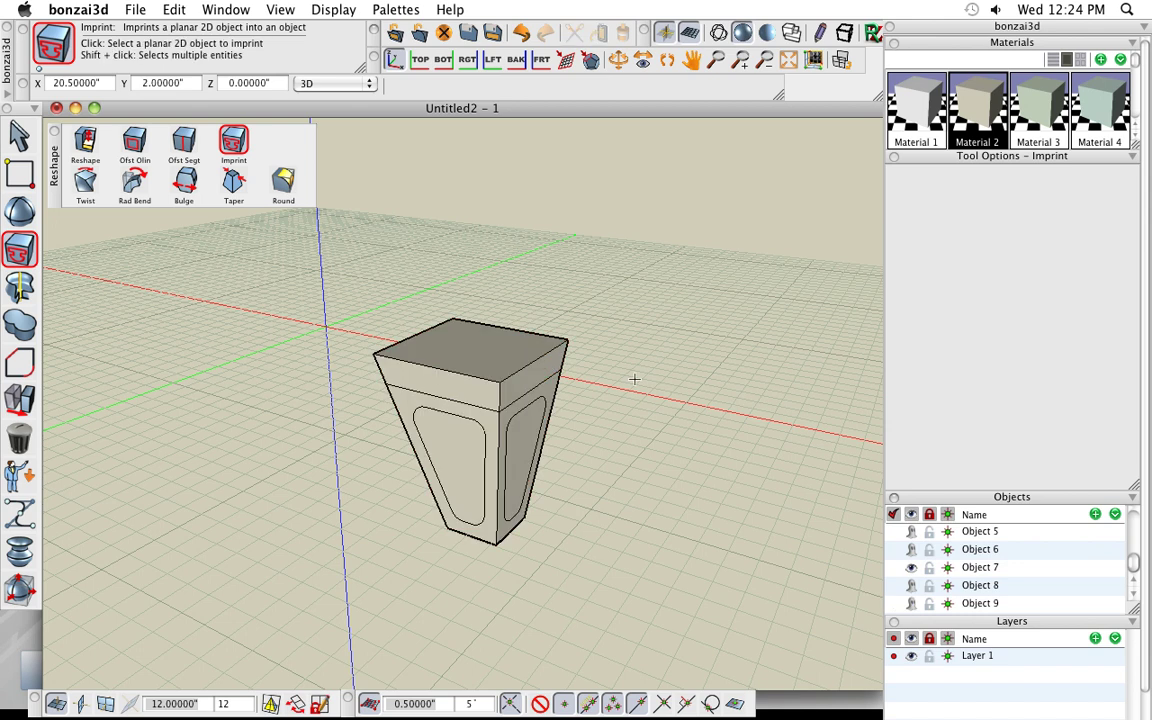
Reshape both imprinted panel faces inward by -0.5", perpendicular to their surfaces.
click(88, 145)
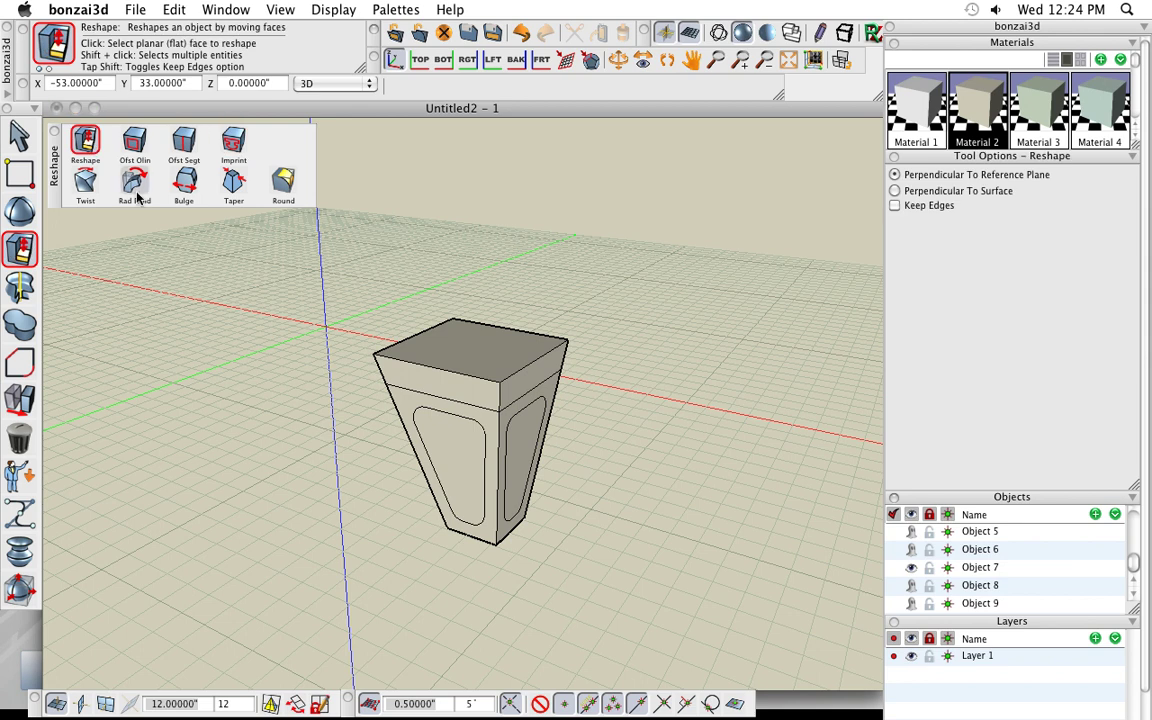
click(458, 455)
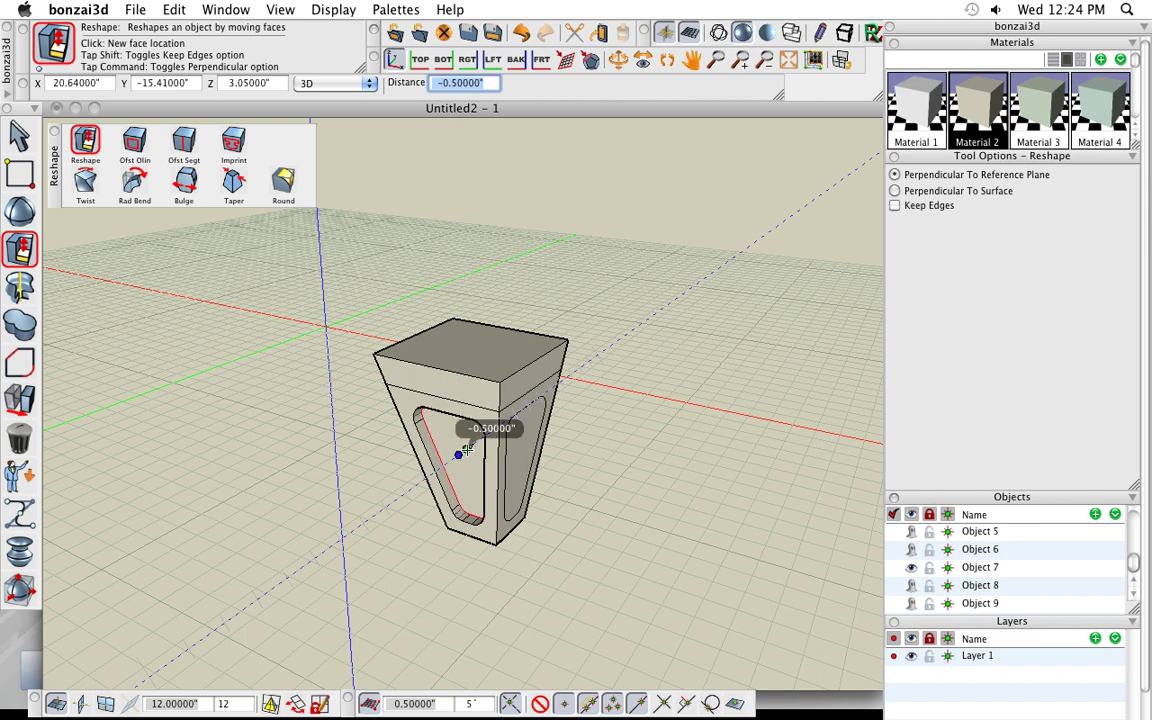
click(465, 450)
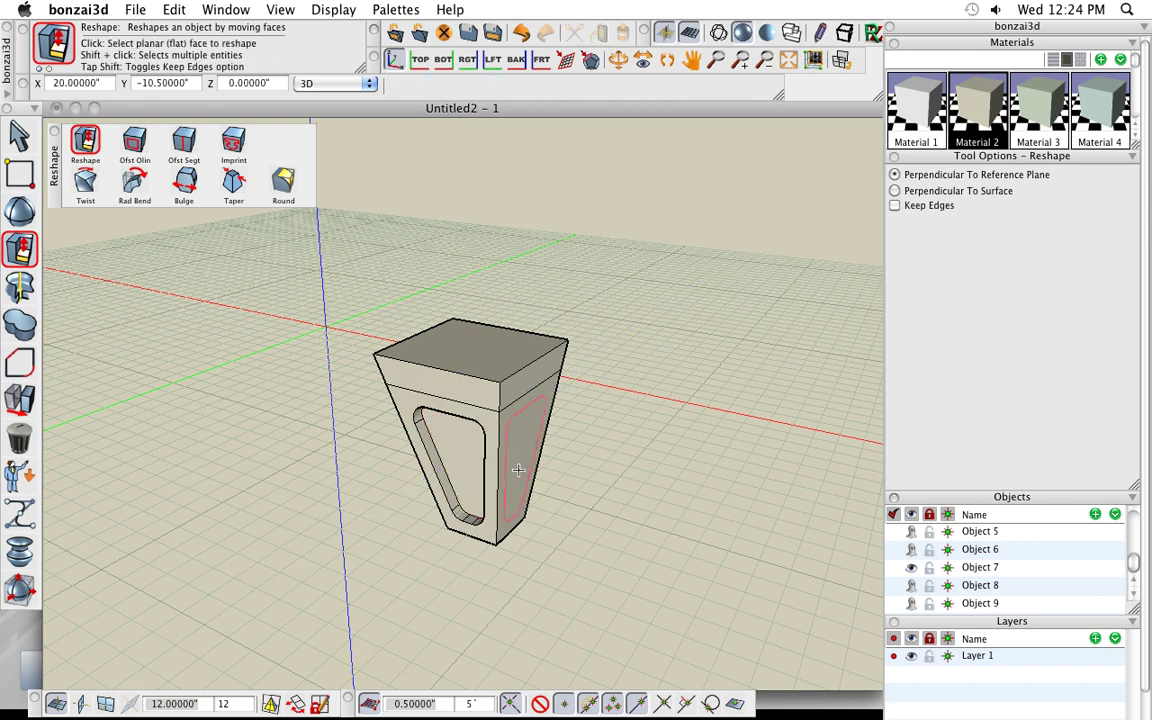
click(518, 468)
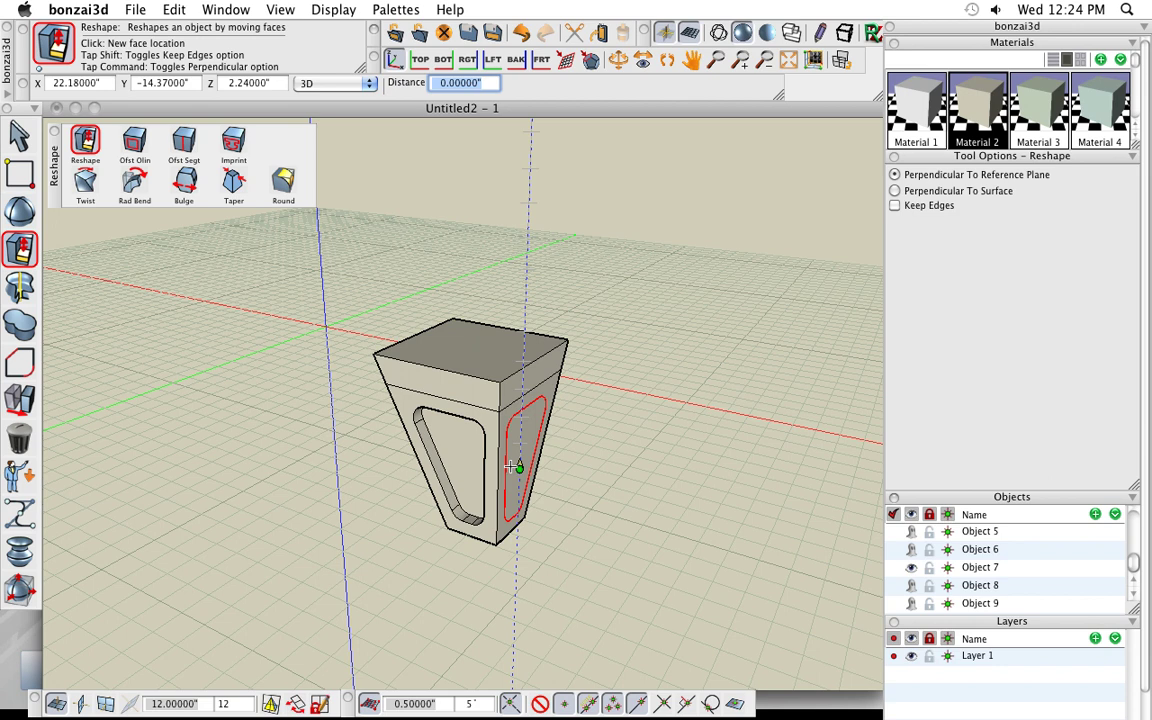
key(super)
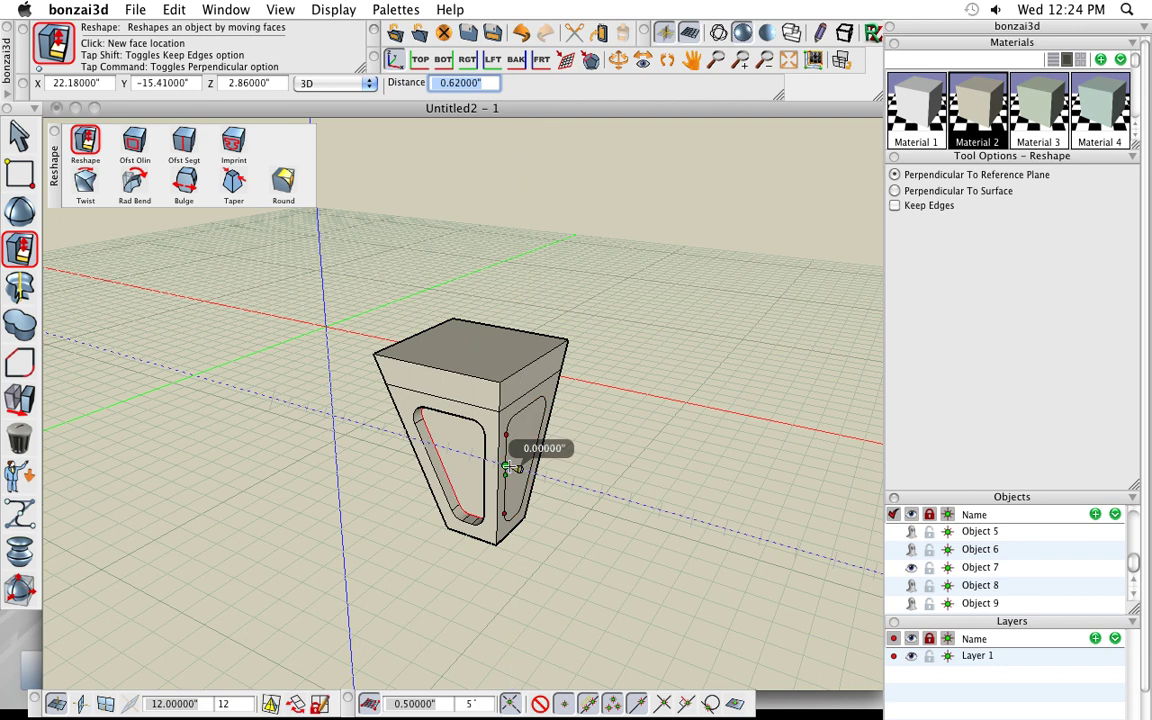
text(-.5)
key(Return)
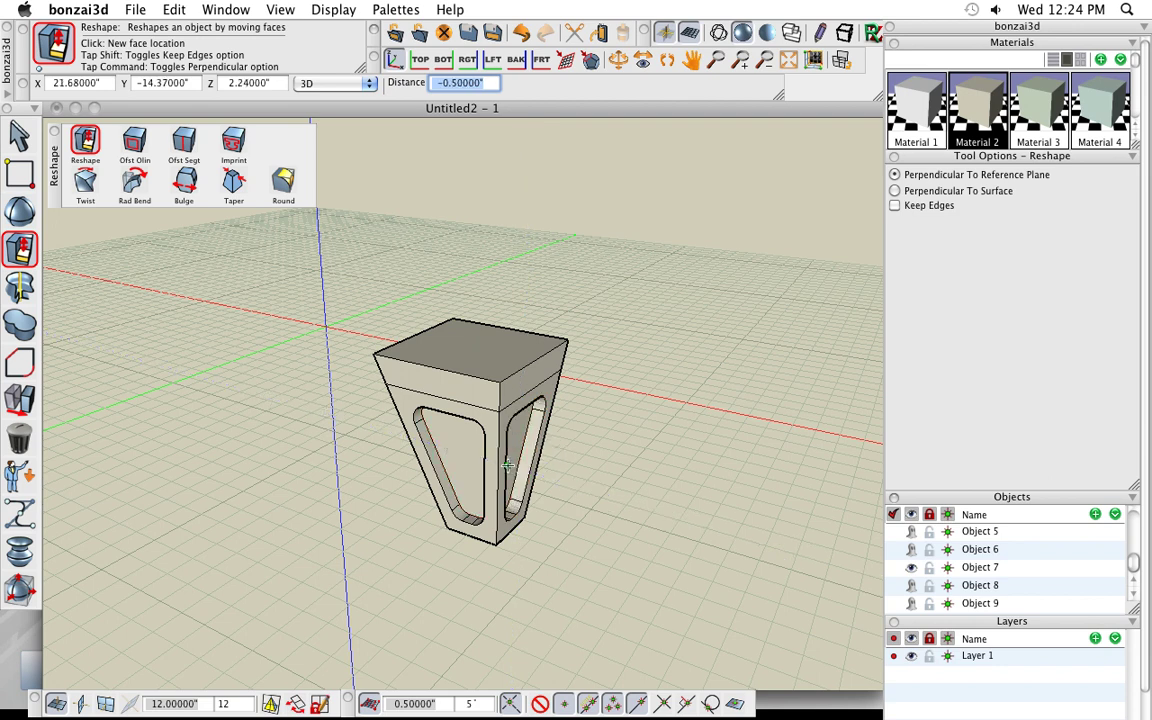
Draw a flat 2D circle with a 0.5" radius on the ground plane in front of the tapered block.
key(v)
drag(577, 397, 614, 525)
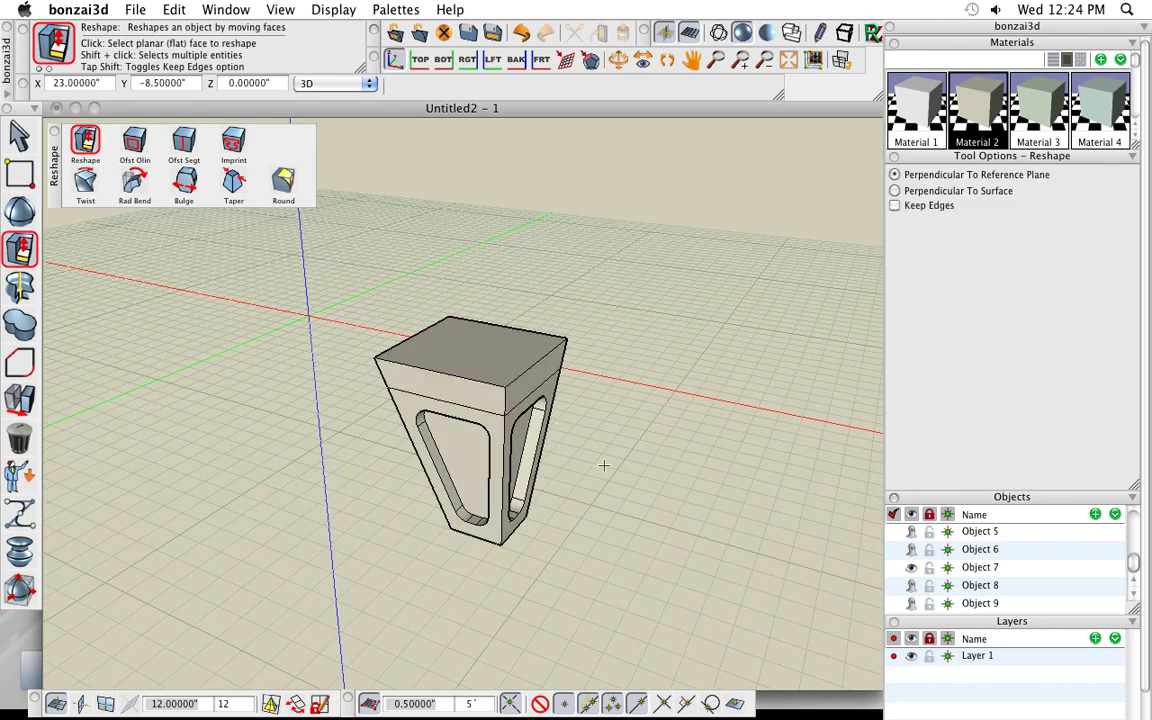
drag(604, 465, 590, 465)
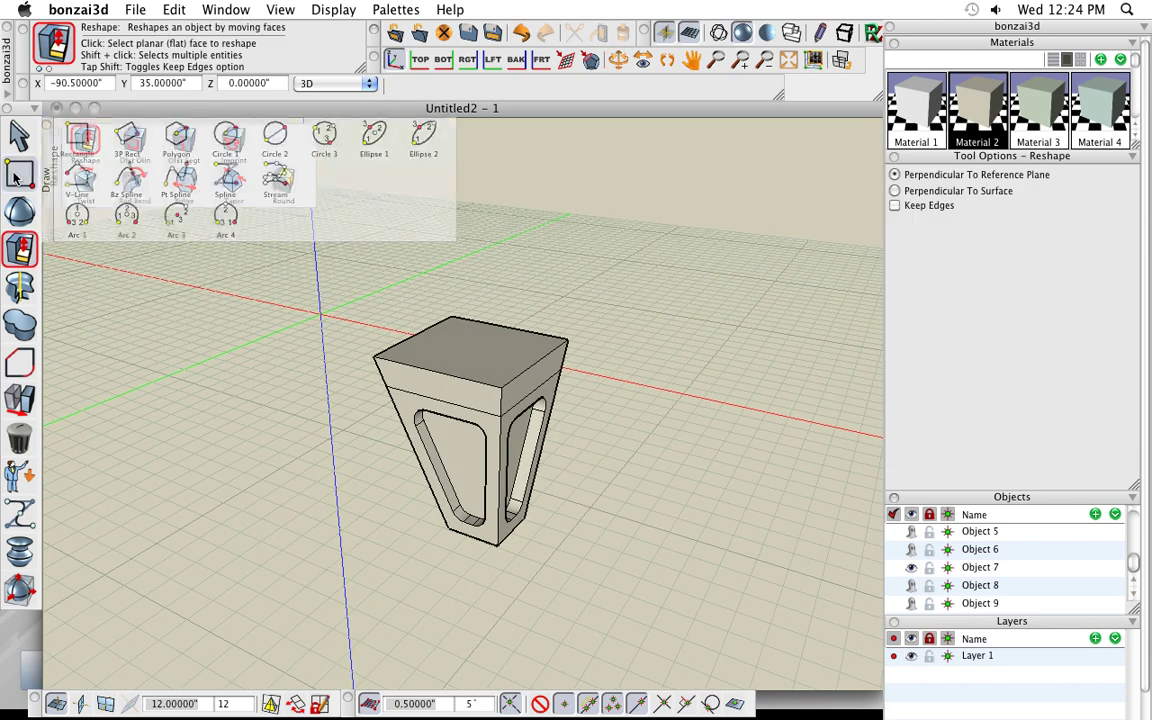
mouse_move(16, 165)
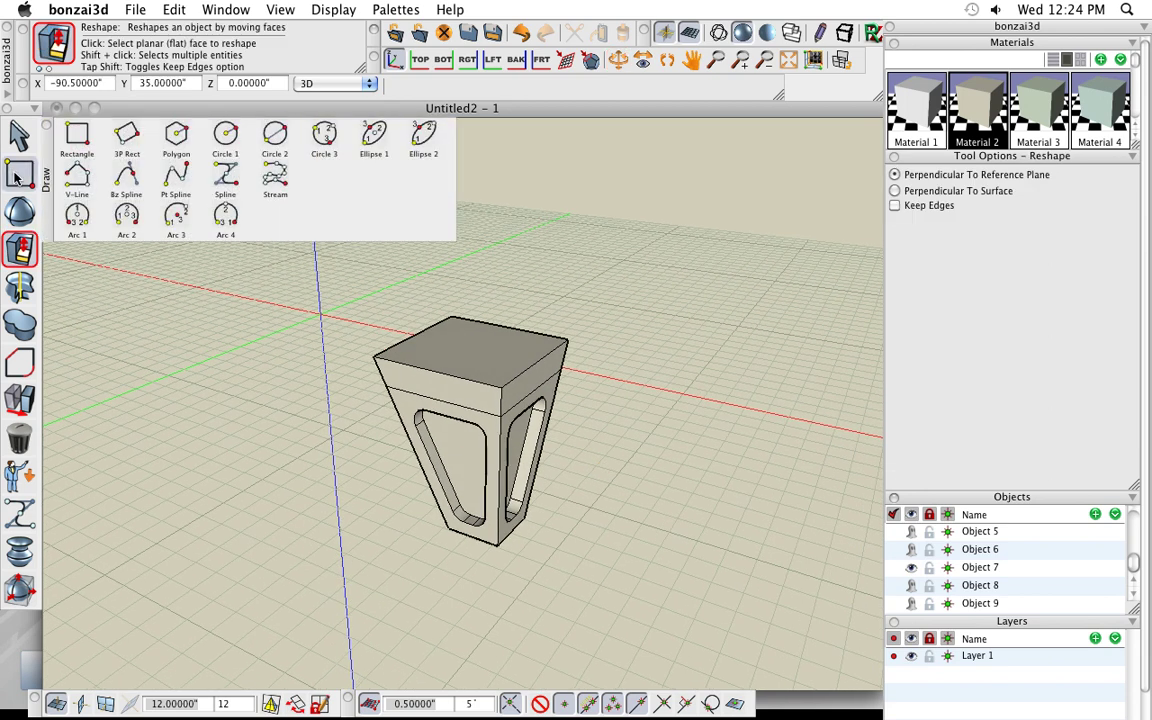
click(225, 136)
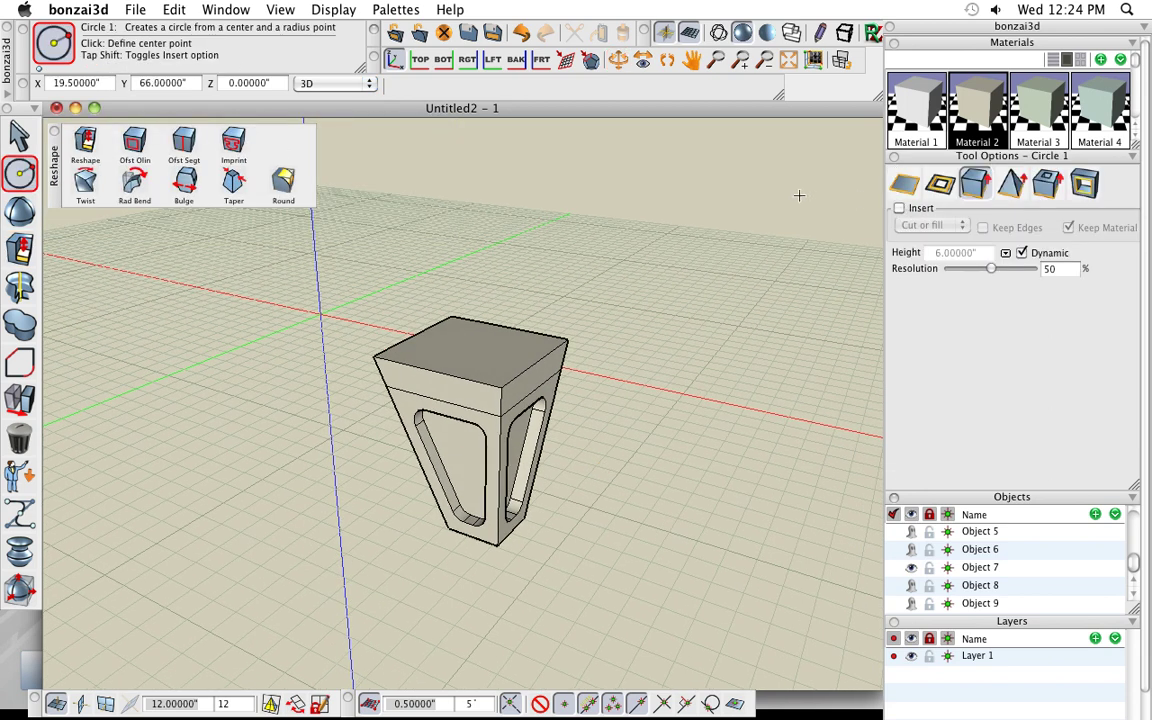
mouse_move(20, 172)
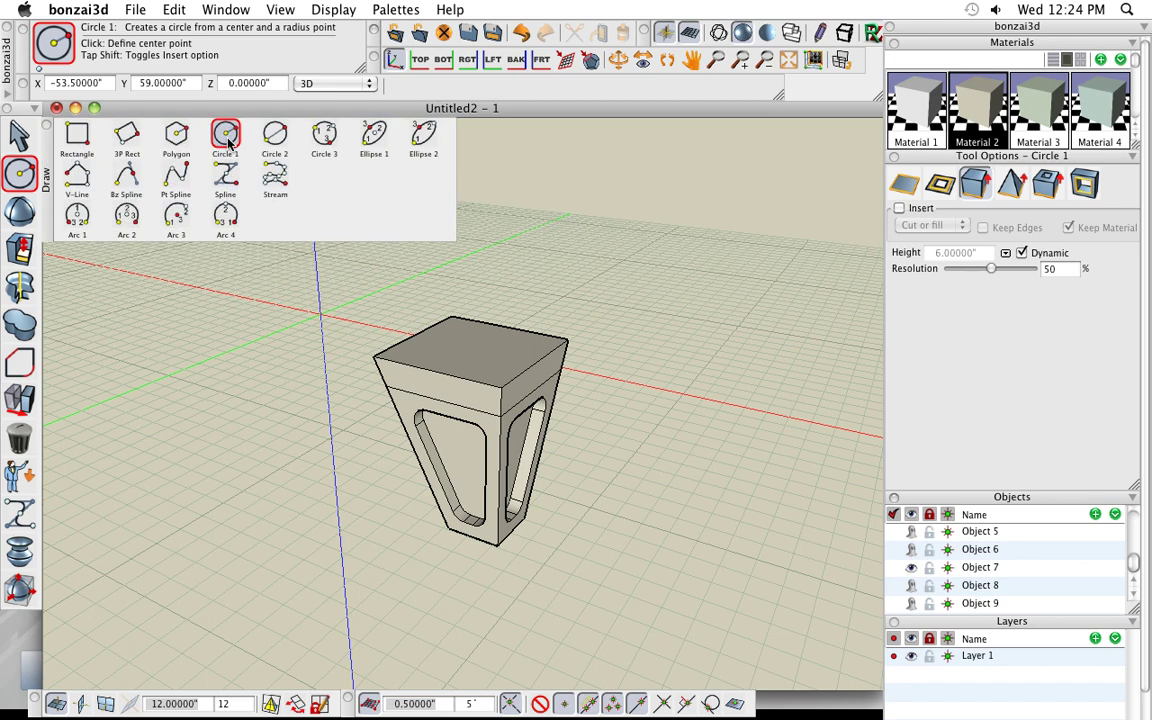
click(228, 143)
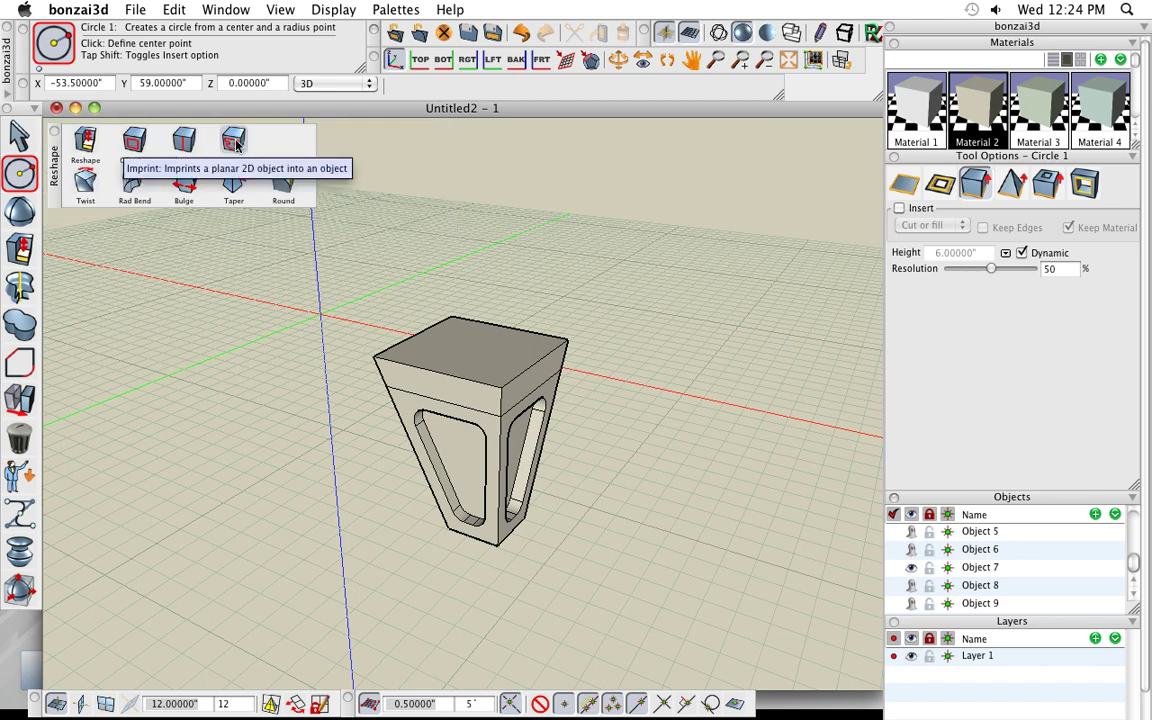
click(905, 186)
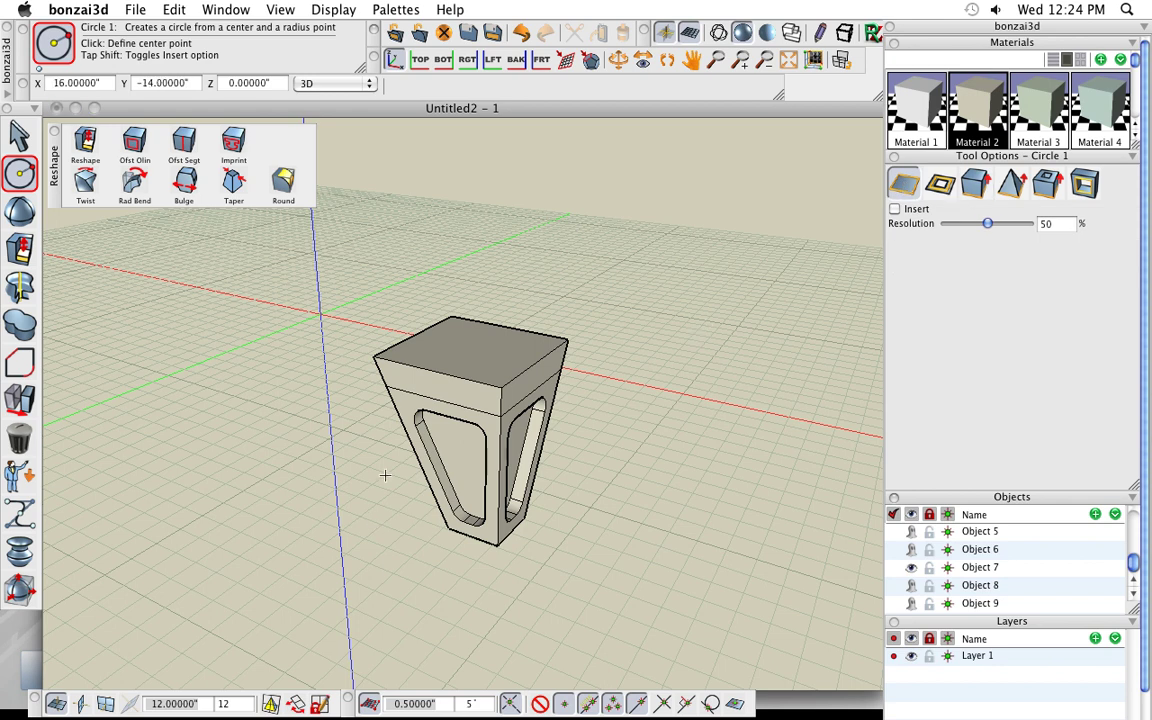
click(369, 548)
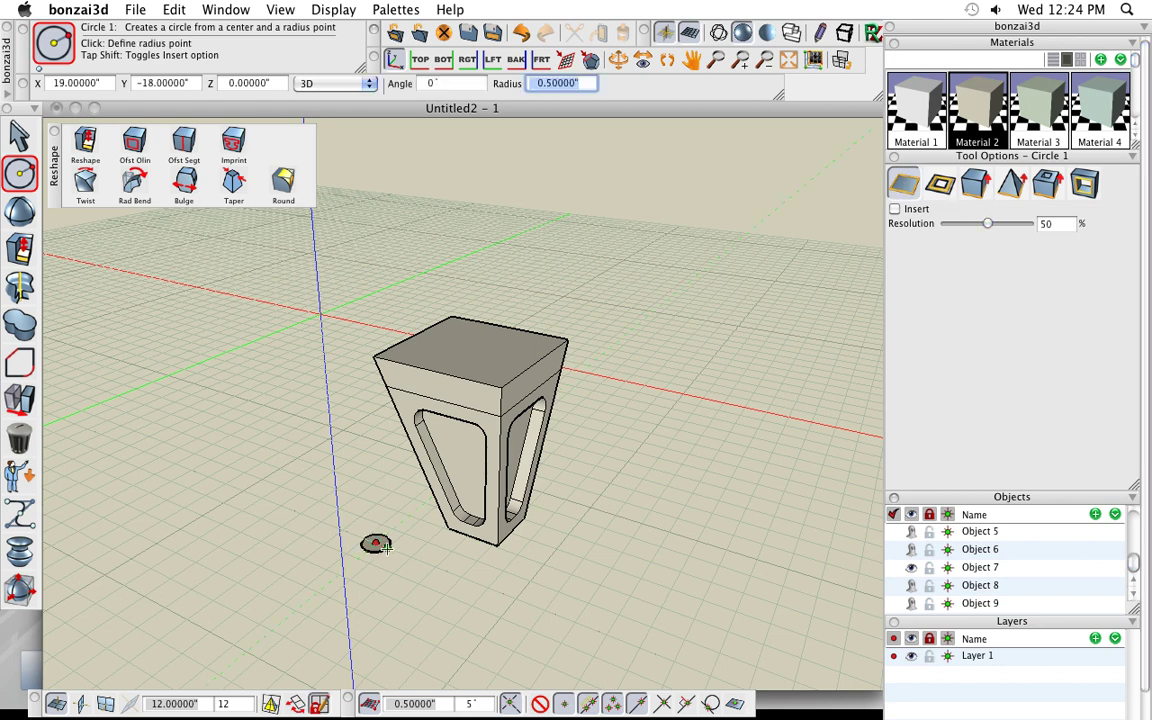
click(386, 547)
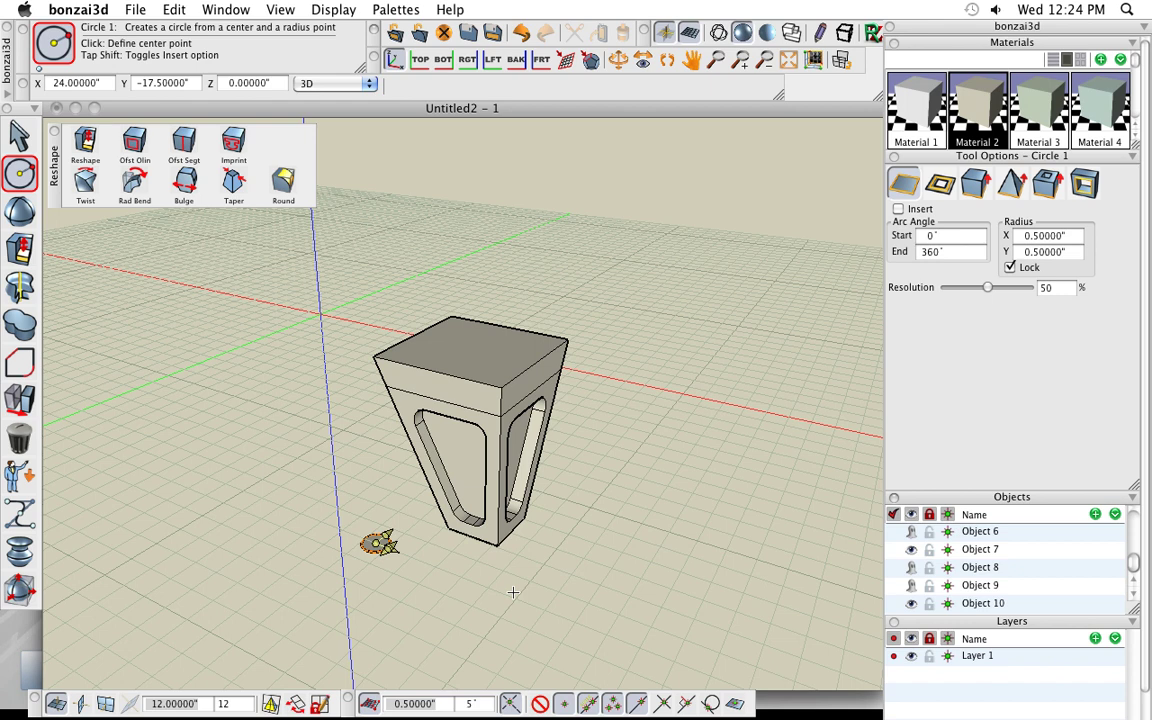
Axial Sweep the circle along the outline of the block's top face and set the sweep's model type to Smooth.
click(20, 248)
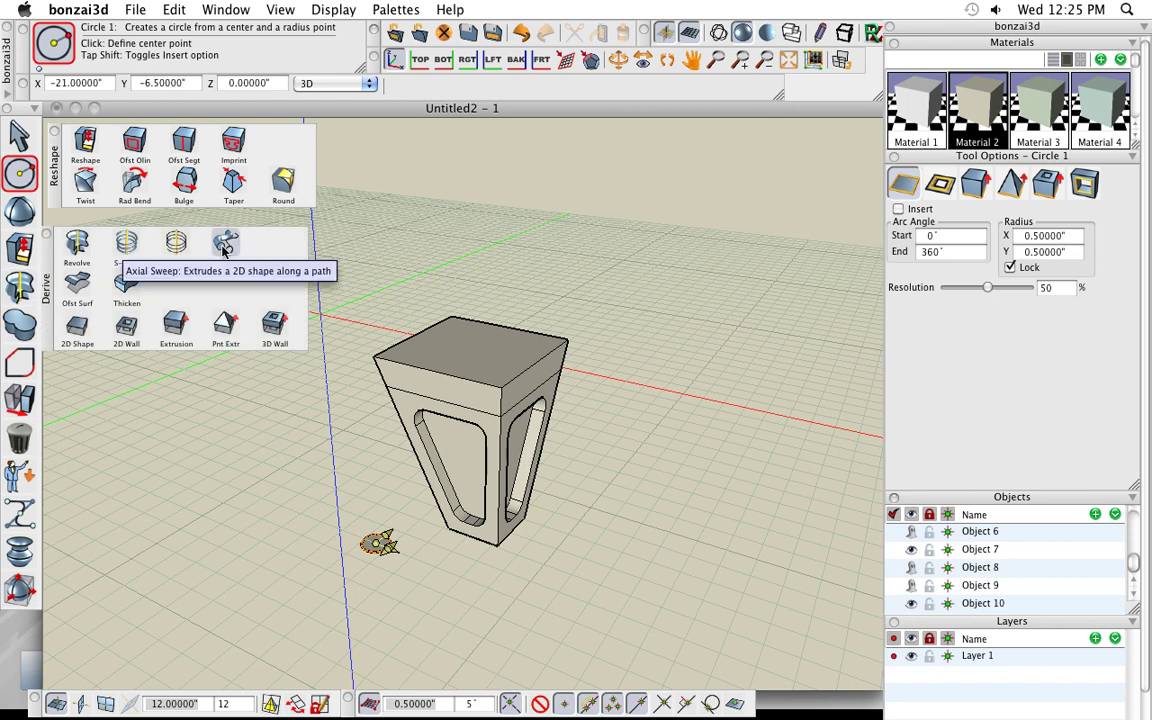
click(224, 250)
click(26, 266)
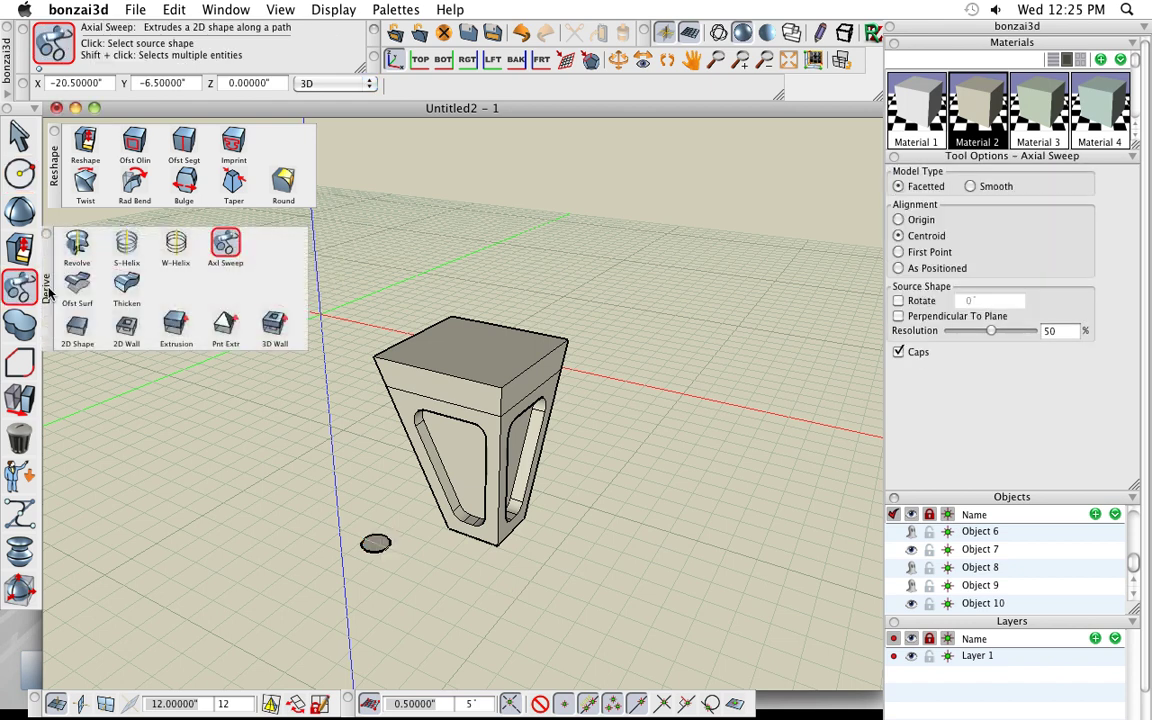
click(228, 260)
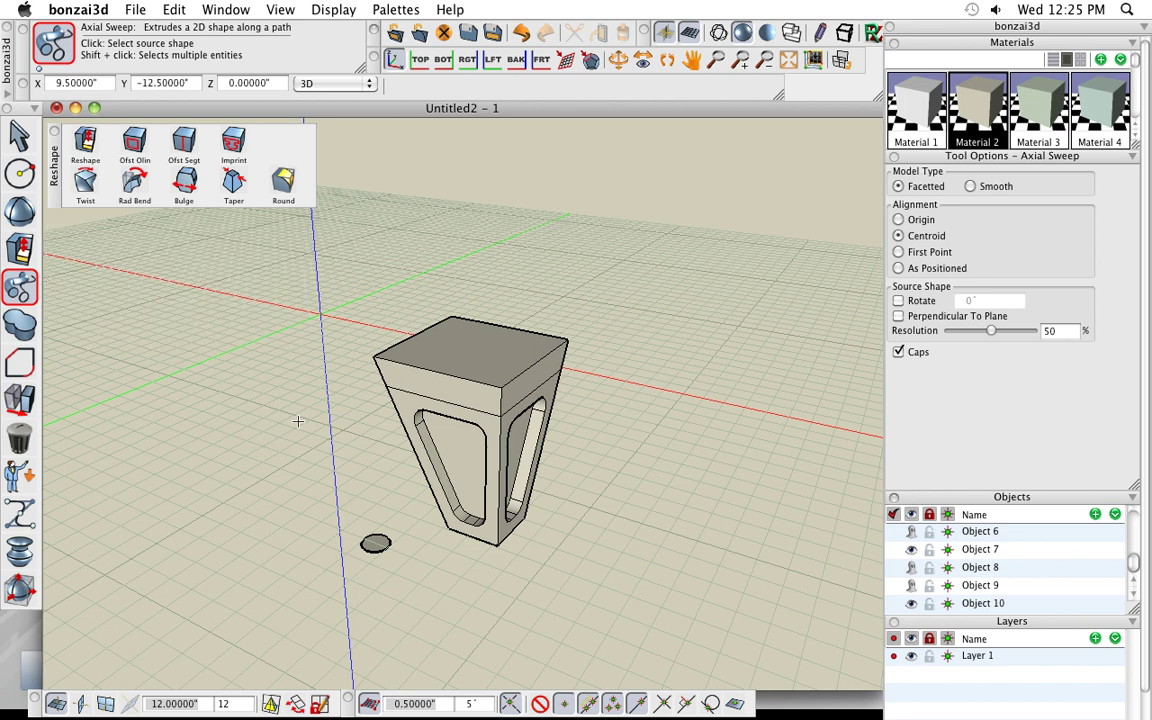
click(376, 543)
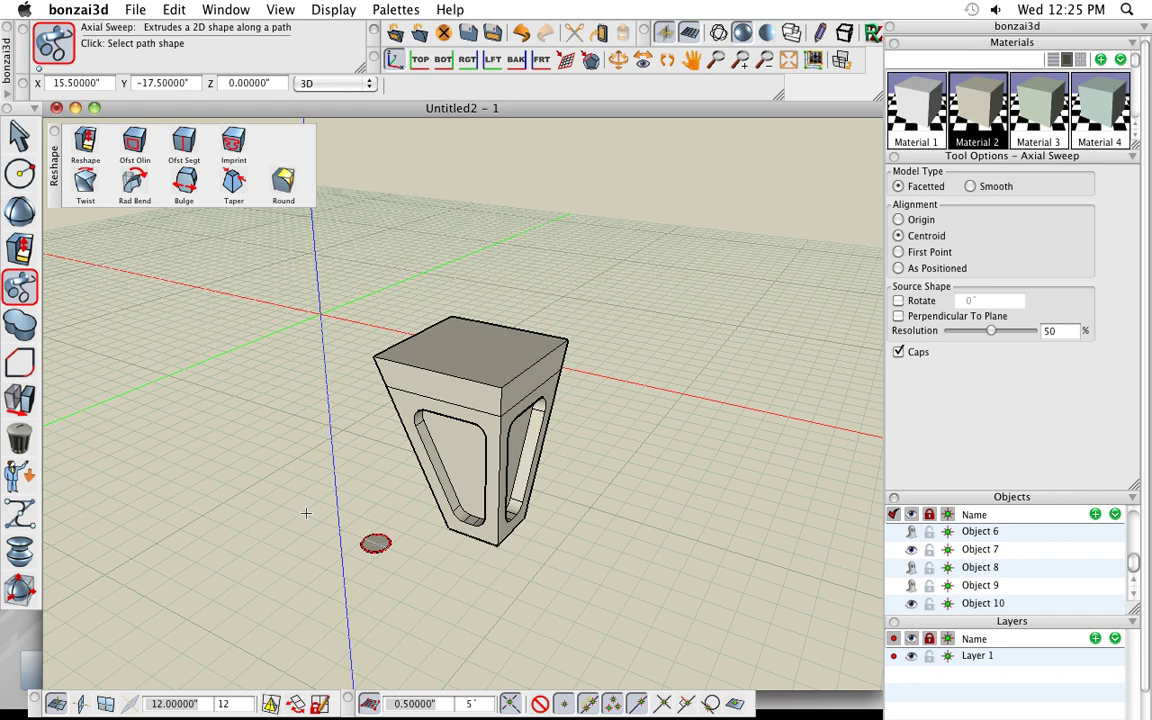
click(472, 343)
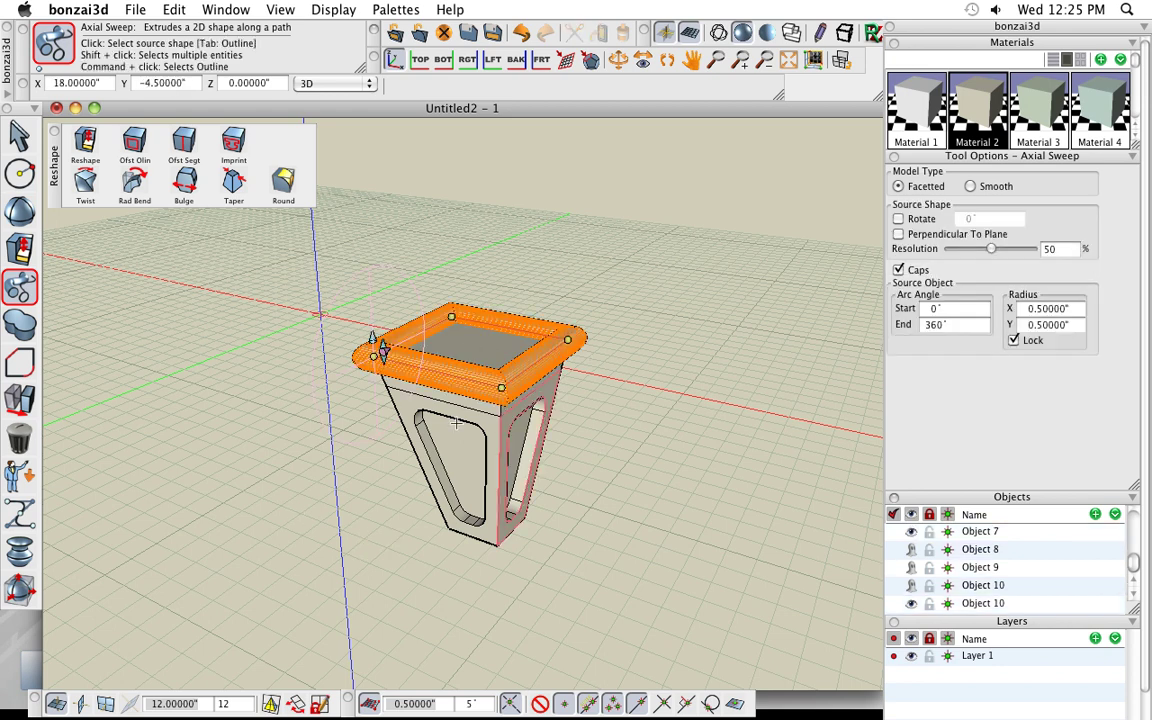
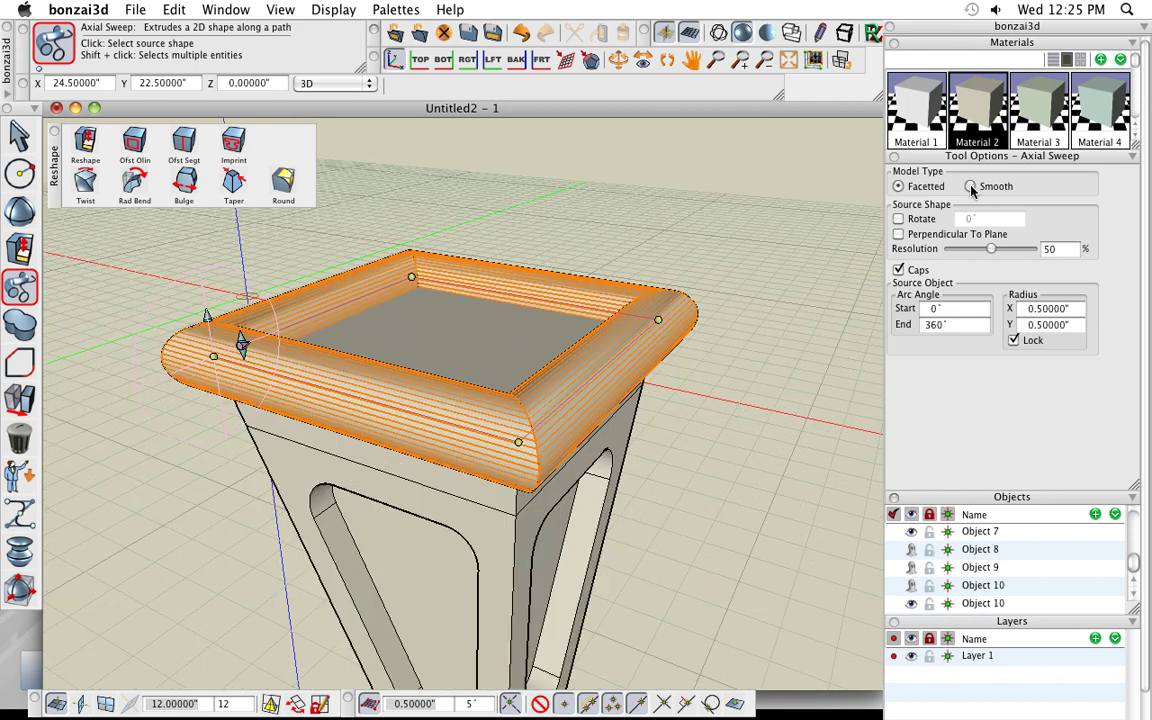
click(971, 187)
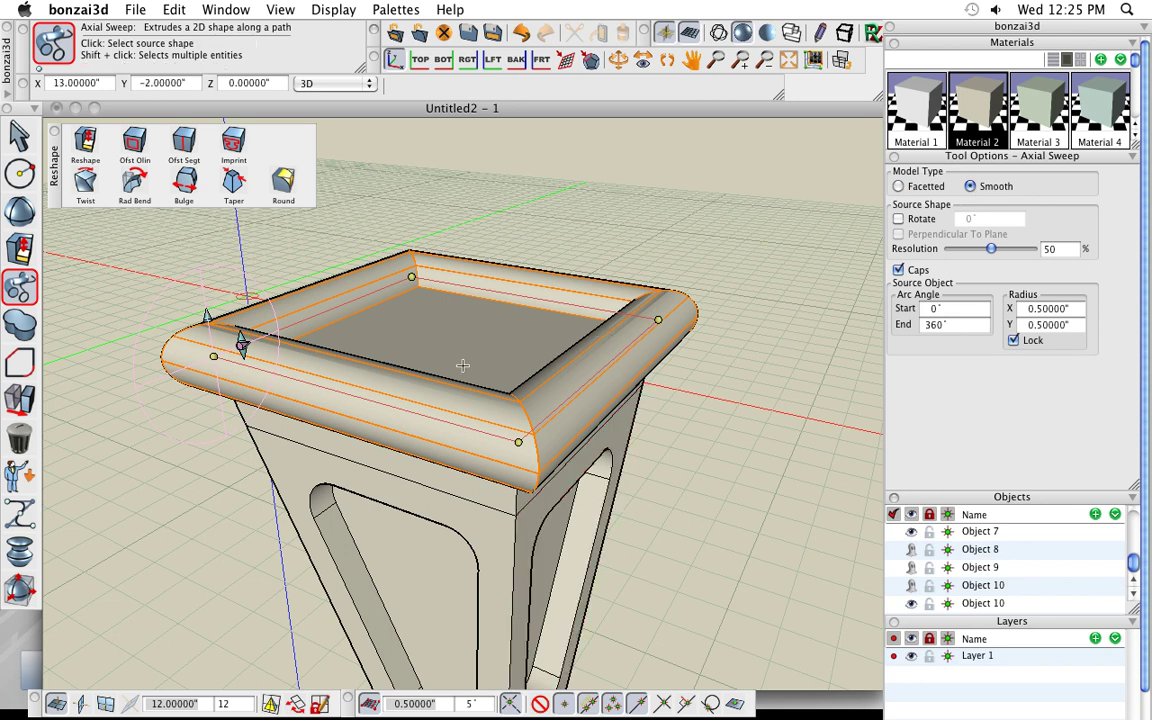
Move the swept rim down 0.5" on the block, perpendicular to the reference plane.
scroll(462, 366, down, 5)
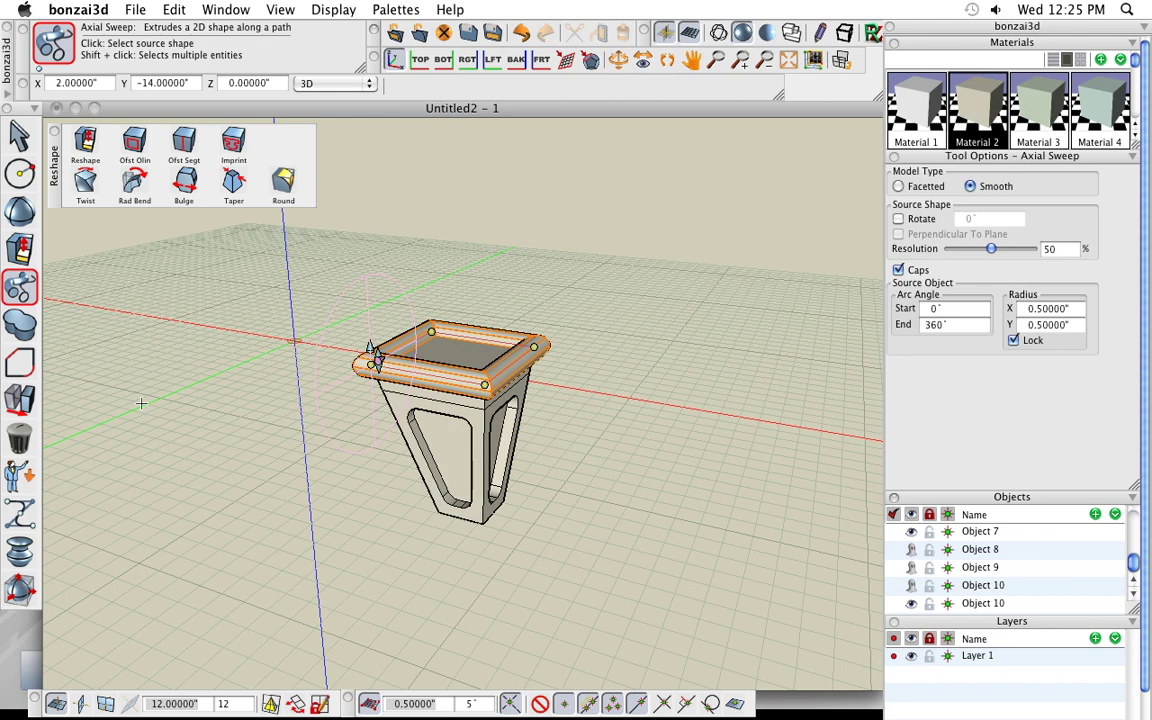
click(19, 399)
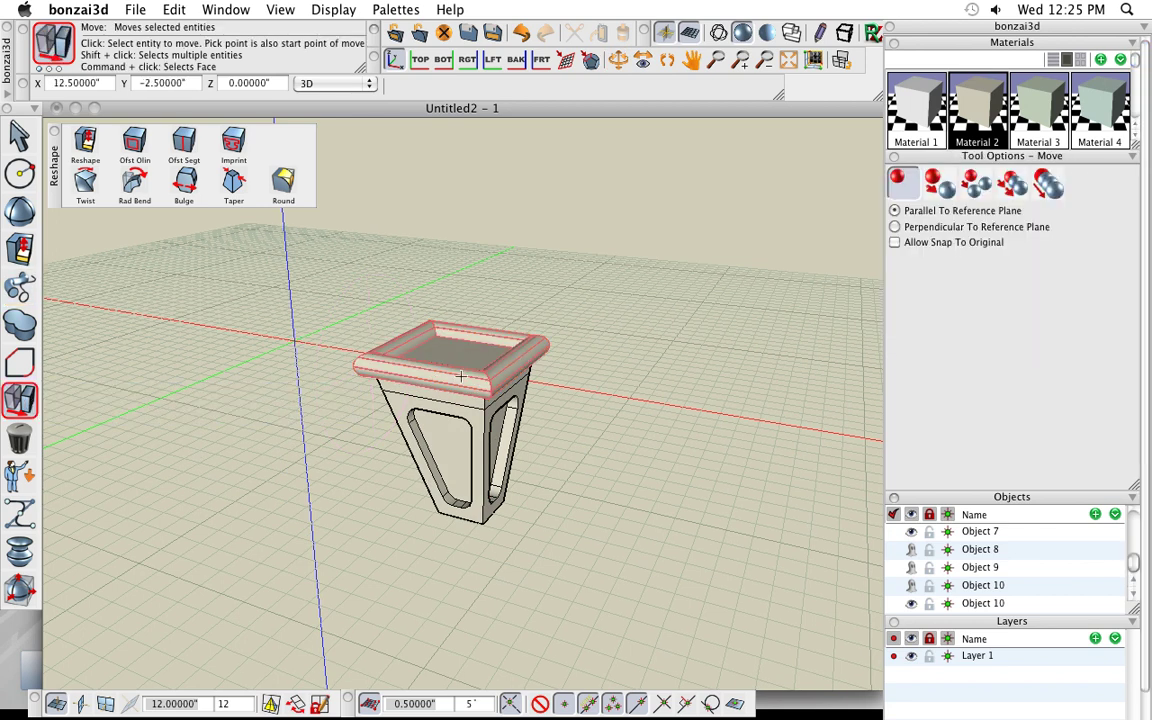
scroll(560, 380, up, 3)
click(540, 338)
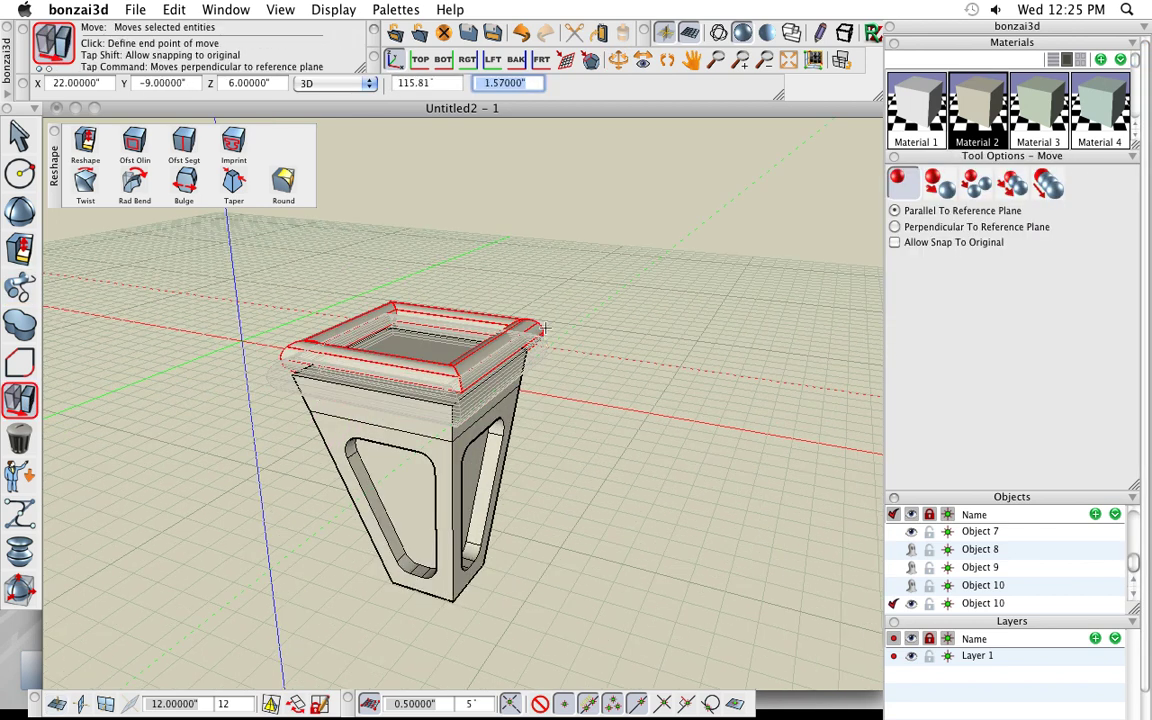
key(super)
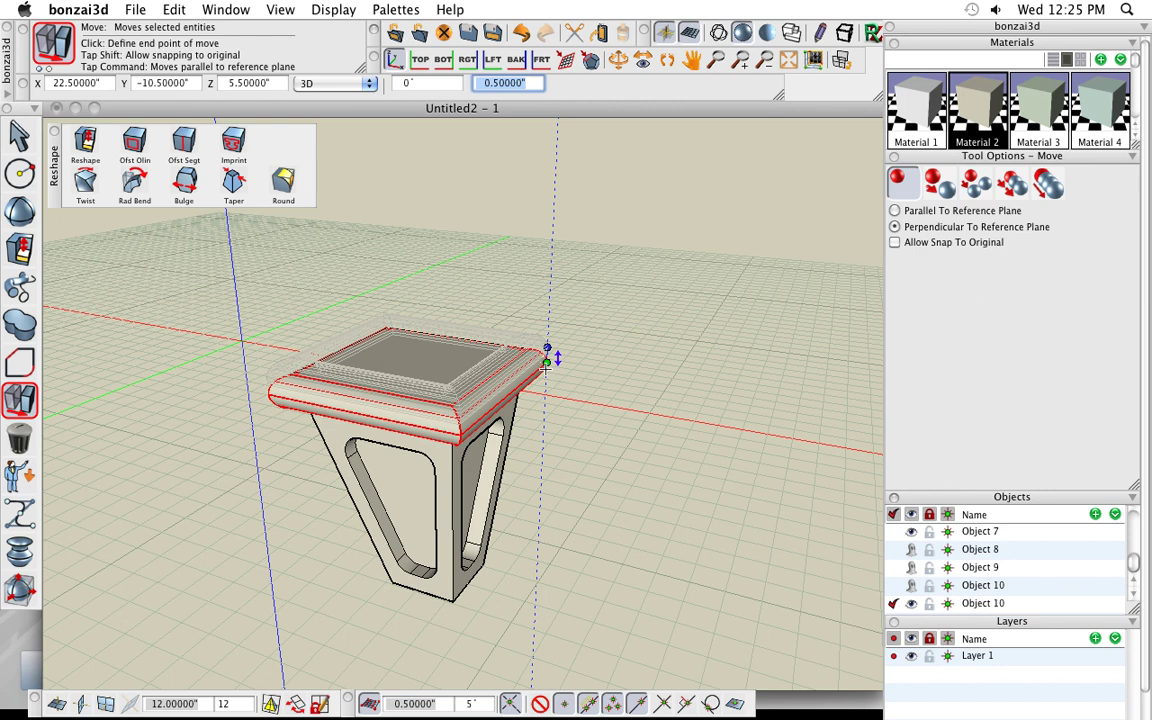
click(548, 360)
Reveal the hidden objects so the whole armchair is shown above the finished leg.
mouse_move(591, 514)
middle_down()
mouse_move(560, 555)
mouse_move(548, 501)
mouse_move(600, 497)
middle_up()
scroll(549, 501, down, 3)
scroll(423, 477, down, 3)
middle_drag(426, 478, 442, 527)
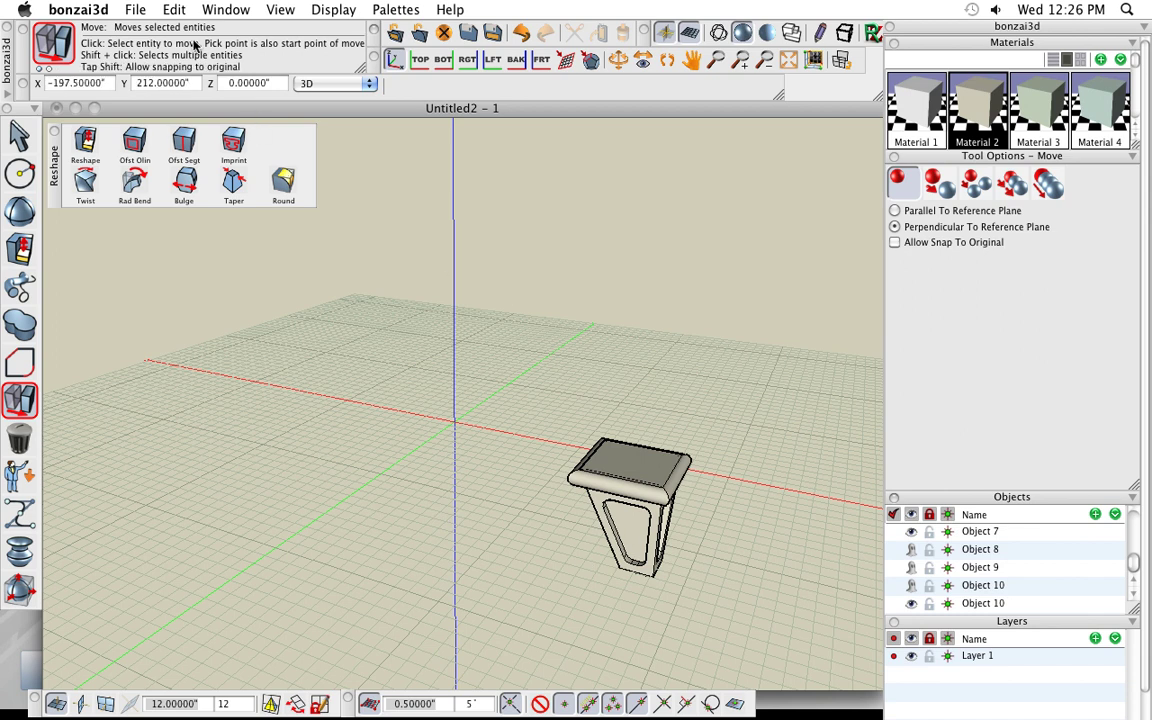
click(174, 10)
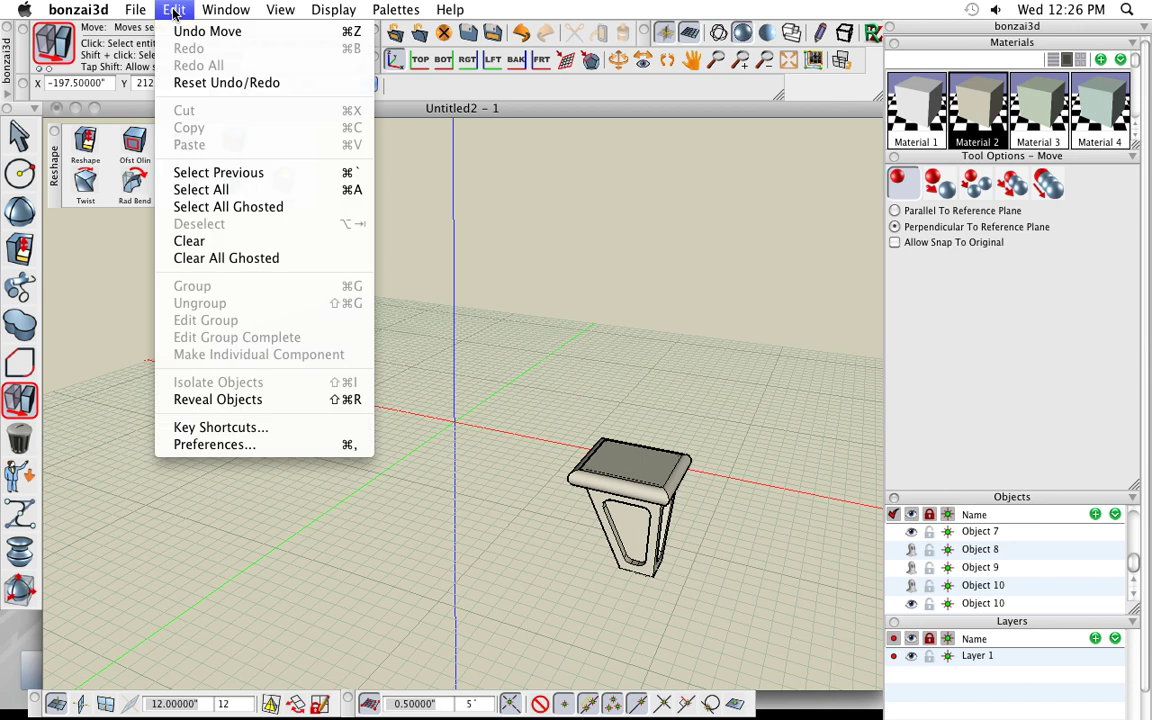
click(291, 400)
scroll(329, 419, down, 5)
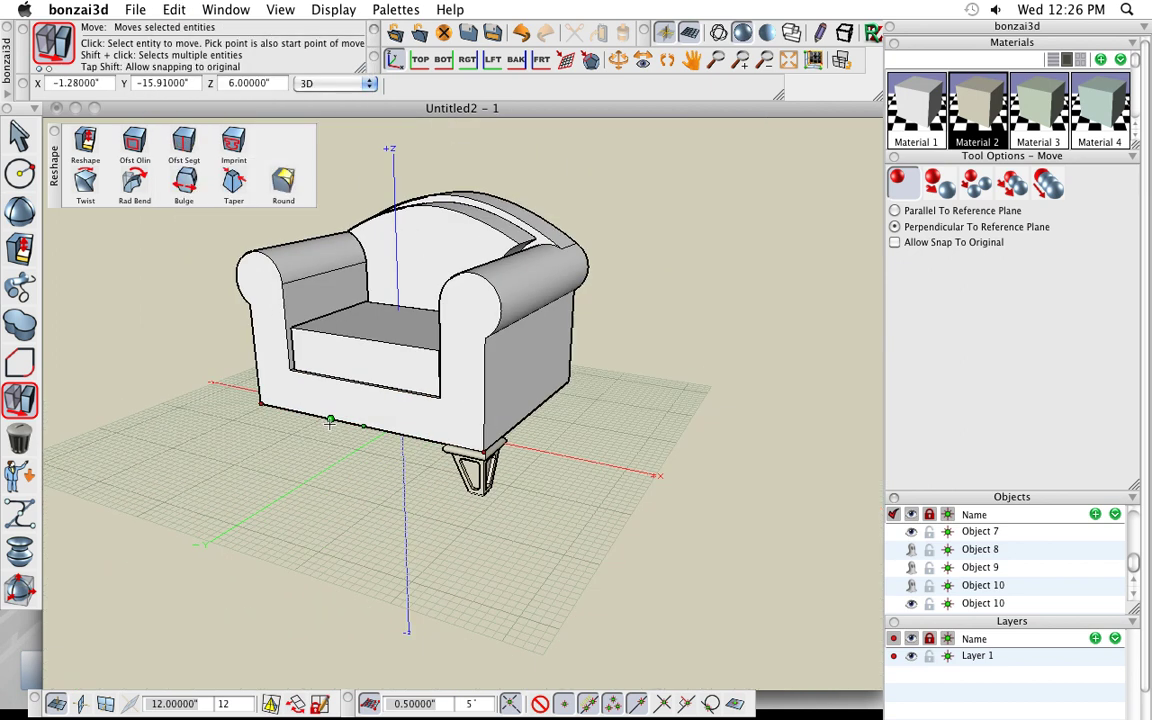
middle_drag(438, 392, 470, 460)
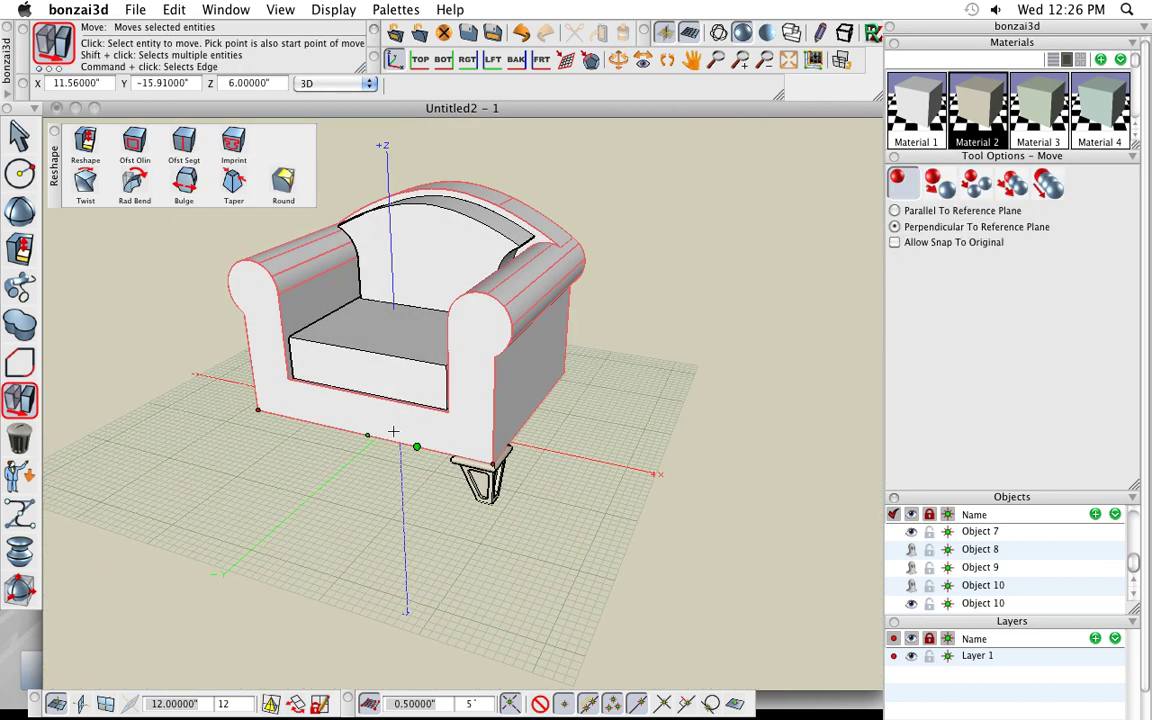
Select the tapered leg together with its swept rim and set the Mirror tool to create a copy.
key(h)
drag(437, 430, 441, 433)
key(m)
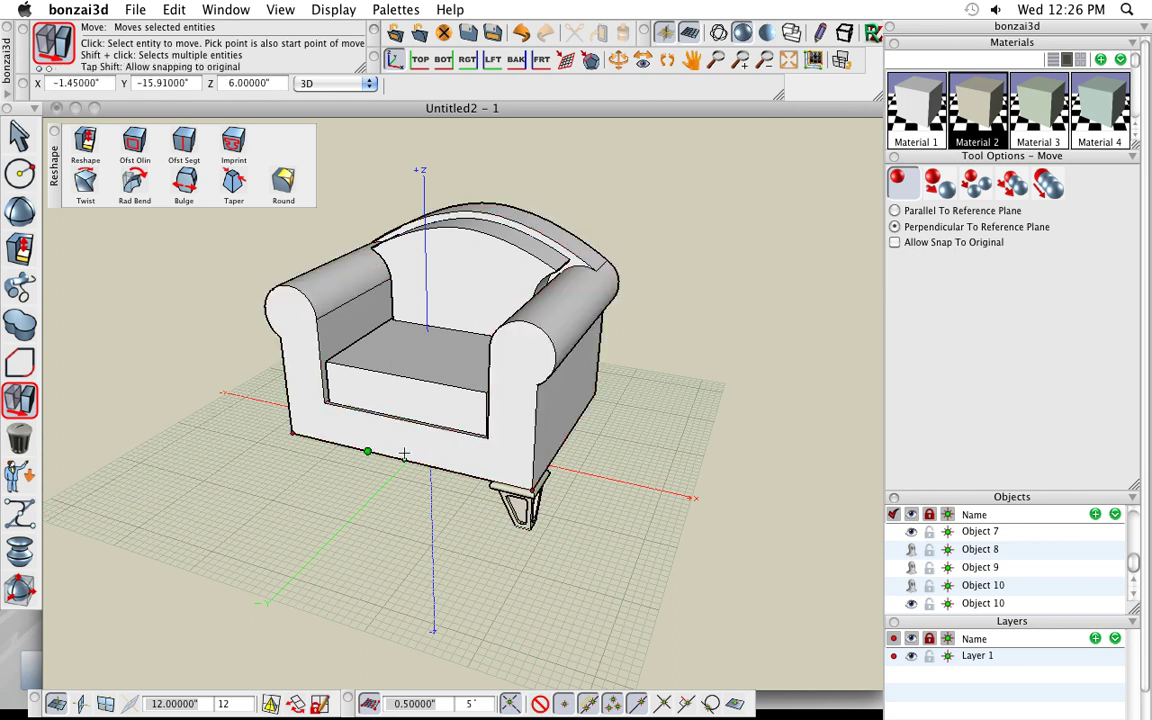
click(20, 135)
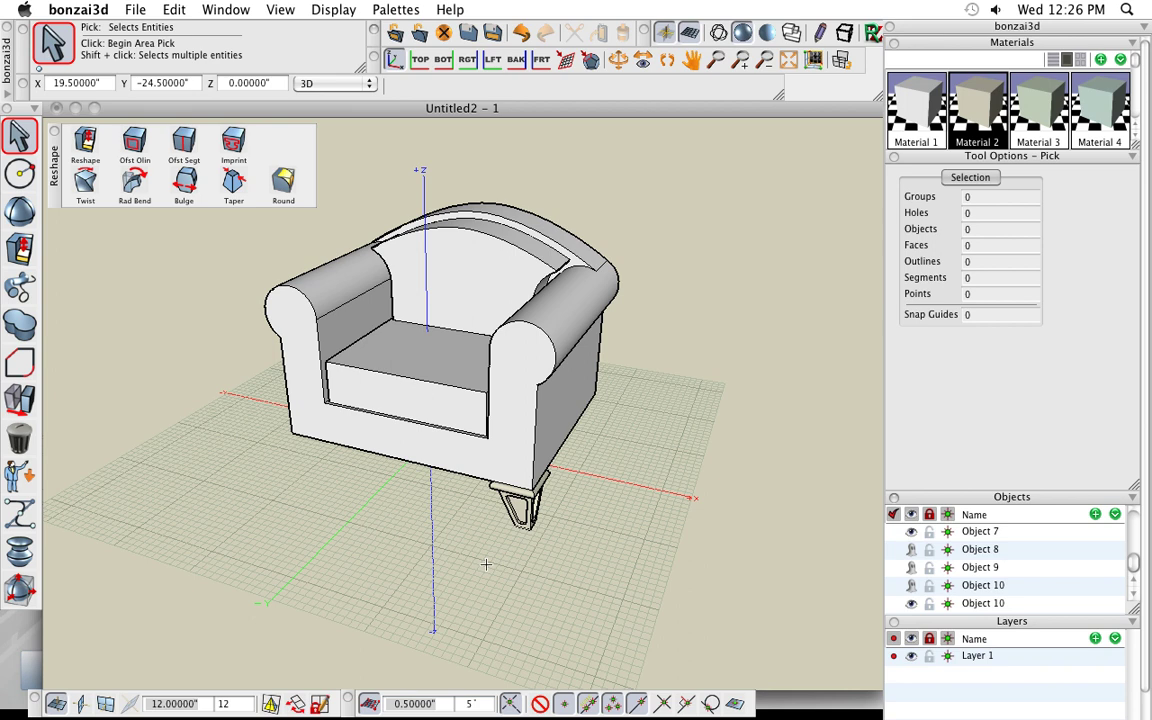
drag(419, 578, 600, 430)
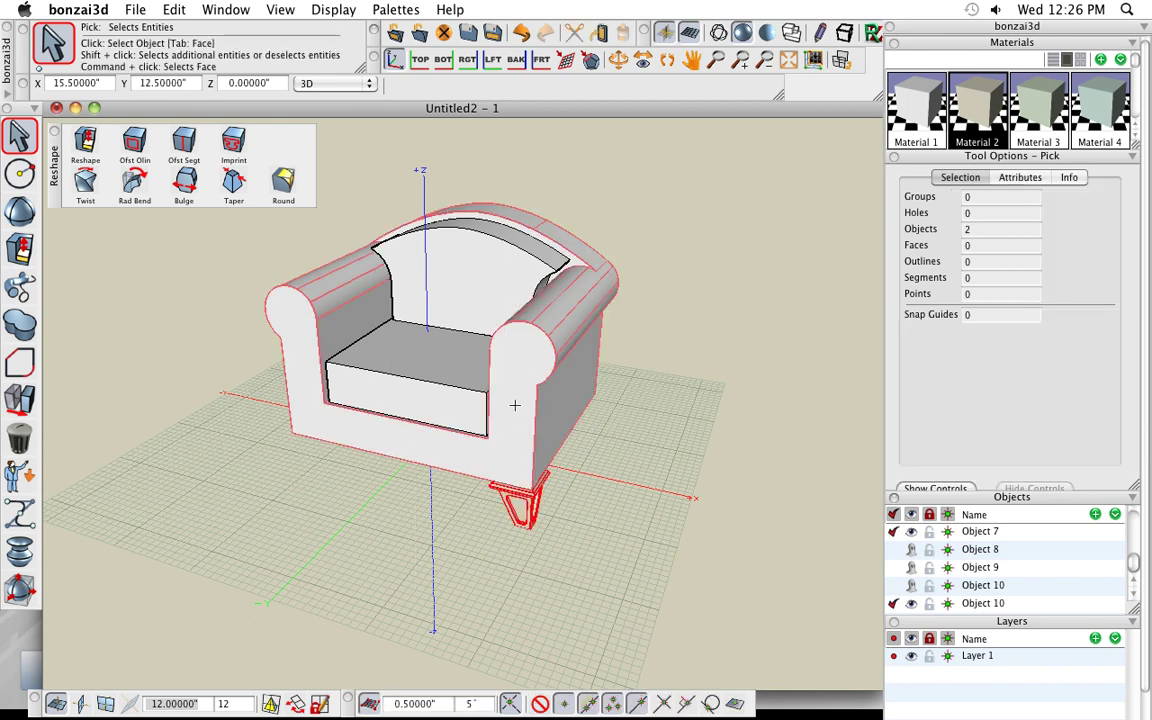
mouse_move(20, 398)
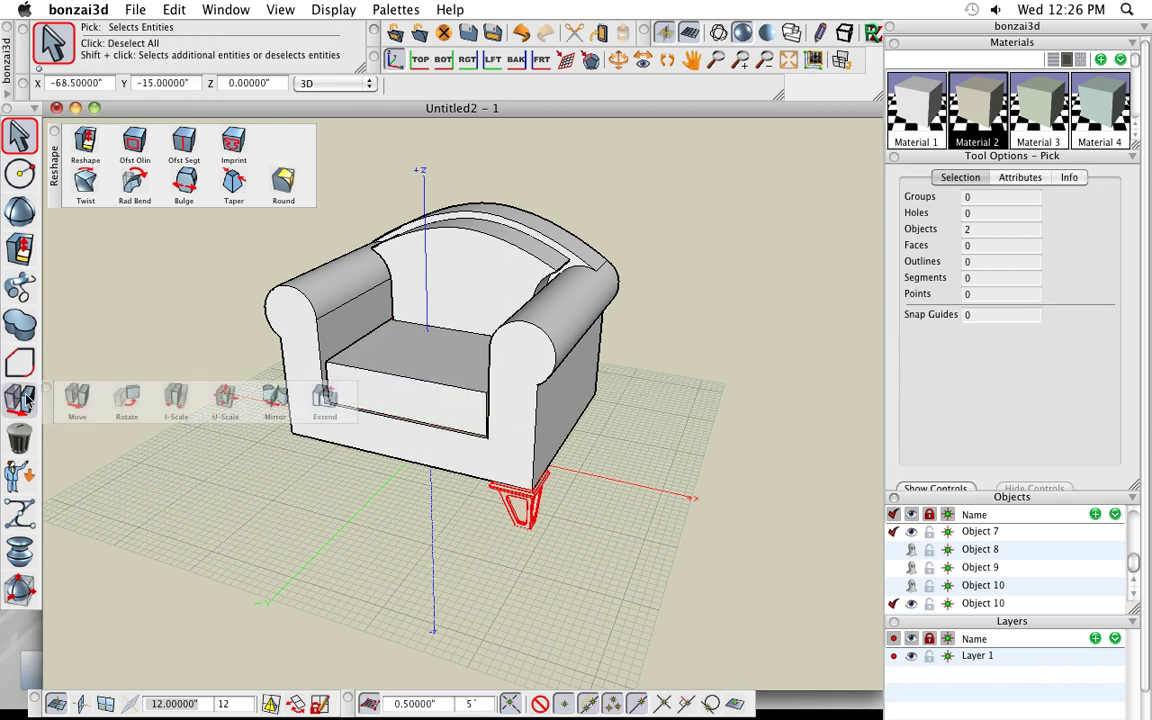
click(273, 400)
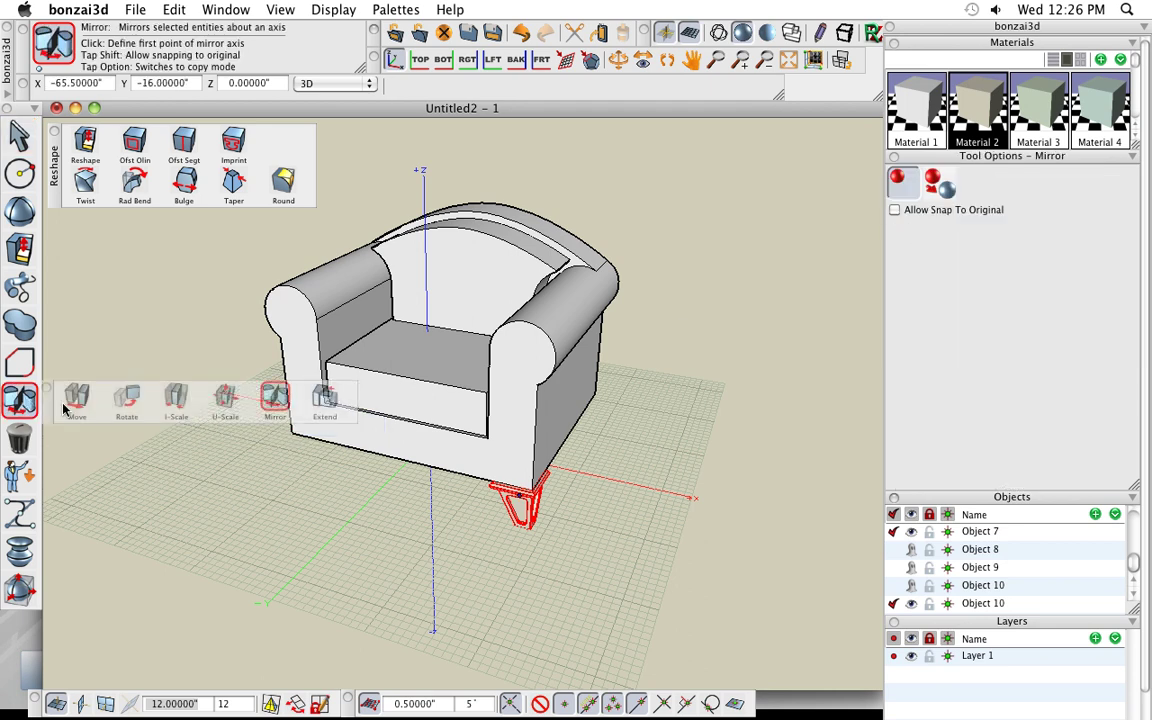
click(940, 182)
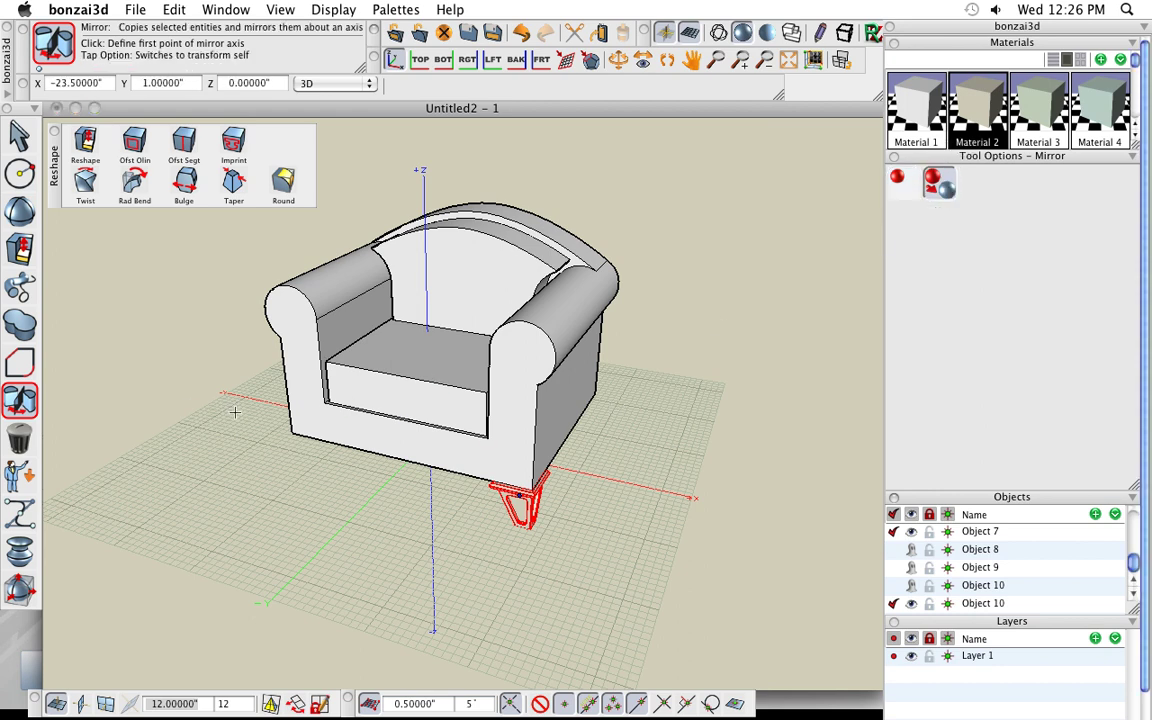
Try drawing a guide line at -90° from the midpoint of the chair's front bottom edge.
mouse_move(20, 438)
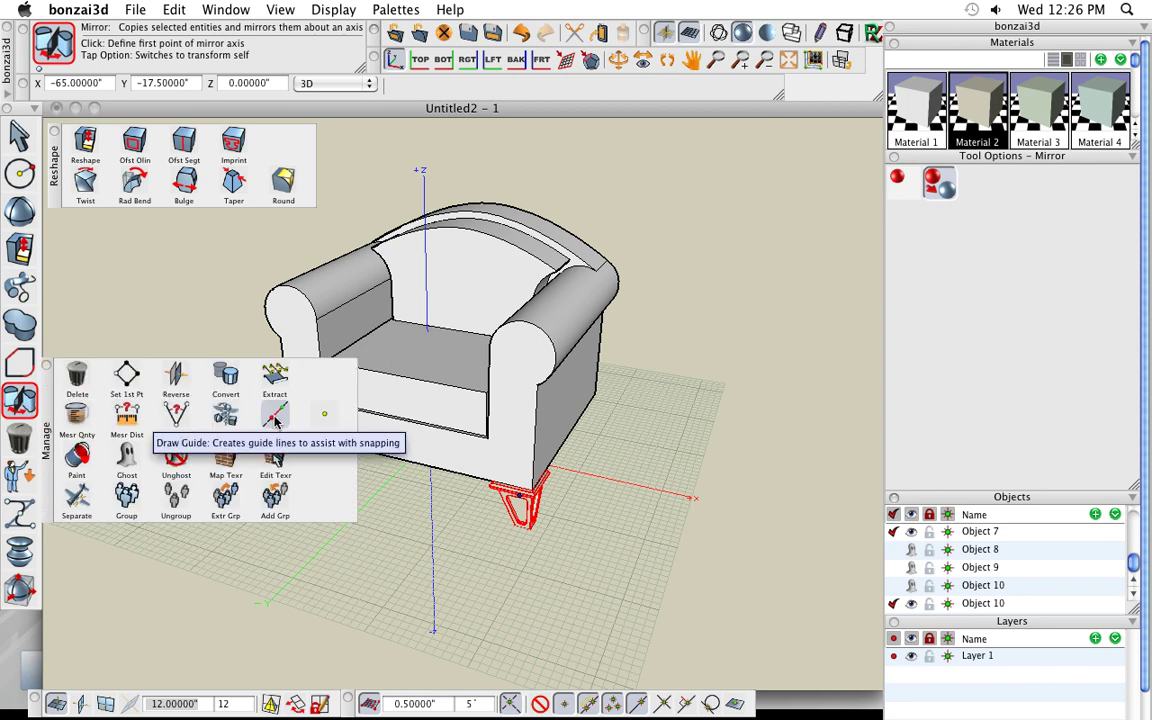
click(276, 421)
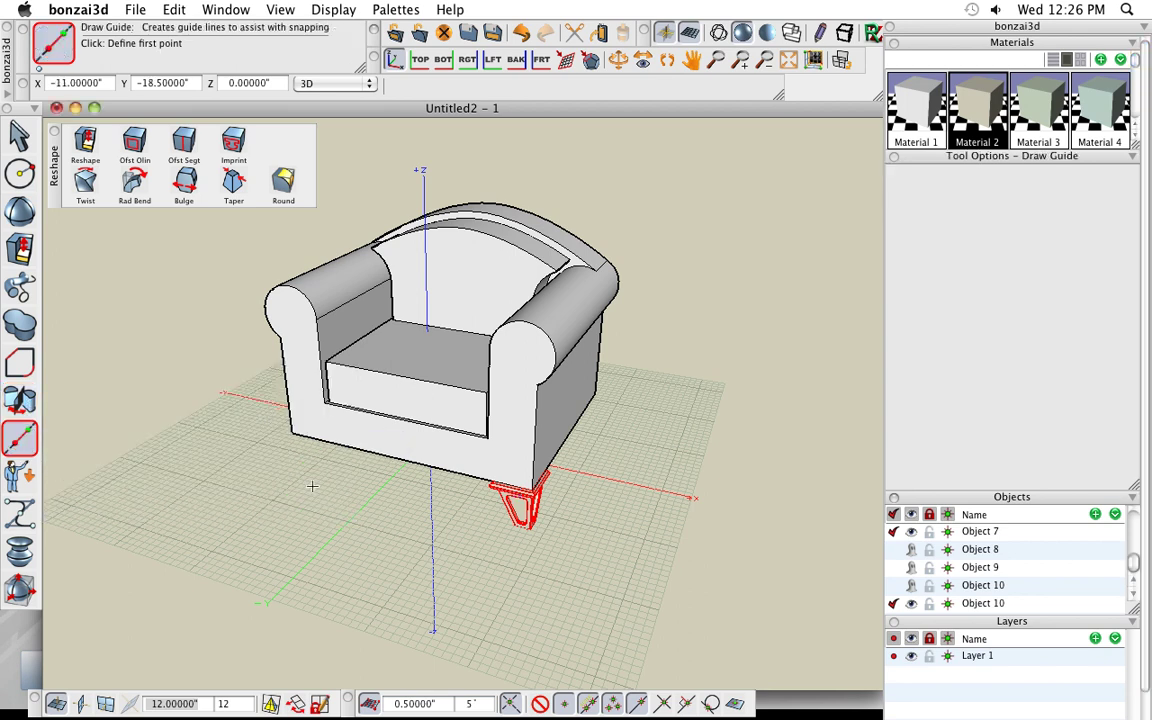
click(403, 460)
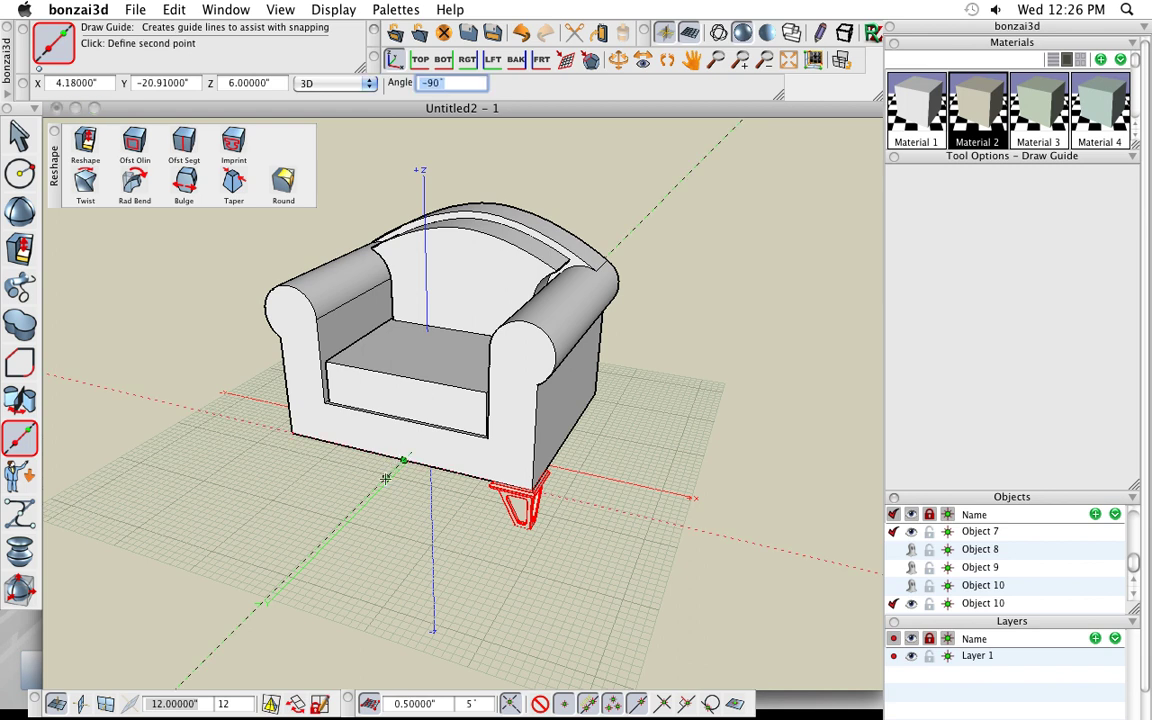
click(381, 484)
mouse_move(381, 484)
middle_down()
mouse_move(470, 548)
mouse_move(226, 514)
mouse_move(244, 388)
mouse_move(231, 380)
mouse_move(586, 527)
mouse_move(385, 497)
middle_up()
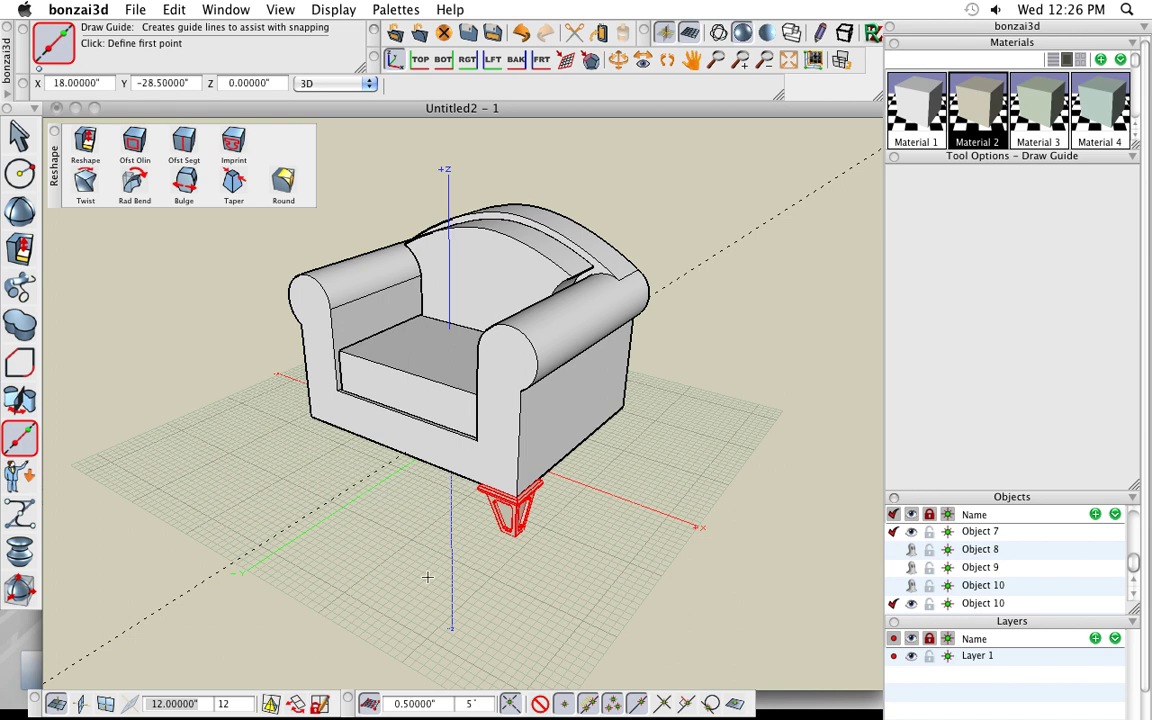
mouse_move(420, 578)
middle_down()
mouse_move(514, 586)
mouse_move(470, 586)
mouse_move(434, 547)
middle_up()
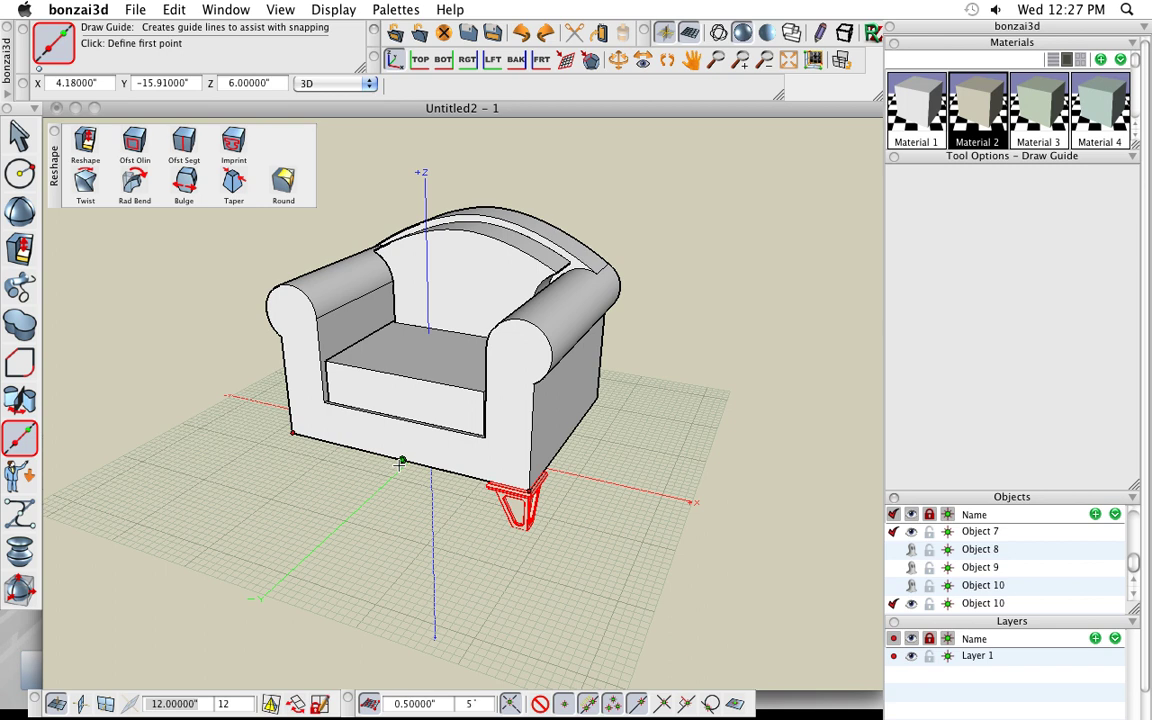
Mirror-copy the leg and rim to the other front corner about a -90° axis through the front bottom edge's midpoint.
drag(20, 399, 245, 362)
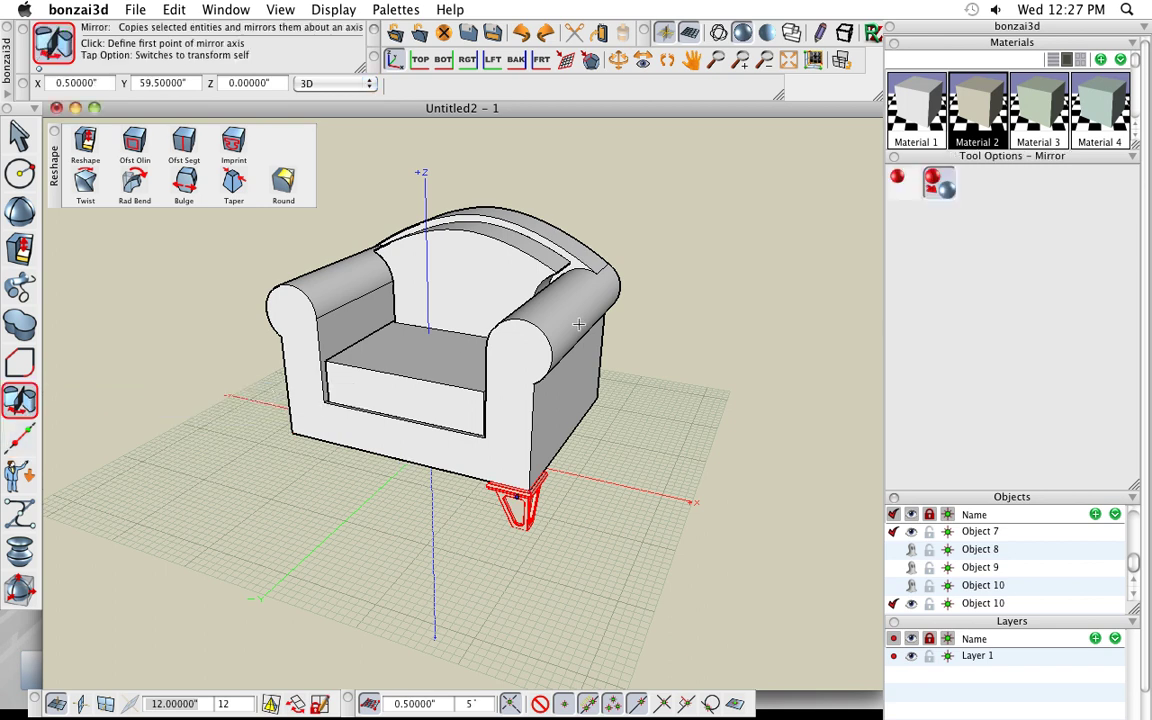
click(401, 460)
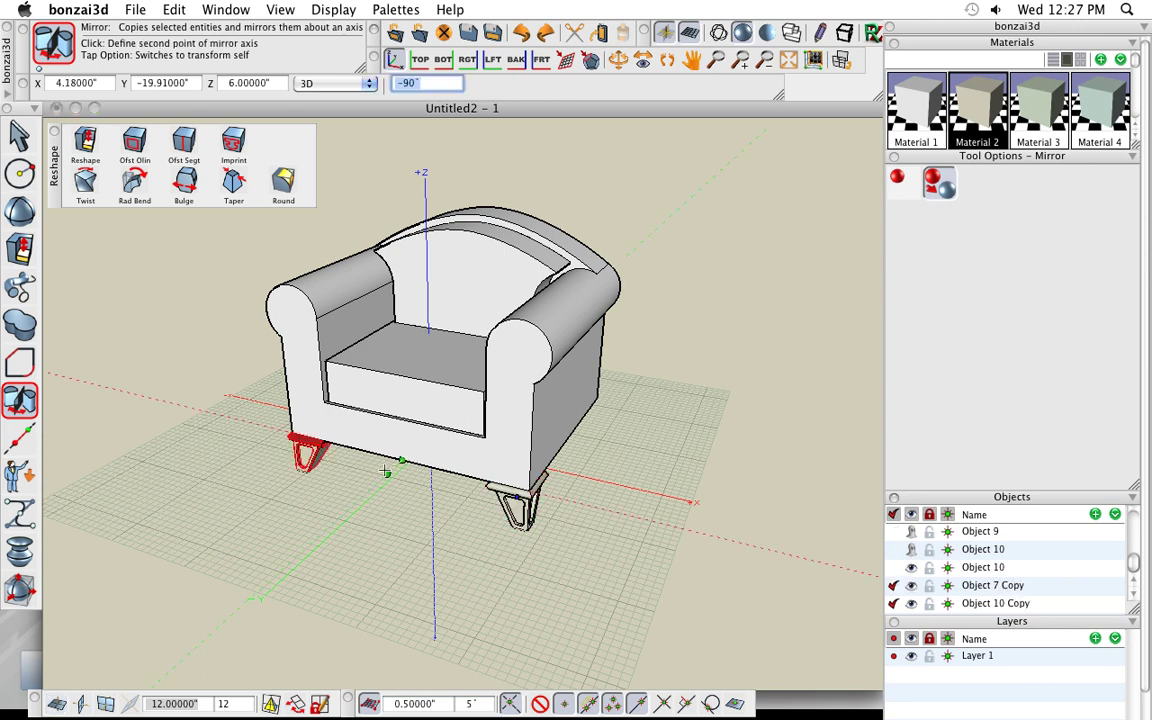
scroll(386, 471, up, 3)
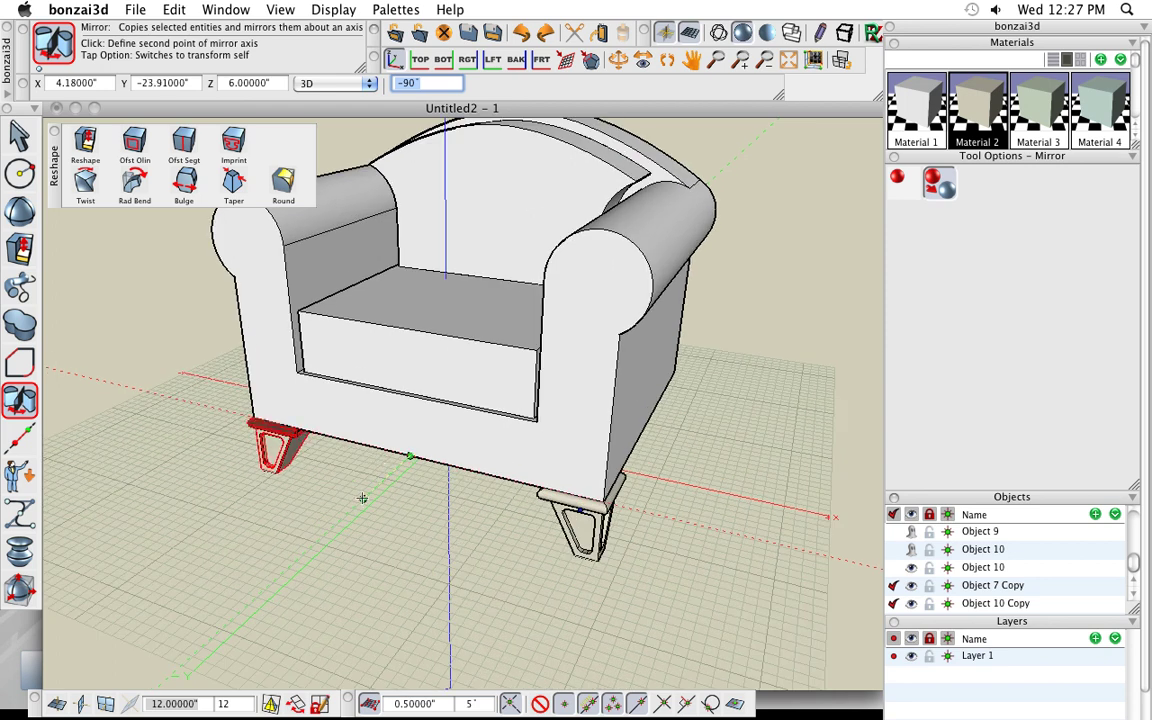
click(362, 498)
scroll(410, 488, down, 3)
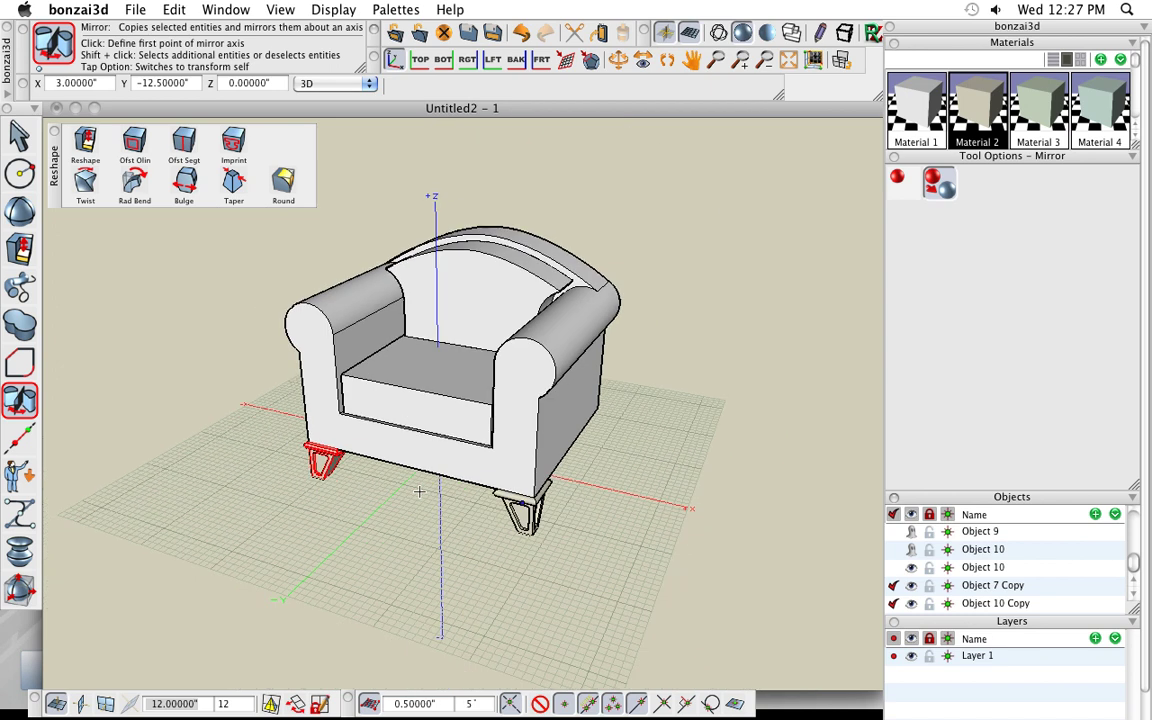
scroll(419, 491, down, 2)
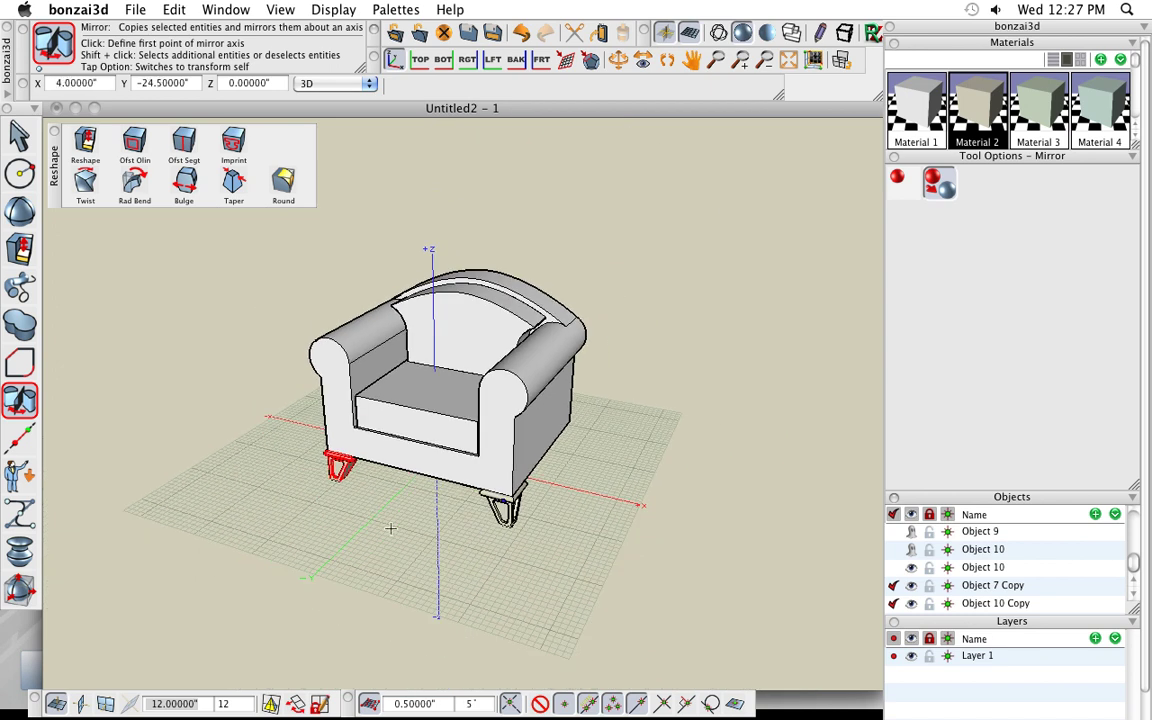
middle_drag(390, 529, 398, 522)
Mirror-copy both front legs and their rims to the back corners about an axis through the side bottom edge's midpoint.
key(space)
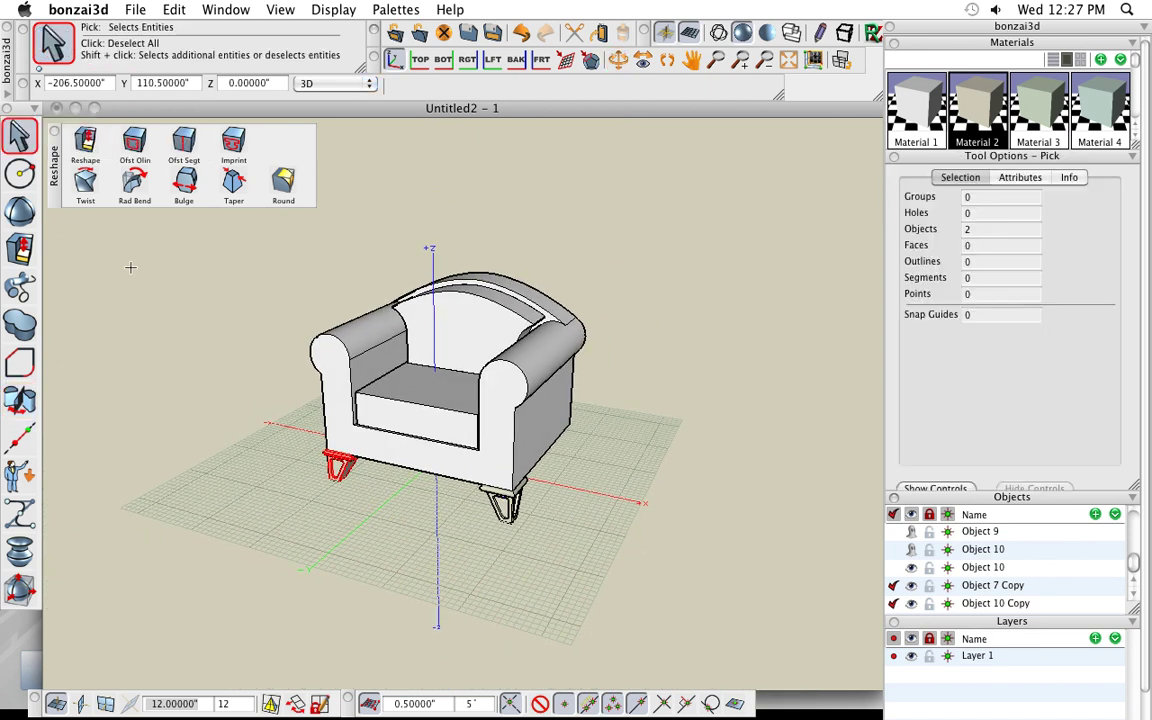
click(130, 267)
drag(268, 518, 401, 414)
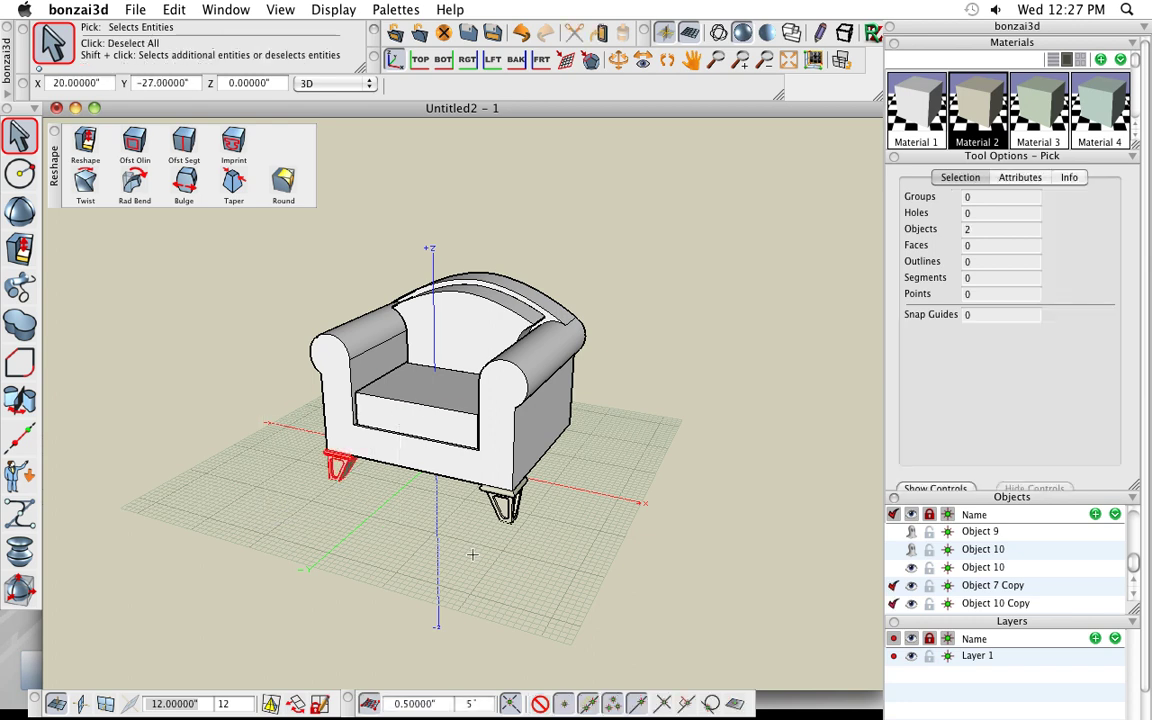
shift+drag(410, 563, 587, 448)
middle_drag(702, 524, 720, 517)
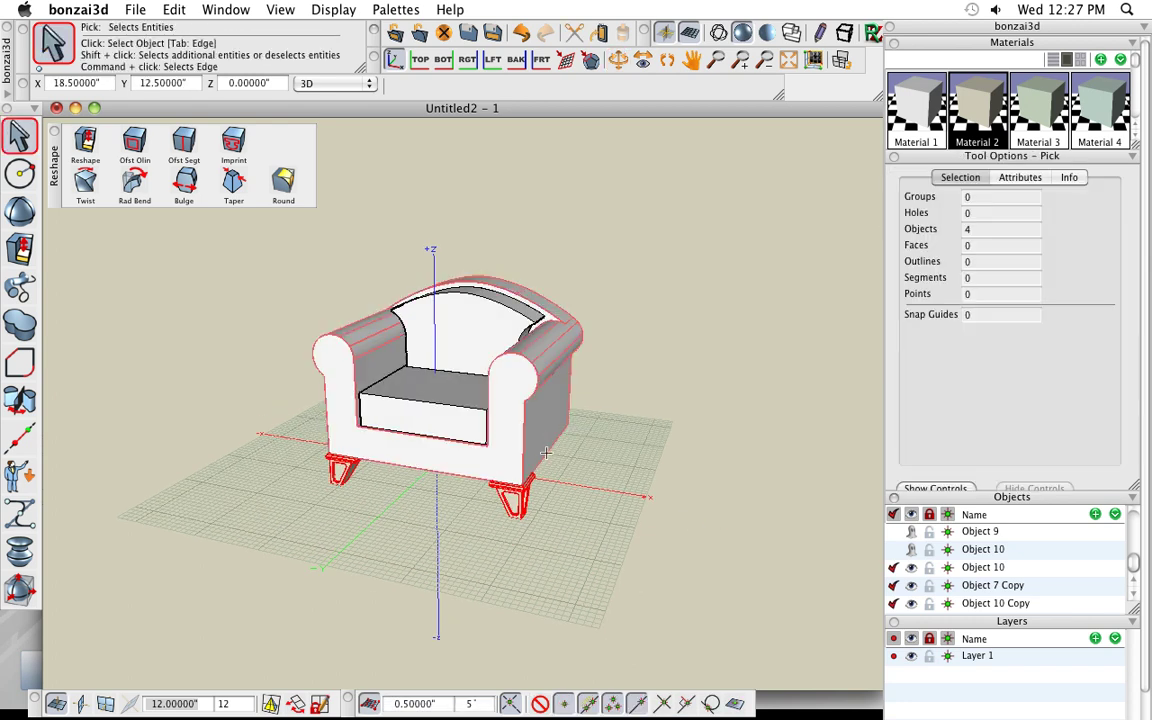
middle_drag(594, 530, 560, 532)
click(20, 362)
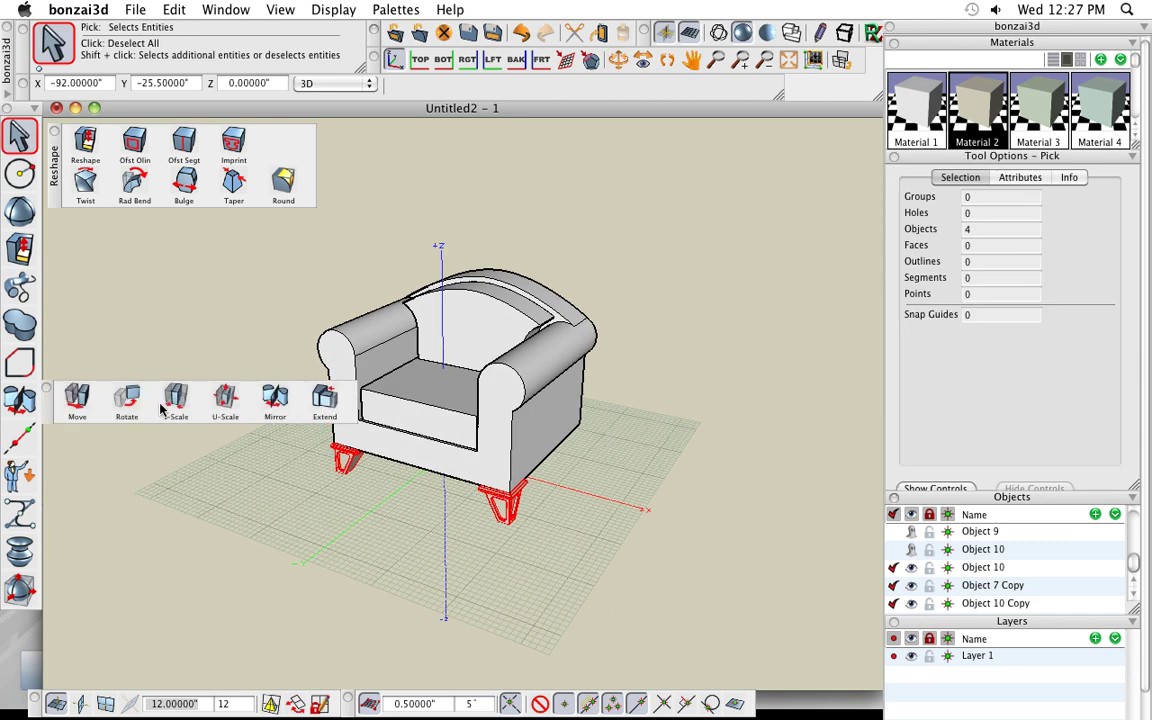
click(276, 402)
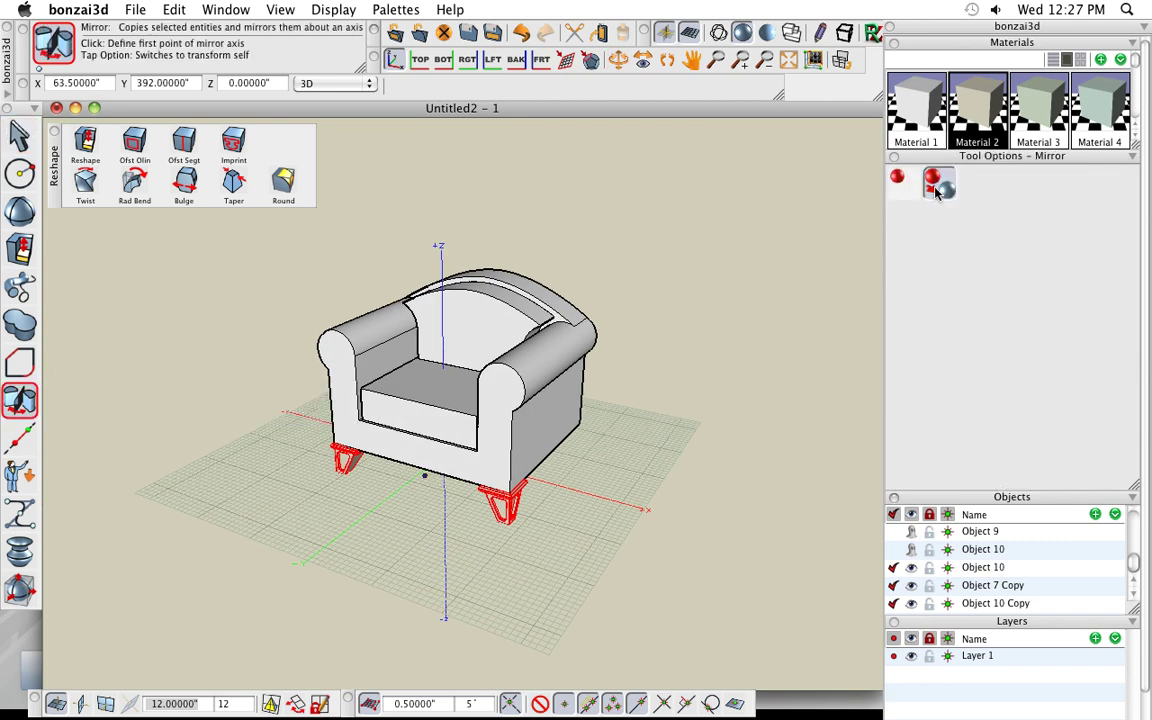
middle_drag(582, 387, 540, 470)
click(541, 466)
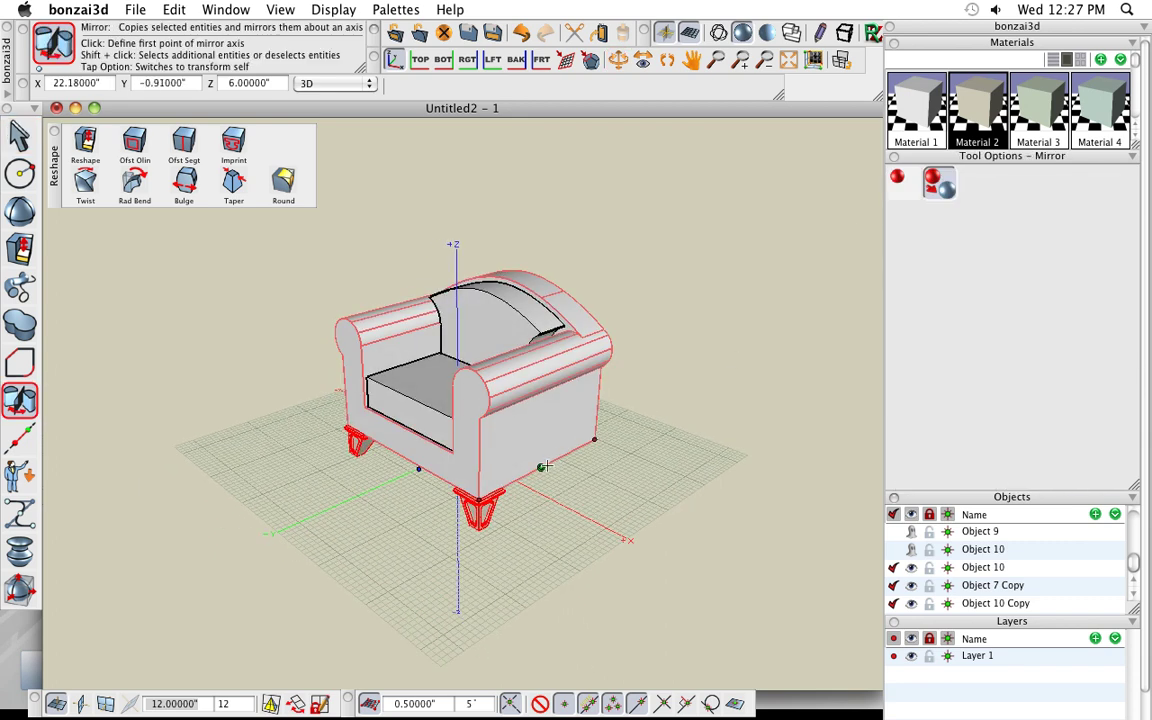
click(540, 466)
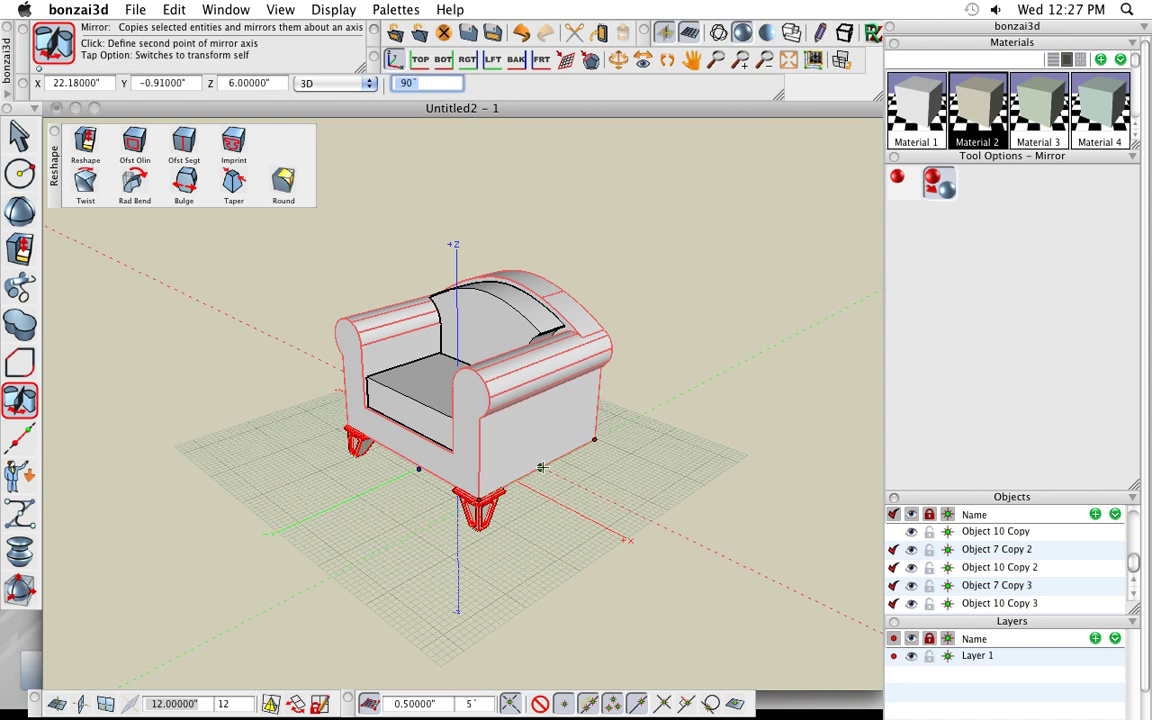
click(688, 538)
middle_drag(660, 513, 333, 425)
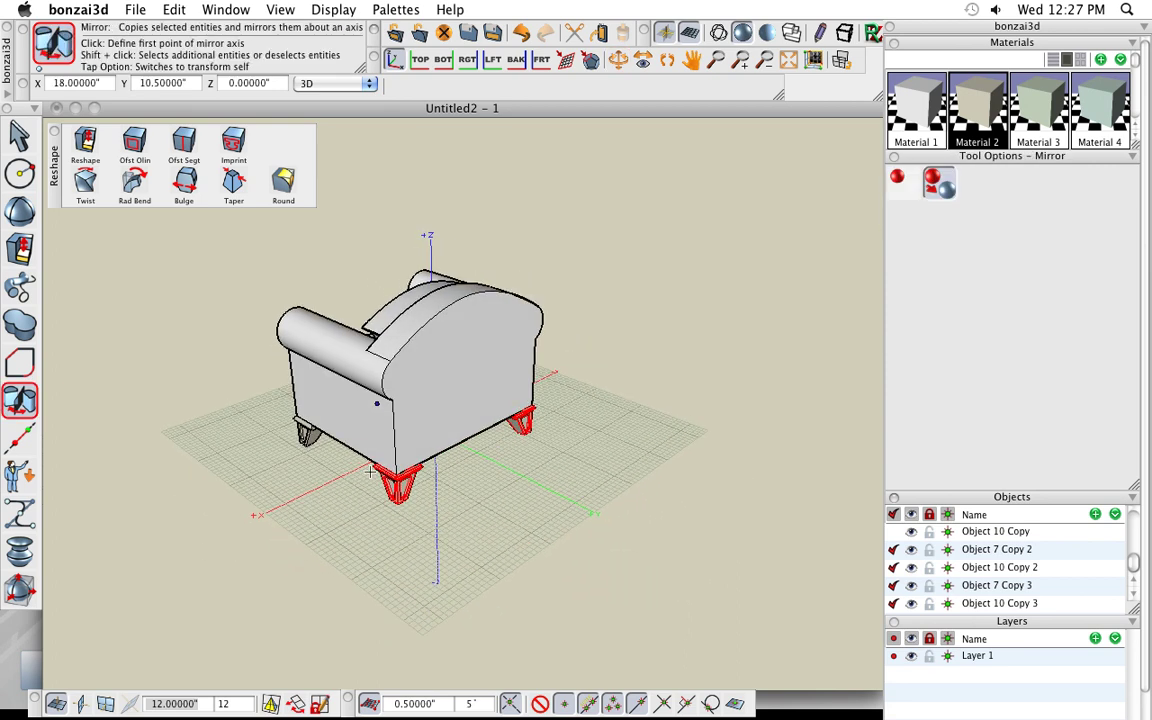
middle_drag(335, 514, 179, 307)
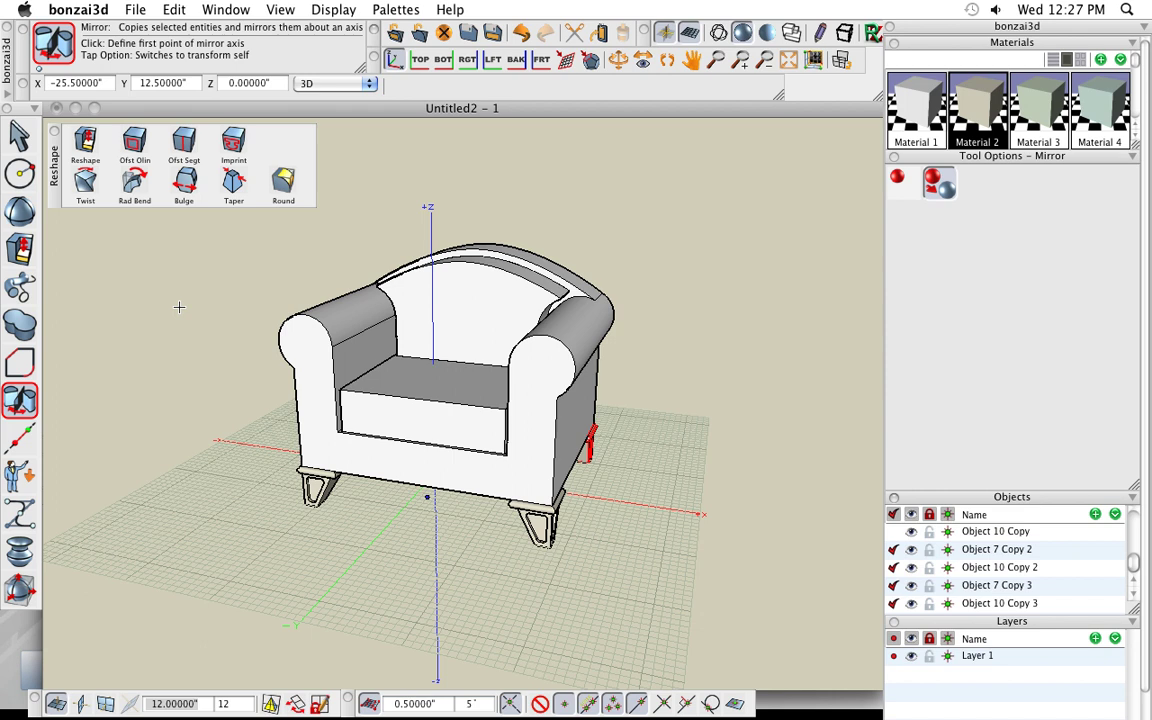
Deselect the back legs and draw a flat 2D circle with a 0.5" radius on the ground plane in front of the chair.
click(19, 133)
middle_drag(482, 518, 458, 522)
click(22, 174)
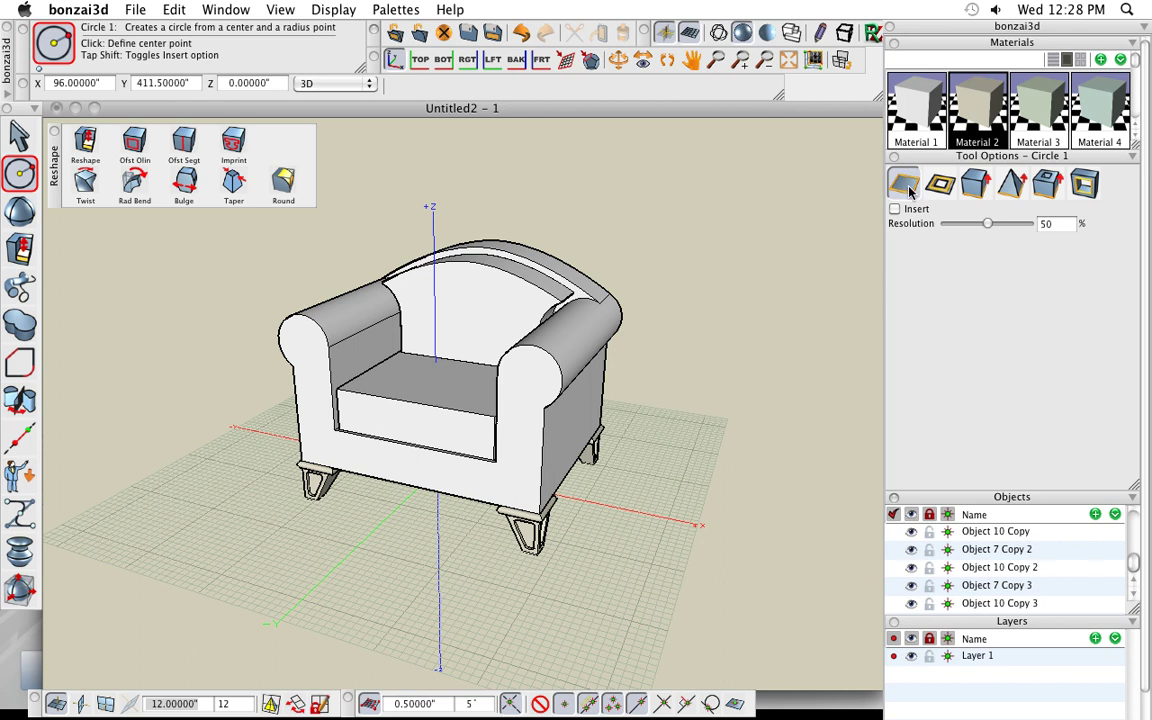
scroll(374, 528, up, 2)
scroll(374, 520, up, 2)
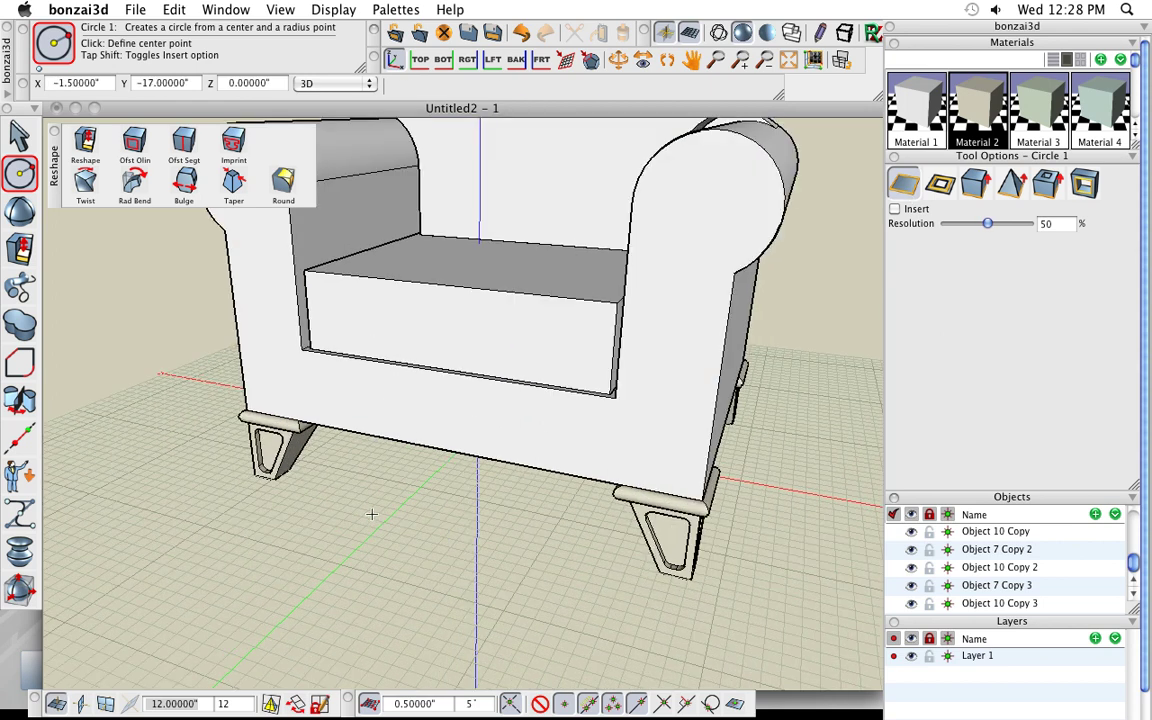
click(374, 513)
click(376, 514)
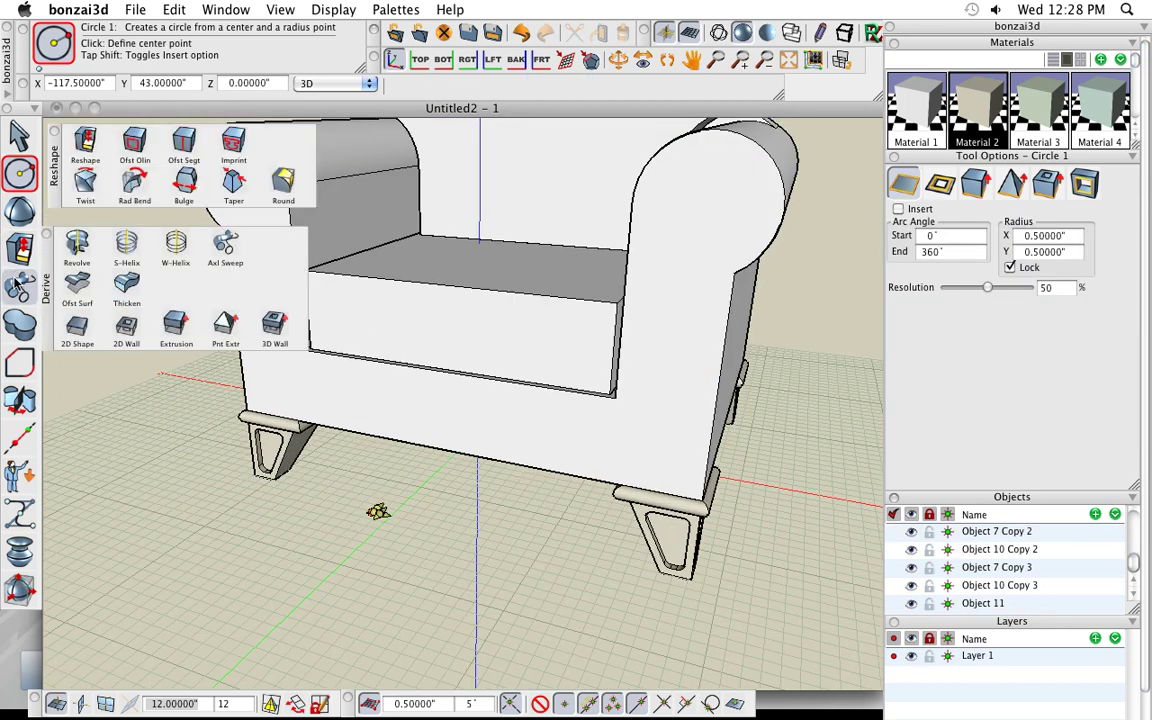
Axial Sweep the new circle along the outline of the armchair's bottom face with the Smooth model type.
click(17, 285)
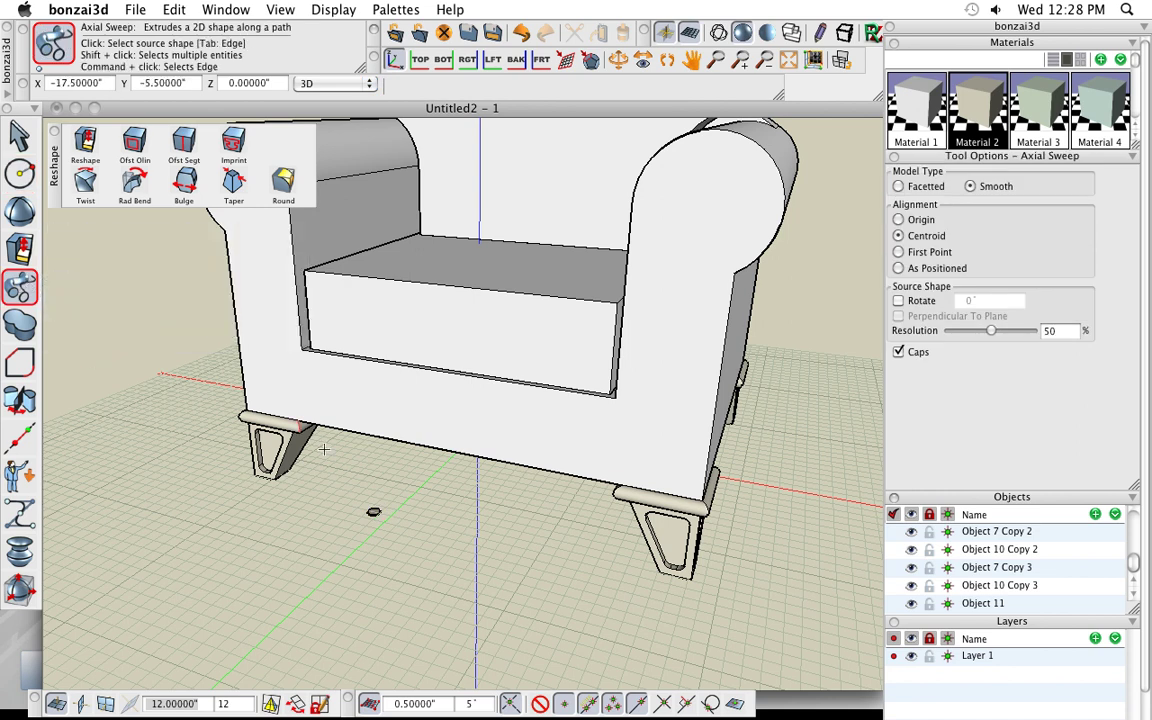
middle_drag(323, 450, 347, 360)
scroll(305, 435, up, 5)
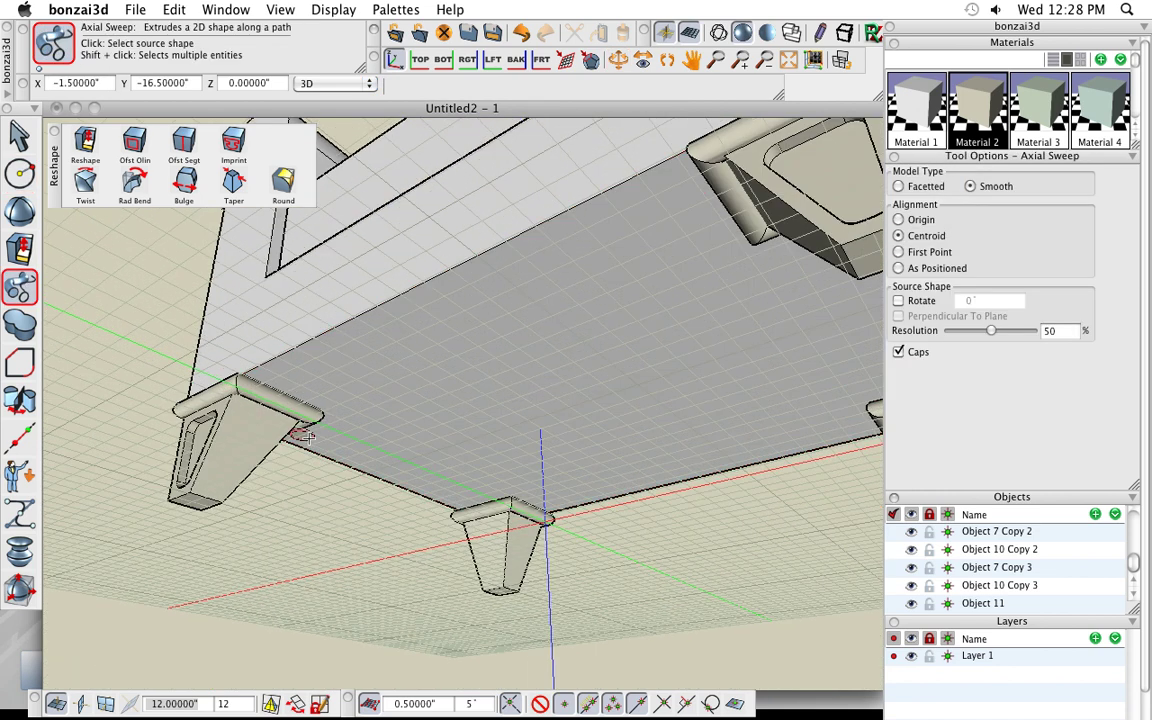
click(305, 436)
click(516, 340)
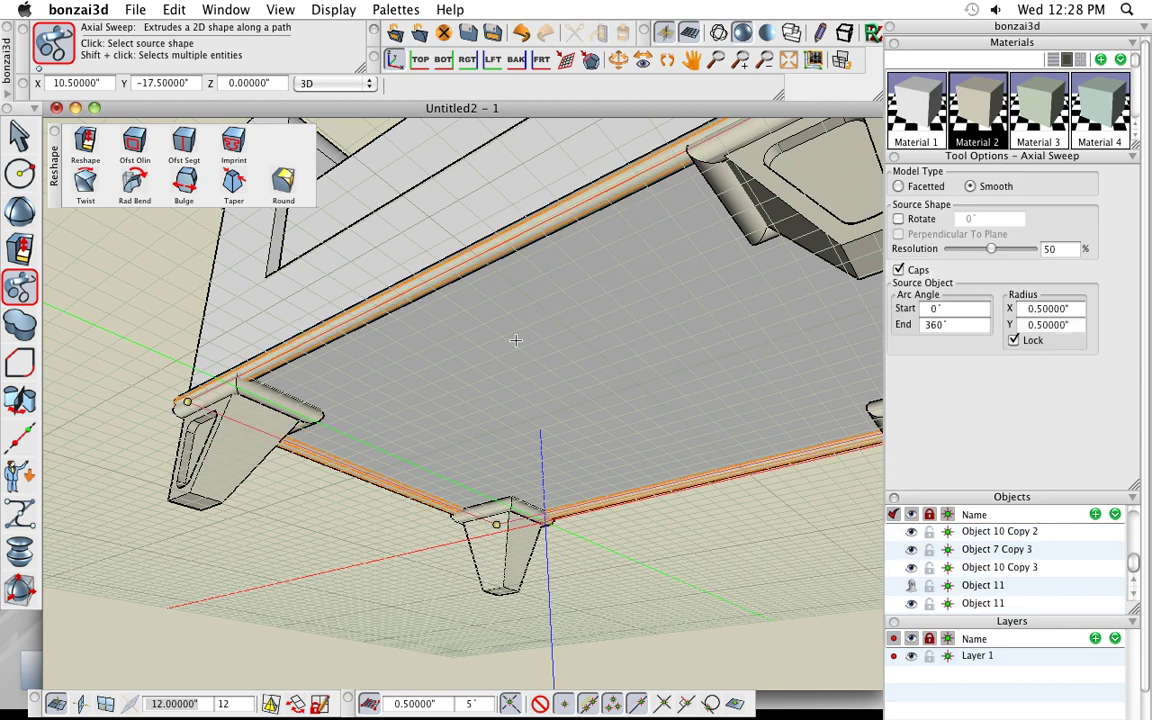
Deselect the swept trim around the armchair's bottom edge.
middle_drag(298, 343, 556, 530)
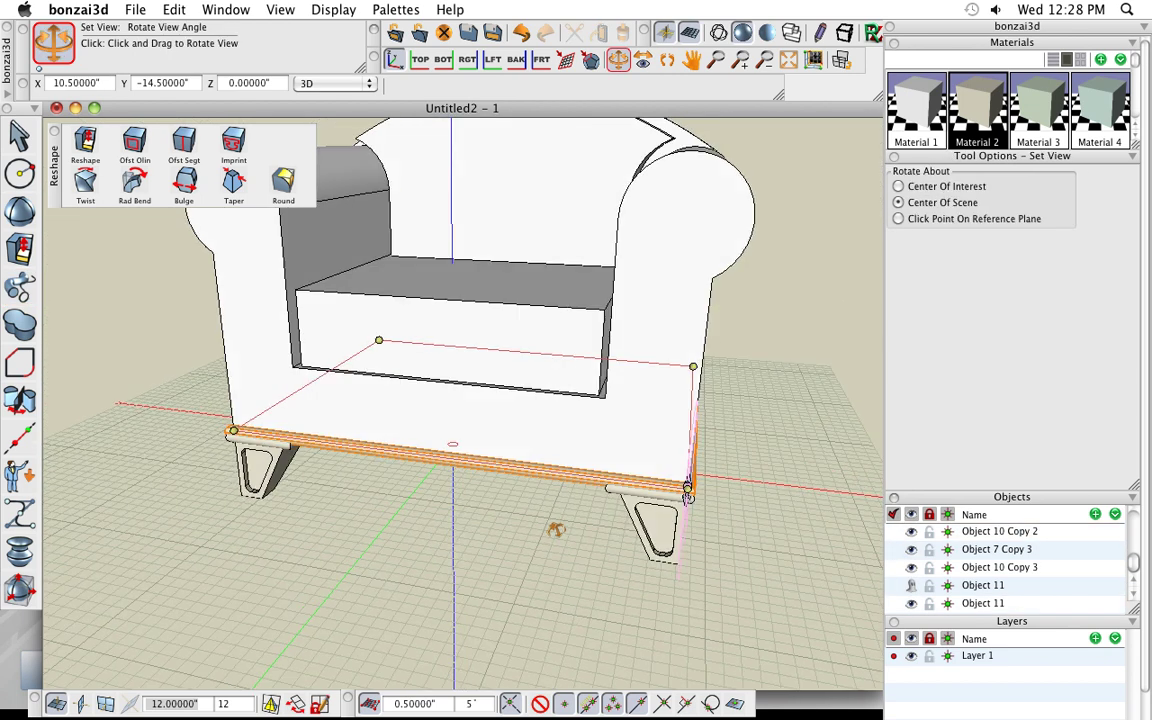
scroll(447, 430, down, 5)
middle_drag(447, 430, 447, 475)
click(19, 134)
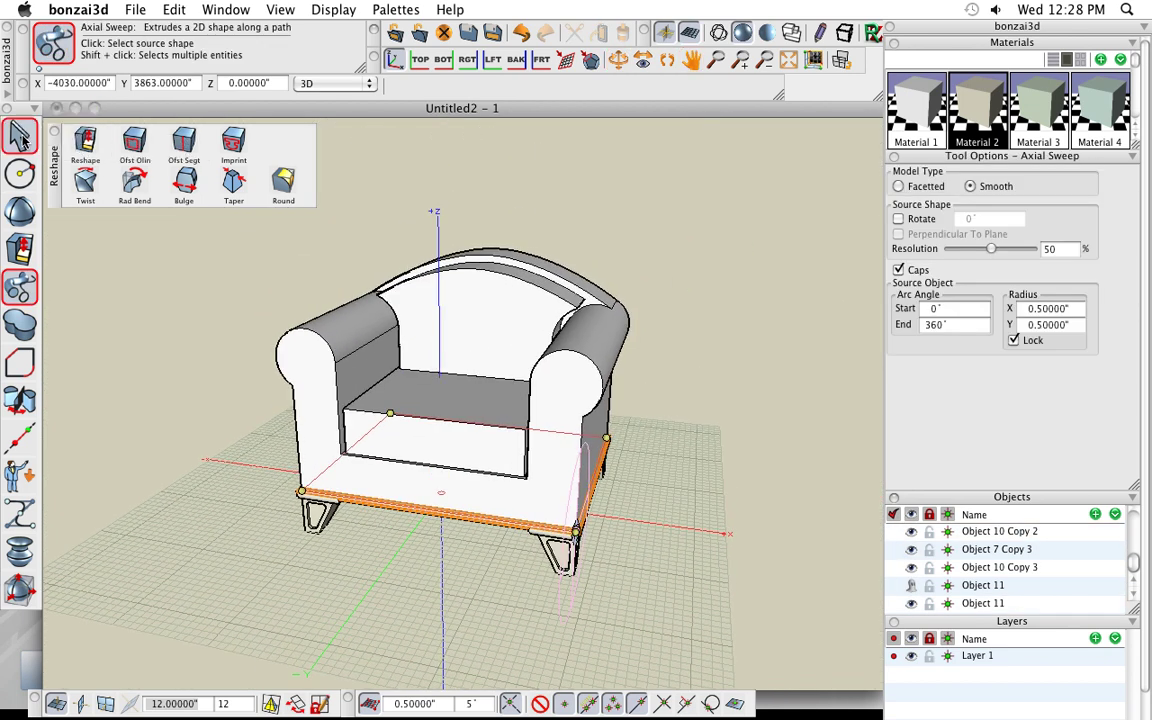
mouse_move(648, 504)
middle_down()
mouse_move(673, 506)
mouse_move(635, 522)
mouse_move(628, 470)
mouse_move(638, 504)
mouse_move(630, 498)
middle_up()
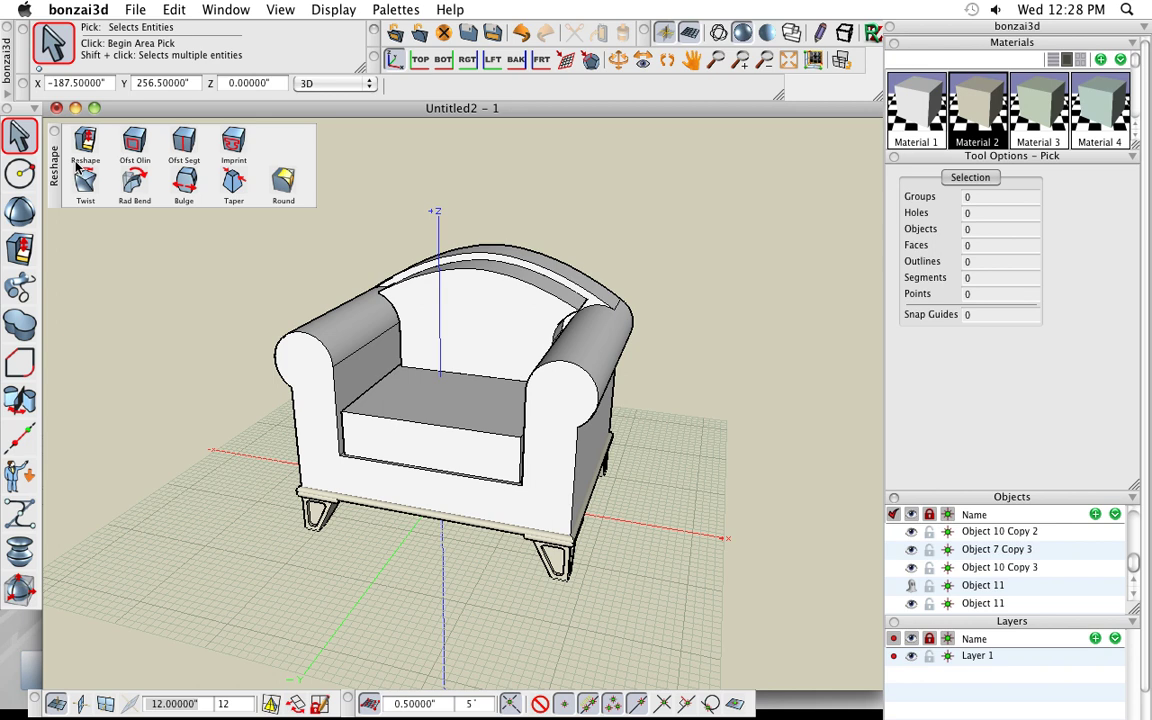
Round the edges of the seat cushion with a circular 1" radius.
click(284, 180)
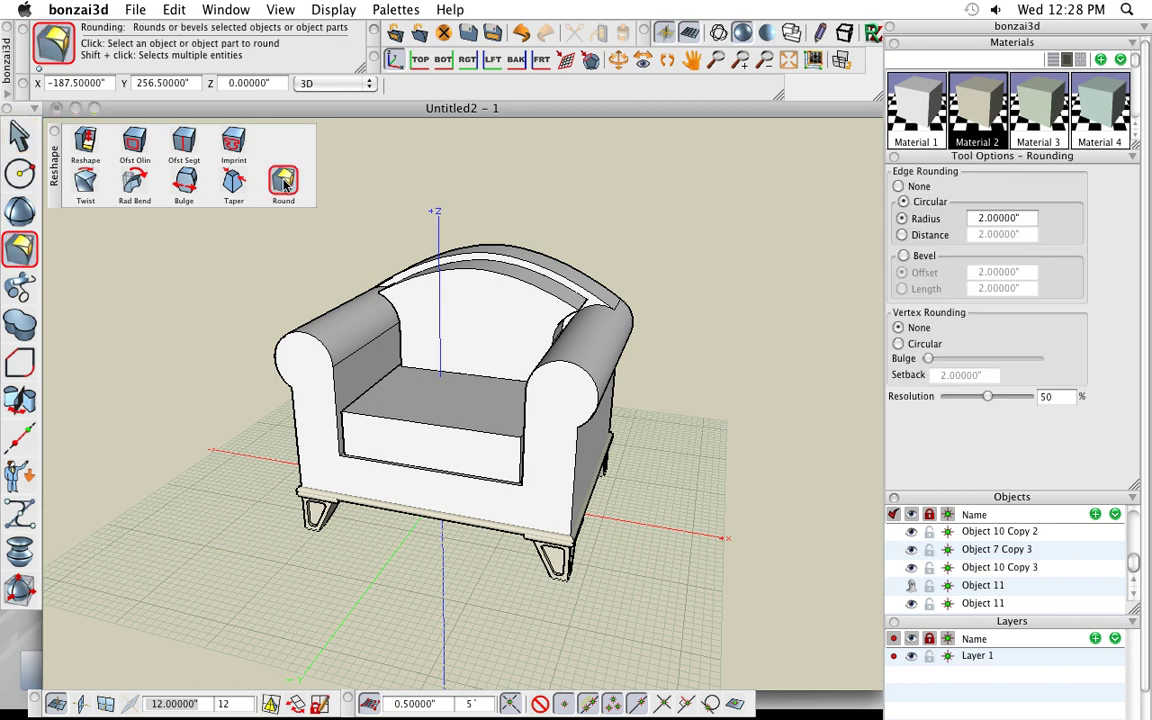
click(1022, 218)
text(1)
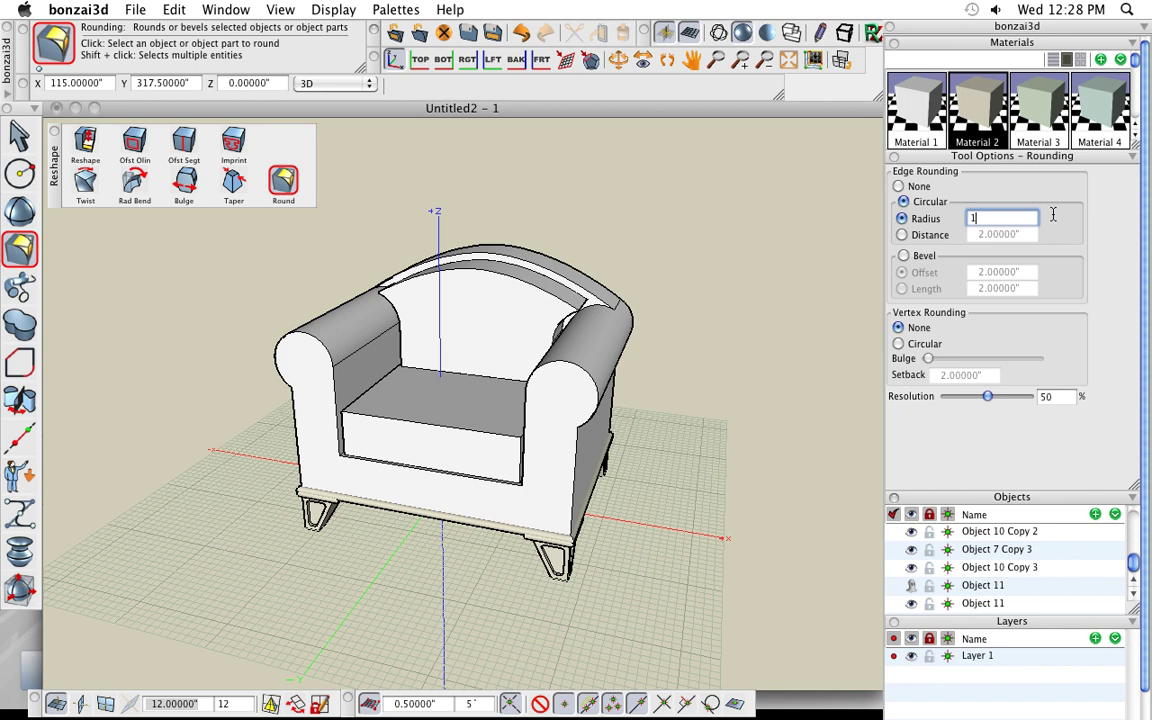
key(Return)
click(440, 382)
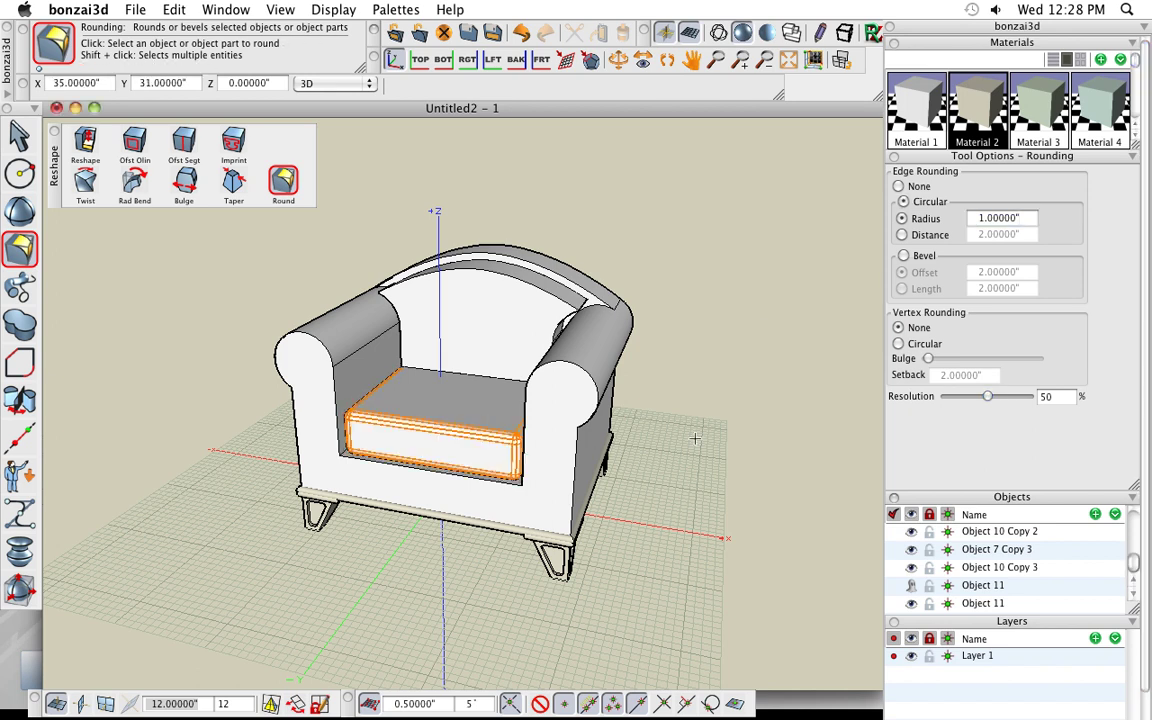
Round the edges of the back cushion and the chair frame with the same 1" radius, and clear the selection.
click(524, 305)
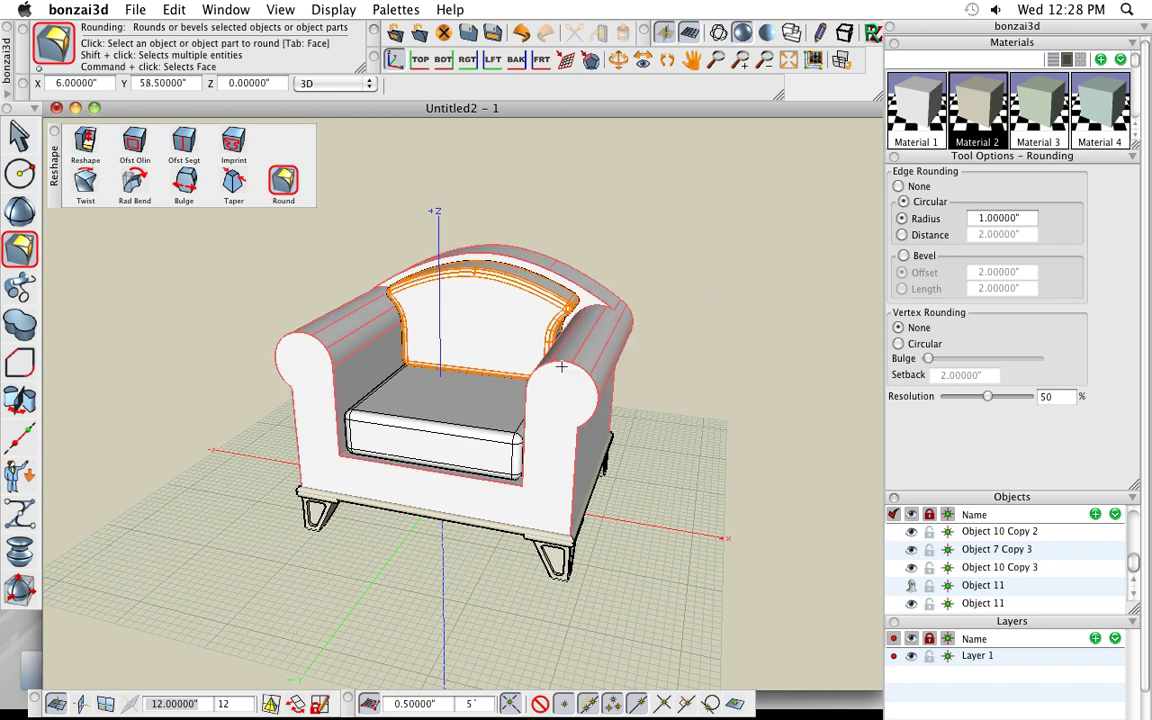
click(661, 374)
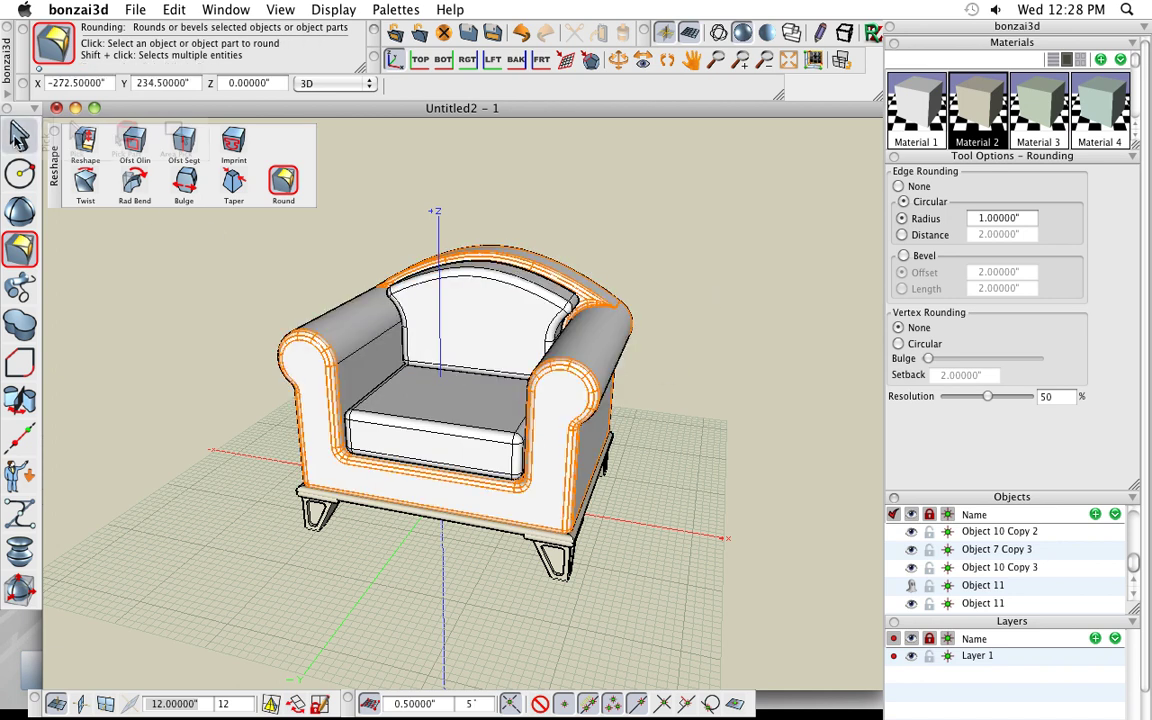
click(20, 135)
mouse_move(632, 472)
middle_down()
mouse_move(219, 455)
mouse_move(527, 478)
mouse_move(638, 462)
middle_up()
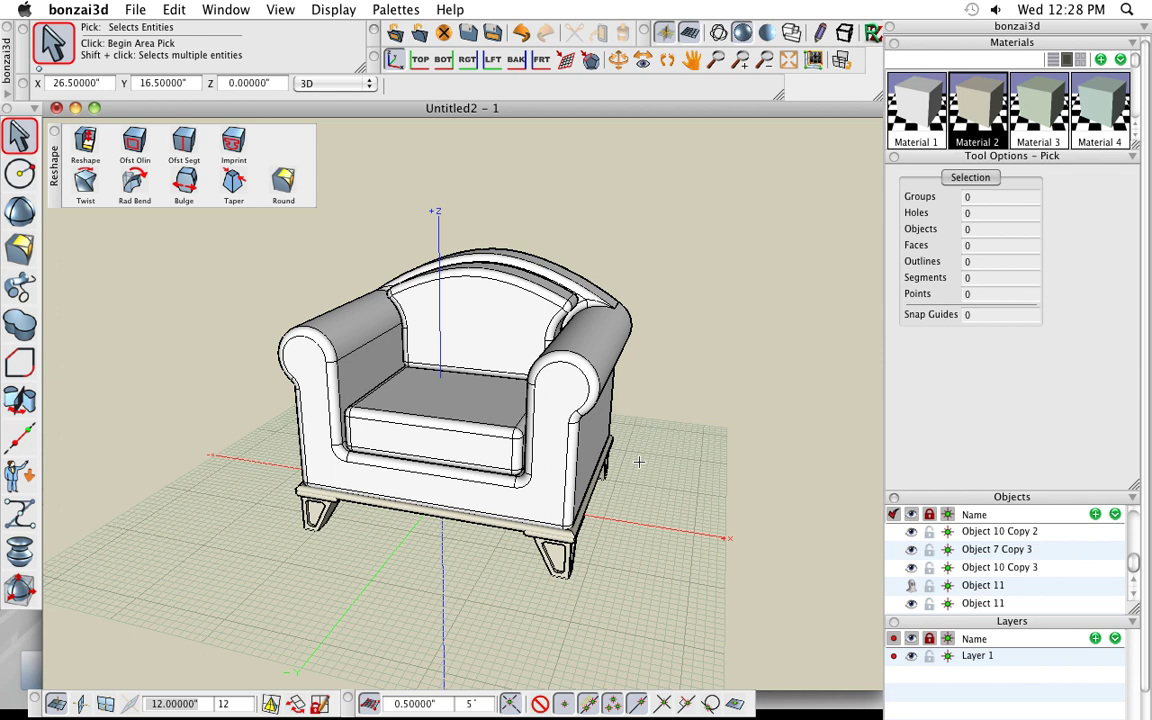
Examine the rounded cushions and chair frame up close and from several angles.
key(v)
drag(643, 478, 483, 417)
key(p)
scroll(544, 468, up, 5)
key(v)
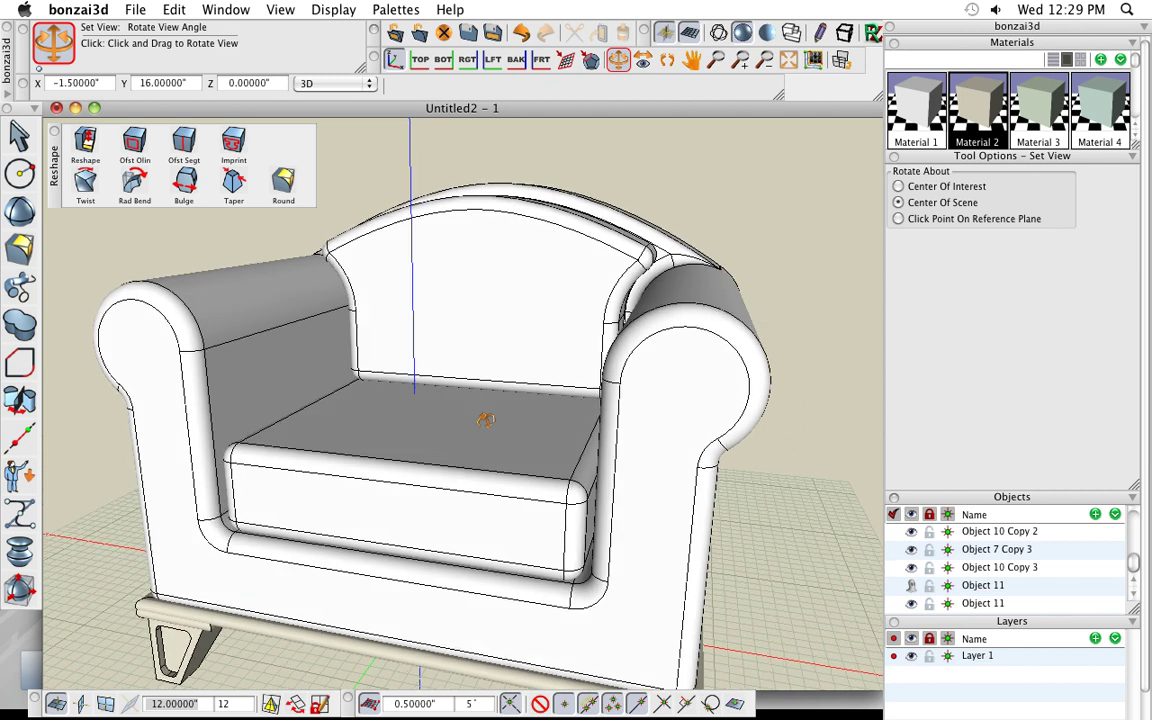
key(p)
click(487, 388)
scroll(487, 388, down, 5)
click(250, 320)
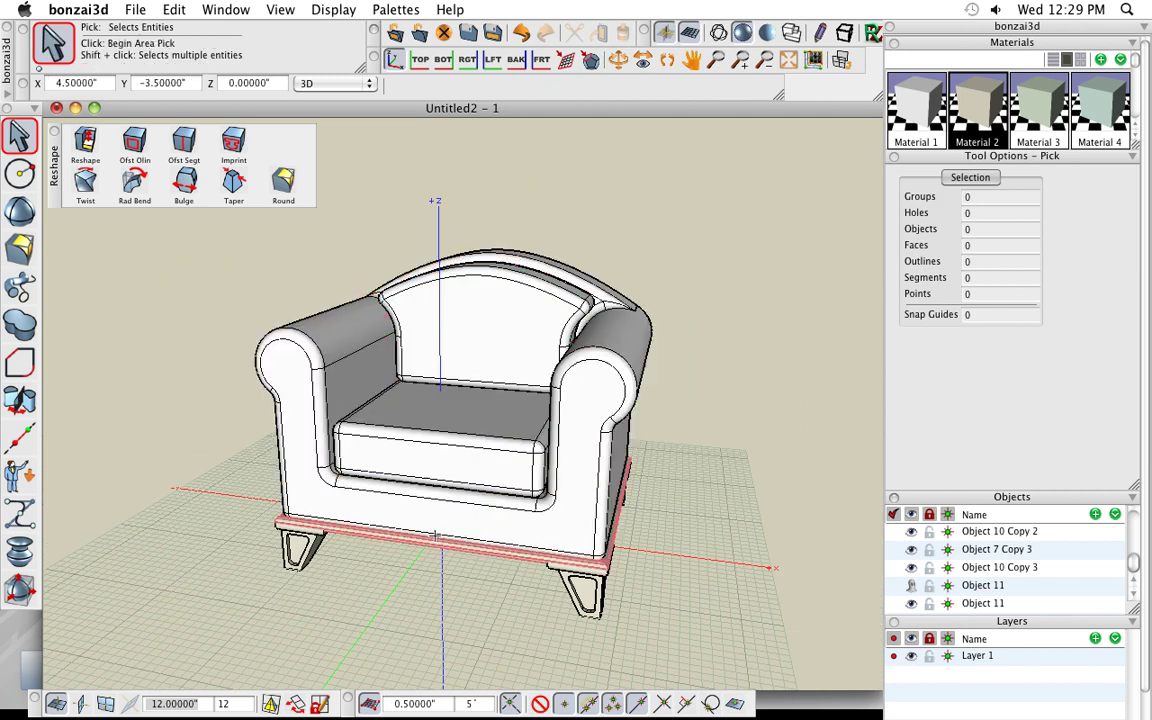
middle_drag(284, 447, 617, 560)
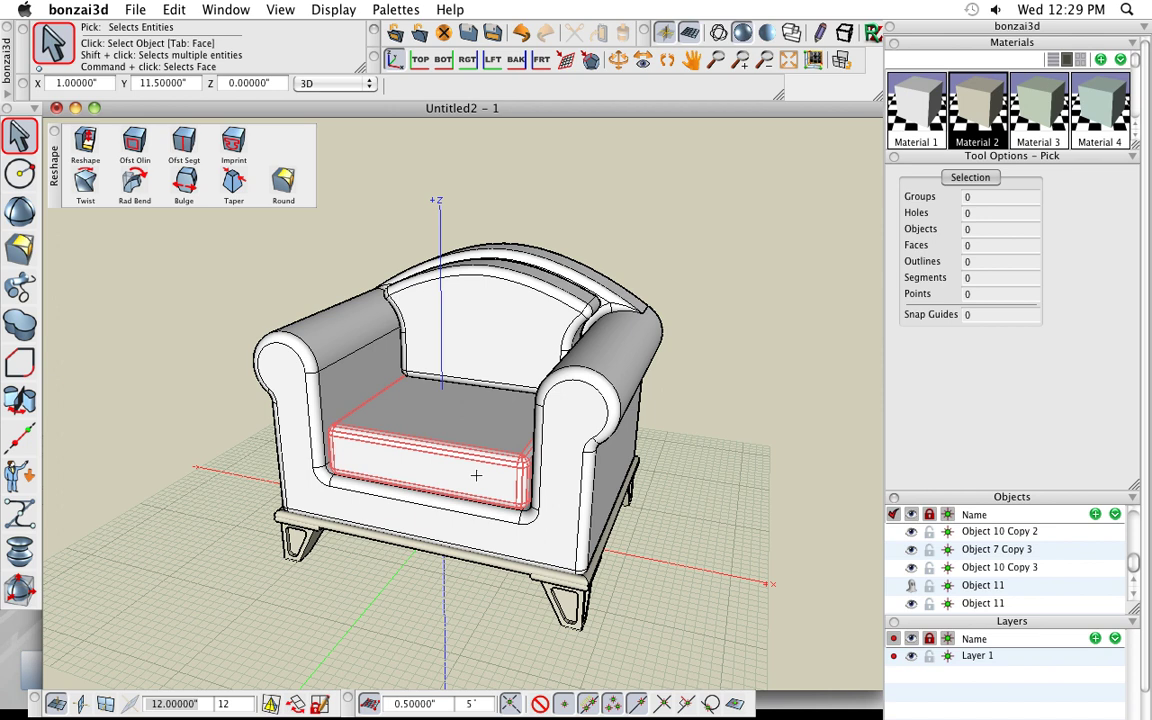
scroll(472, 472, up, 3)
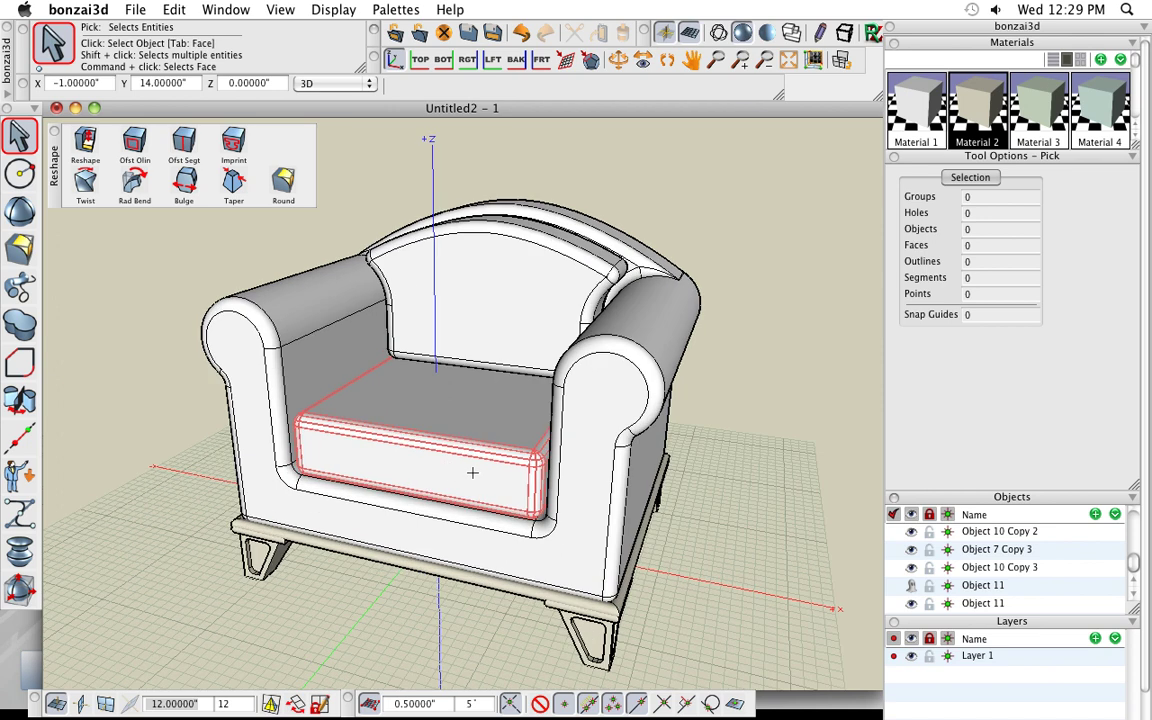
Offset the outline of the chair frame's front face 1" inward with the Insert option enabled.
click(135, 145)
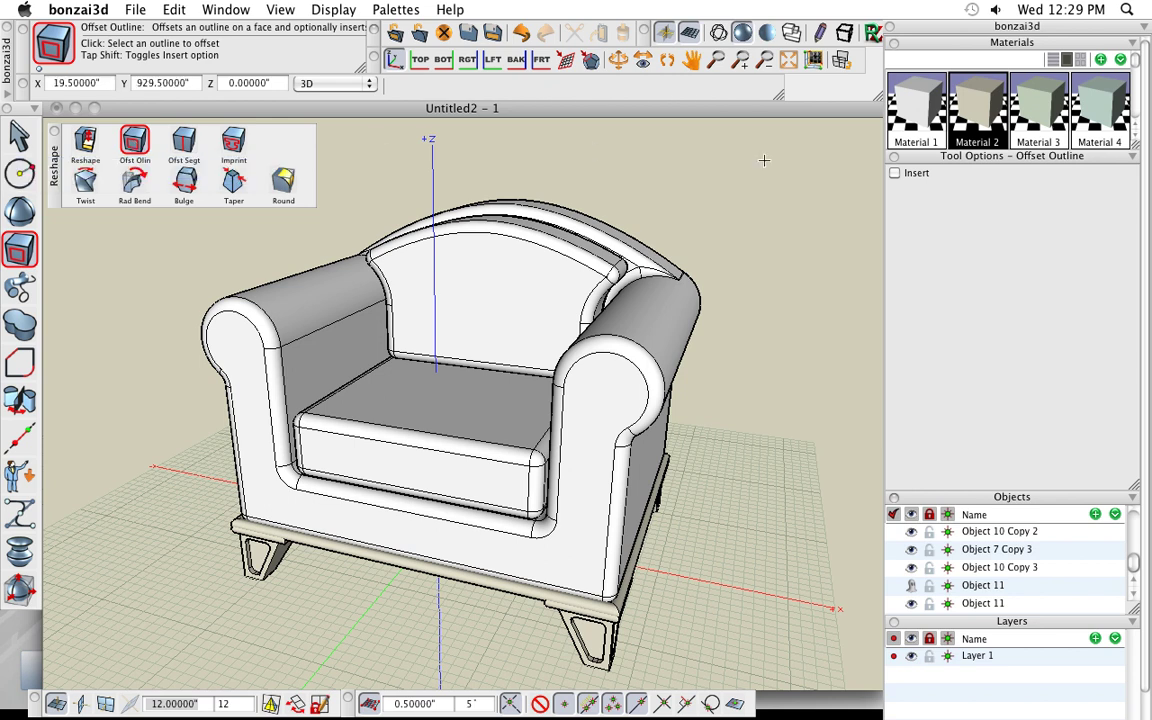
click(915, 174)
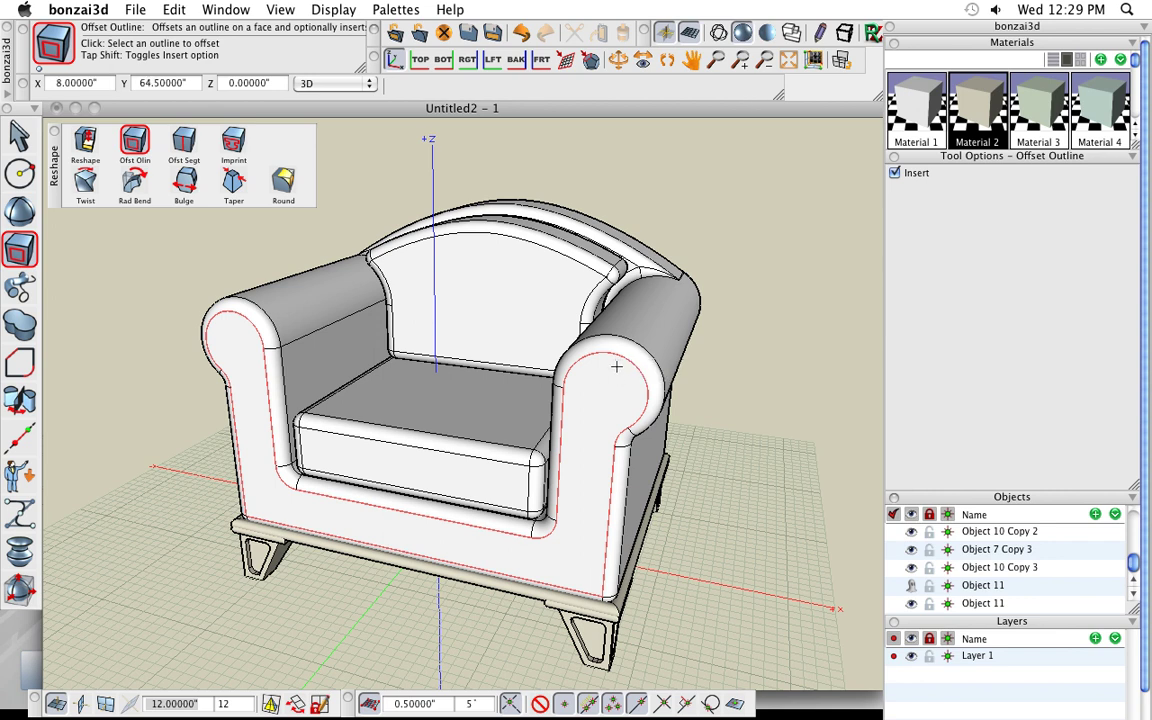
click(616, 366)
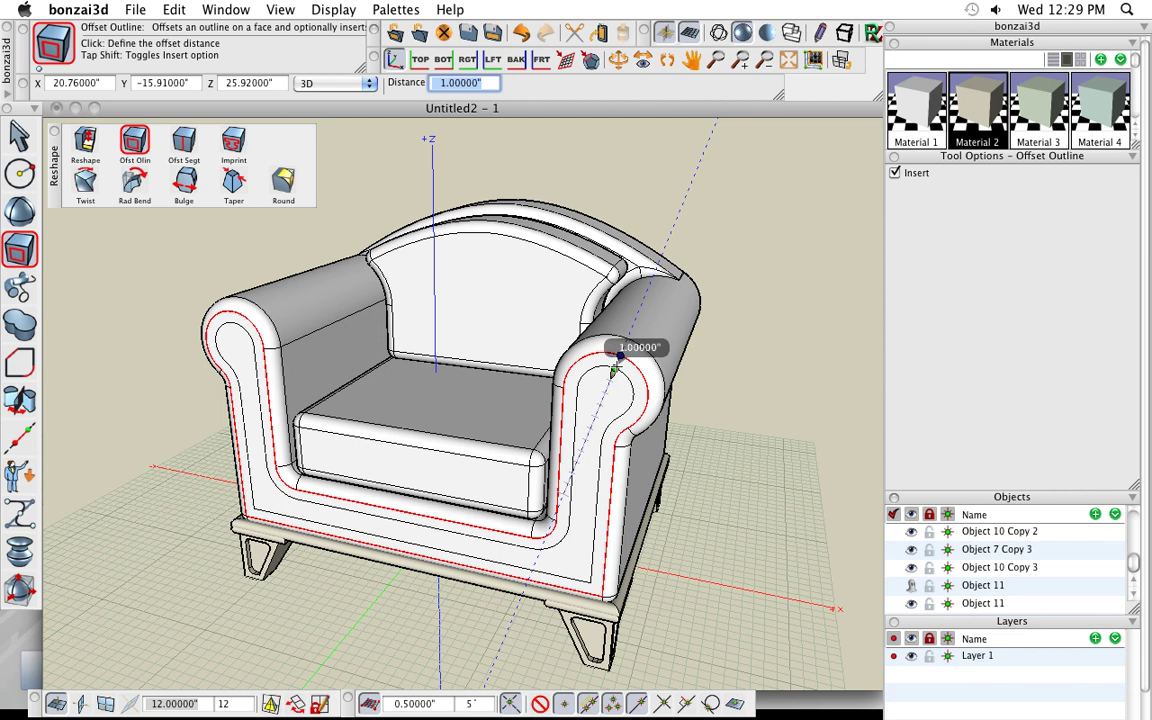
click(616, 368)
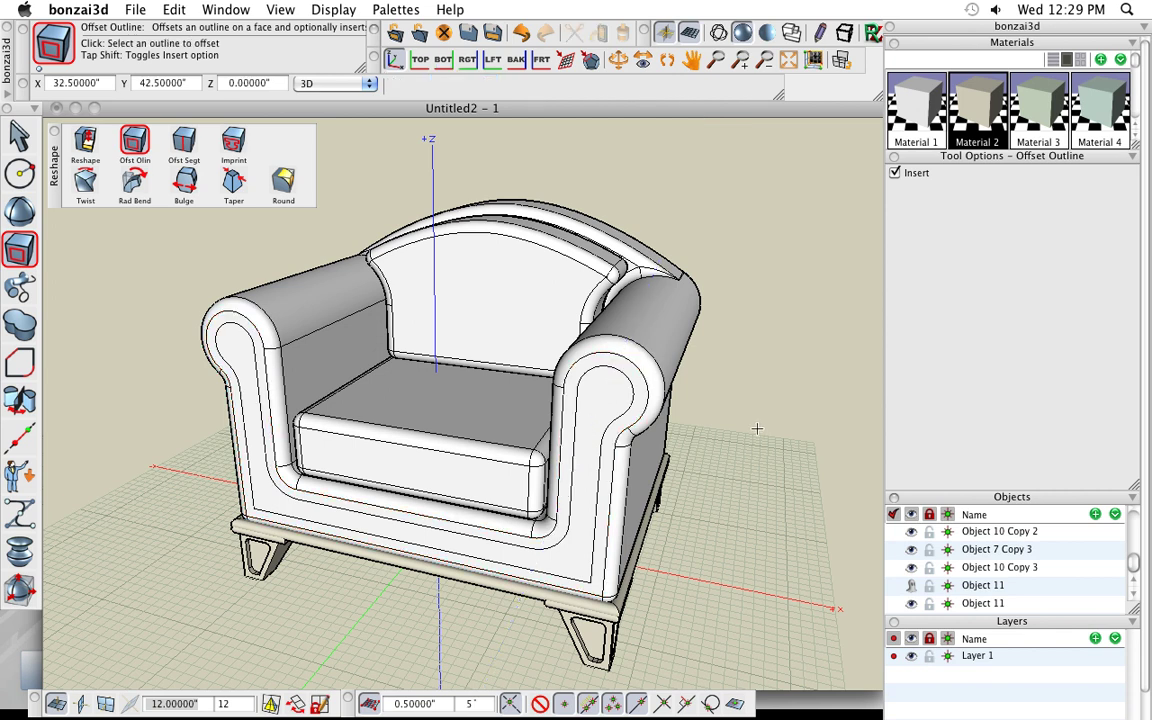
Reshape the inset front face of the chair frame by -1" to recess it, perpendicular to the reference plane.
click(86, 142)
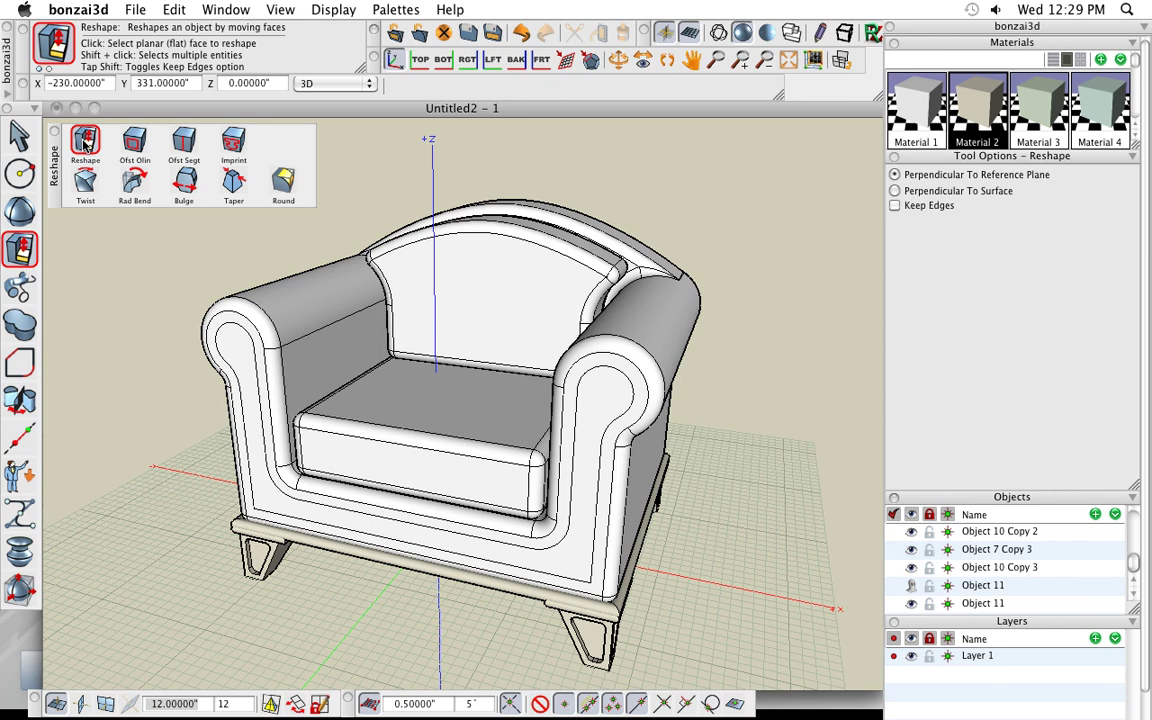
click(604, 396)
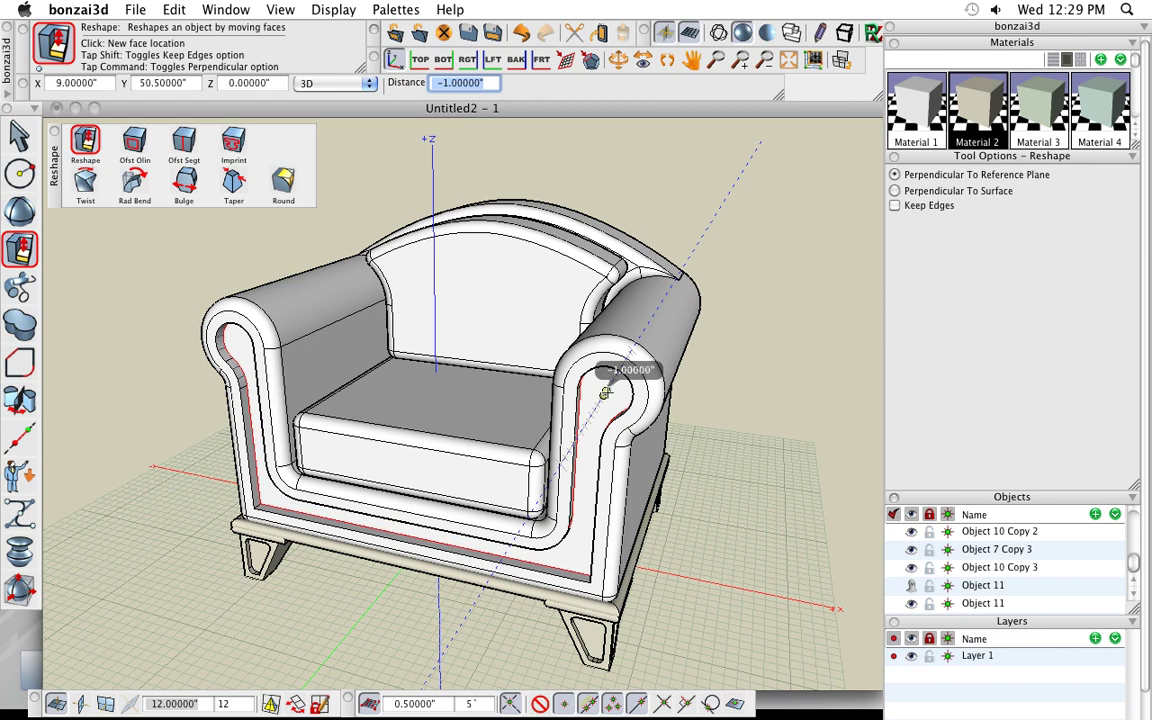
click(605, 393)
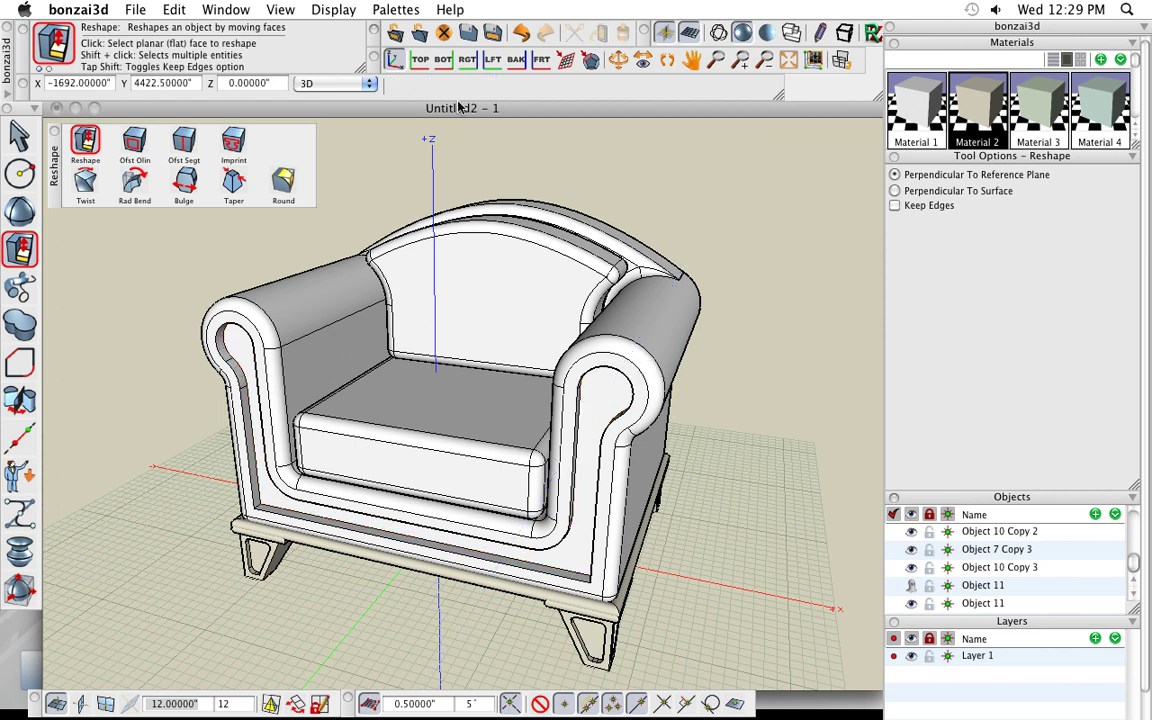
Round the outer outline of the recessed front panel with a circular 1" radius, selecting the whole outline rather than the object or one edge.
middle_drag(503, 470, 440, 528)
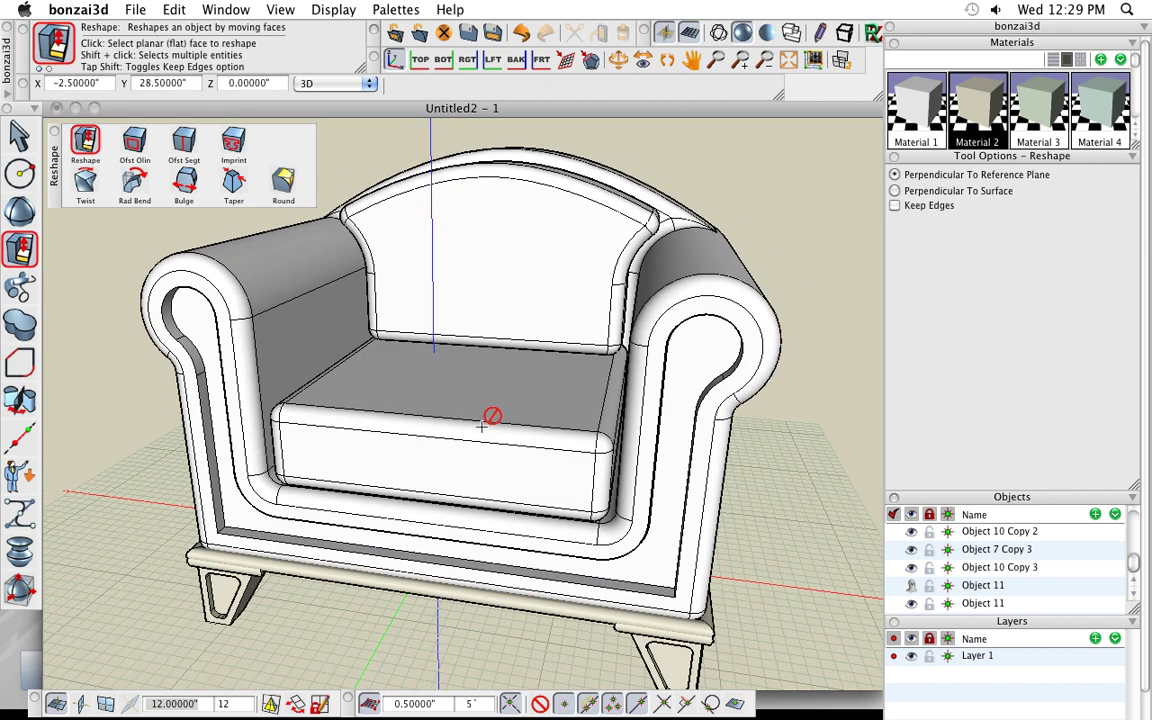
middle_drag(430, 378, 600, 470)
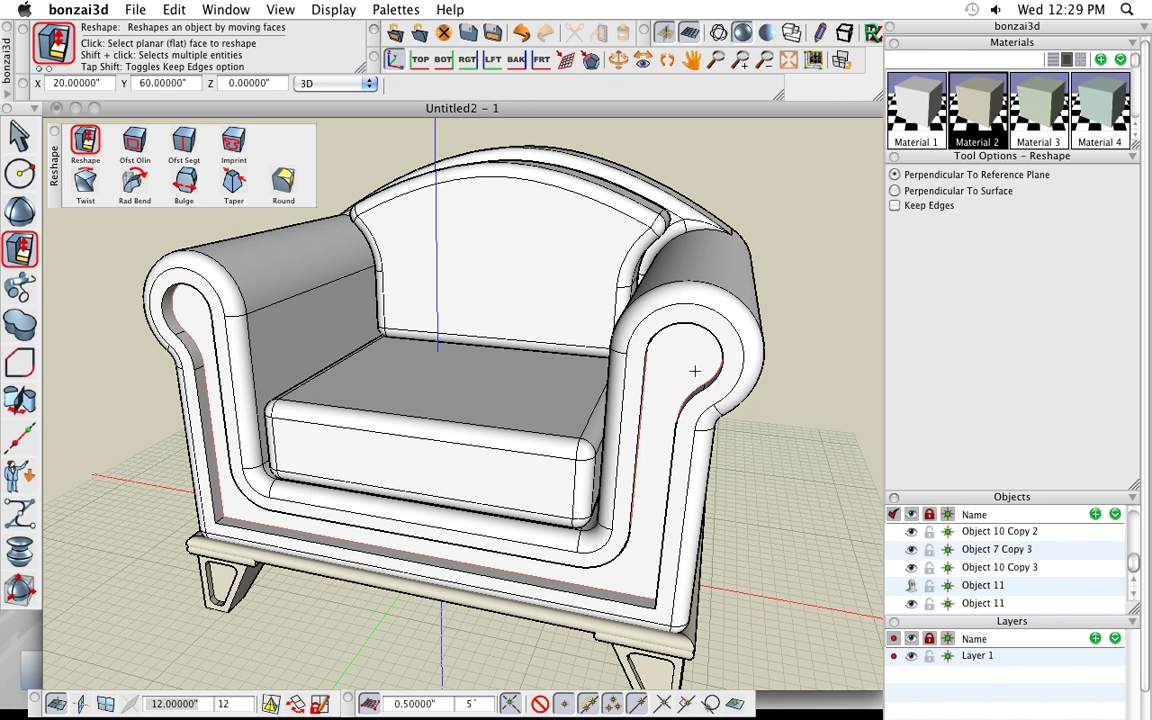
middle_drag(705, 420, 720, 498)
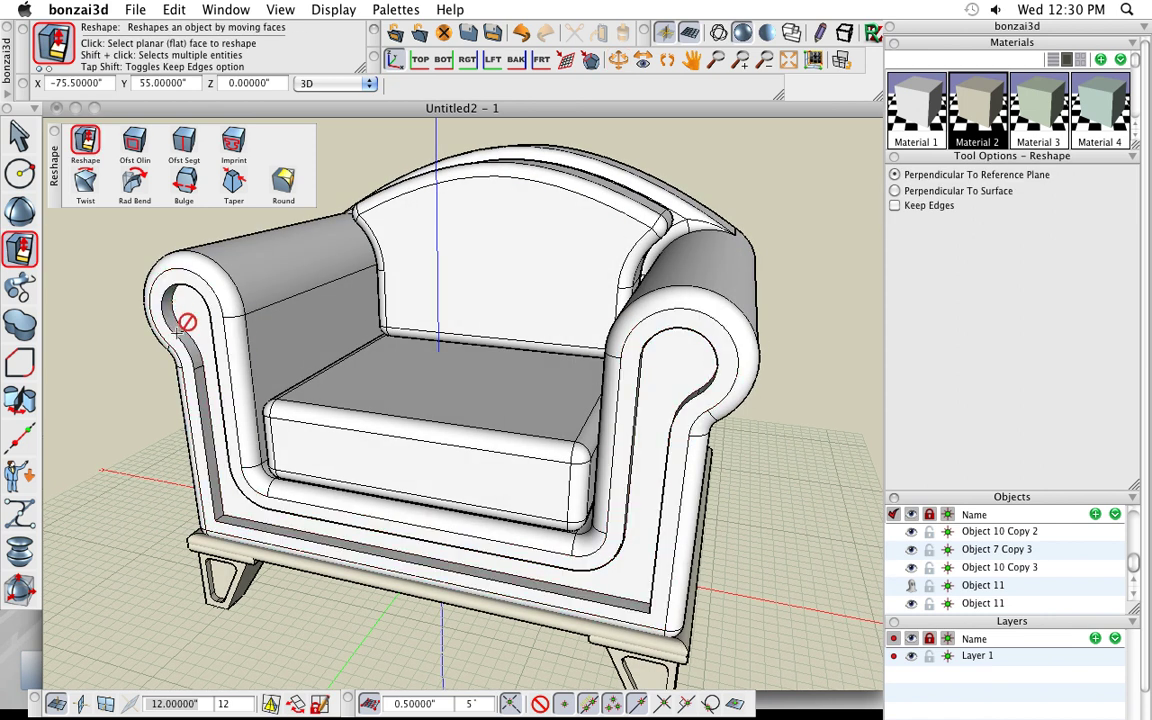
scroll(384, 375, down, 3)
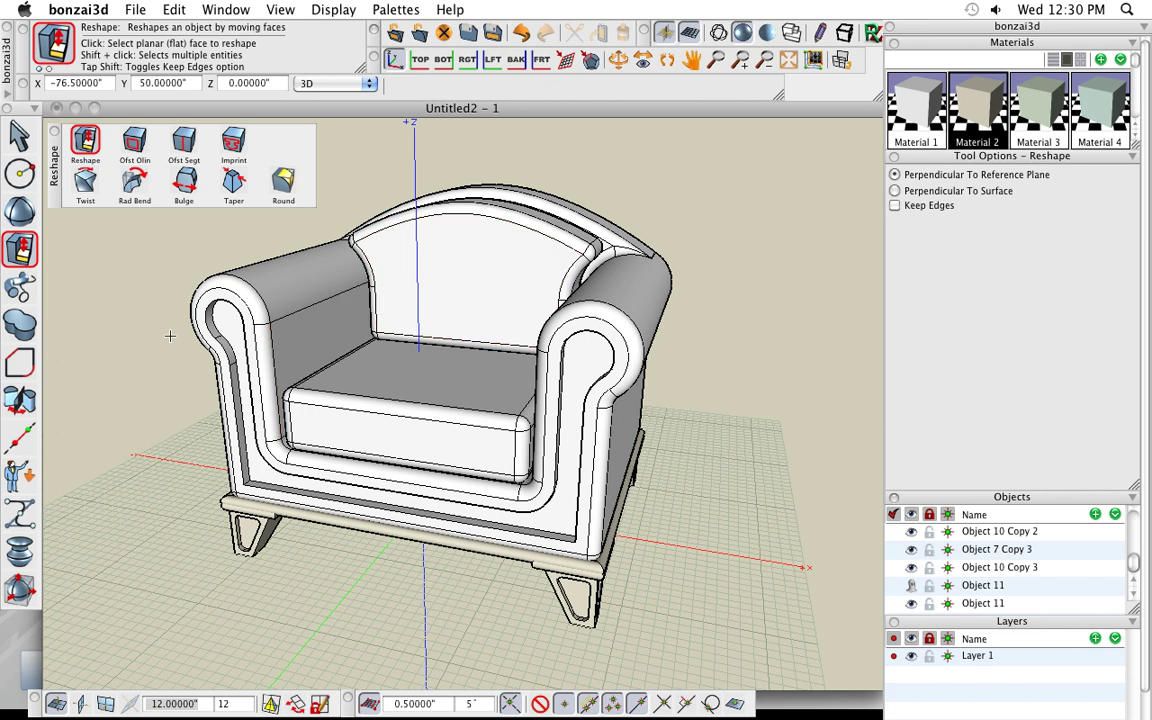
click(284, 183)
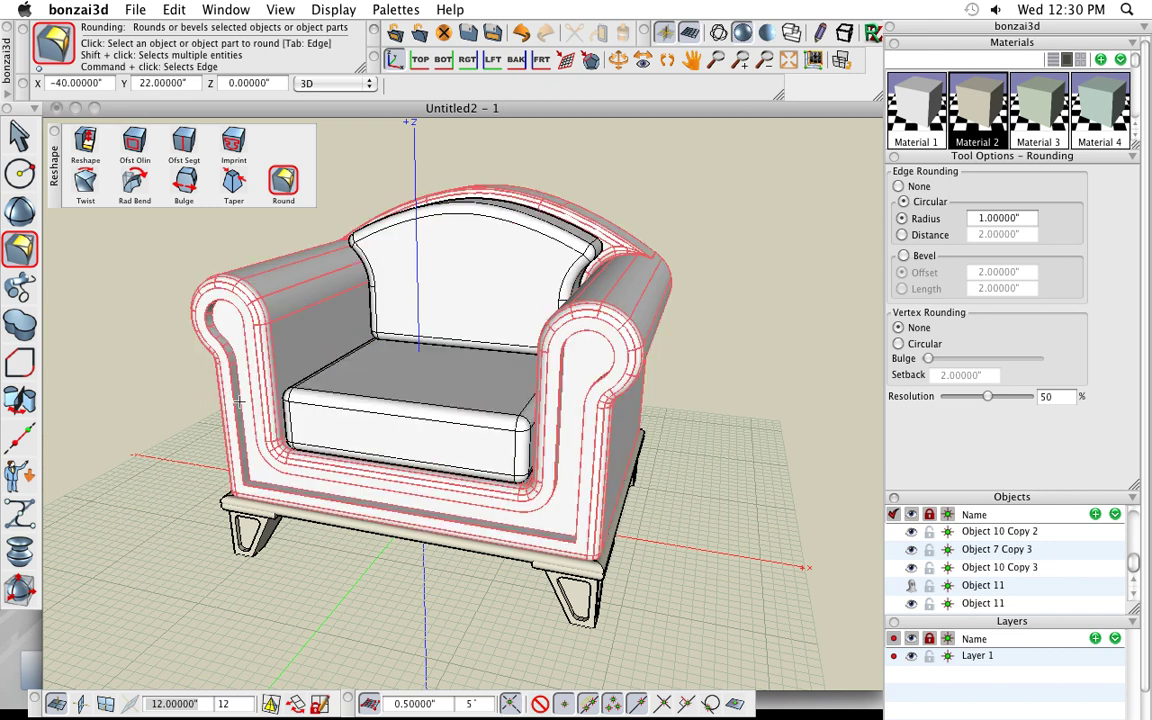
scroll(240, 402, up, 3)
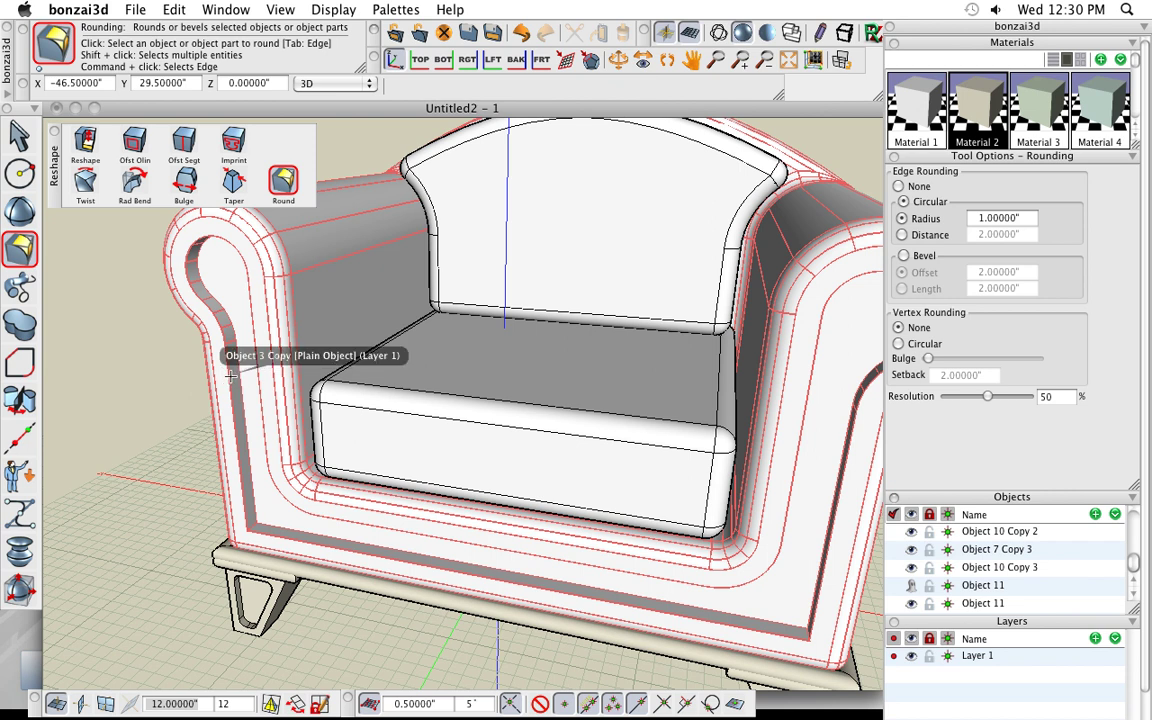
key(Tab)
key(Tab)
key(Tab)
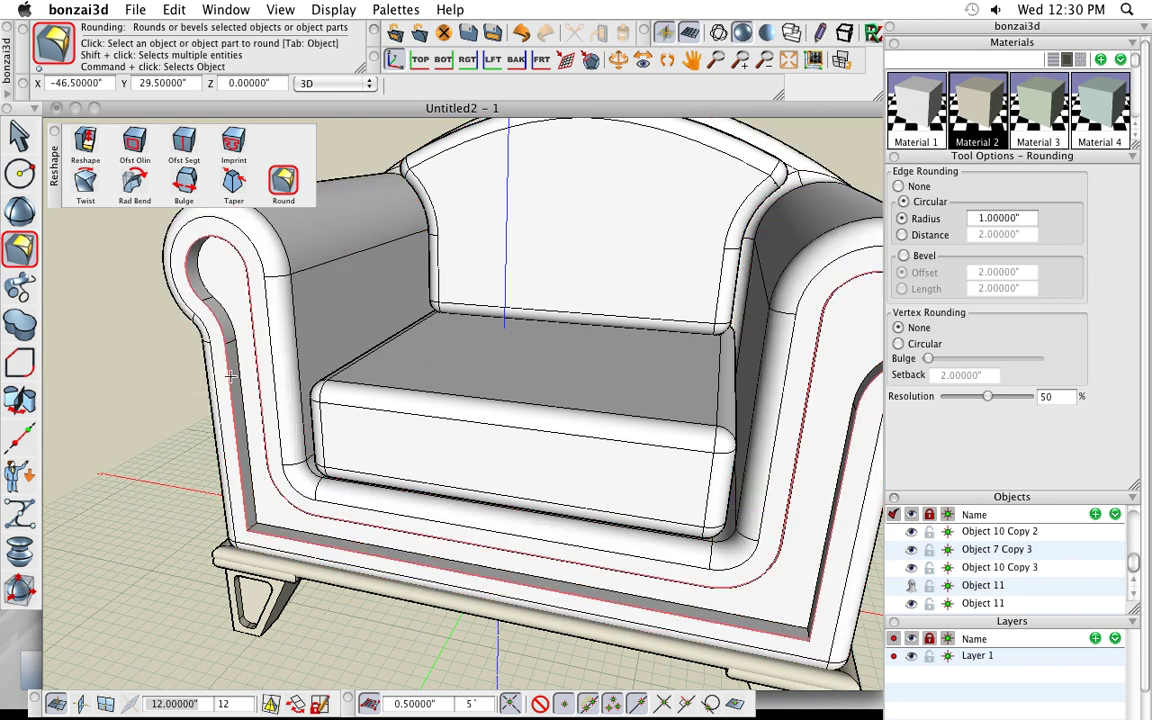
key(Tab)
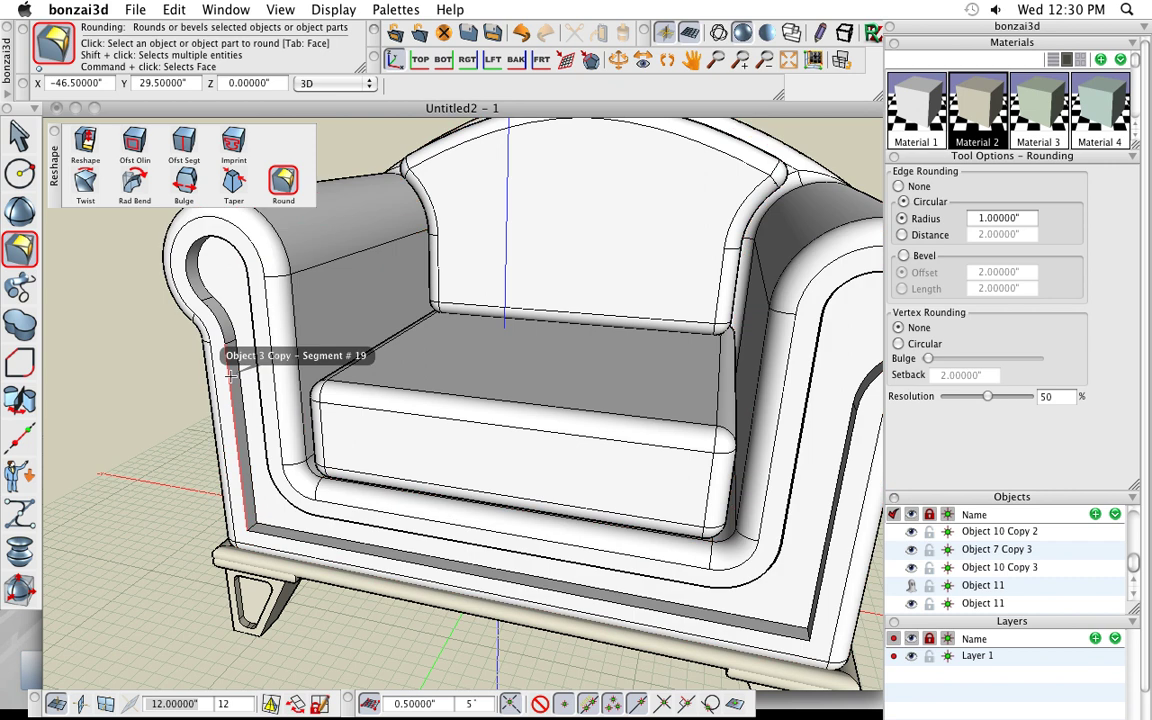
key(Tab)
key(Tab)
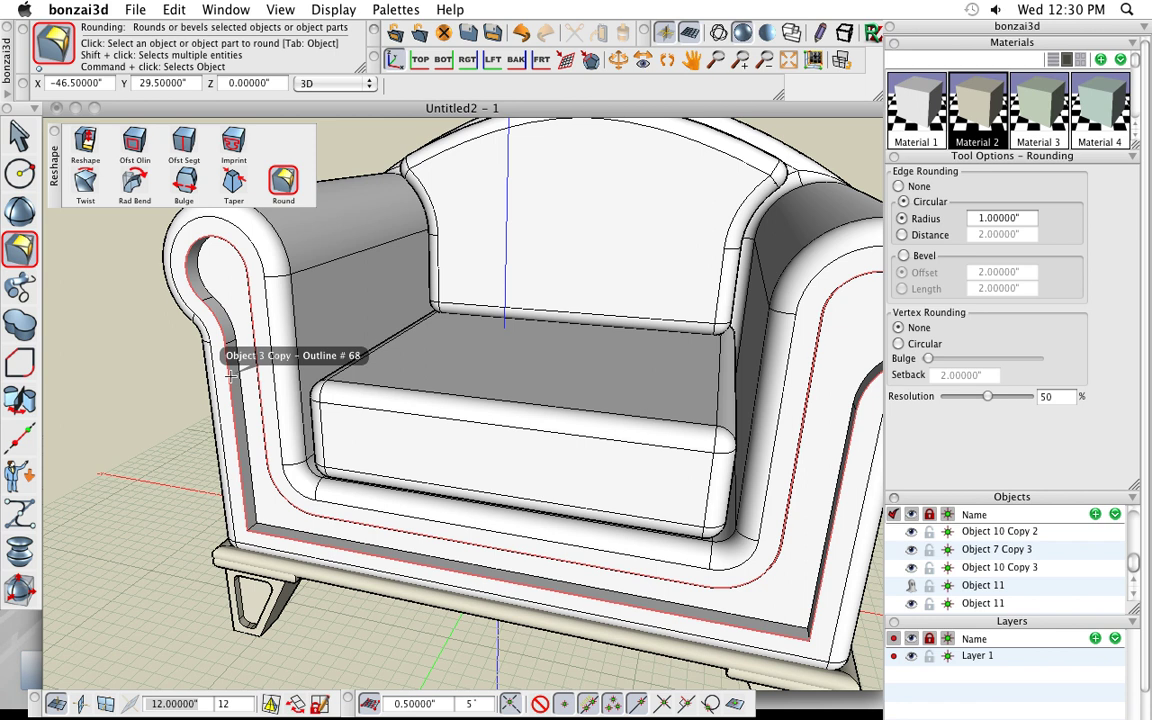
click(230, 376)
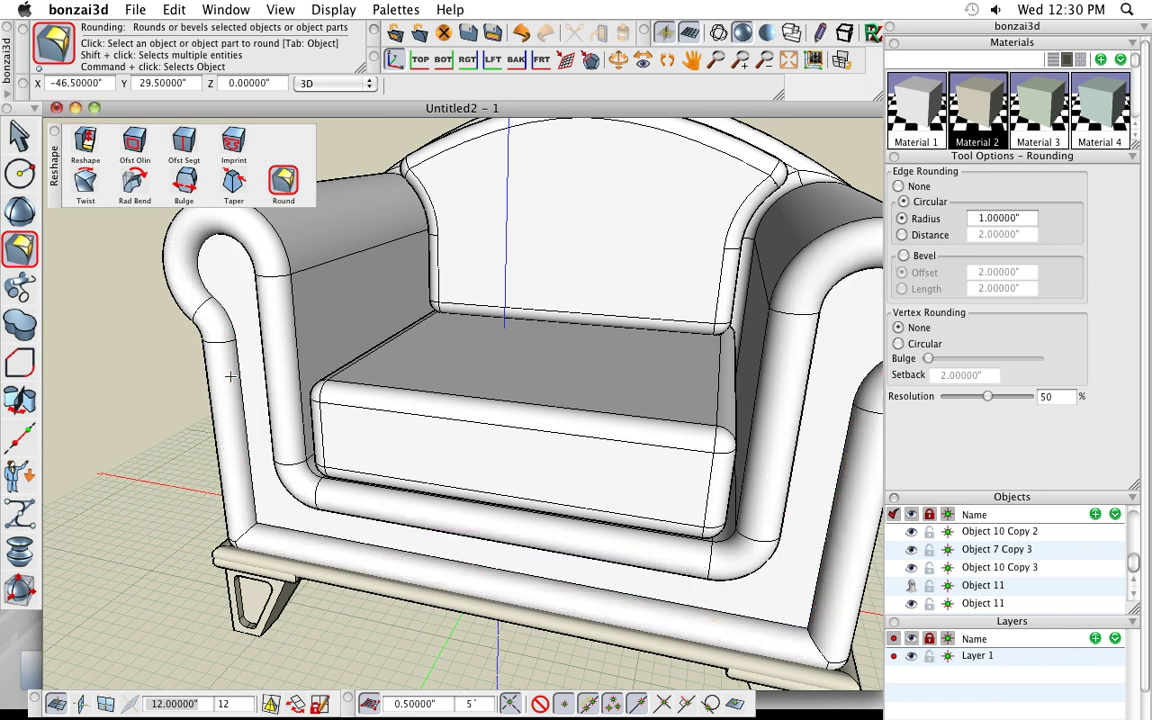
Extrude the recessed face of the chair's front panel 1" outward, perpendicular to the surface, as a separate panel object.
scroll(390, 490, down, 5)
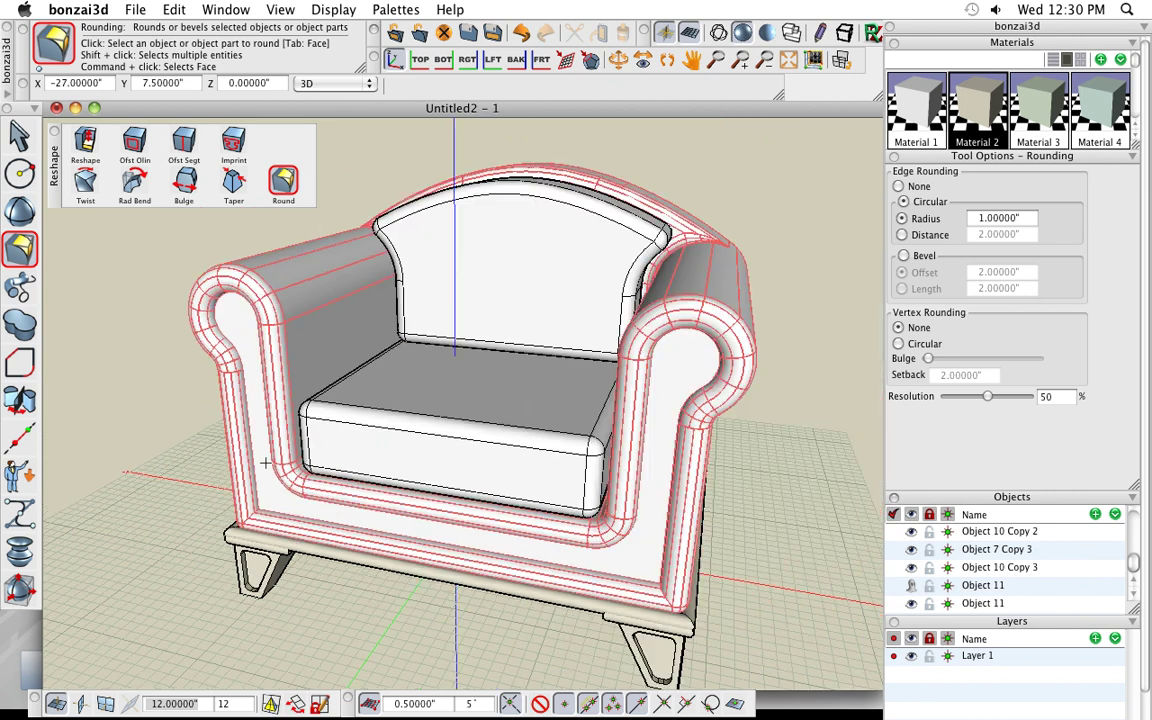
middle_drag(392, 561, 450, 540)
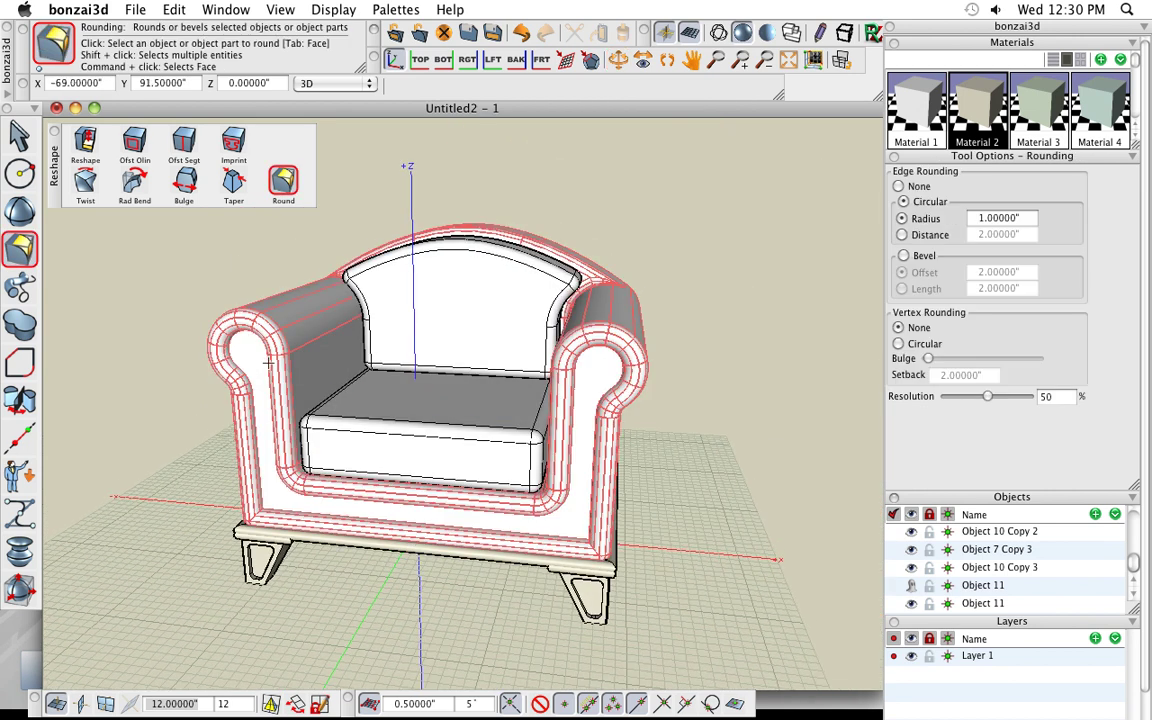
middle_drag(488, 502, 600, 470)
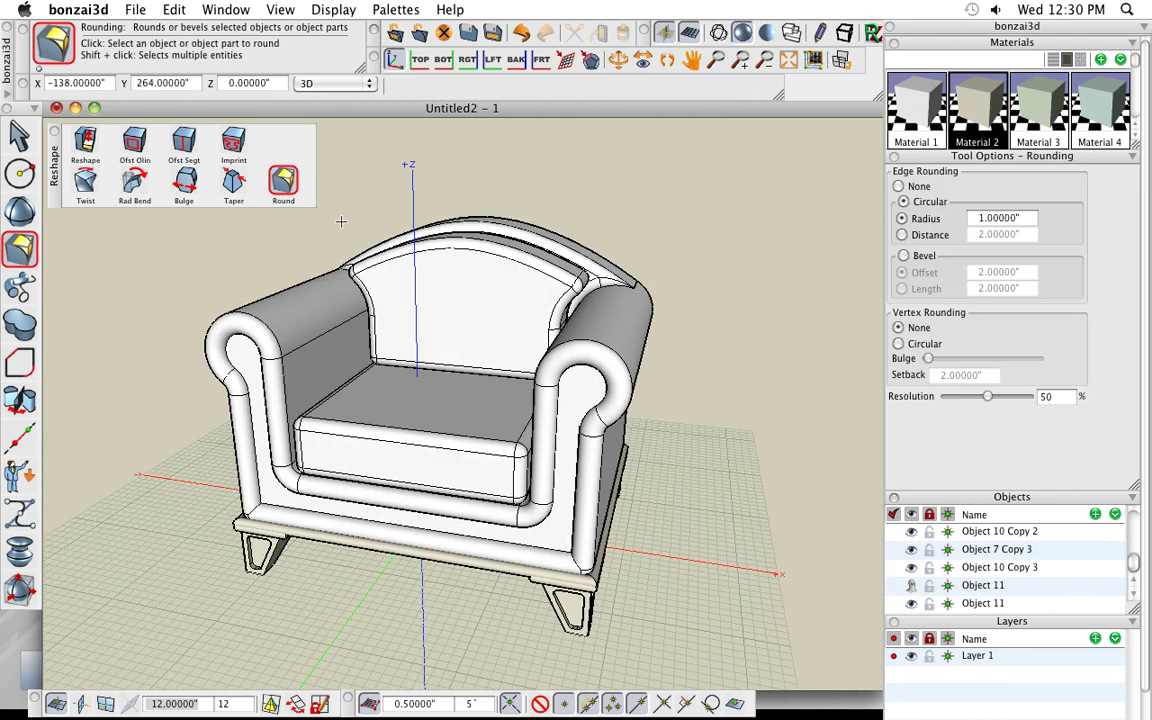
click(553, 467)
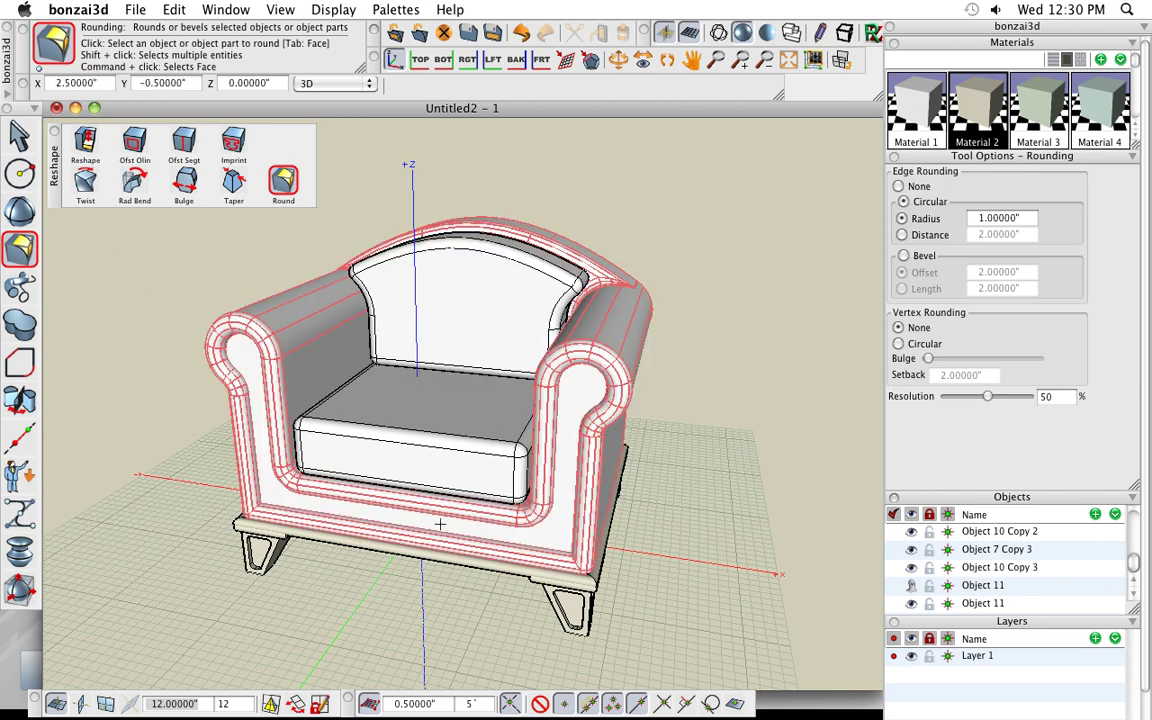
mouse_move(40, 282)
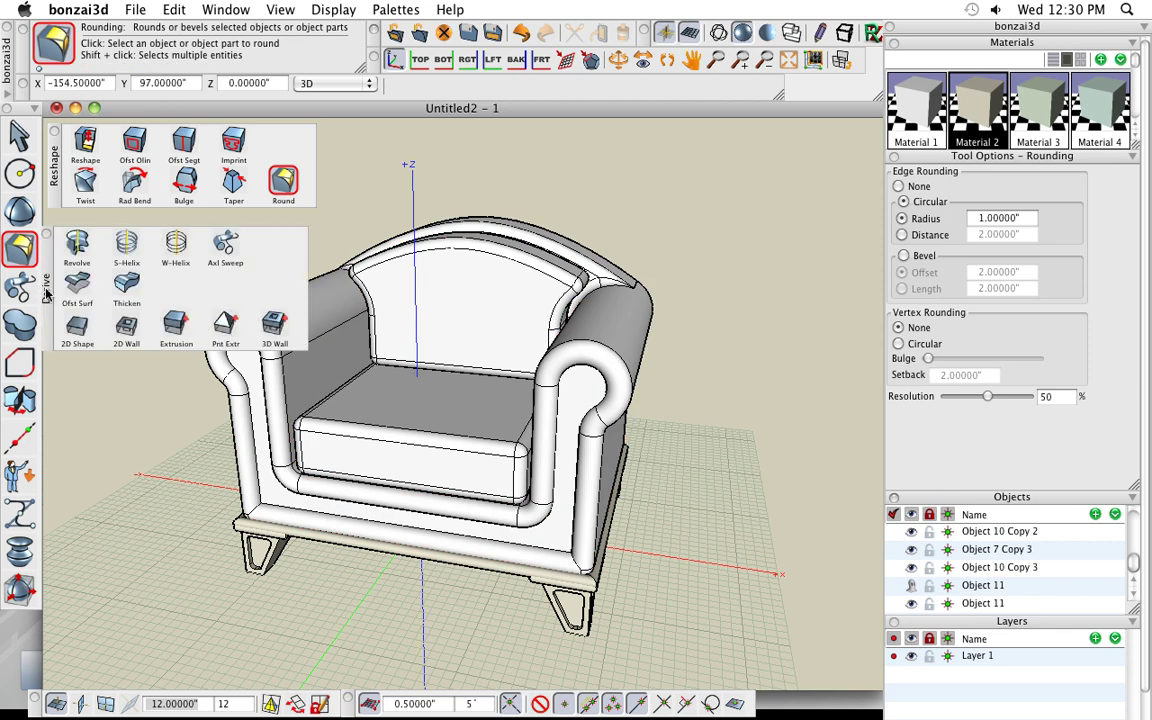
drag(59, 300, 57, 278)
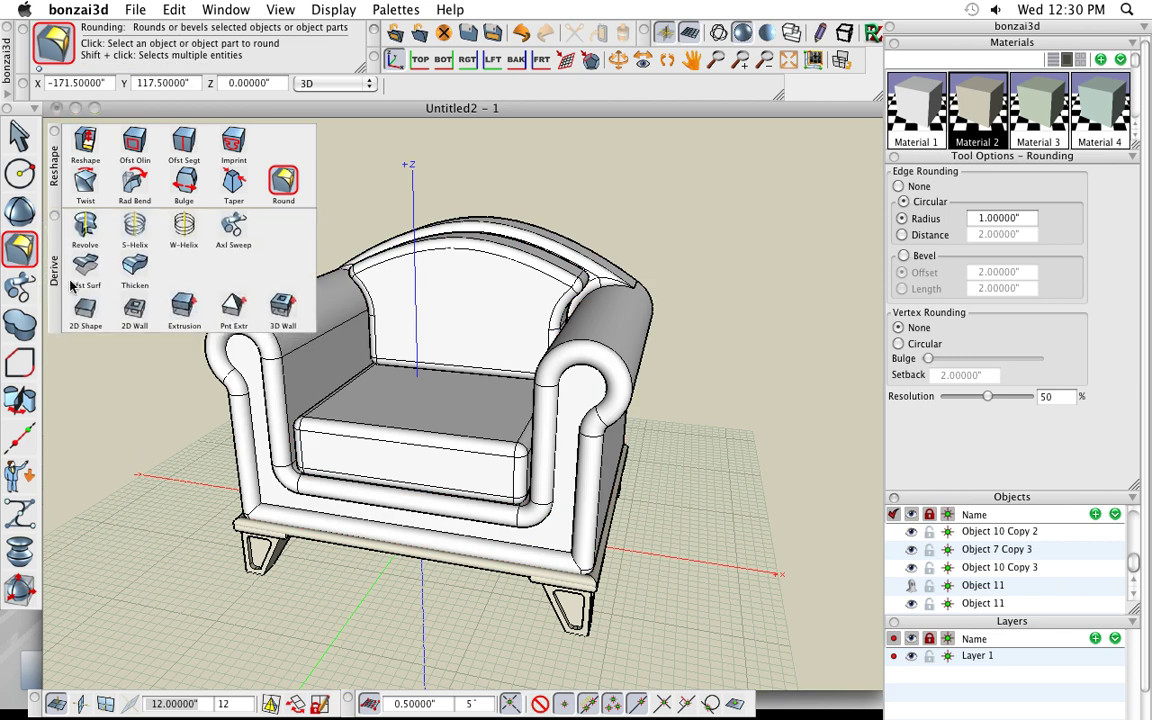
click(184, 309)
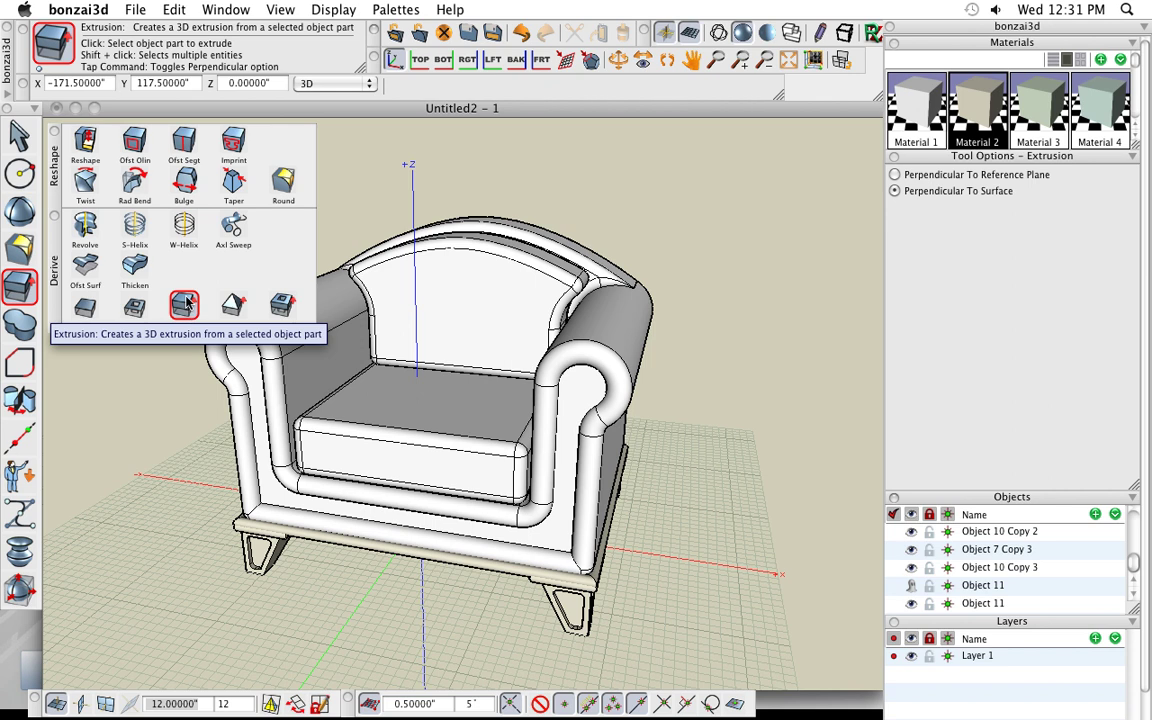
click(579, 387)
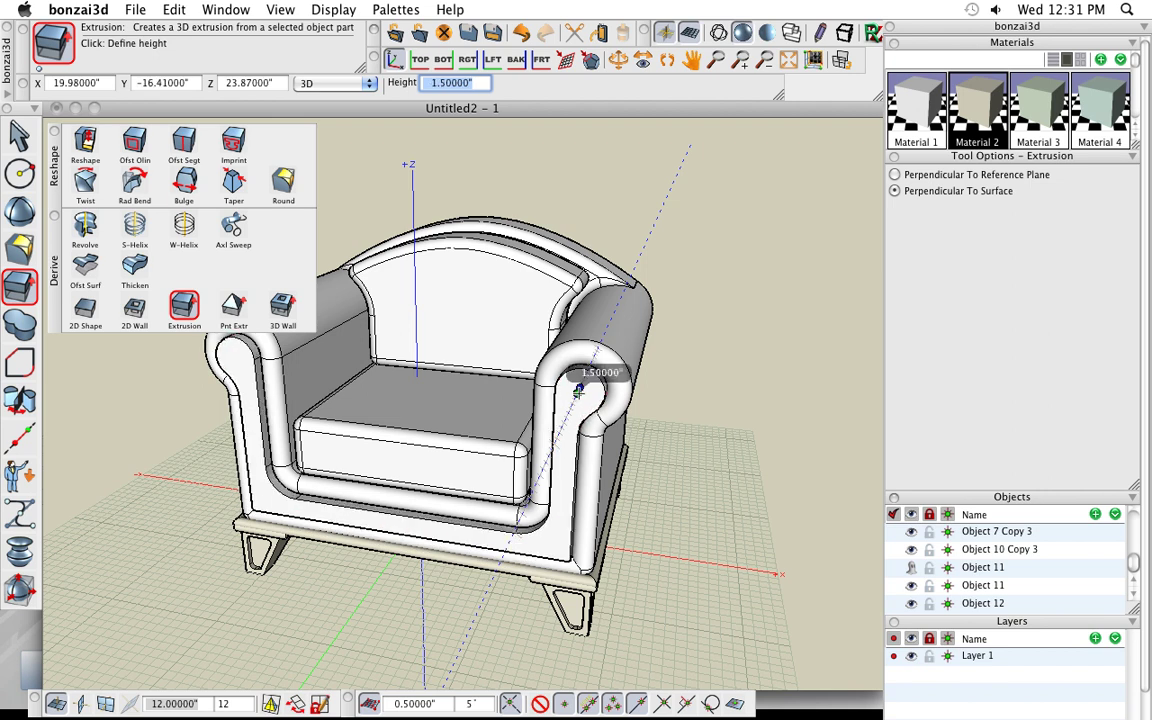
click(578, 389)
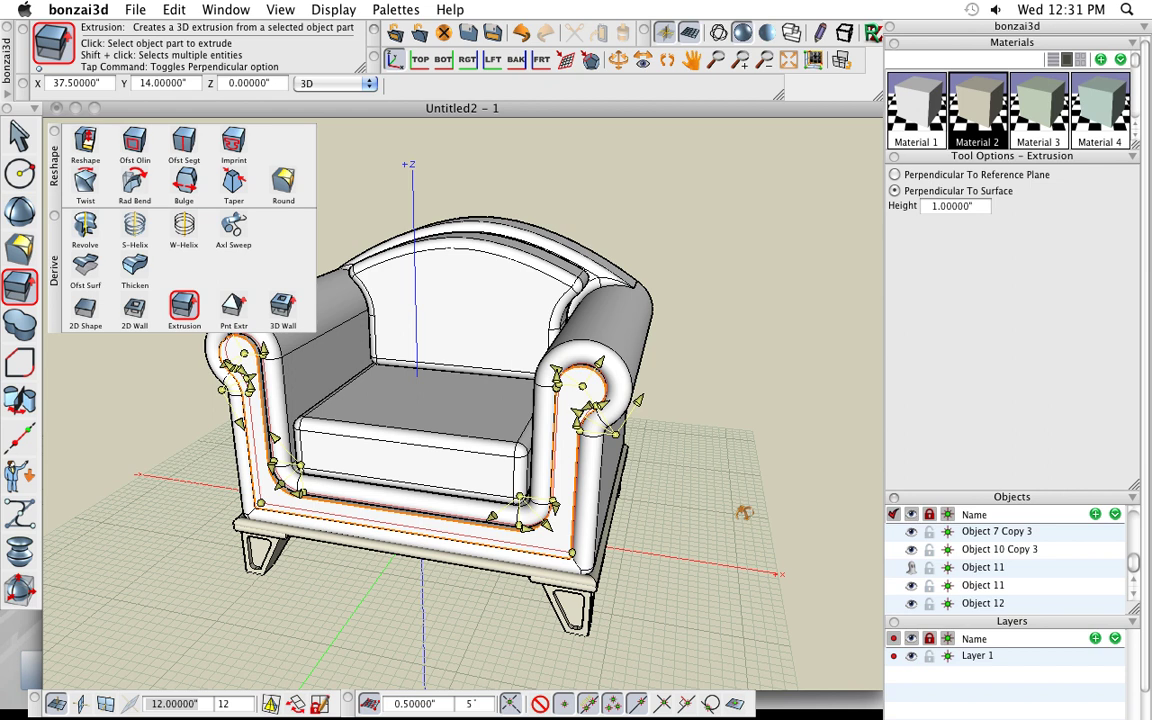
mouse_move(740, 514)
middle_down()
mouse_move(700, 514)
mouse_move(743, 512)
middle_up()
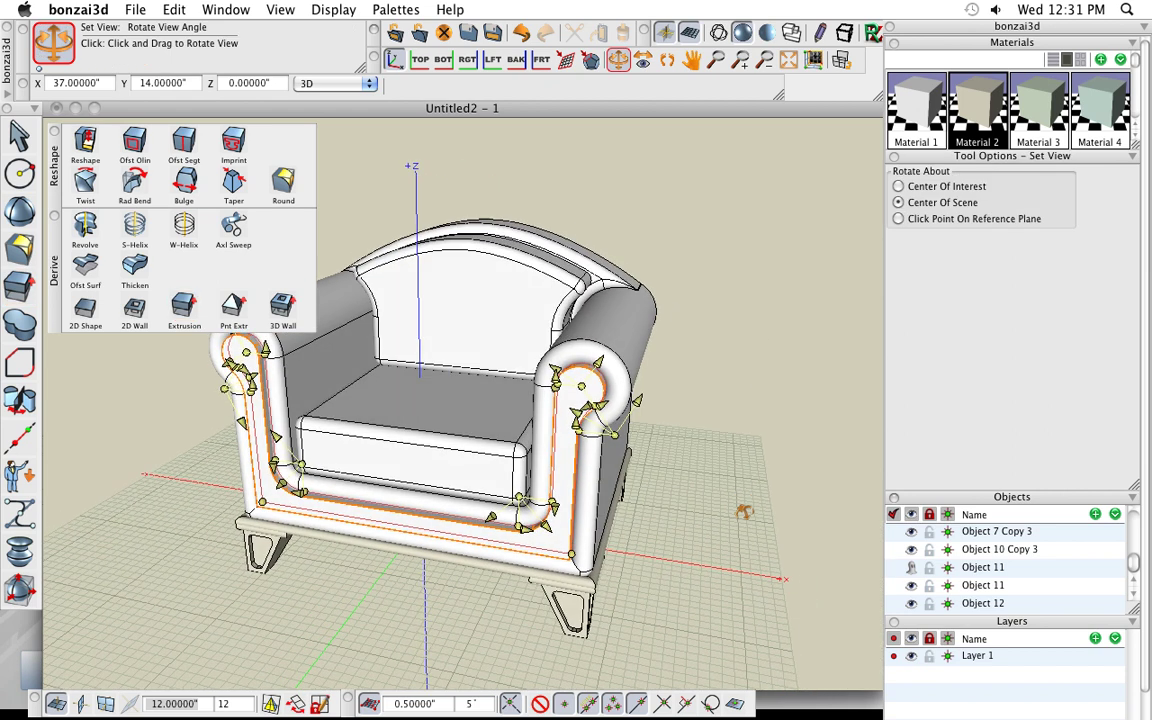
click(54, 212)
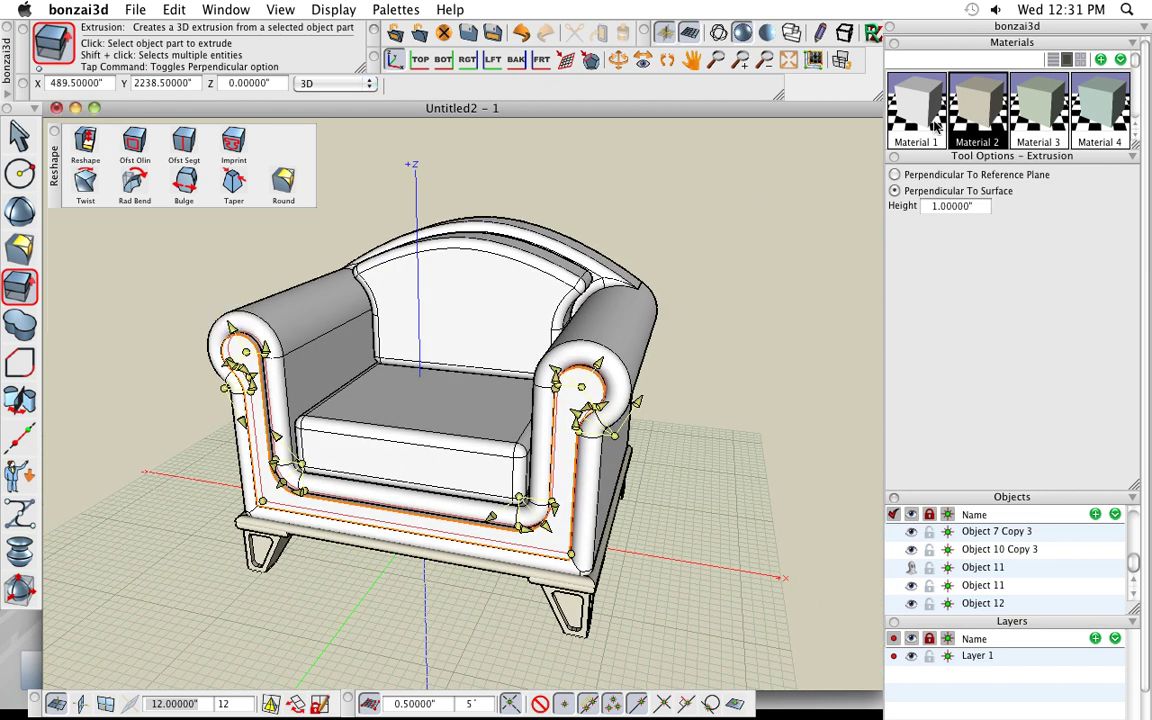
Assign Material 2 to the newly extruded front panel and clear the selection.
drag(978, 110, 678, 362)
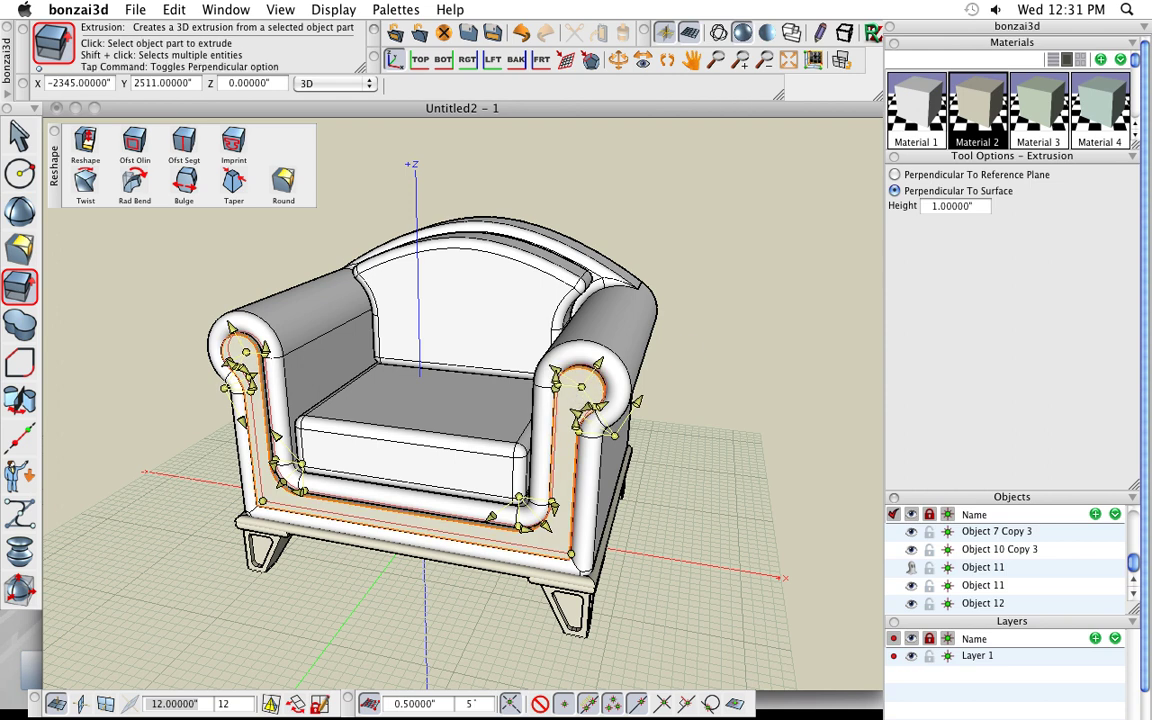
click(20, 135)
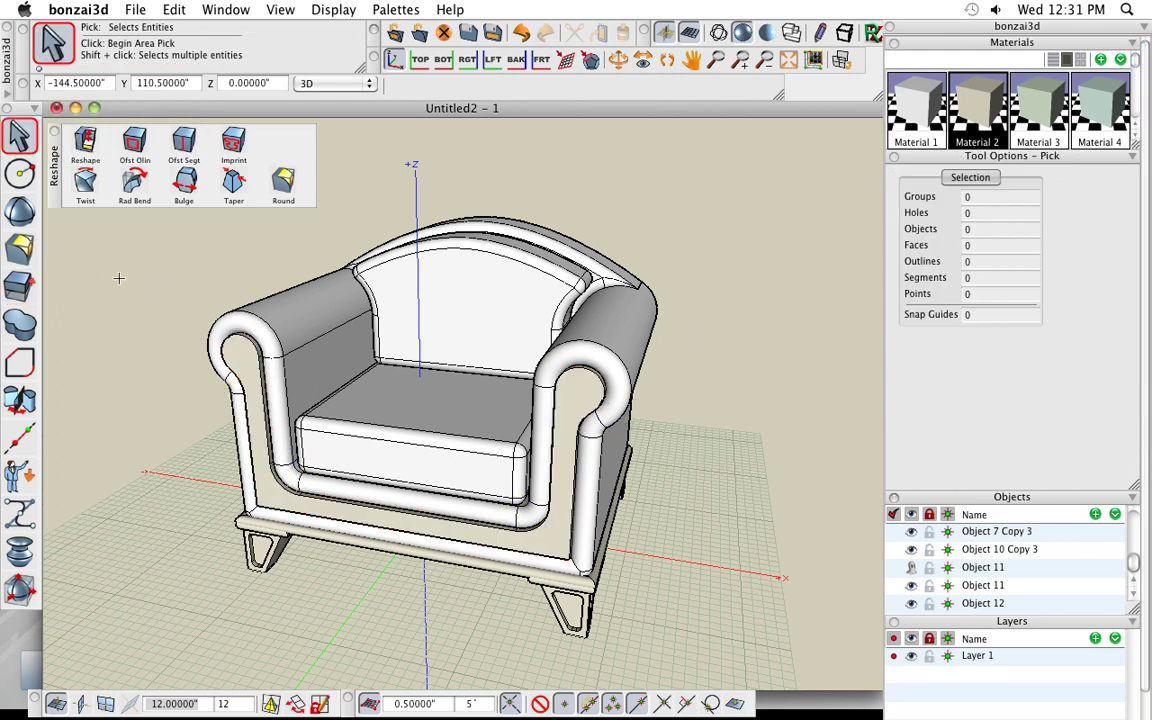
drag(645, 470, 625, 468)
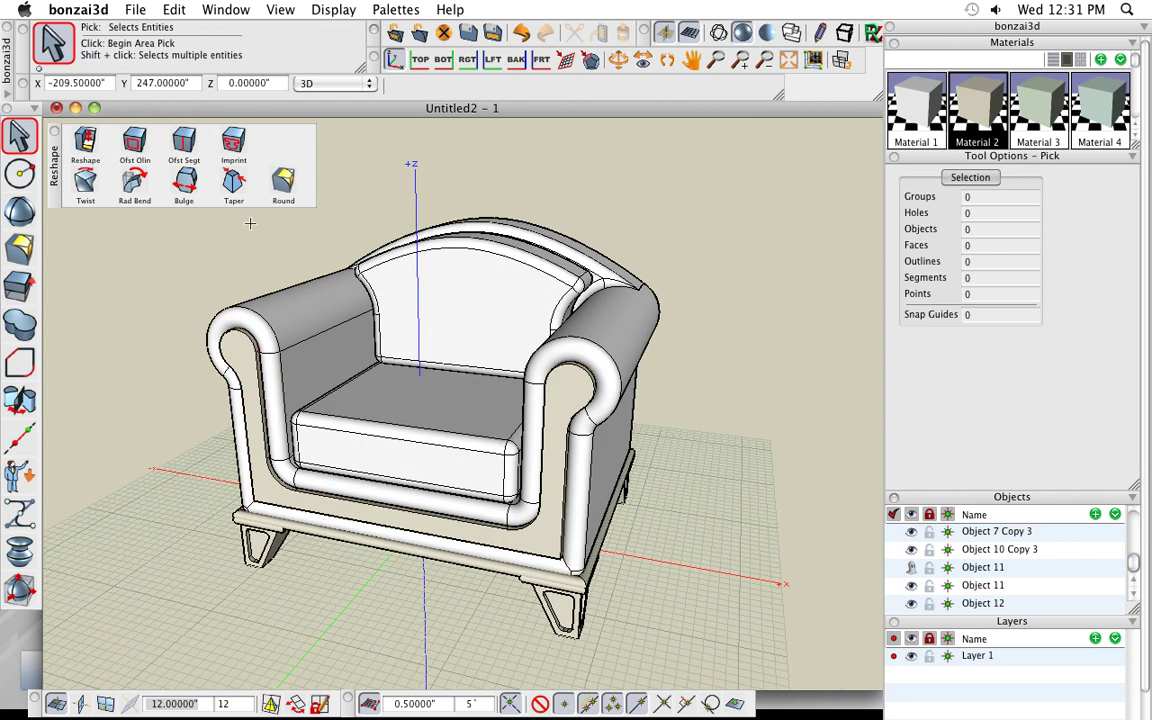
Round the extruded front panel with a circular edge rounding of 0.5" radius.
click(285, 190)
double_click(1005, 218)
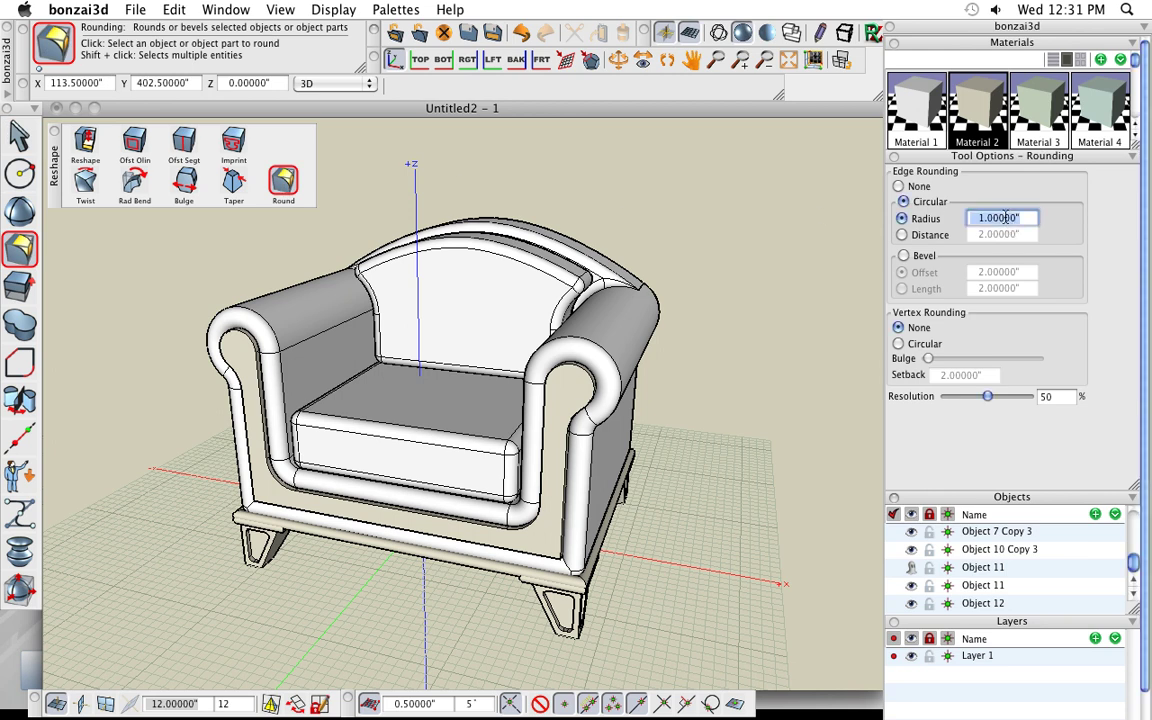
text(.5)
key(Return)
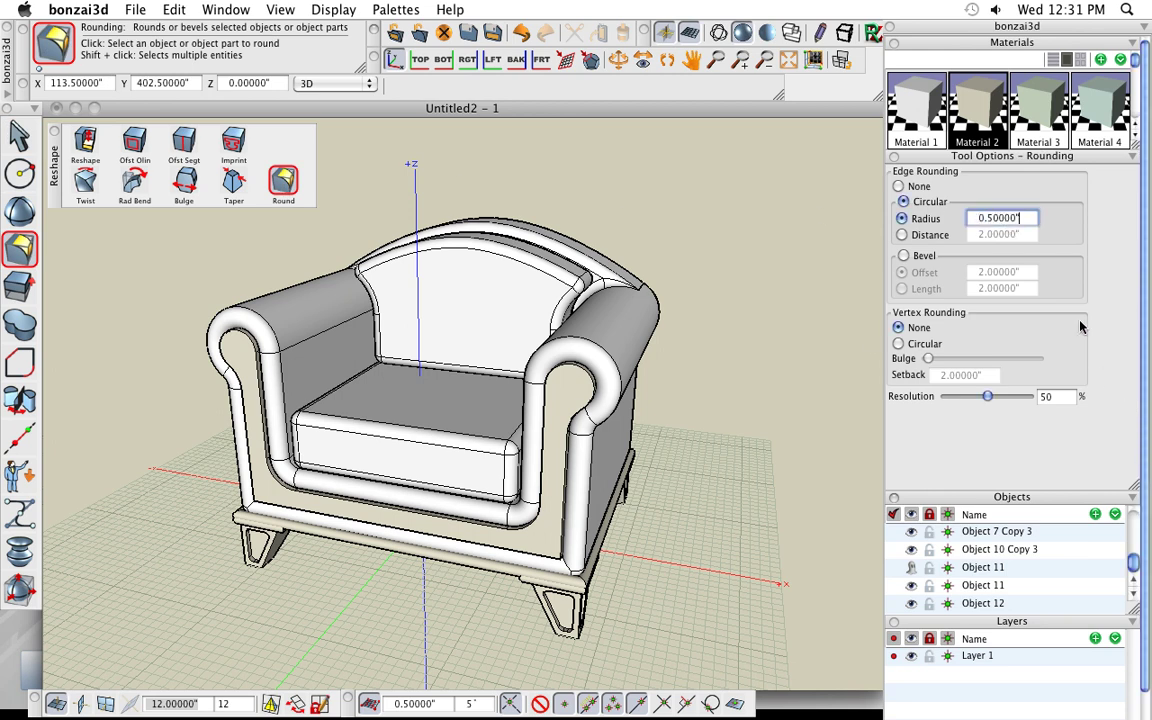
click(569, 385)
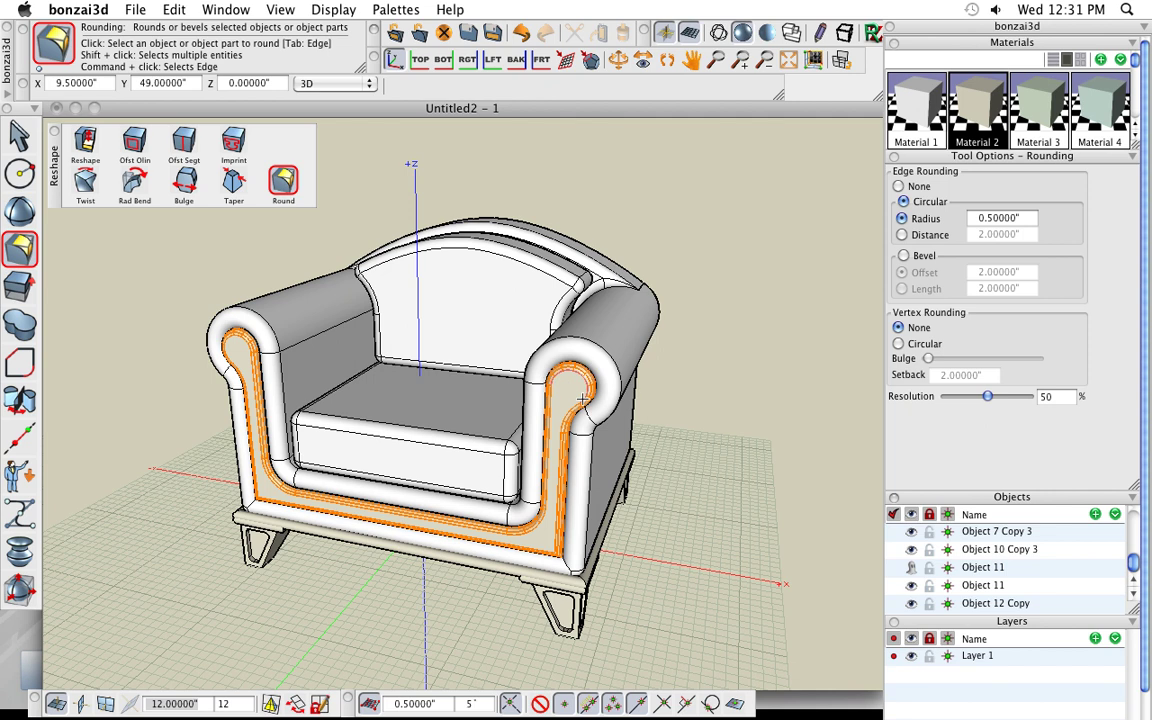
middle_drag(653, 525, 700, 530)
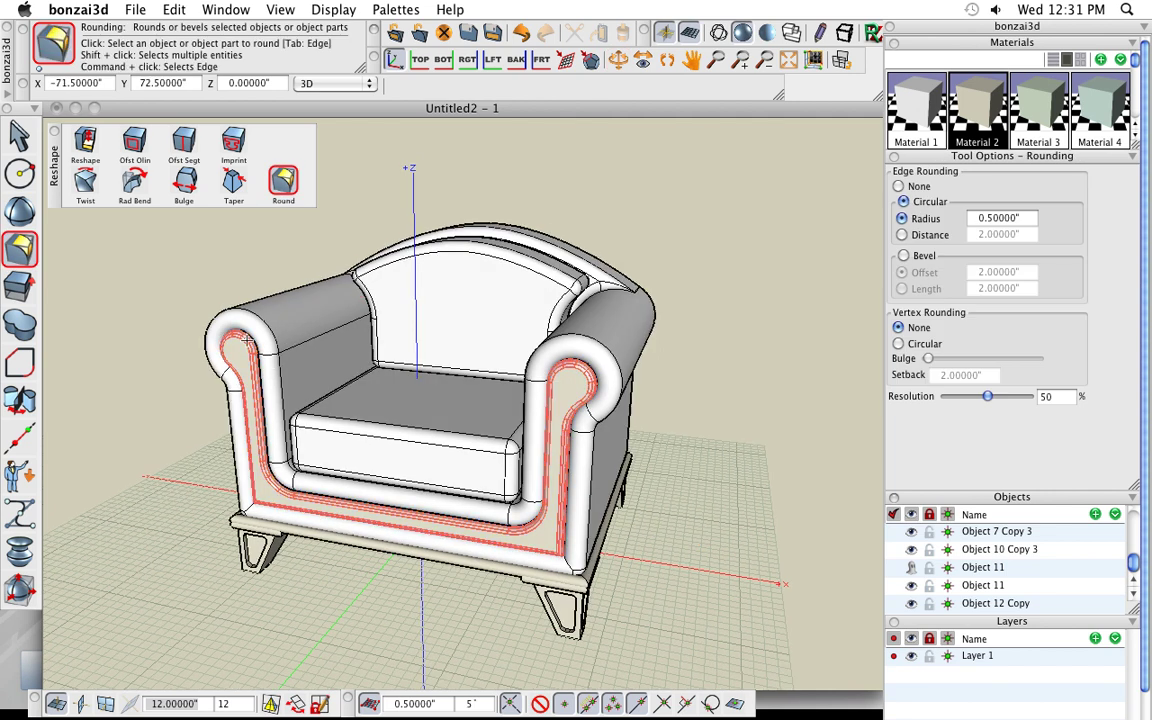
click(18, 135)
middle_drag(600, 450, 411, 360)
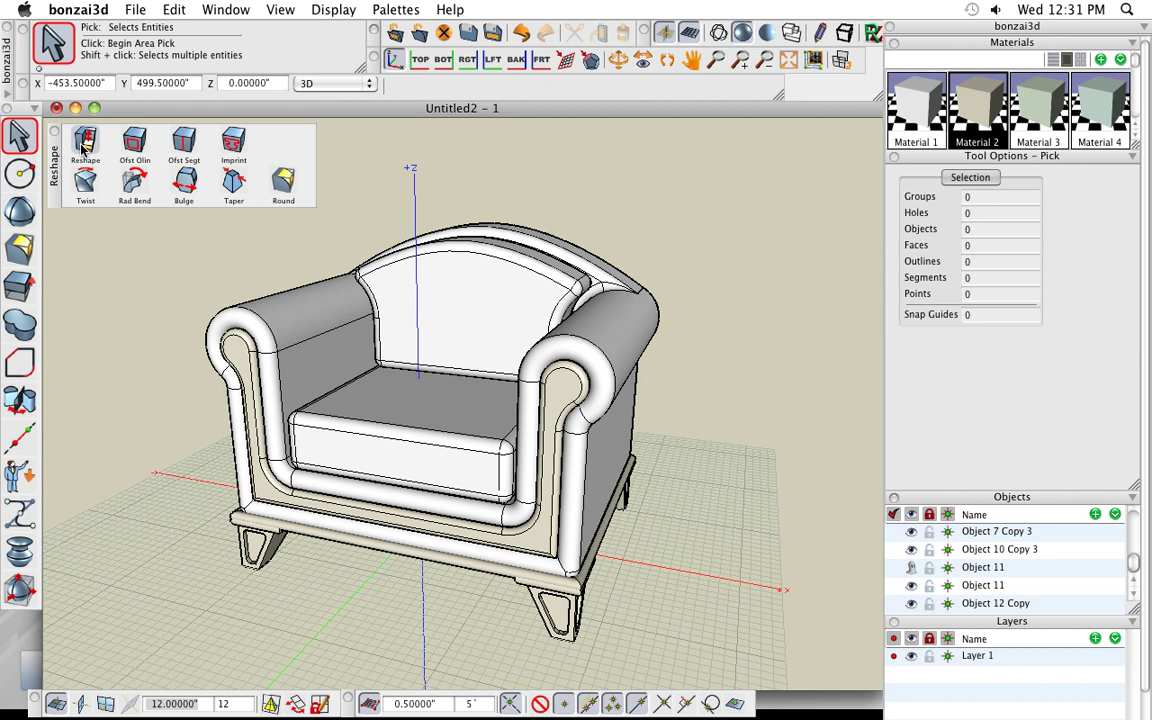
middle_drag(540, 322, 745, 375)
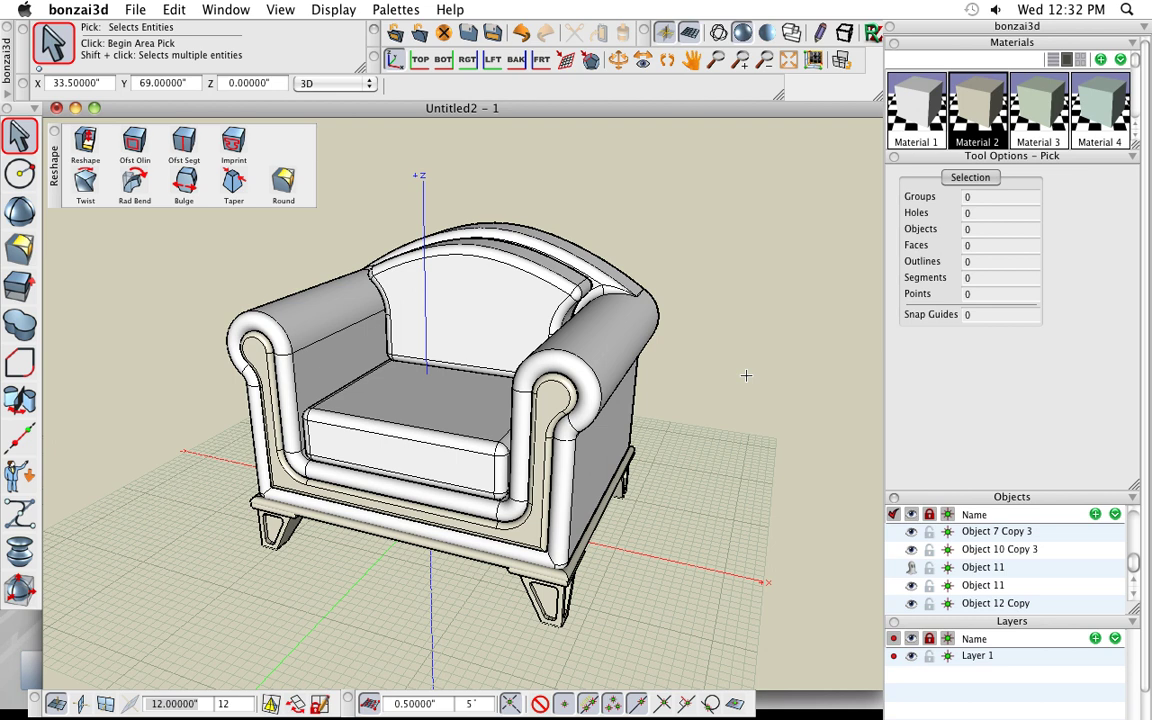
Compare the chair with the rendered sofa on the presentation slide and switch back to bonzai3d.
key(super+Tab)
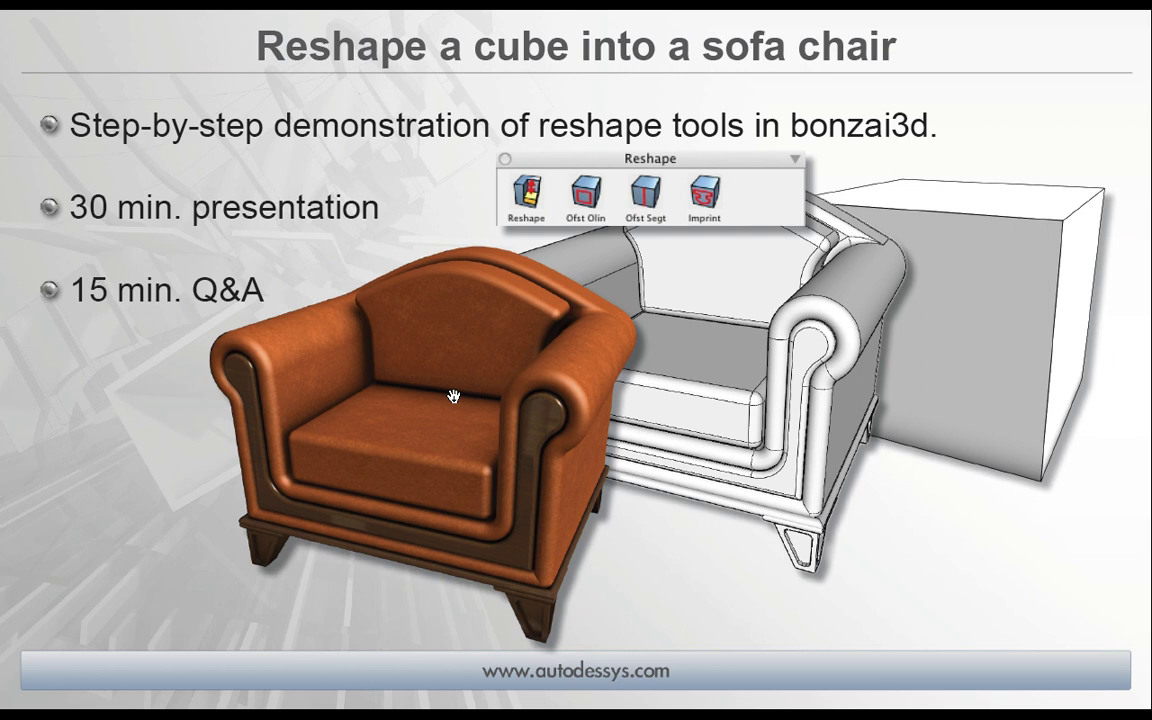
key(super+Tab)
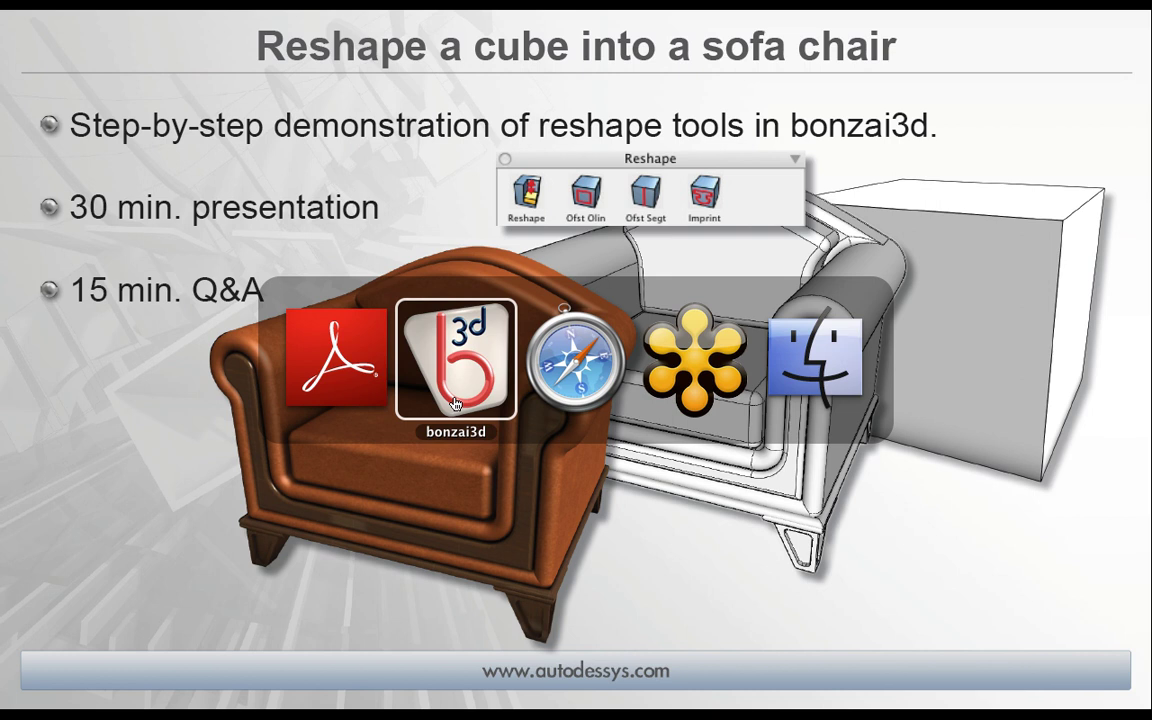
click(455, 403)
middle_drag(560, 380, 635, 342)
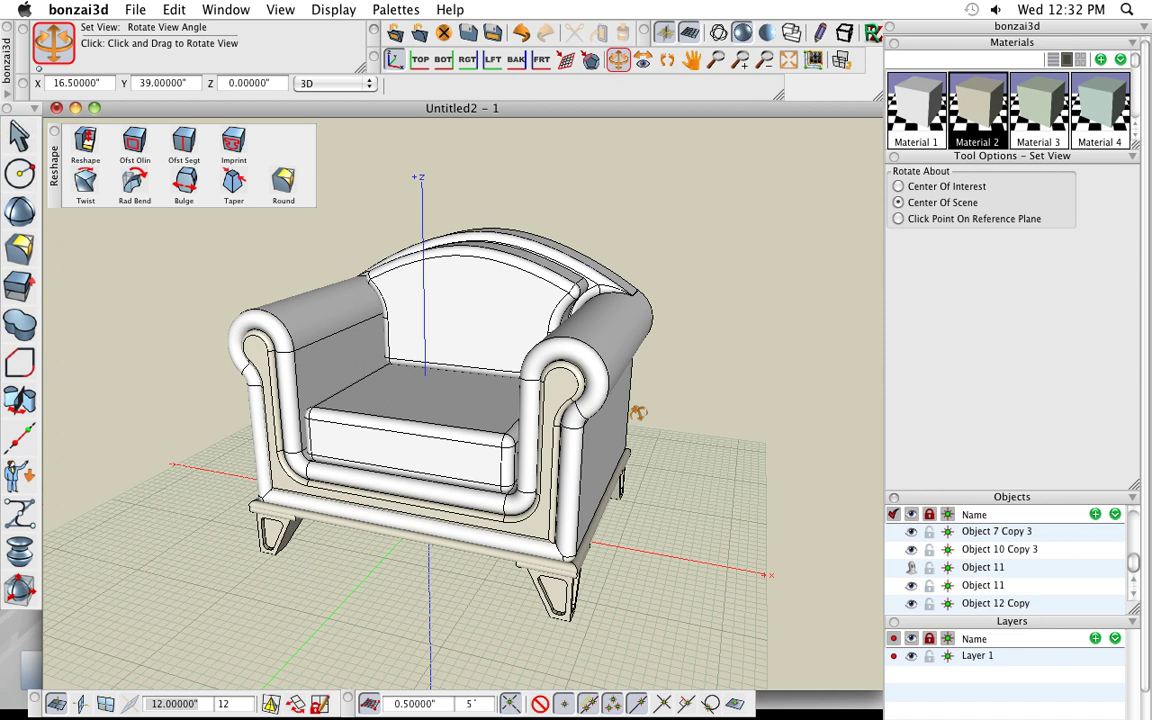
Review Material 1's reflection, transparency and color settings and replace it with Leather Base from the Furniture material library.
click(54, 131)
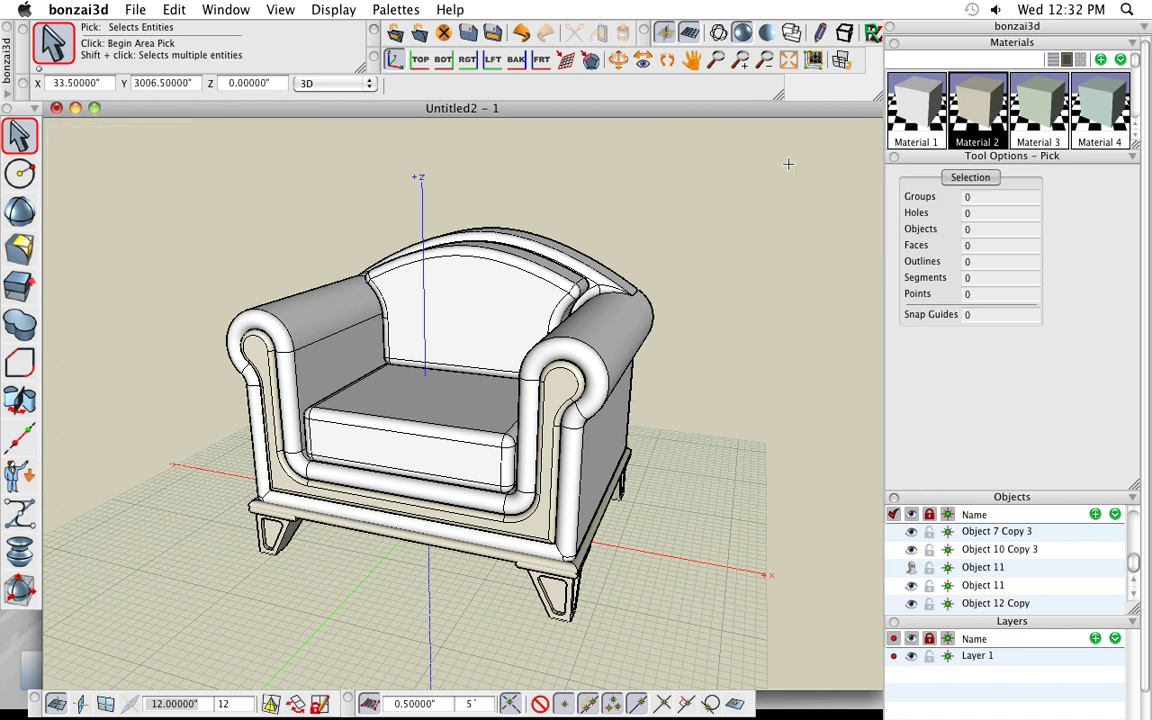
click(916, 117)
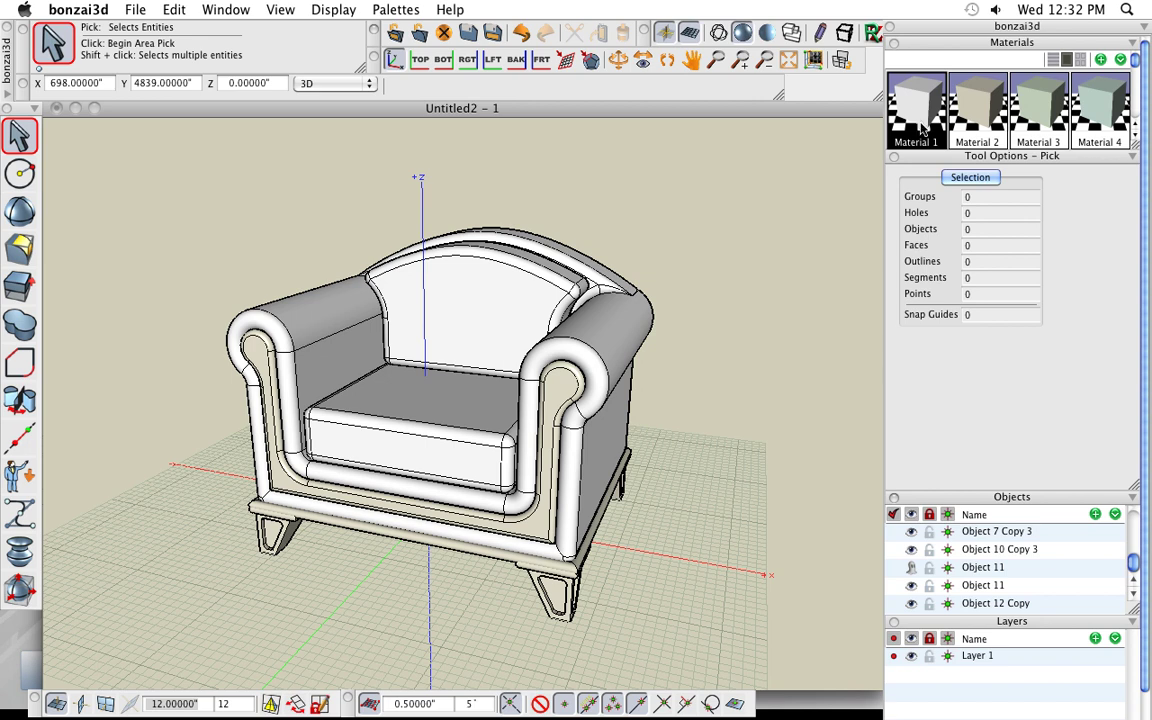
double_click(918, 120)
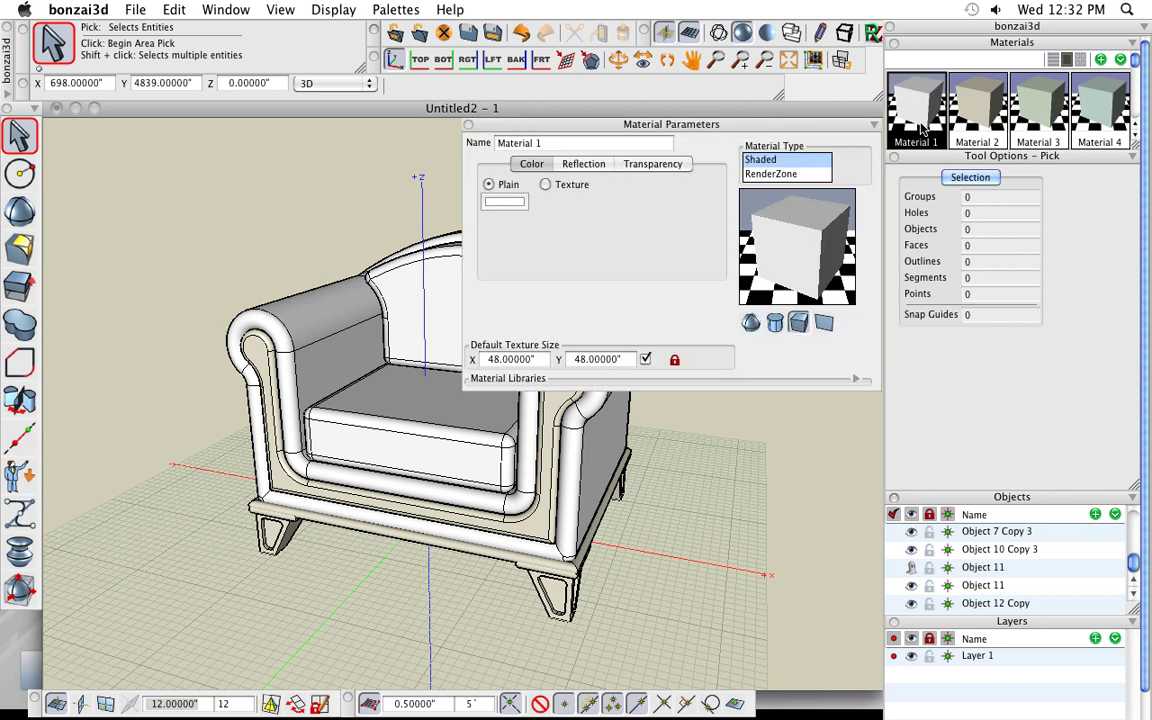
click(583, 164)
click(652, 164)
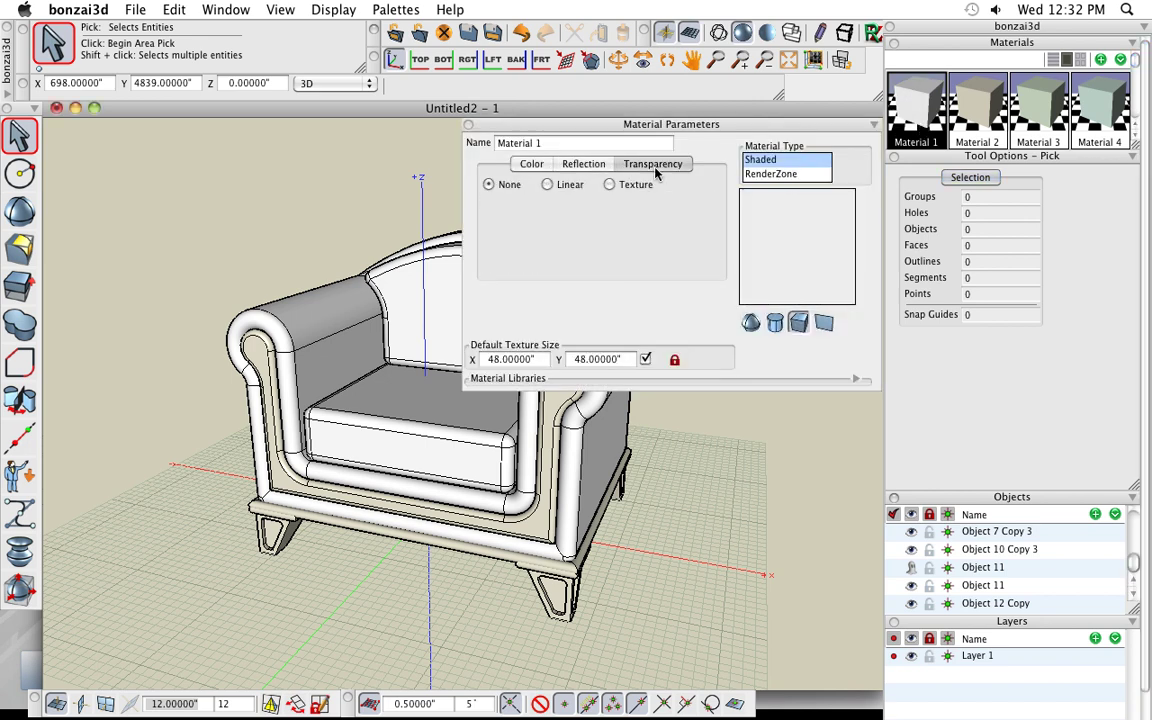
click(583, 164)
click(531, 164)
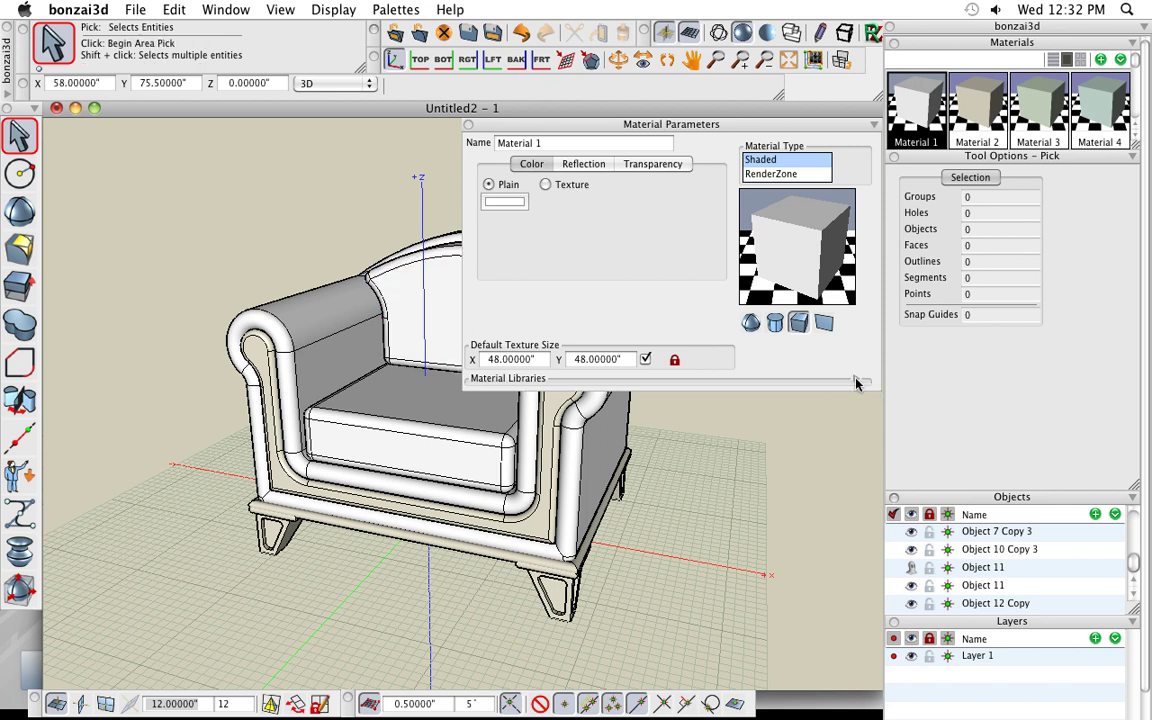
click(859, 381)
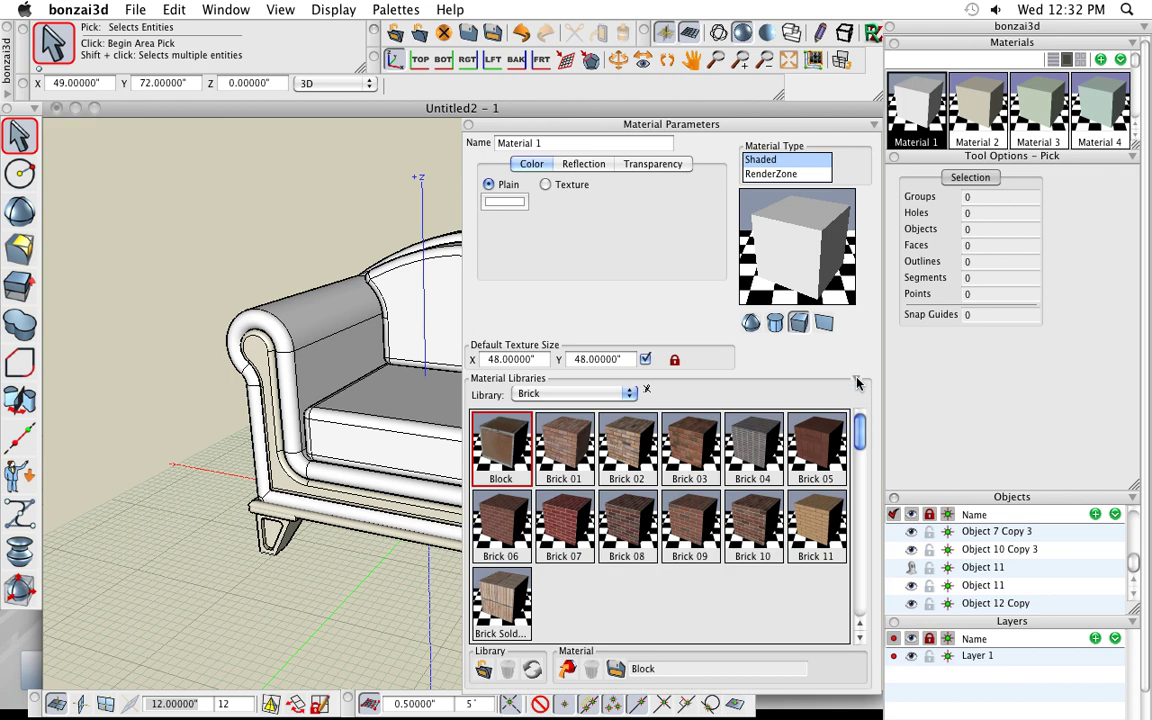
click(609, 397)
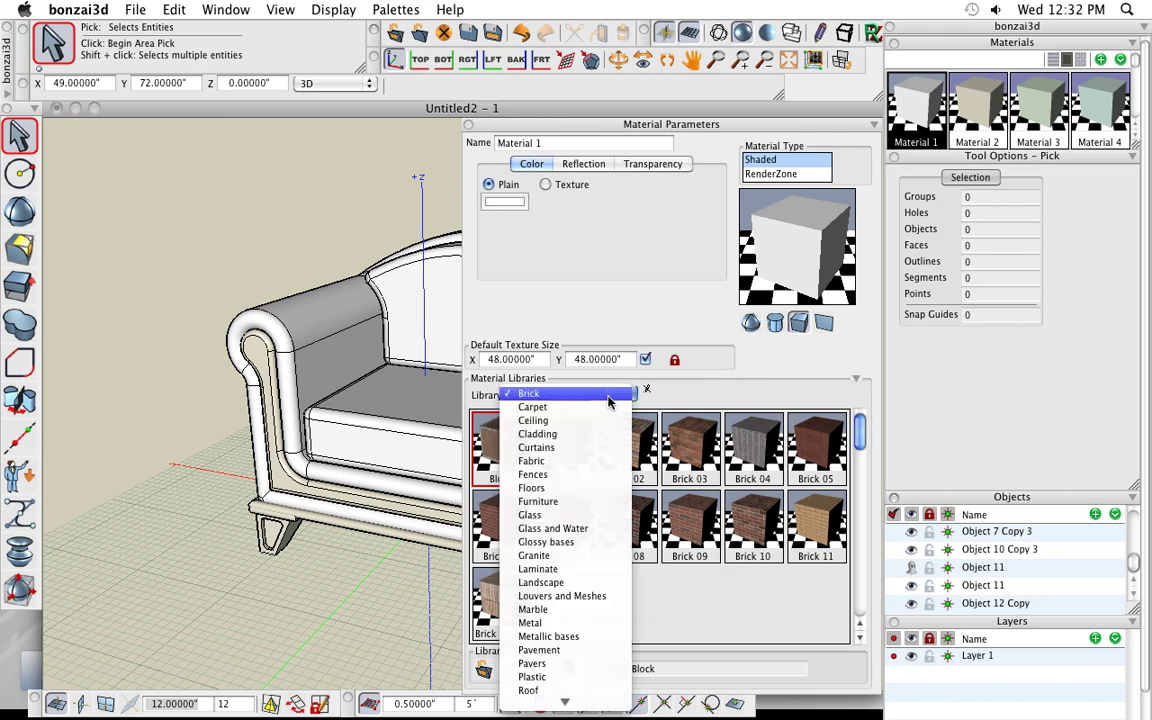
mouse_move(612, 706)
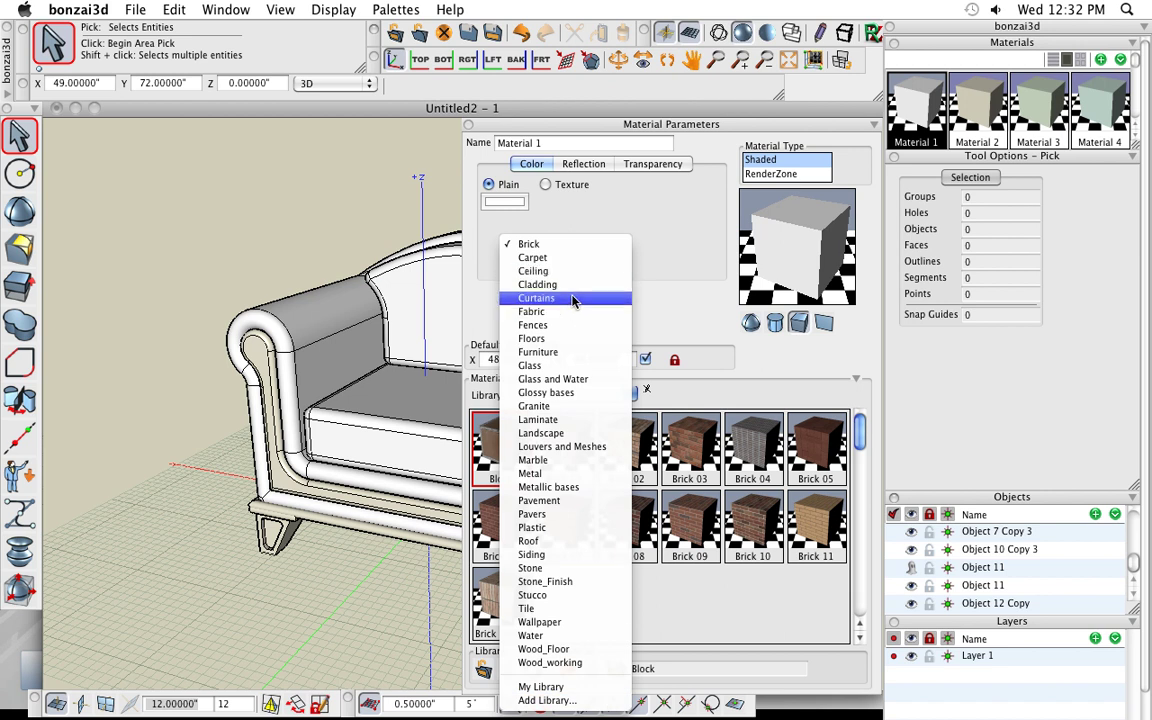
click(579, 353)
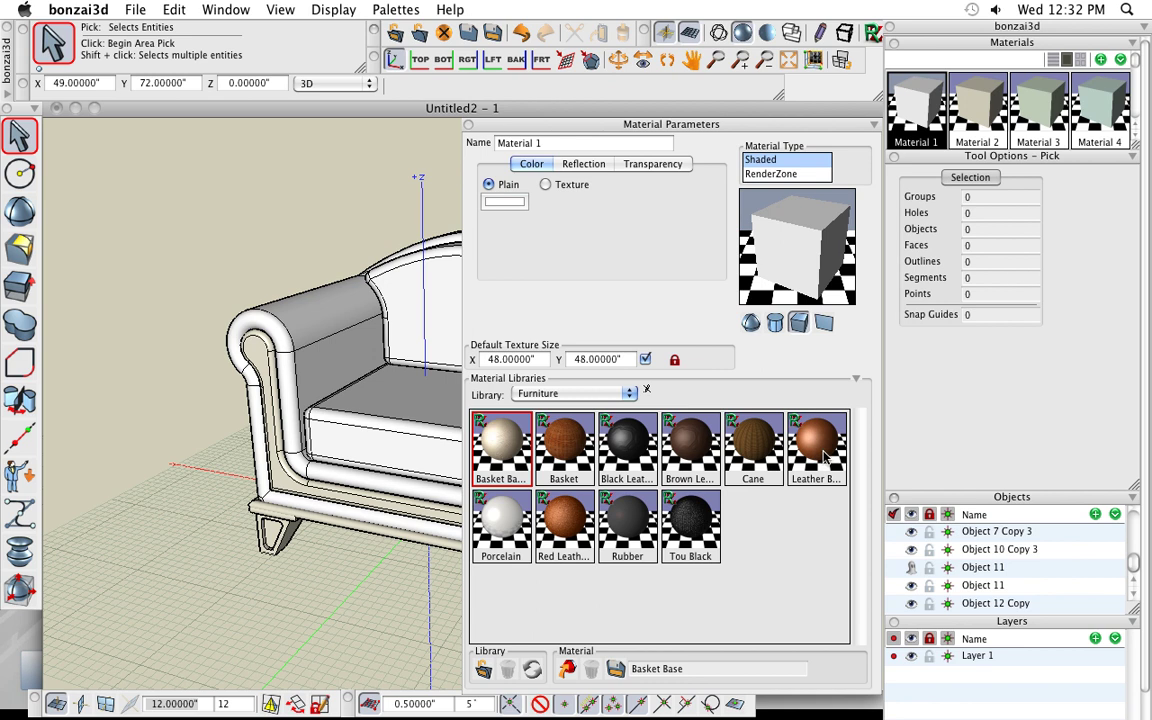
click(823, 455)
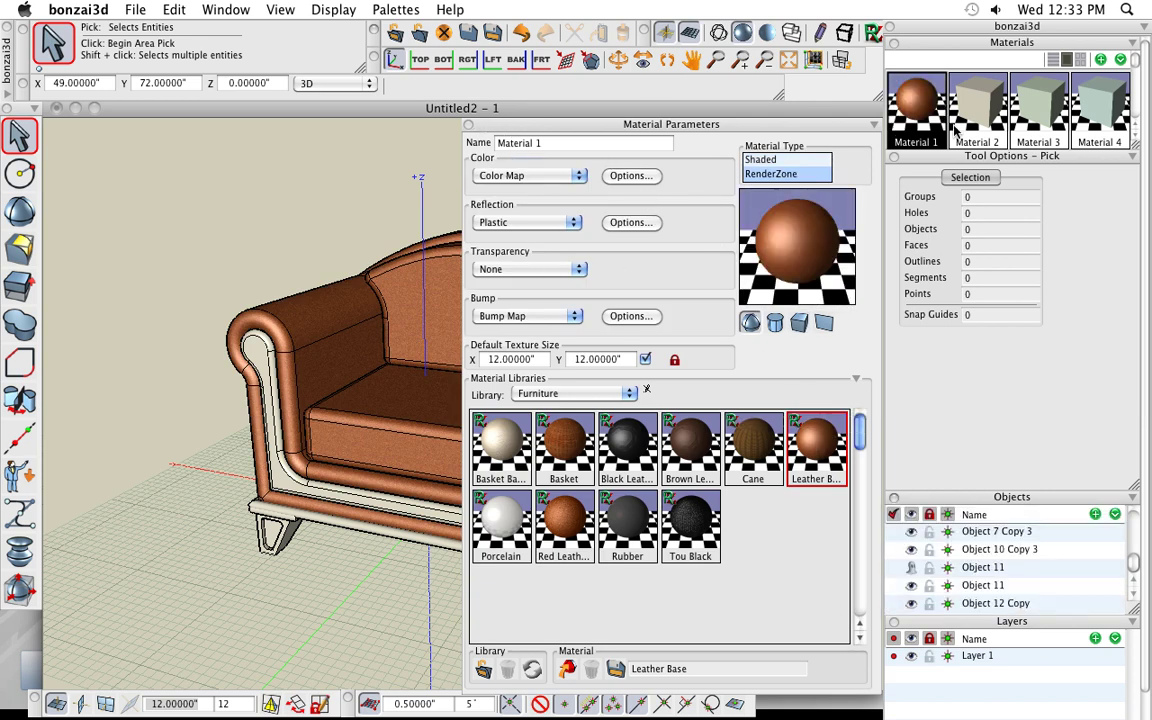
Replace Material 2 with Walnut Wood from the Wood_working material library and close the material parameters.
click(976, 115)
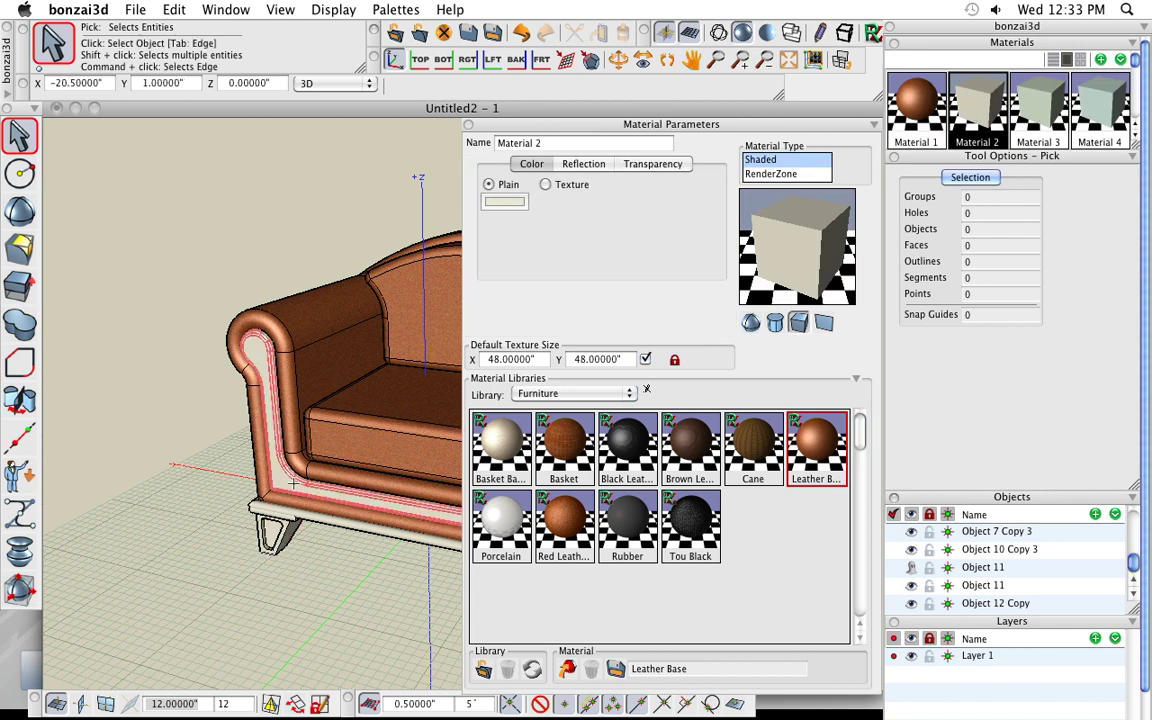
click(613, 394)
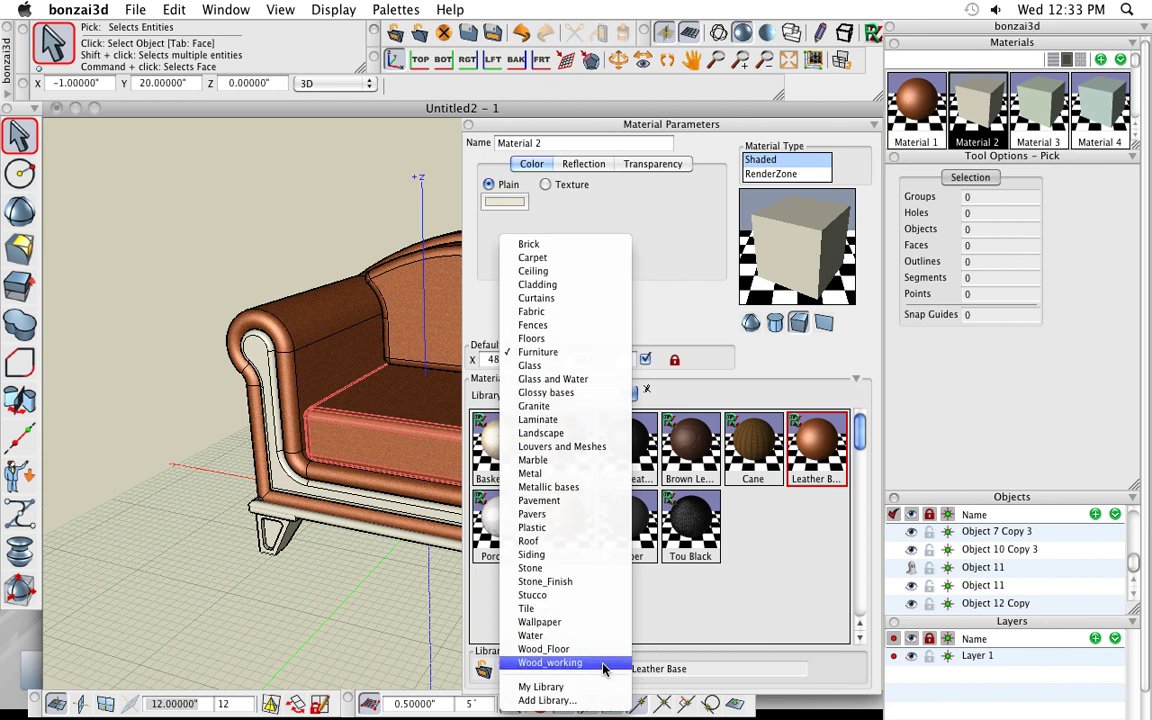
click(604, 663)
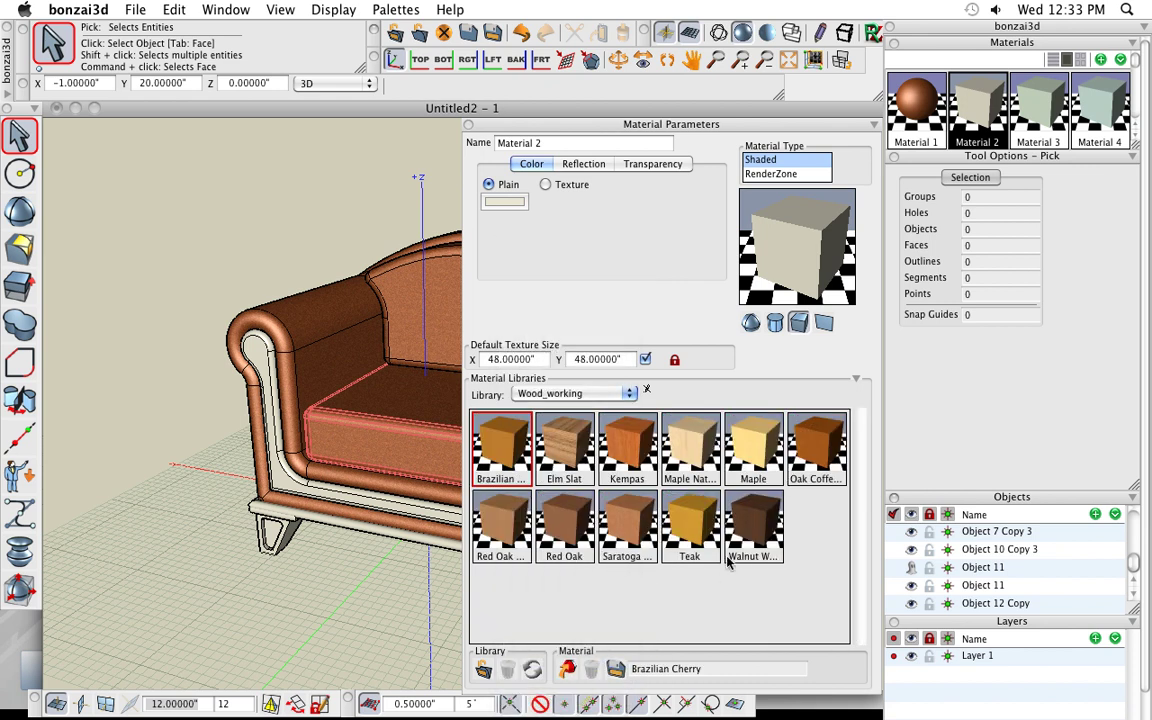
click(754, 530)
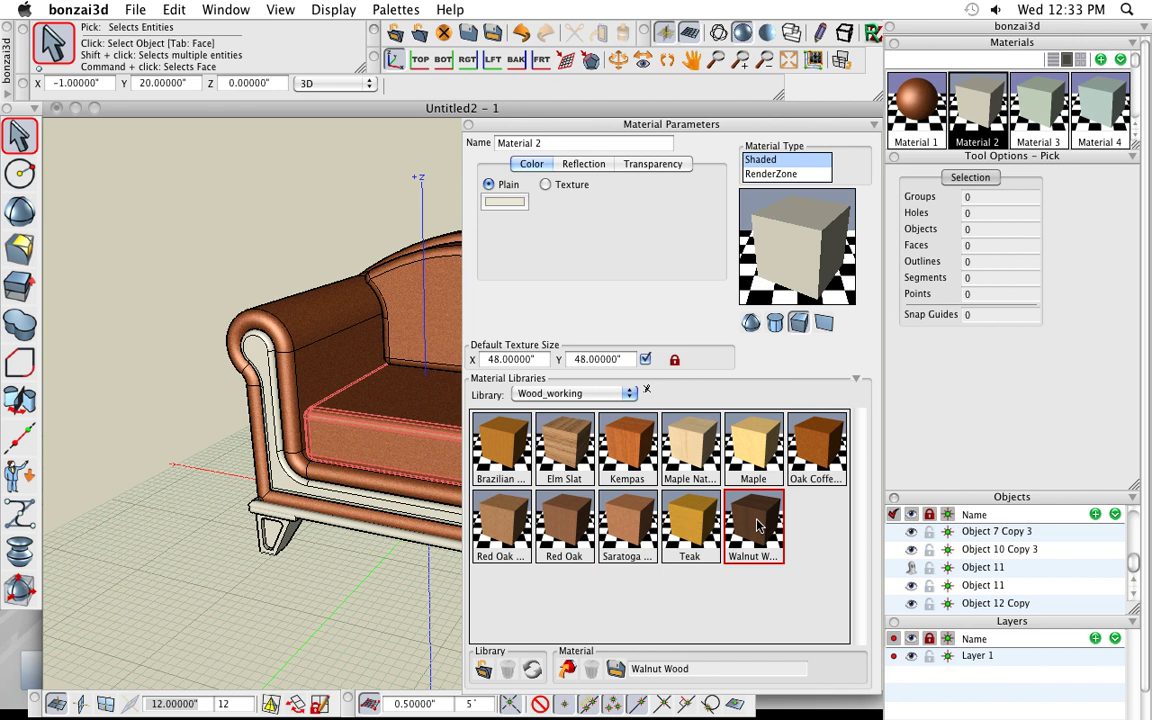
double_click(758, 528)
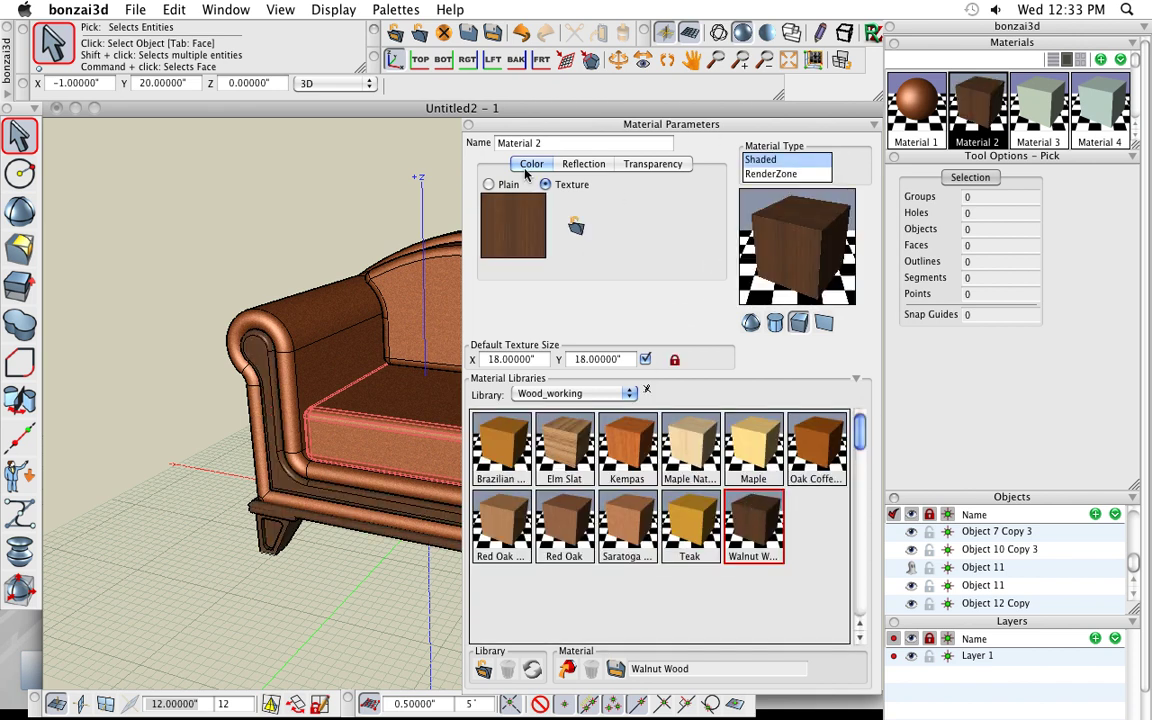
click(422, 300)
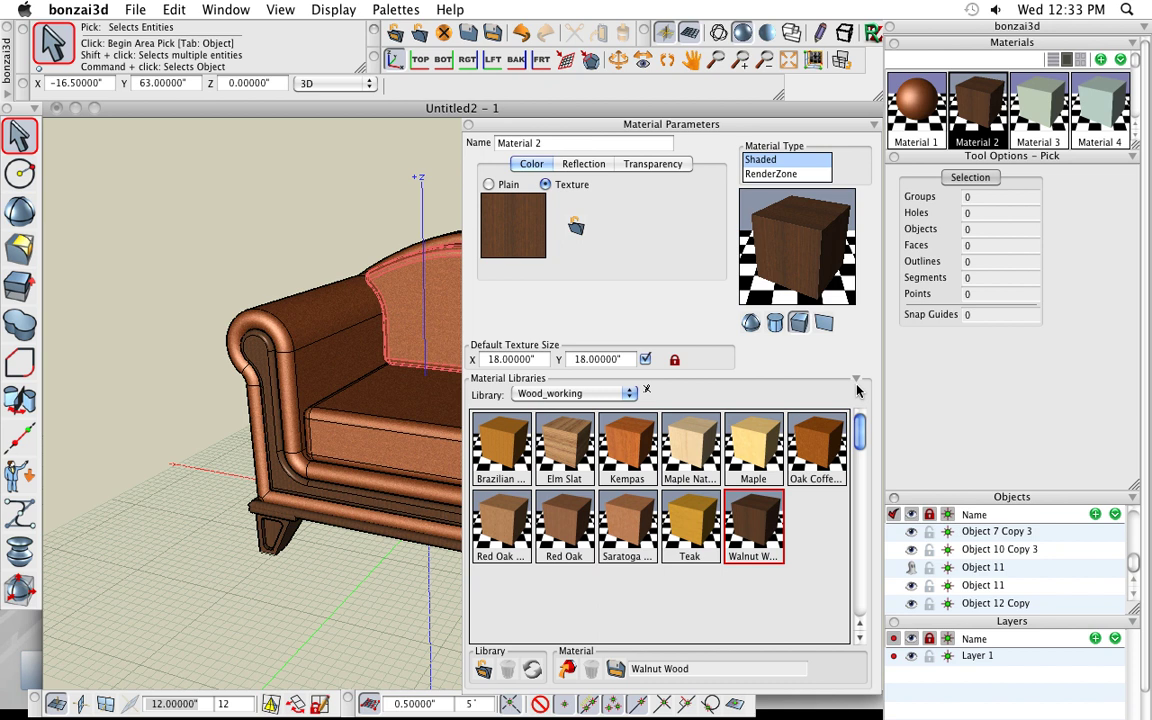
click(856, 381)
click(469, 125)
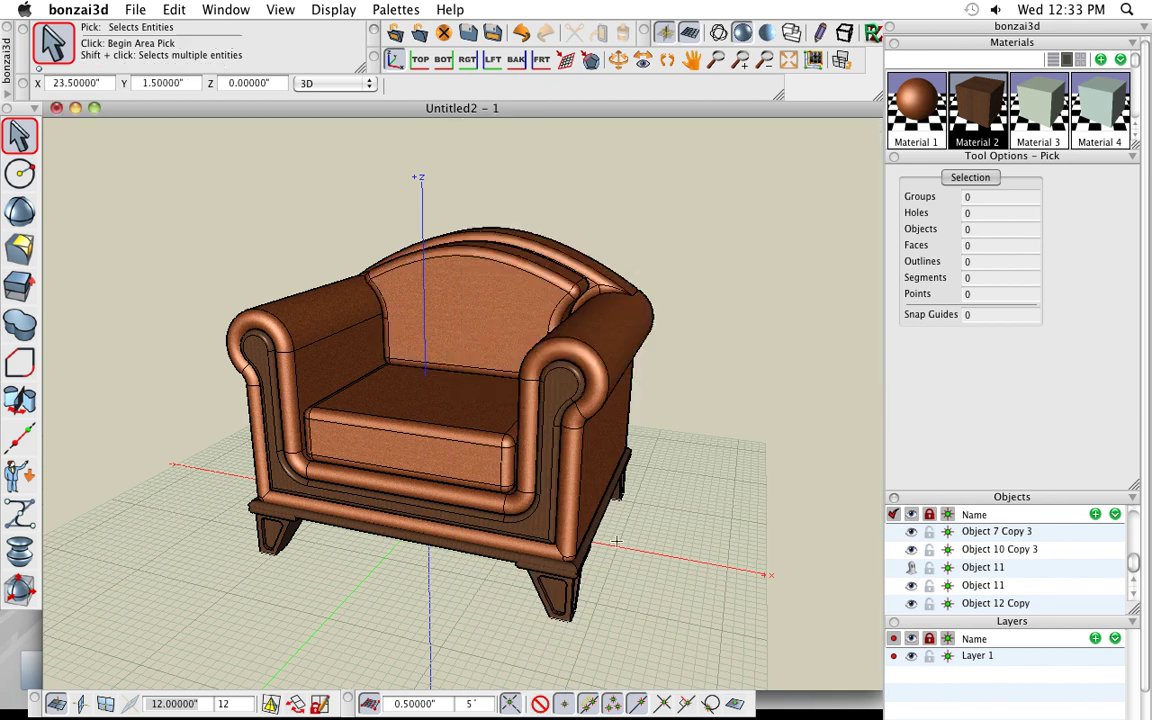
Draw a flat ground rectangle about 86.5" by 51" around the chair in top view using Material 3, and return to the 3D view.
click(1043, 103)
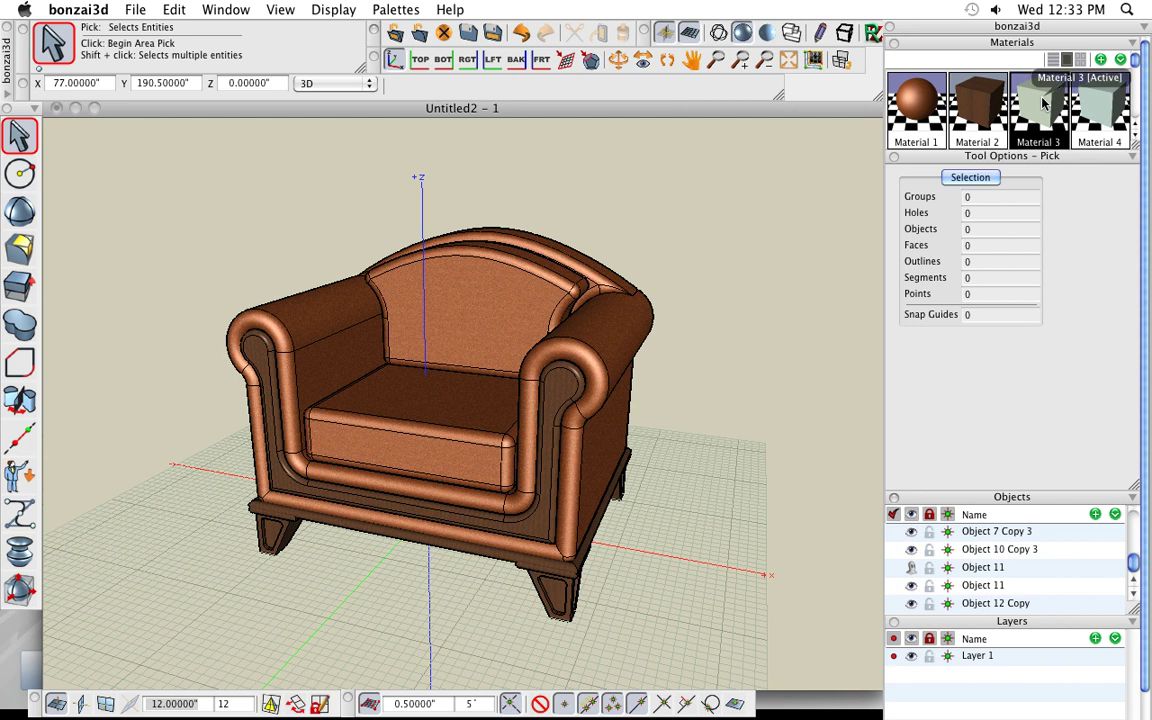
click(420, 62)
scroll(396, 339, down, 3)
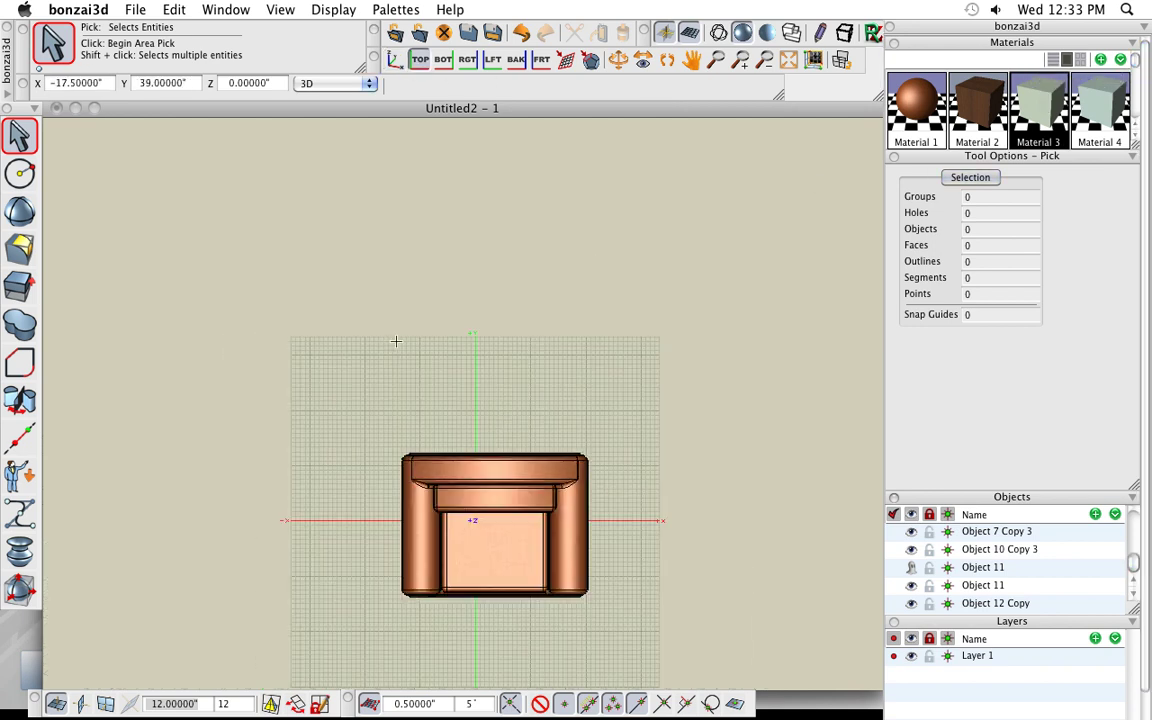
scroll(471, 396, up, 5)
mouse_move(19, 173)
mouse_down()
mouse_move(30, 152)
mouse_move(80, 138)
mouse_up()
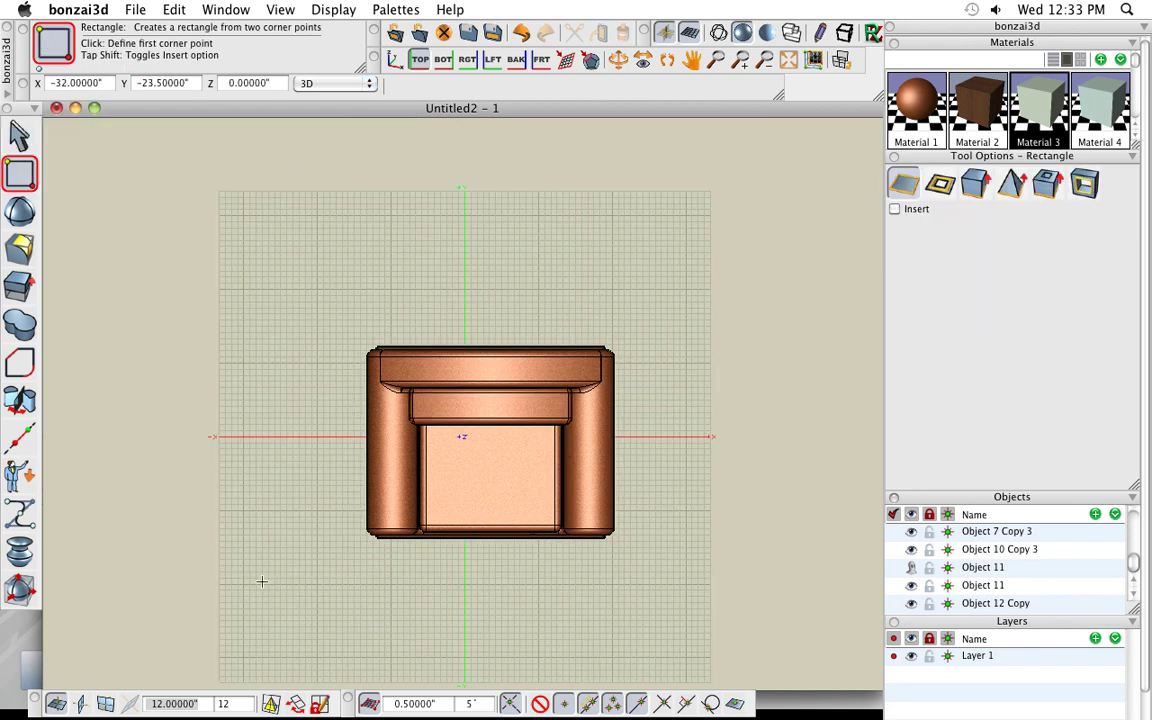
click(259, 582)
click(747, 284)
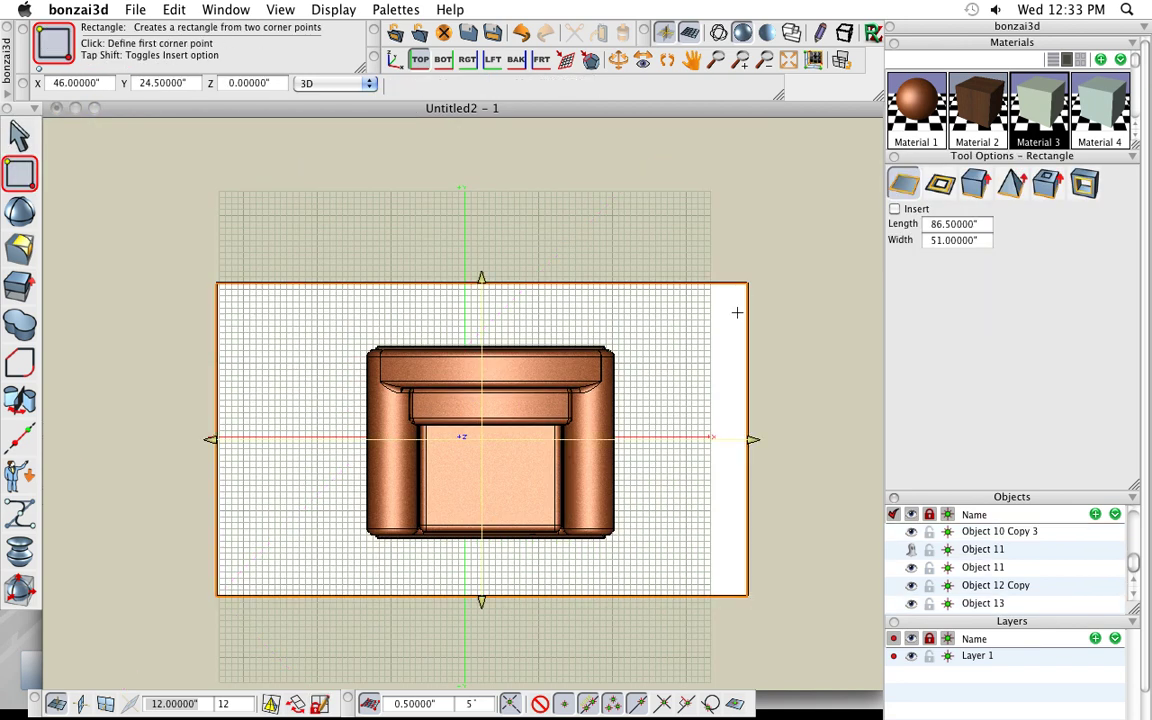
click(394, 60)
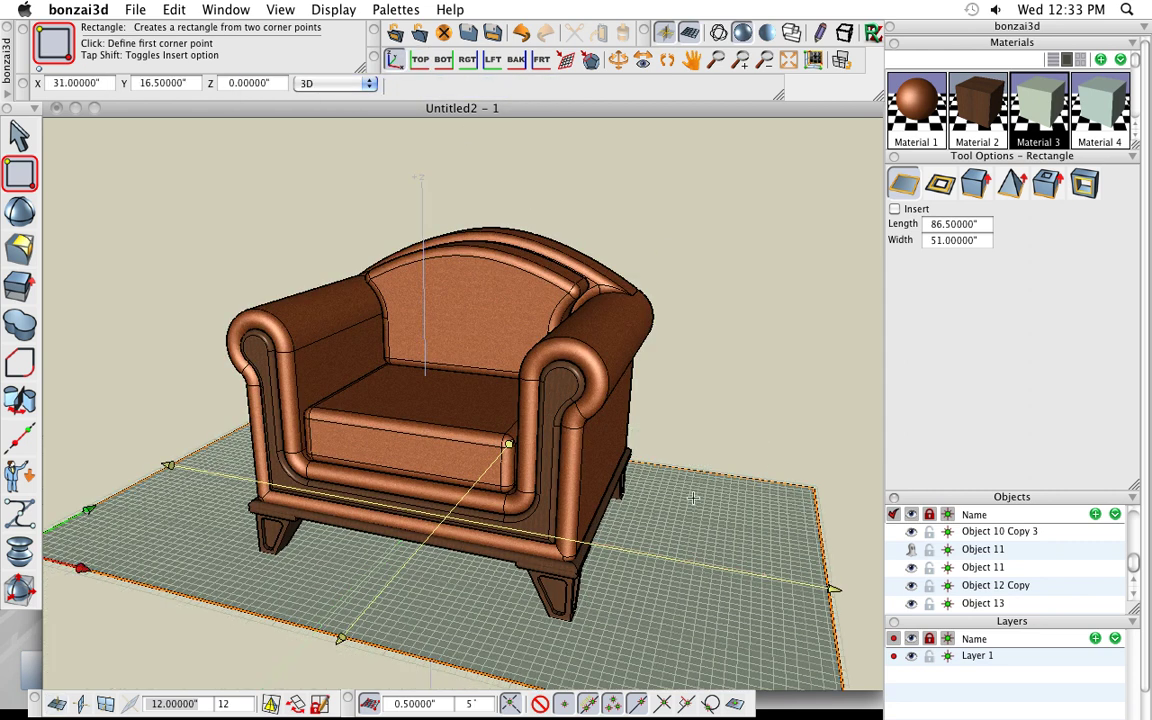
middle_drag(700, 480, 620, 480)
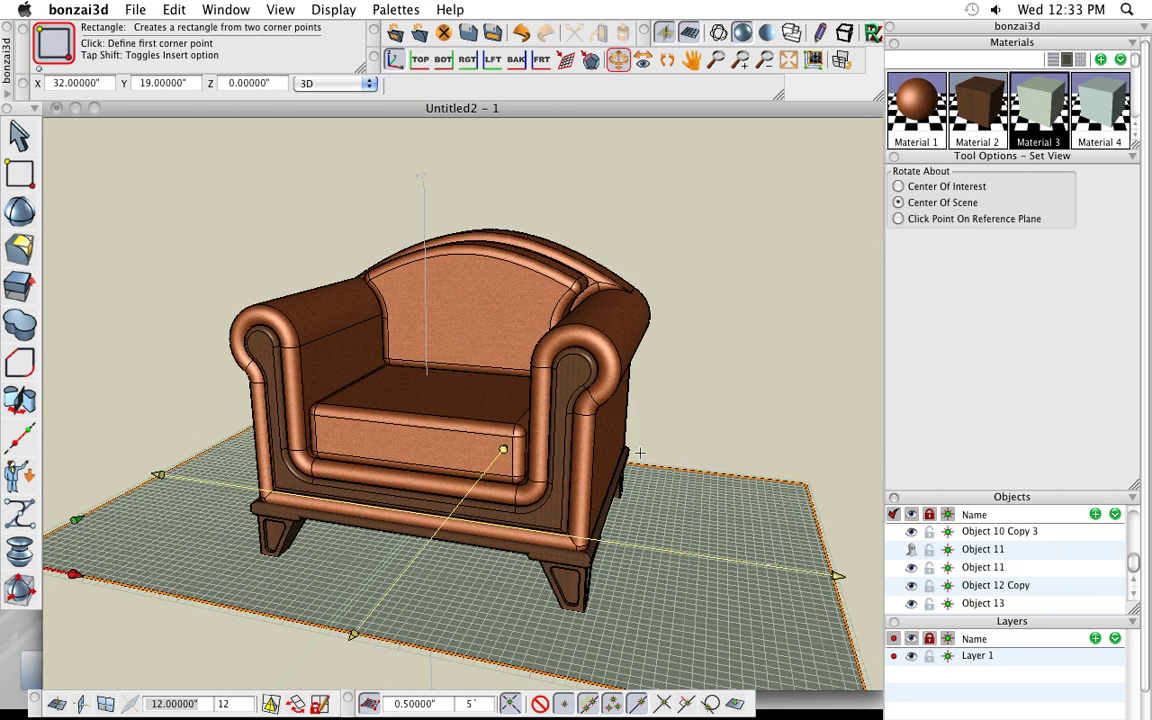
click(20, 135)
middle_drag(300, 380, 488, 489)
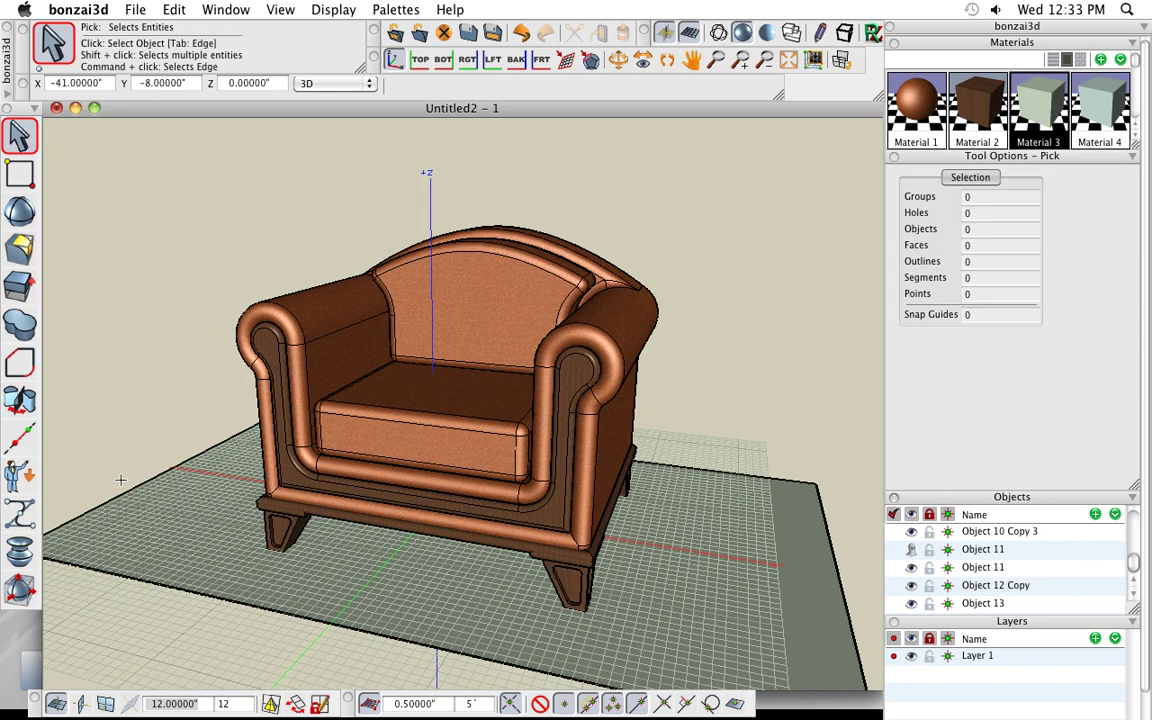
Edit the texture map on the seat cushion's front face, scaling the tiling to about 18.64" and shifting its origin.
mouse_move(20, 400)
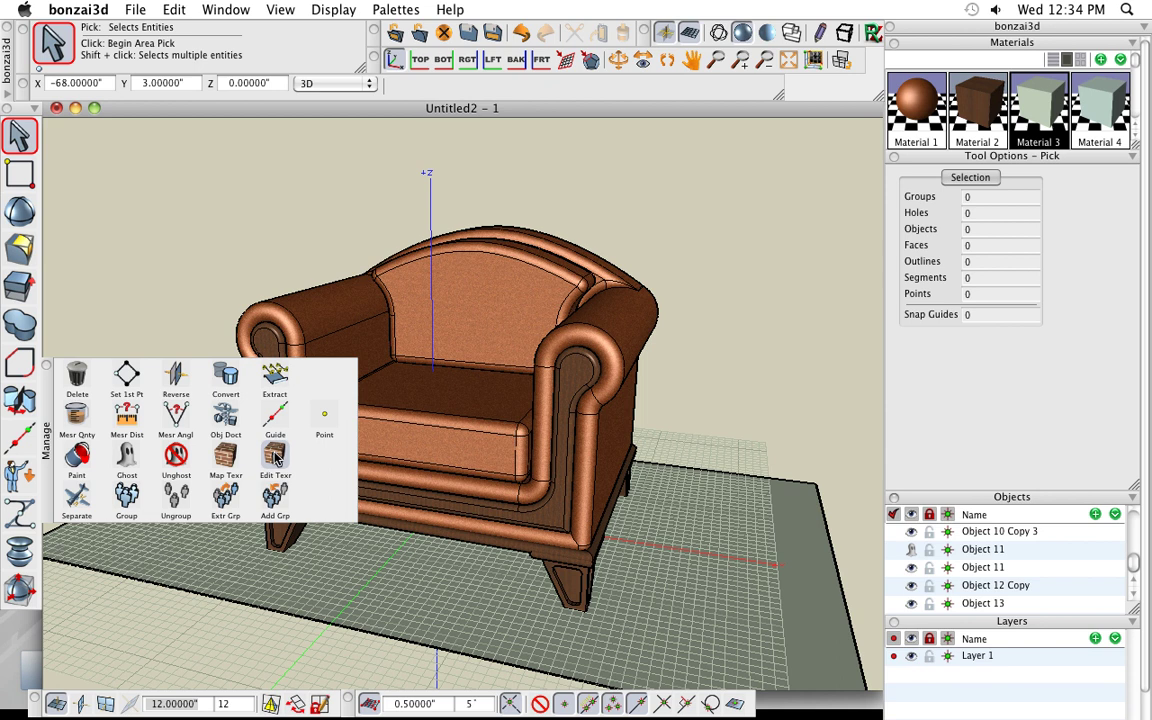
click(277, 459)
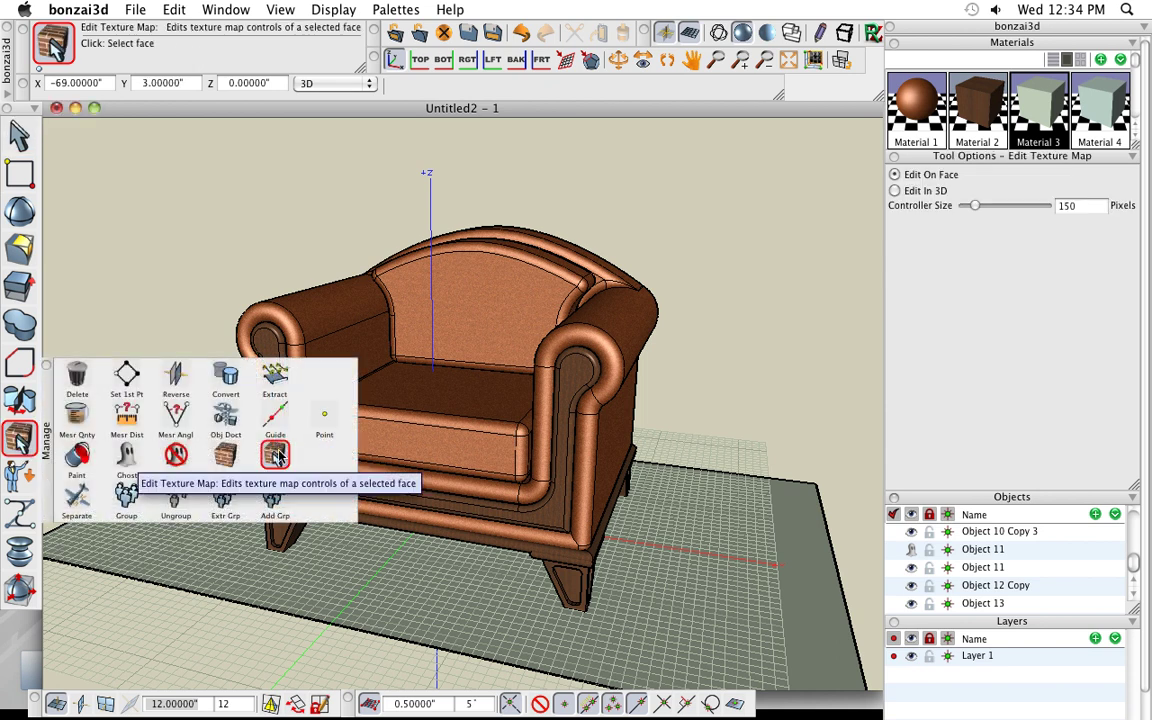
click(415, 438)
drag(447, 428, 298, 255)
drag(452, 440, 410, 437)
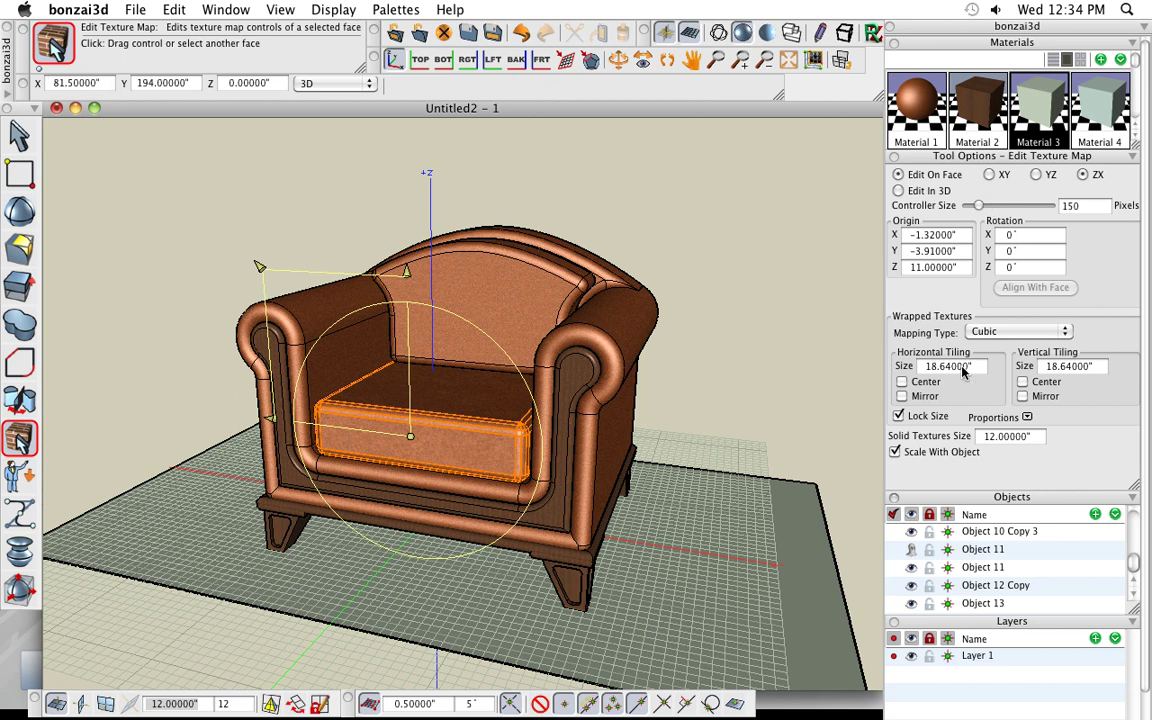
Edit the front trim panel's texture map: tiling about 18.3", Y rotation about 89°, and origin moved to about X -9.12", Z 11.07".
click(289, 474)
click(400, 415)
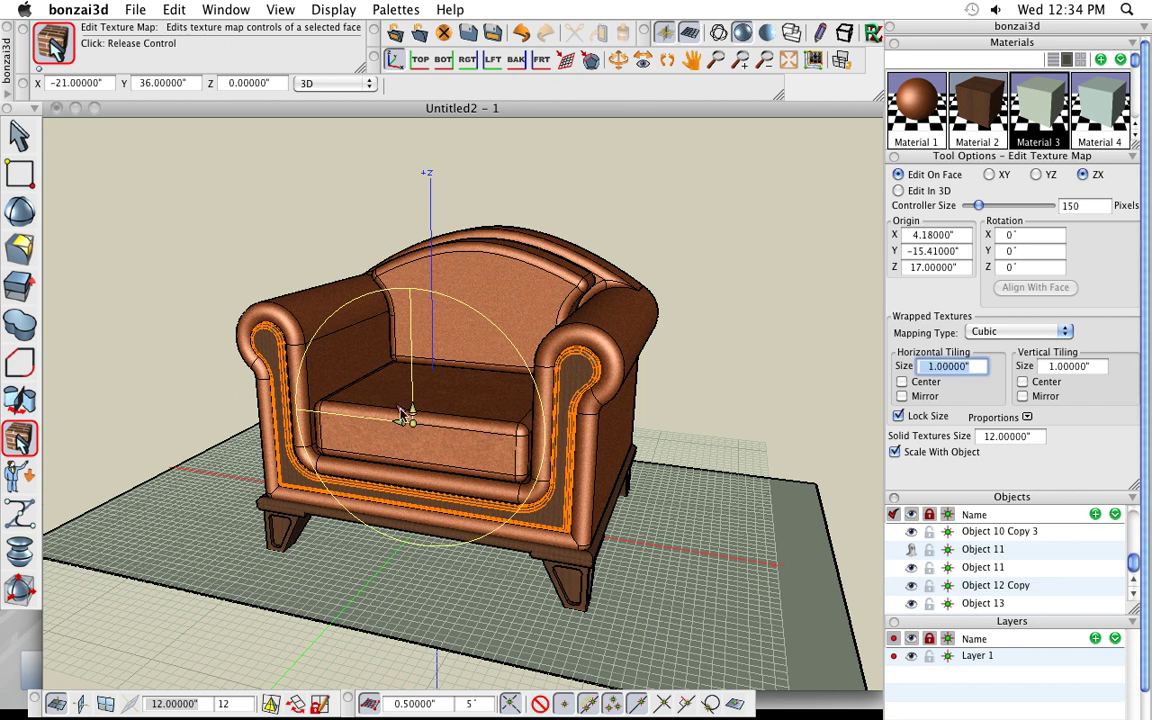
click(236, 224)
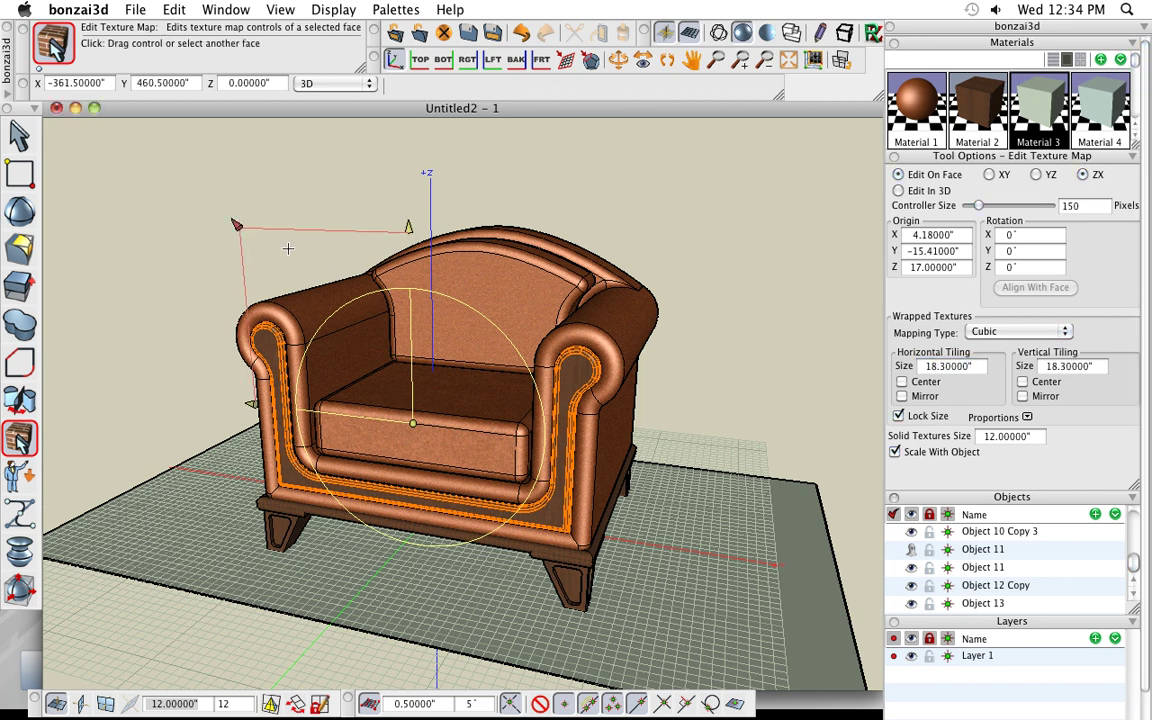
click(409, 287)
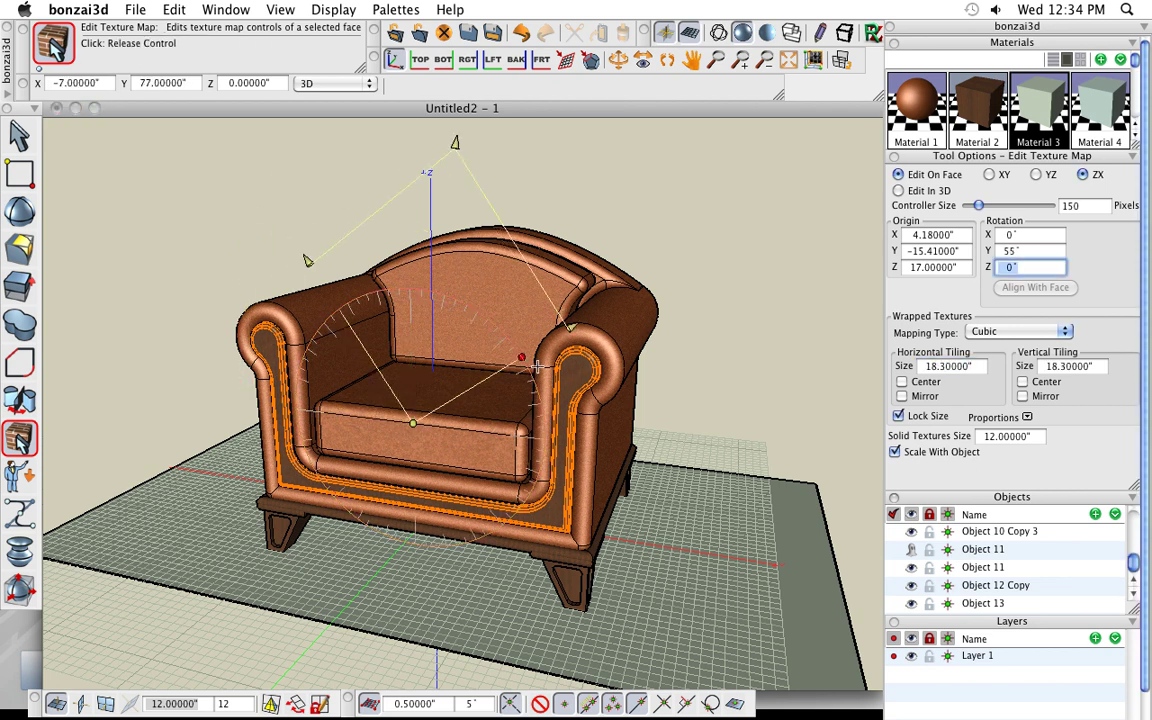
click(565, 441)
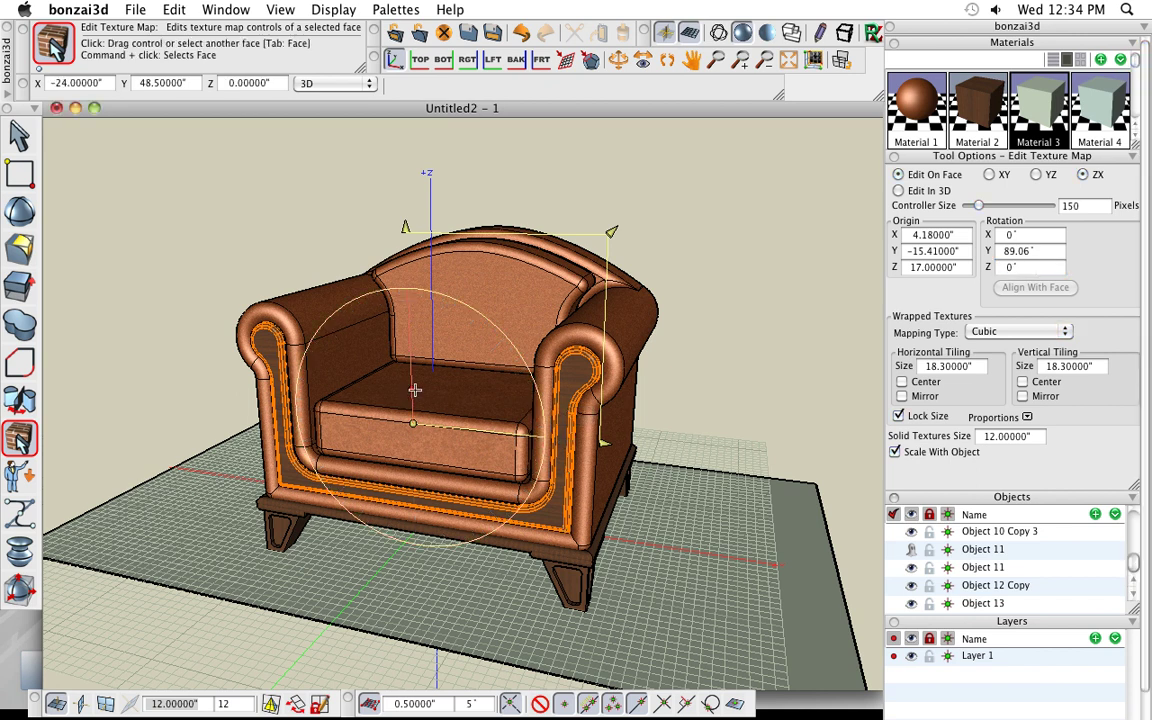
click(410, 426)
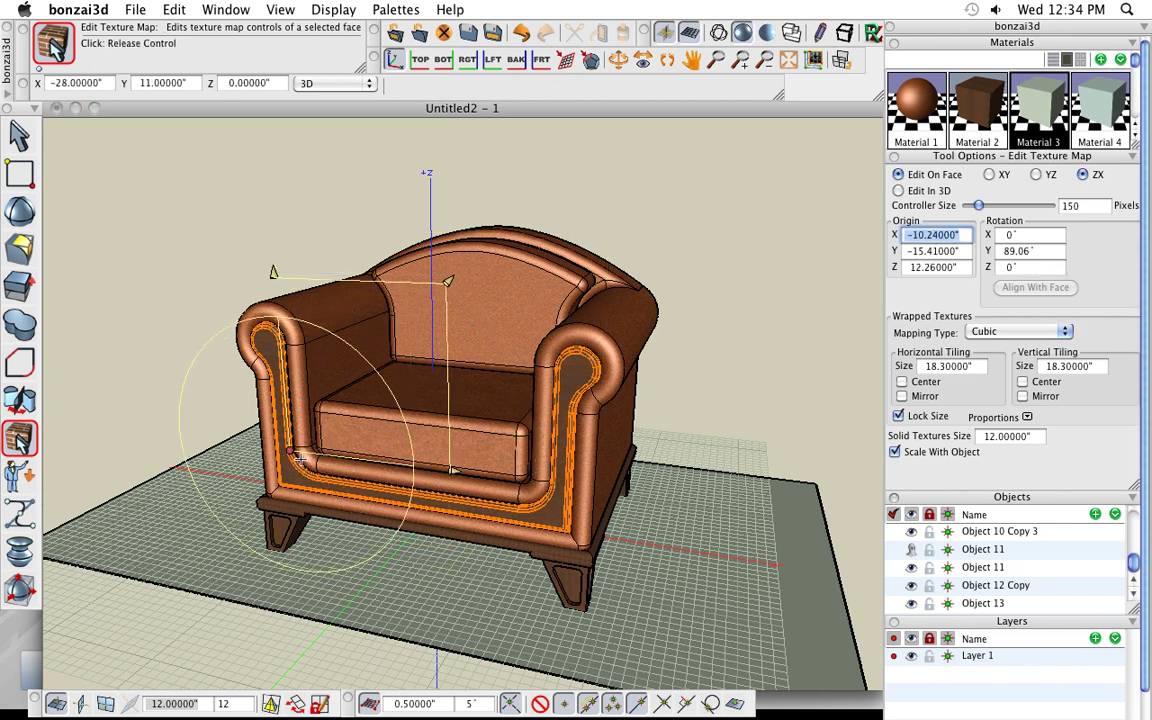
click(298, 462)
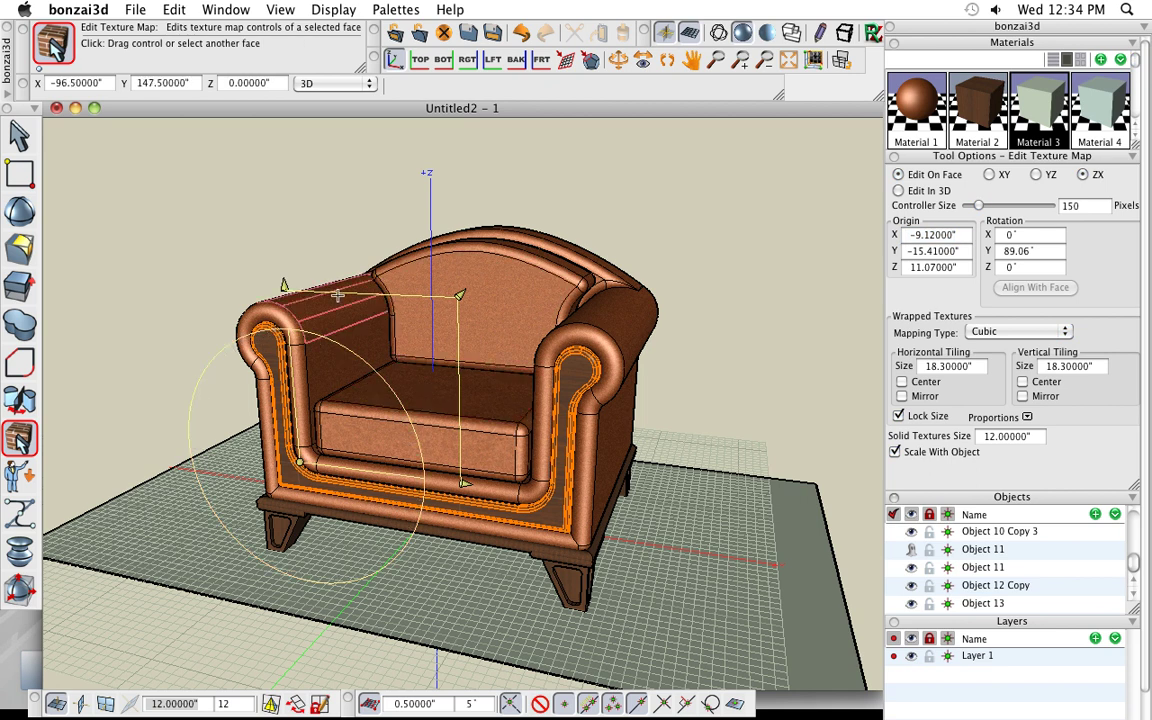
click(19, 133)
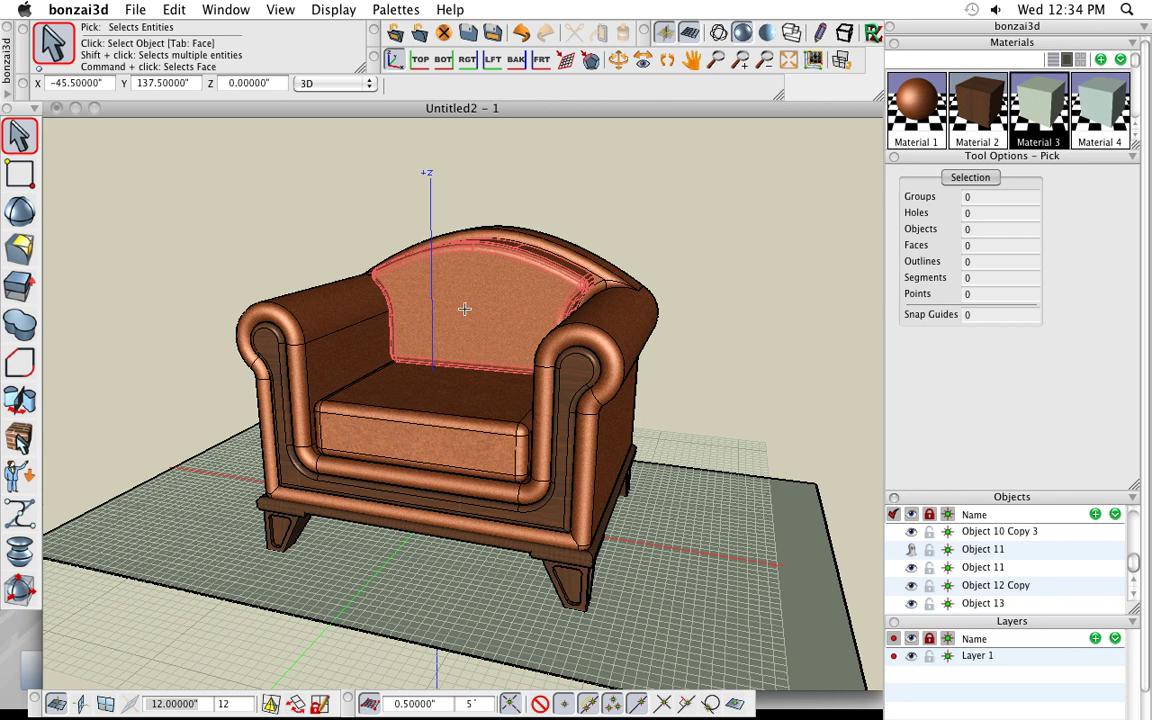
Map textures with a 12" wrapped texture size and Best Match Per Object onto the seat cushion, backrest cushion and armrest.
mouse_move(19, 398)
mouse_down()
mouse_move(77, 455)
mouse_move(230, 421)
mouse_move(232, 460)
mouse_up()
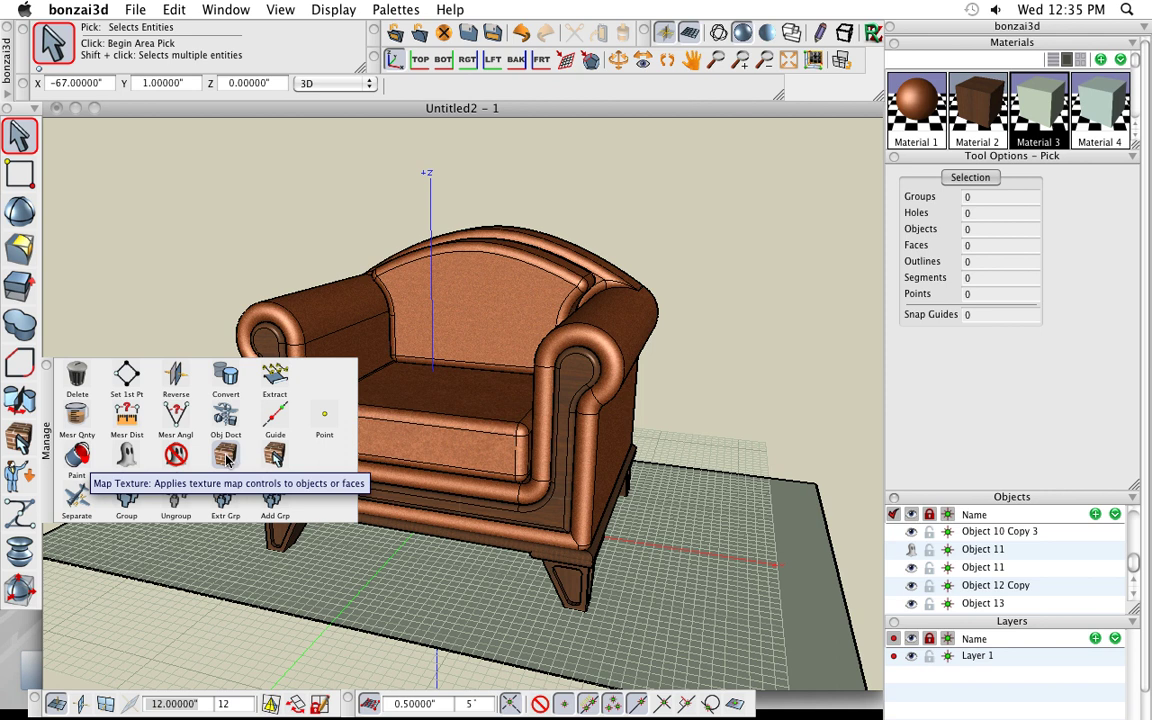
click(228, 458)
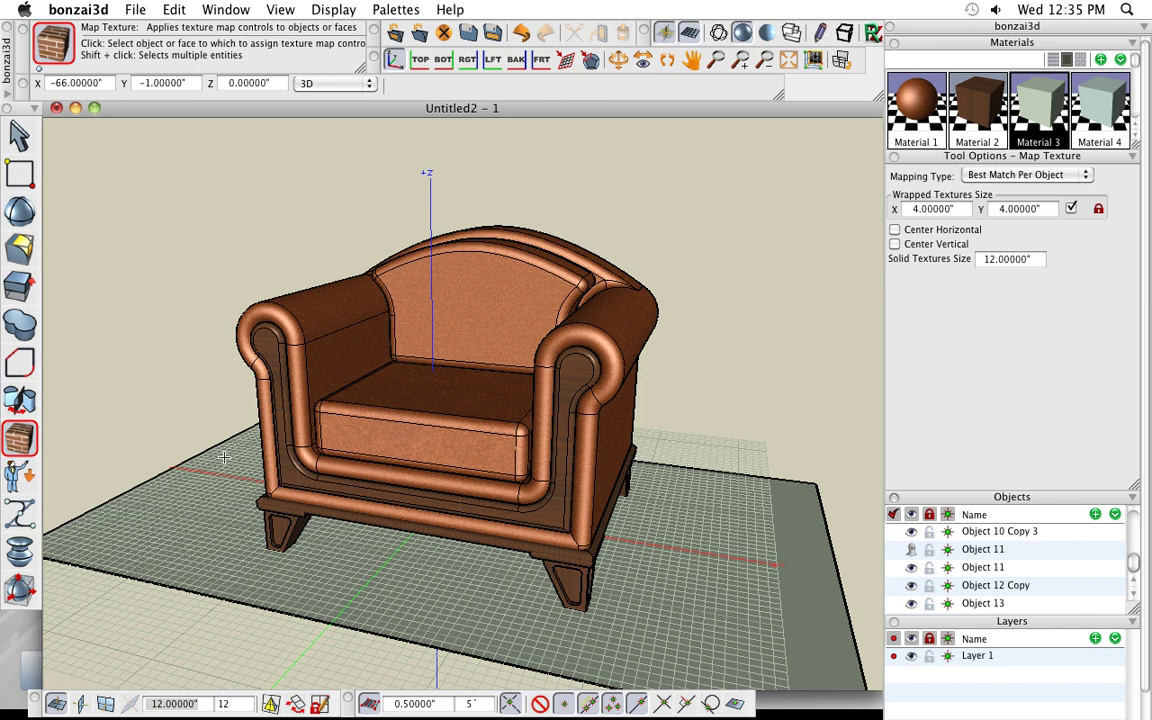
double_click(960, 209)
text(12)
key(Return)
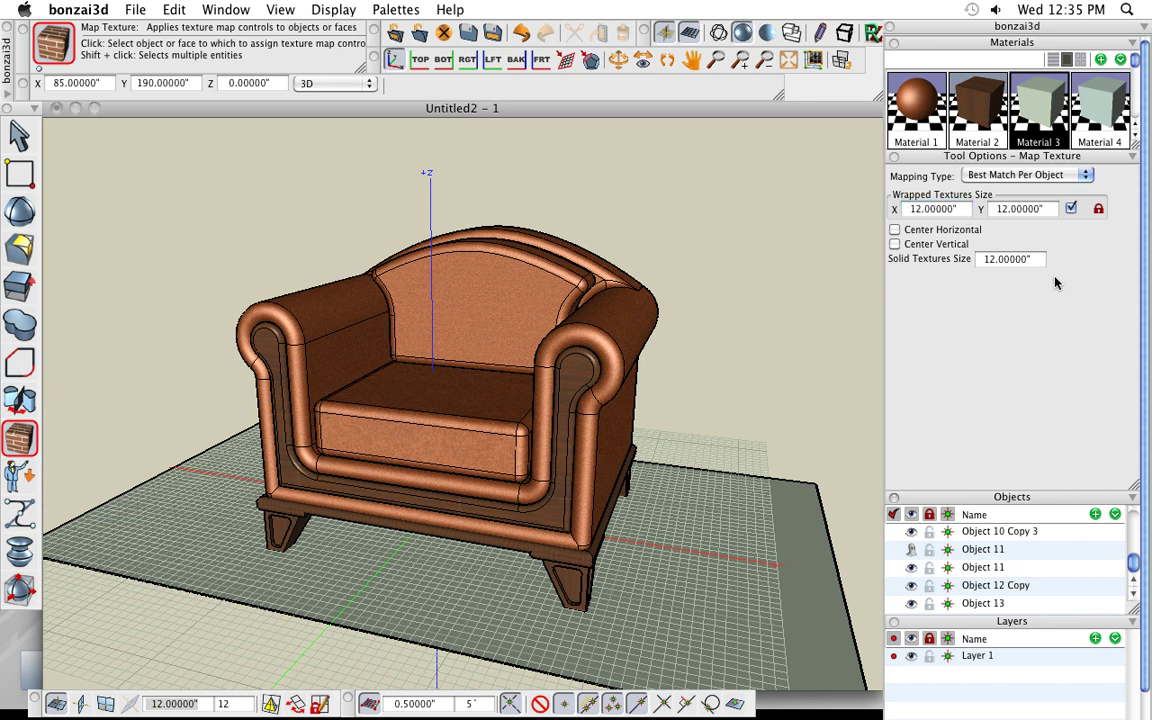
click(478, 424)
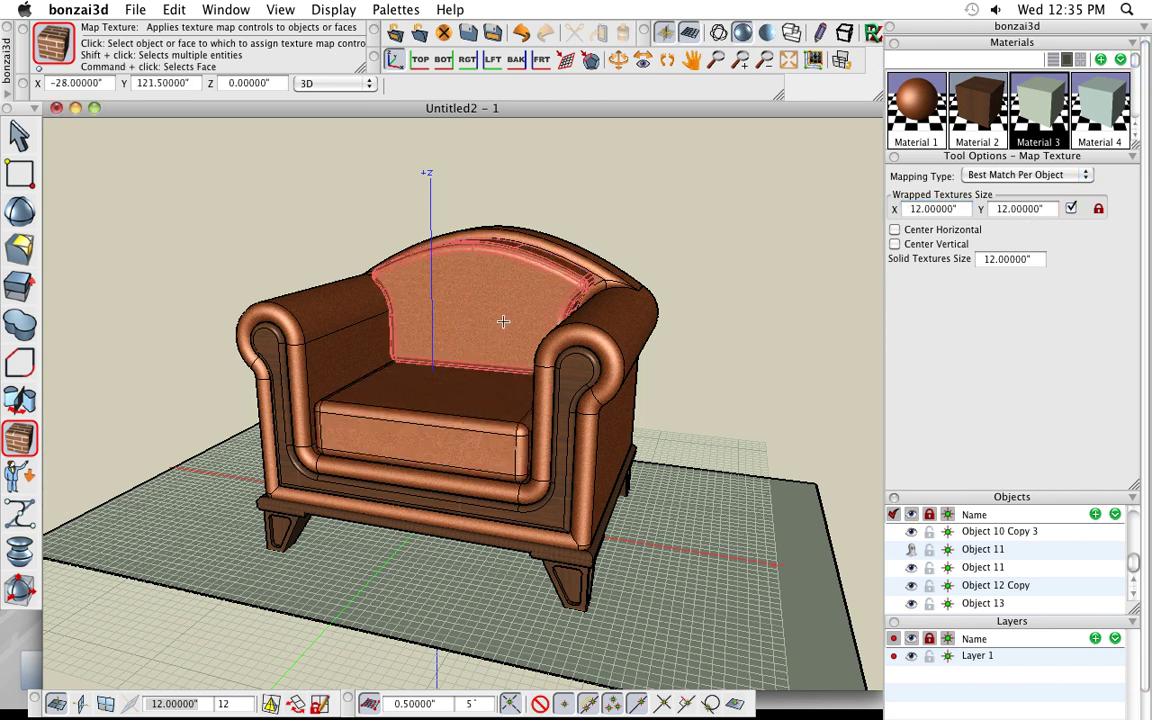
click(502, 321)
click(357, 307)
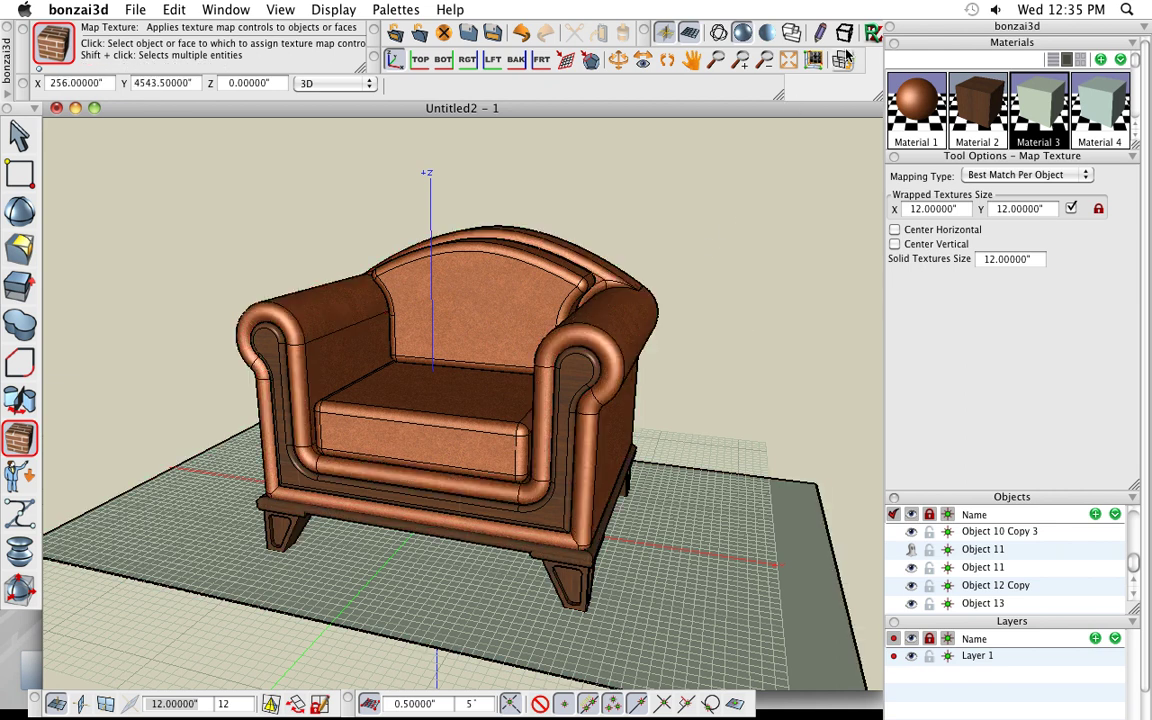
Render the chair with RenderZone to check the materials and shadows, and return to the shaded display.
click(873, 36)
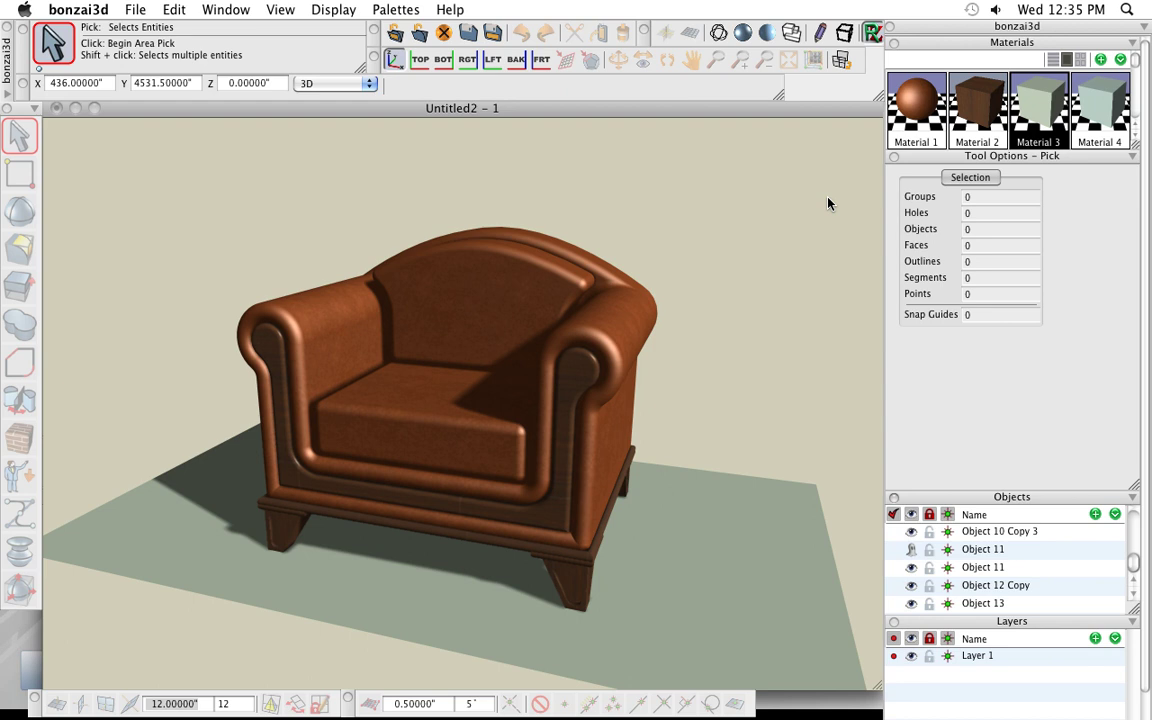
click(742, 33)
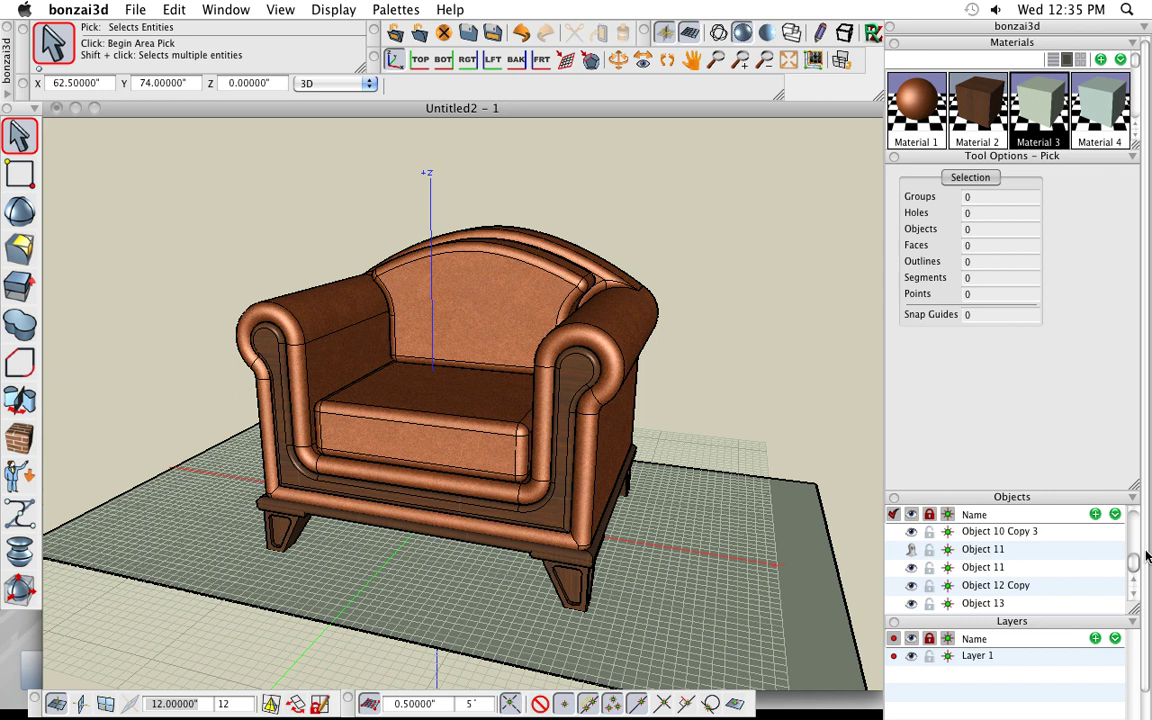
Edit the Sun Light's RenderZone parameters, turning off its shadows and applying simple atmospheric light.
drag(1148, 485, 1146, 491)
scroll(1147, 522, down, 3)
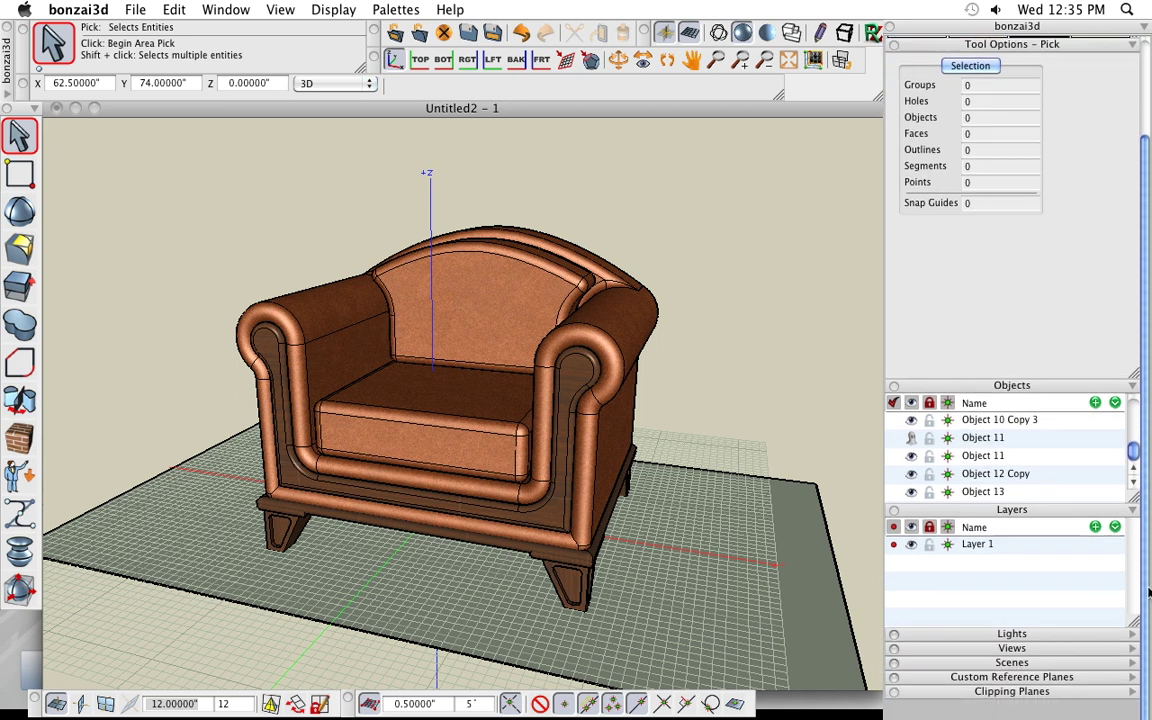
click(1133, 638)
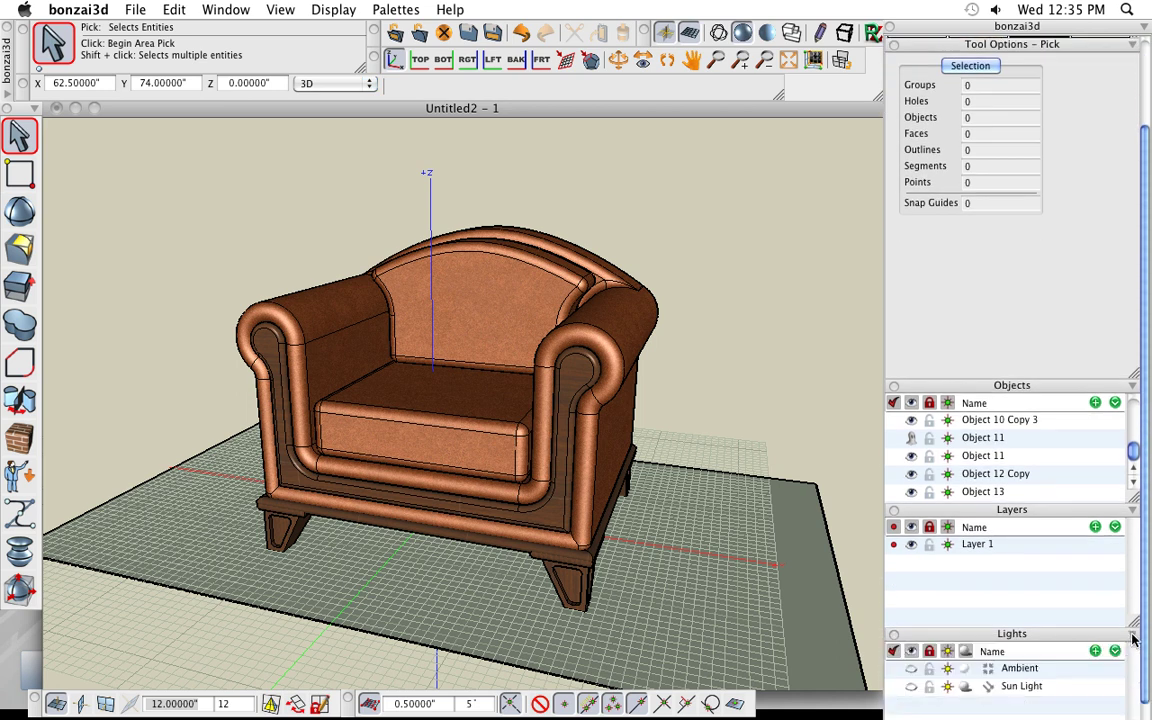
double_click(1020, 687)
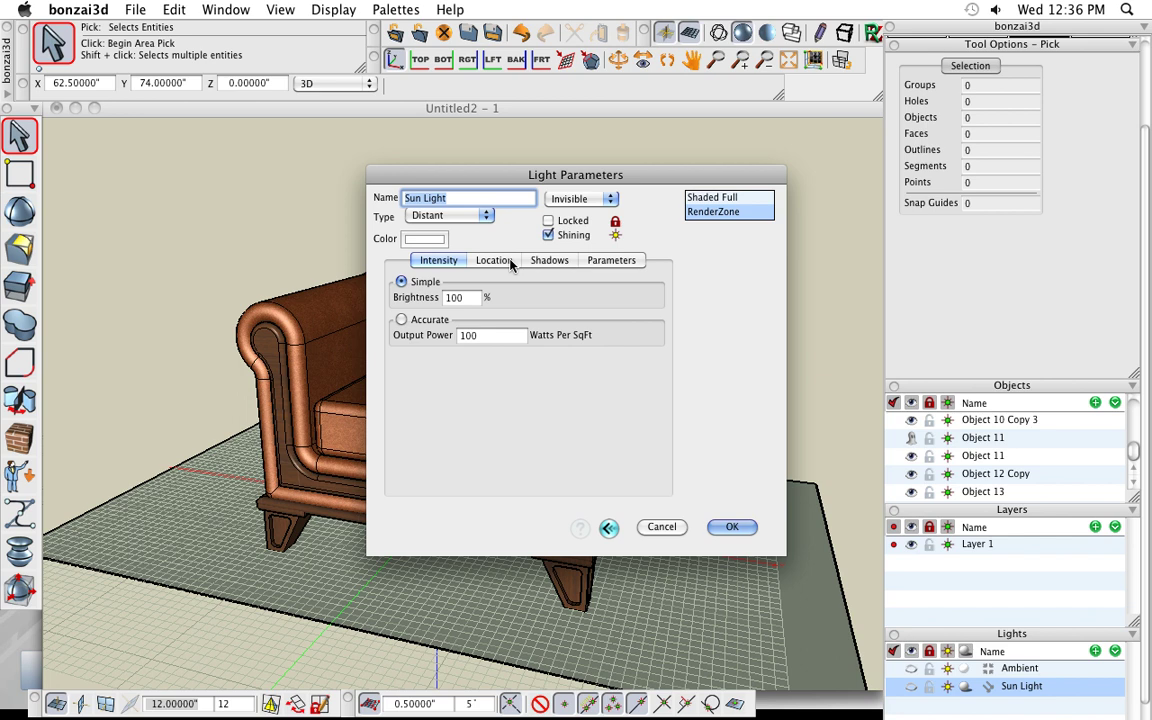
click(560, 263)
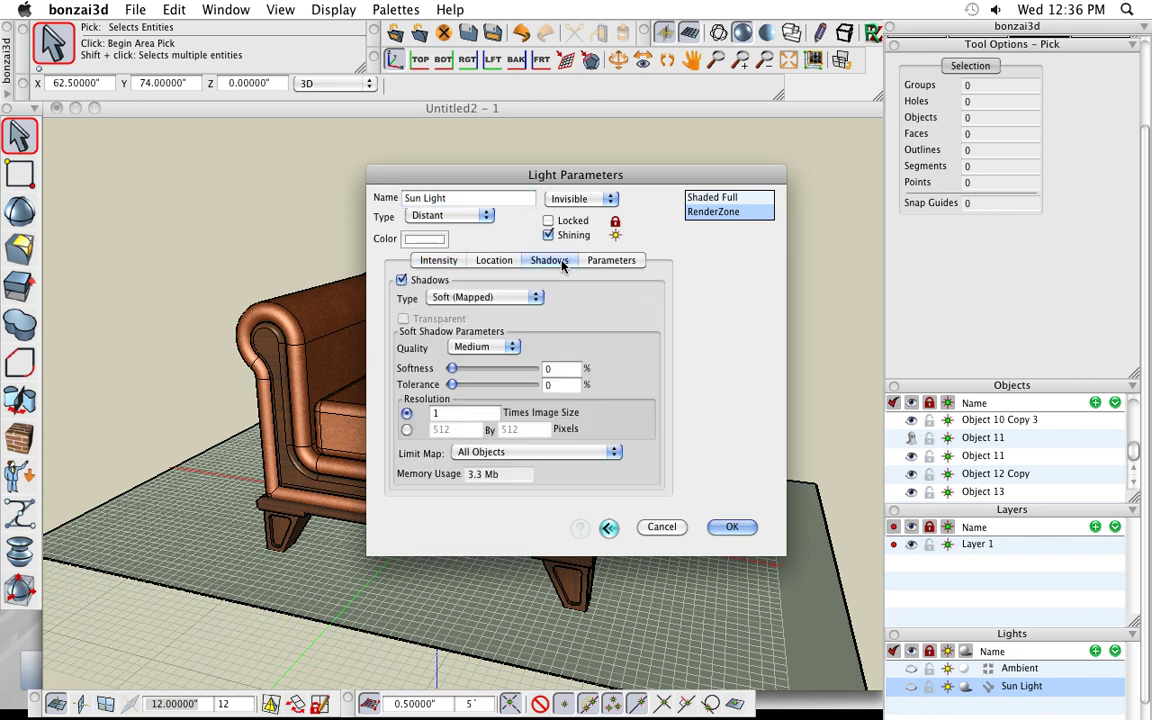
click(428, 283)
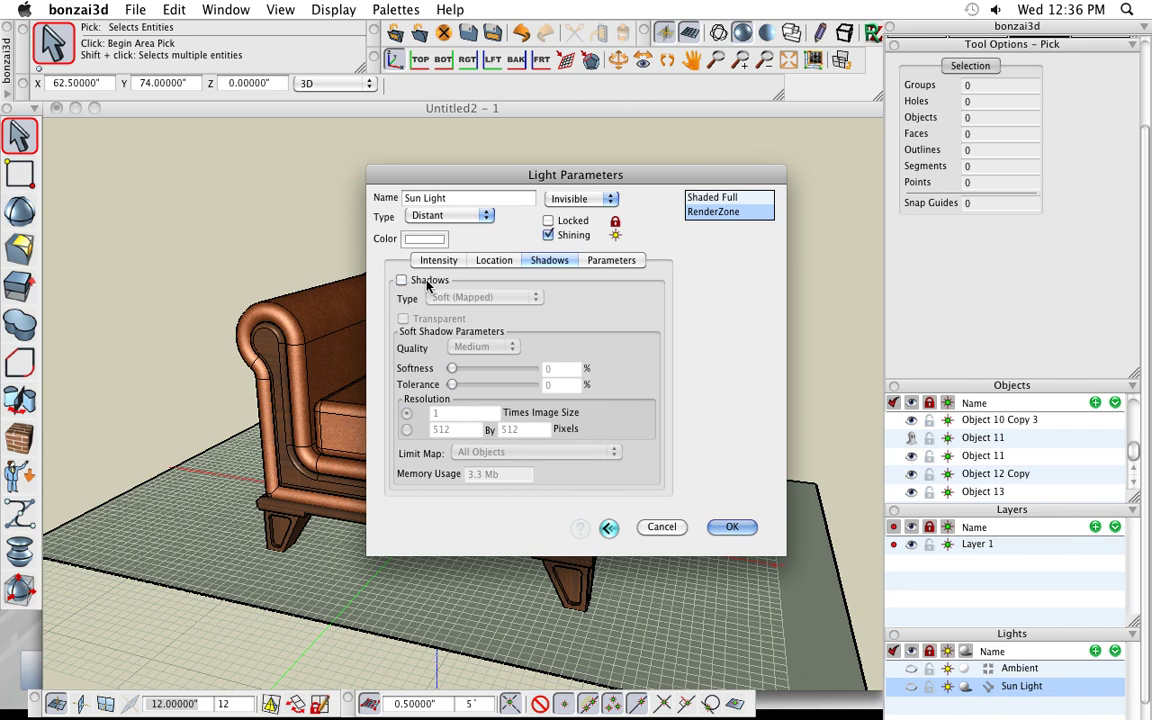
click(609, 261)
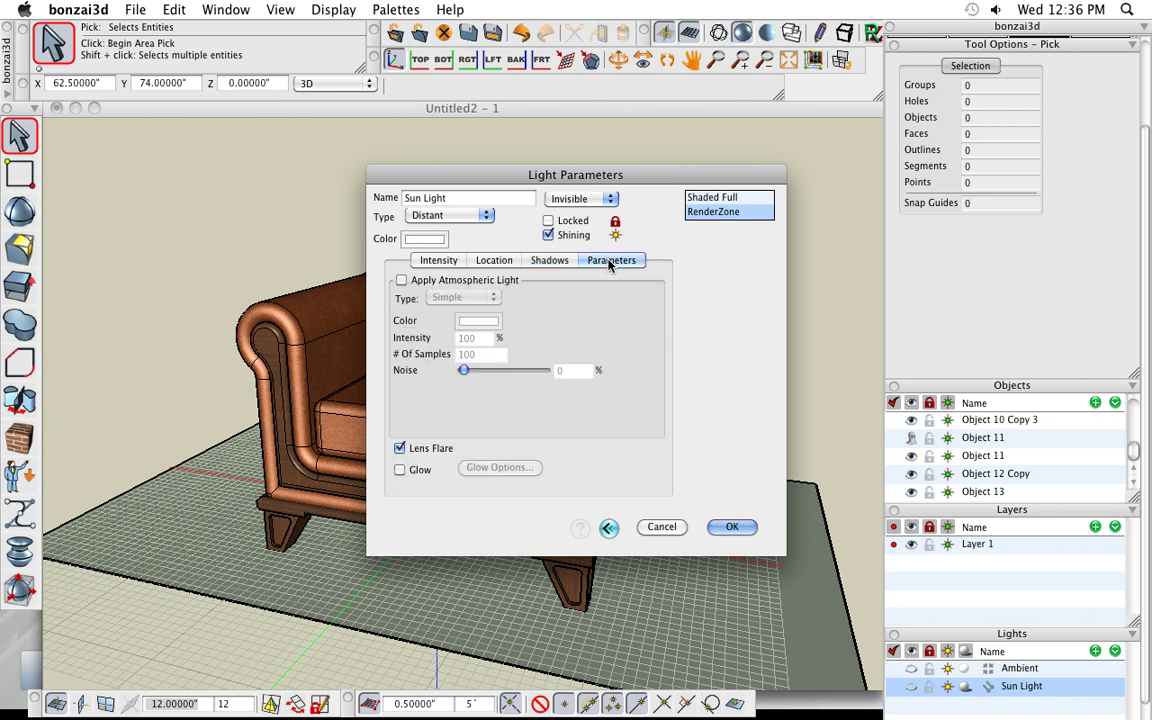
click(463, 281)
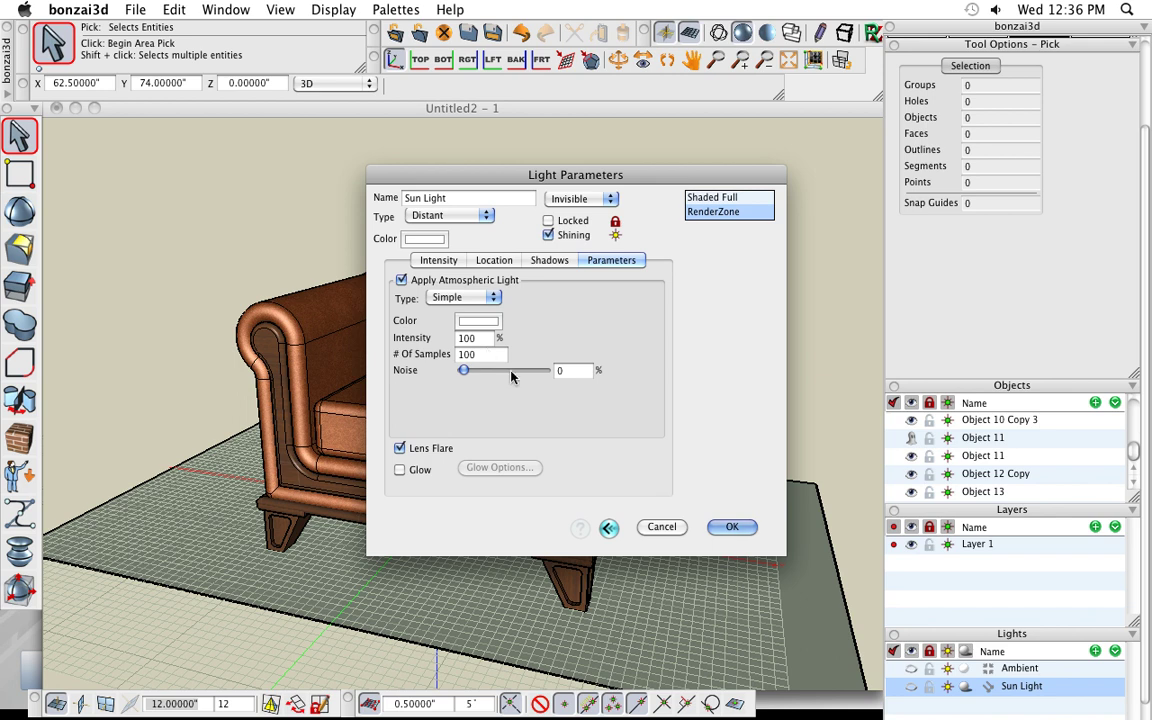
click(731, 527)
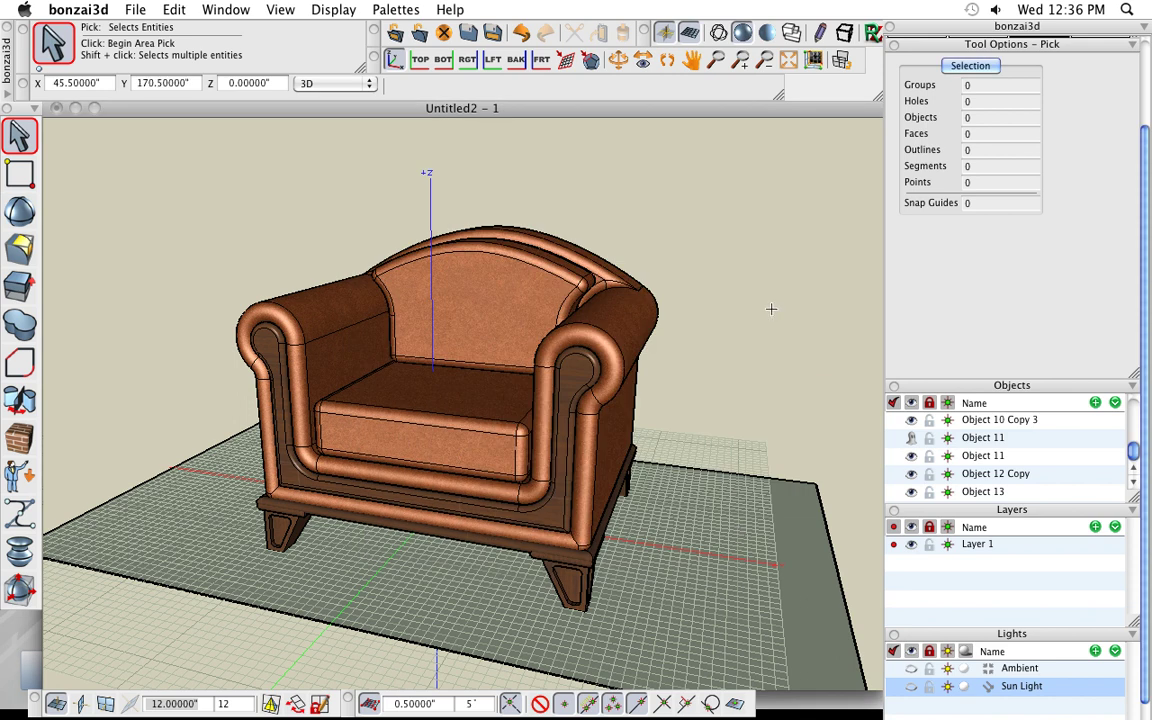
Set the RenderZone reflection of the wood Material 2 to Mirror.
drag(1146, 228, 1146, 108)
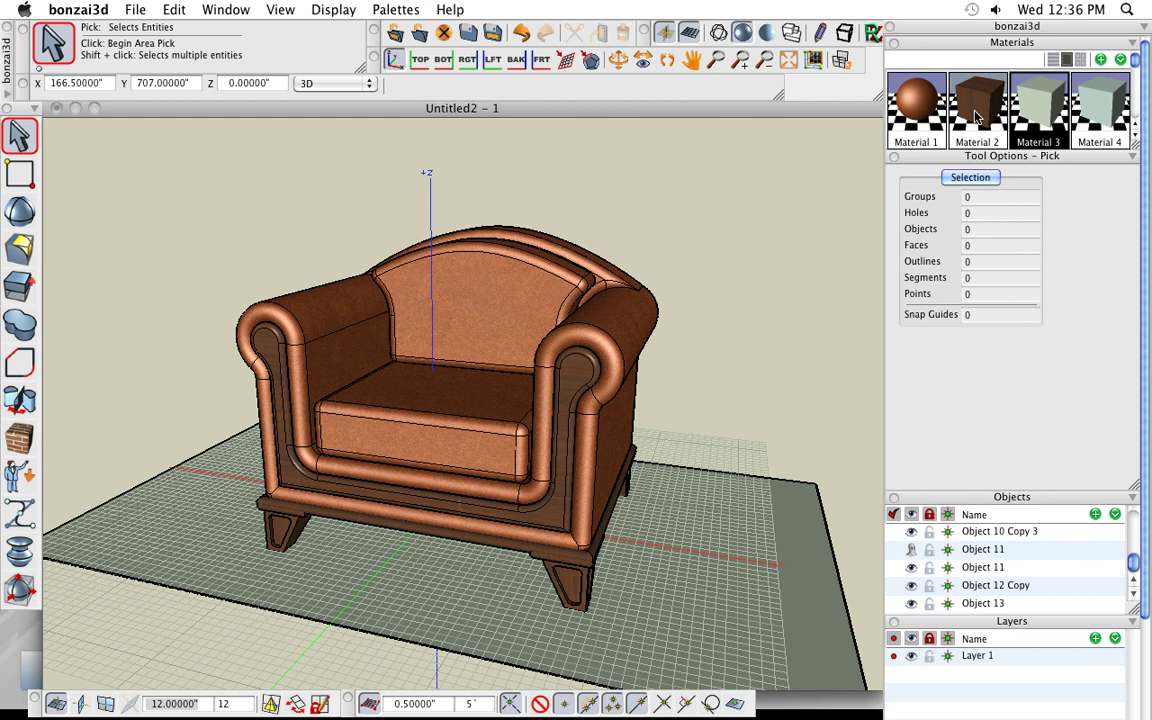
click(977, 117)
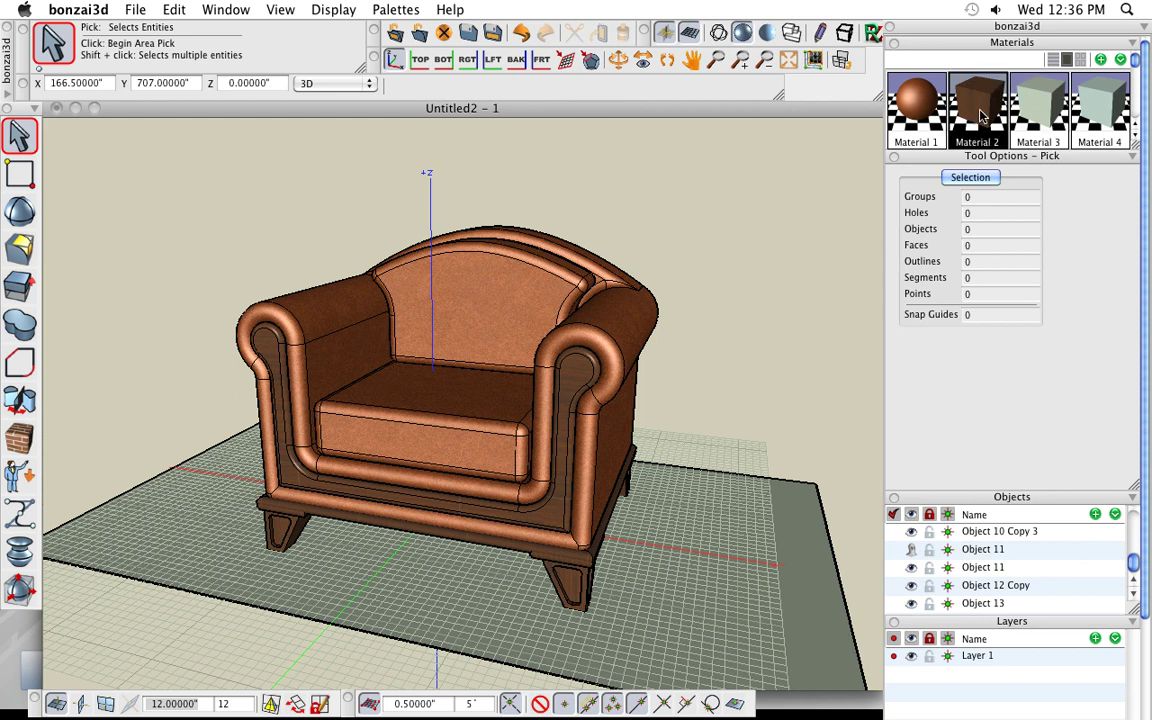
double_click(980, 115)
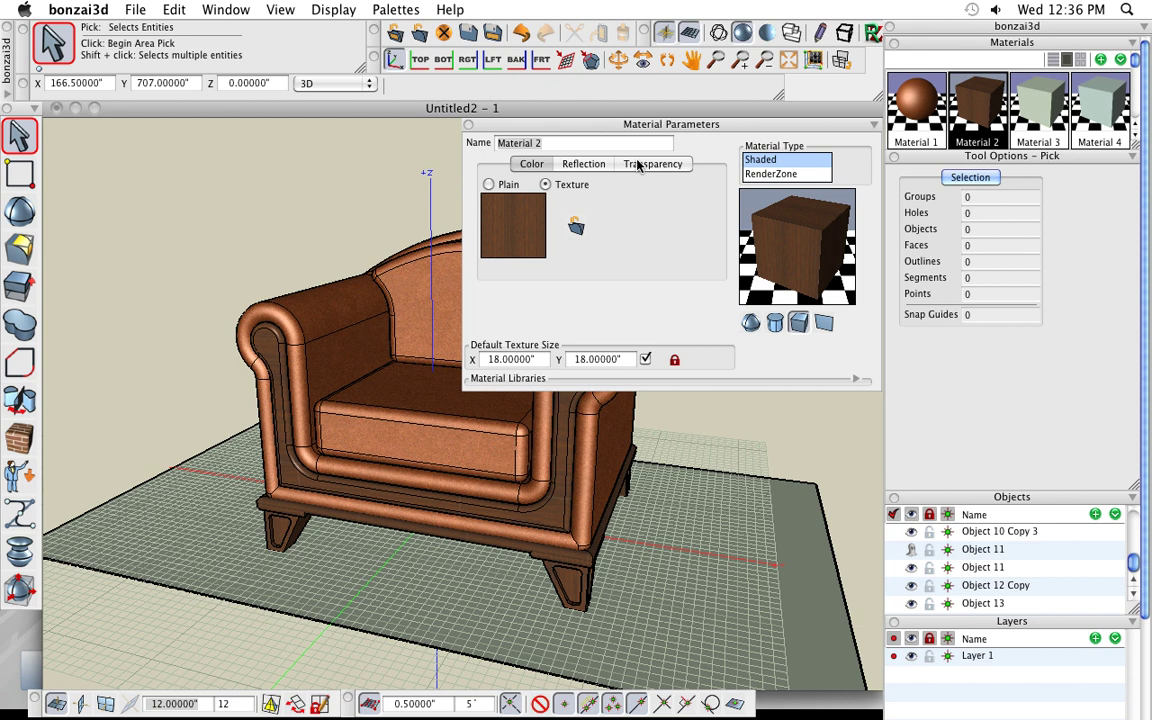
click(770, 175)
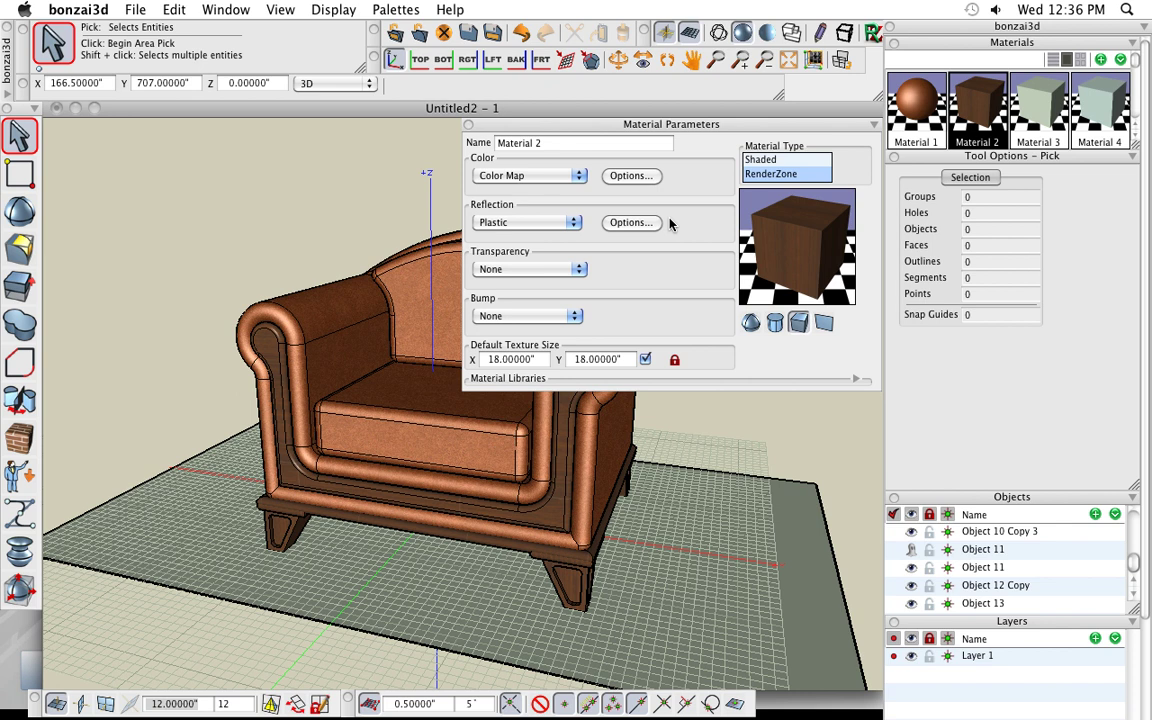
click(549, 222)
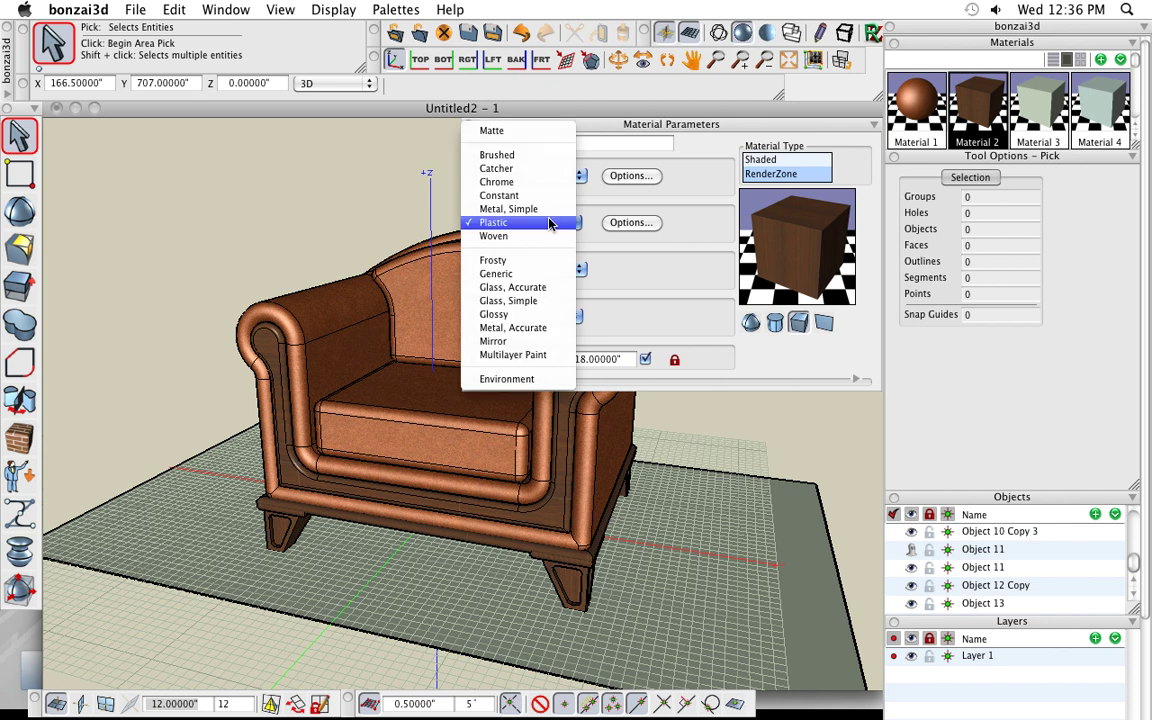
click(549, 222)
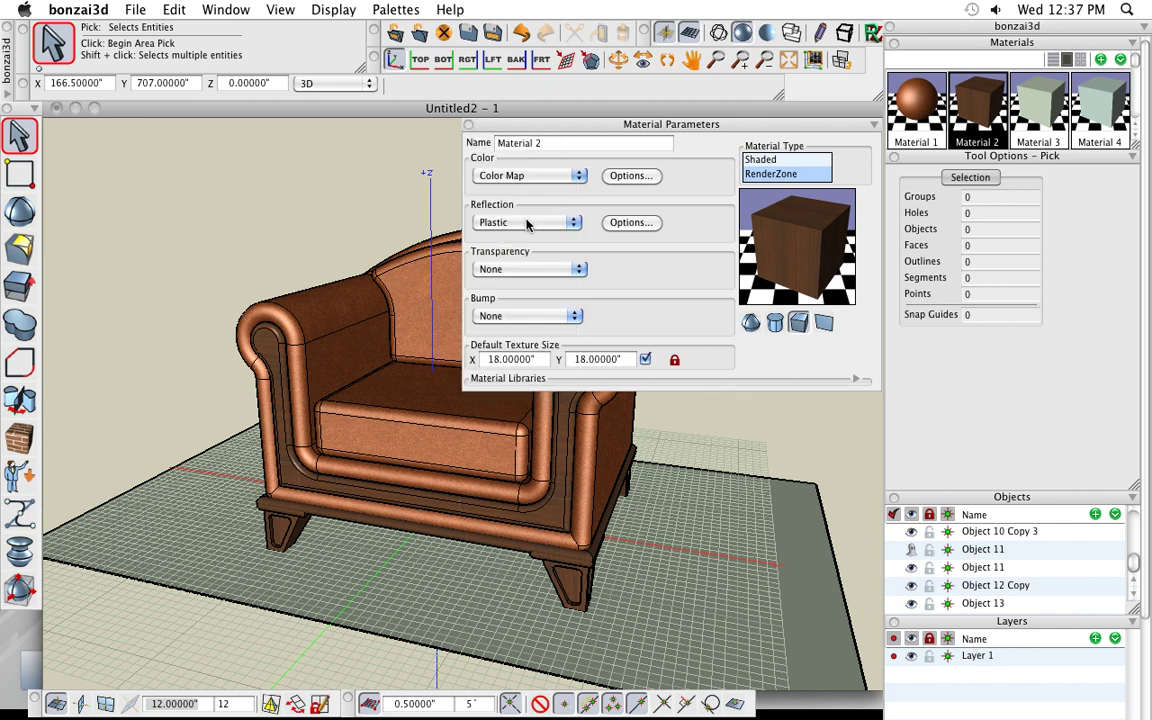
click(527, 224)
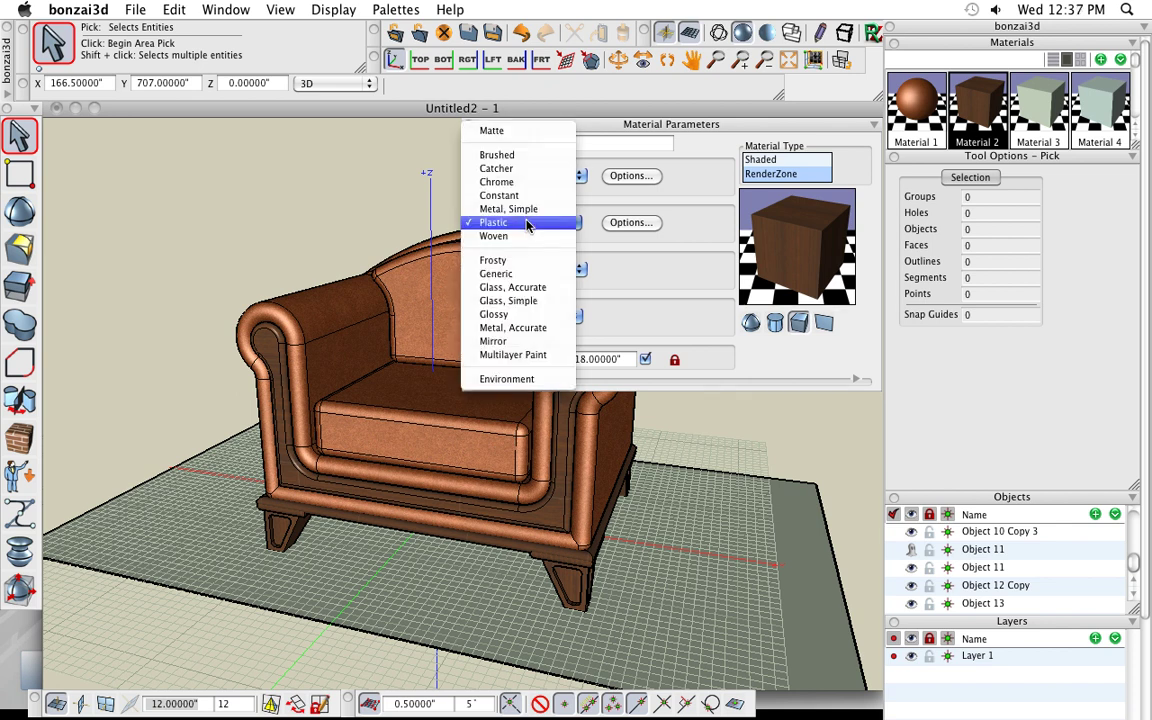
click(537, 343)
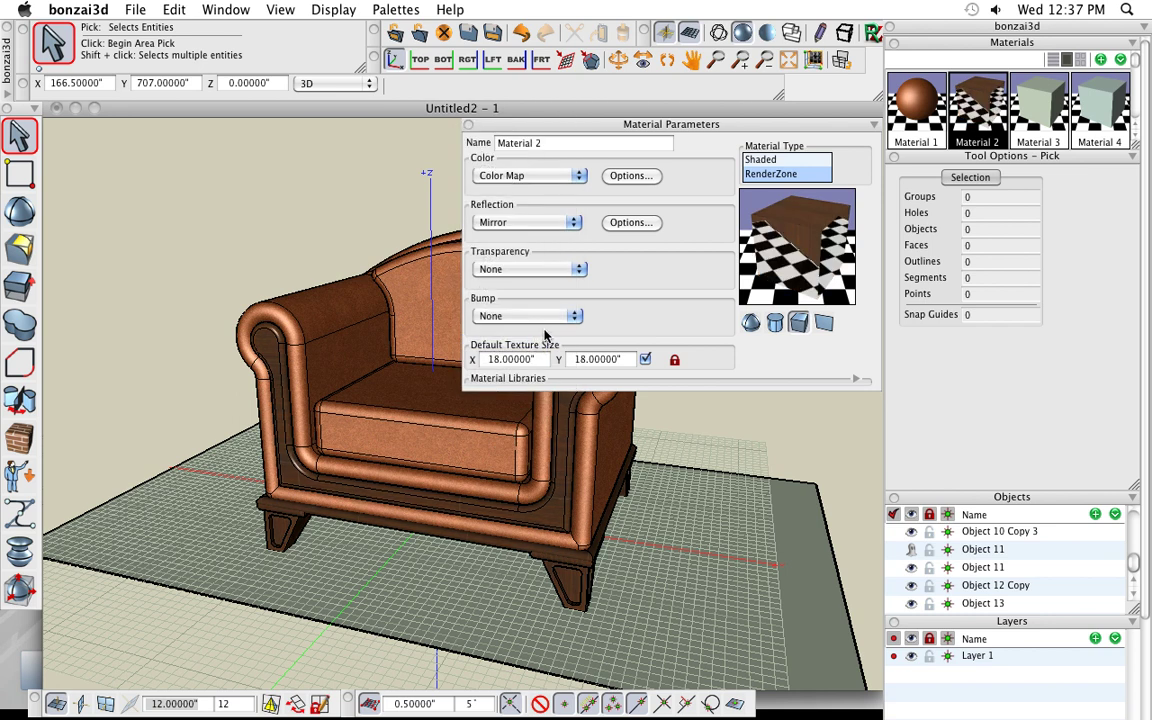
Adjust Material 2's Mirror options by lowering the reflectivity factor and raising the diffuse and ambient reflection factors.
click(629, 223)
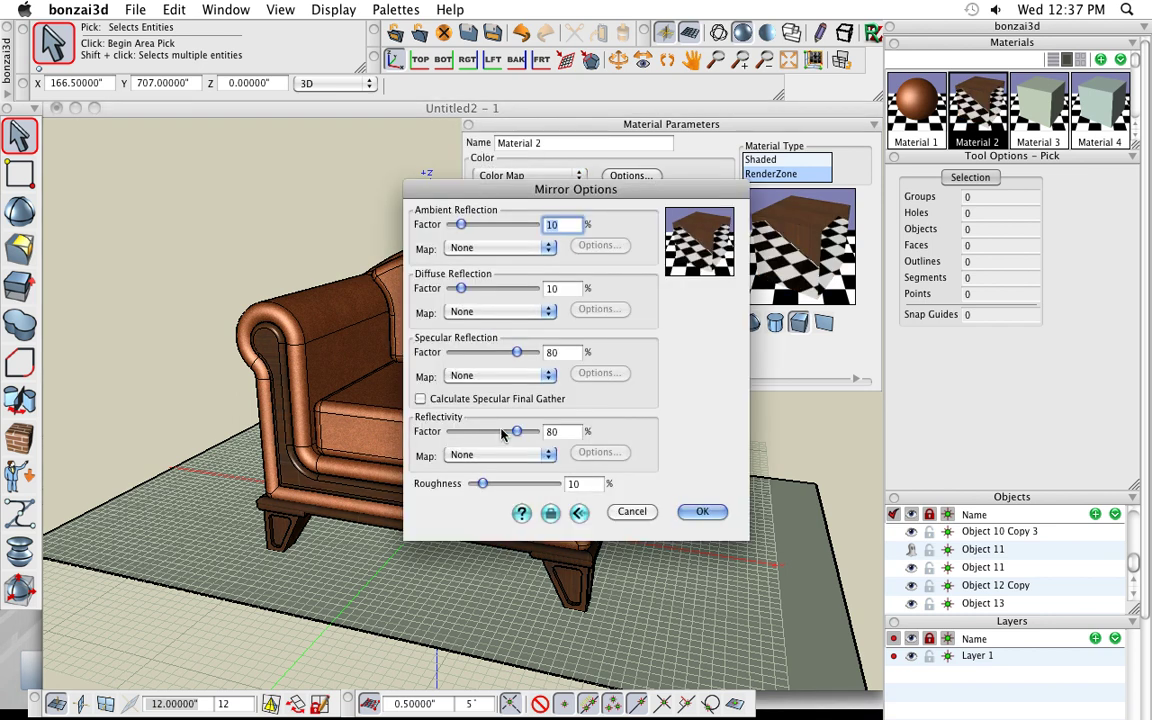
drag(517, 431, 466, 432)
drag(461, 288, 517, 288)
drag(461, 224, 535, 224)
click(702, 511)
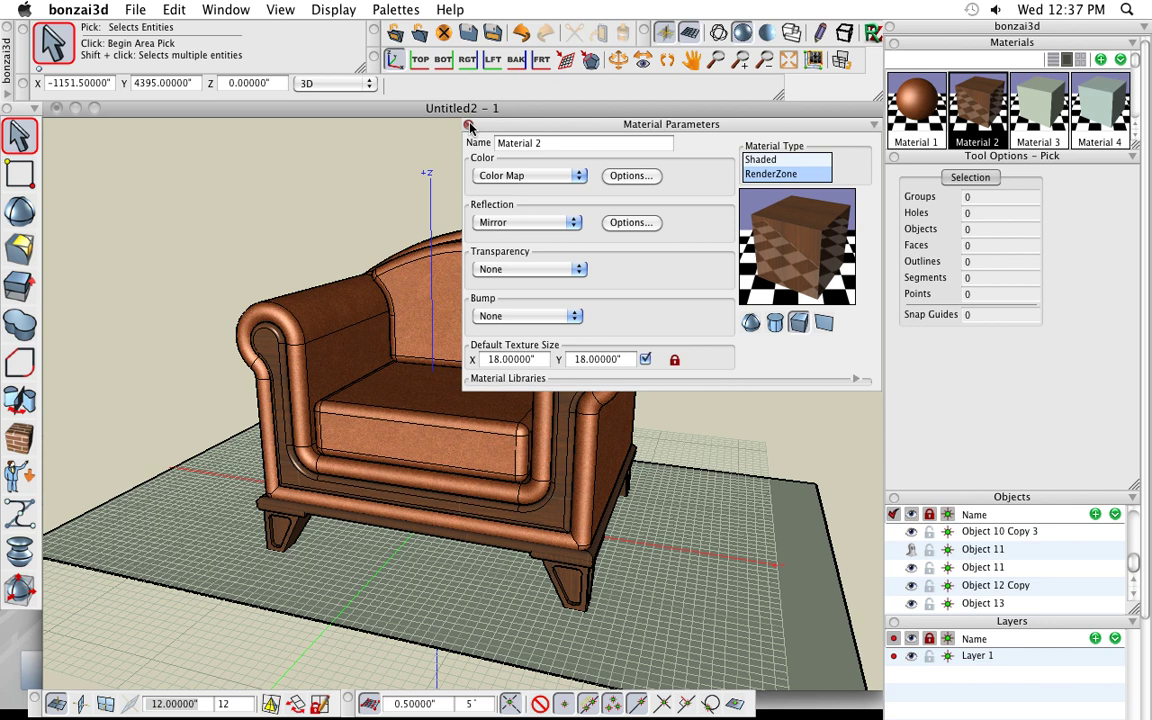
click(420, 118)
Give ground-plane Material 3 a Background color and Catcher reflection for RenderZone, keeping 100% shadow intensity and 0% reflectivity.
double_click(1035, 110)
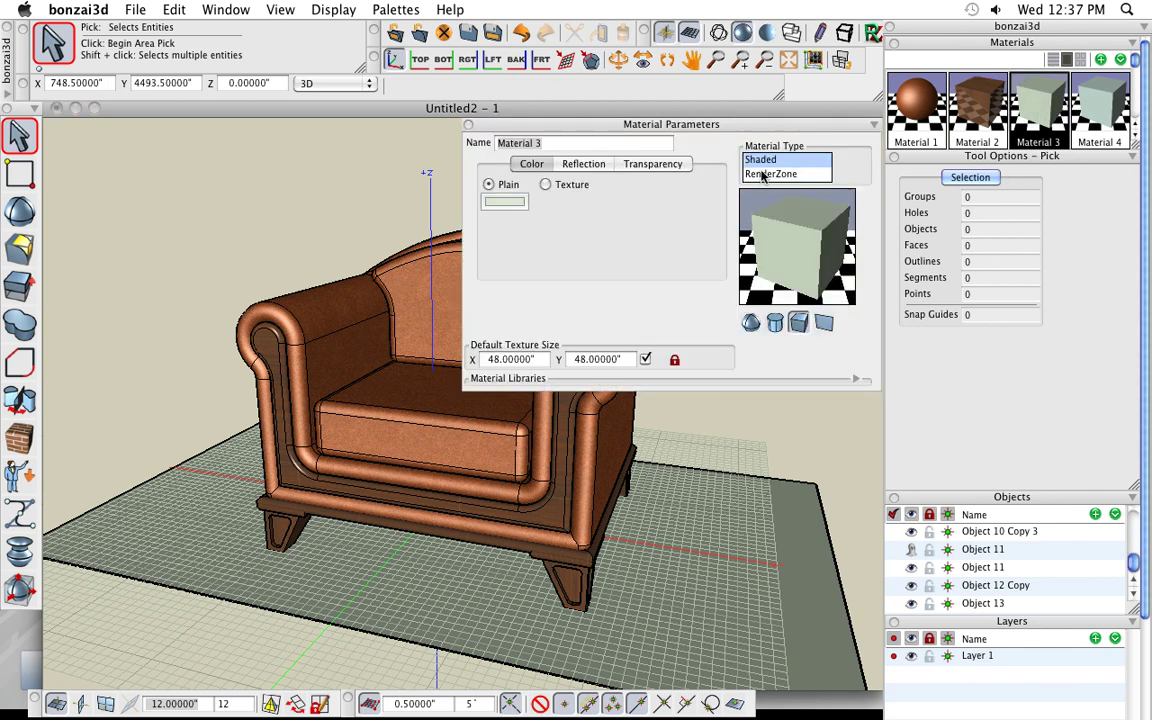
click(770, 175)
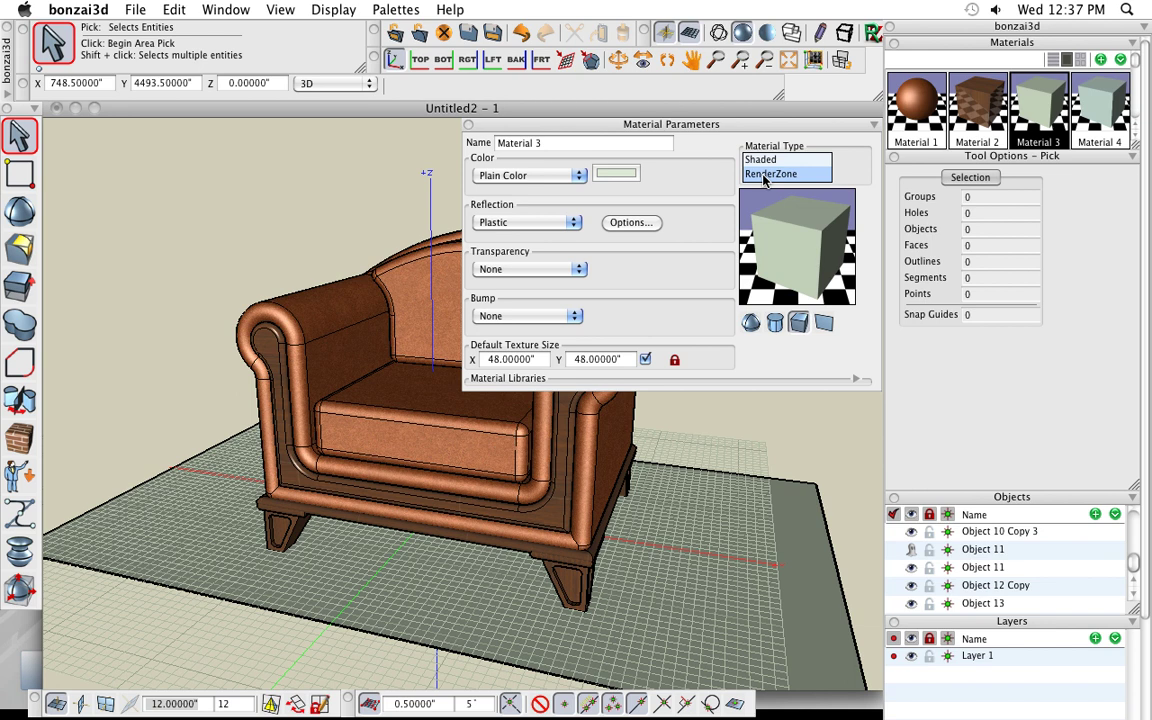
click(537, 176)
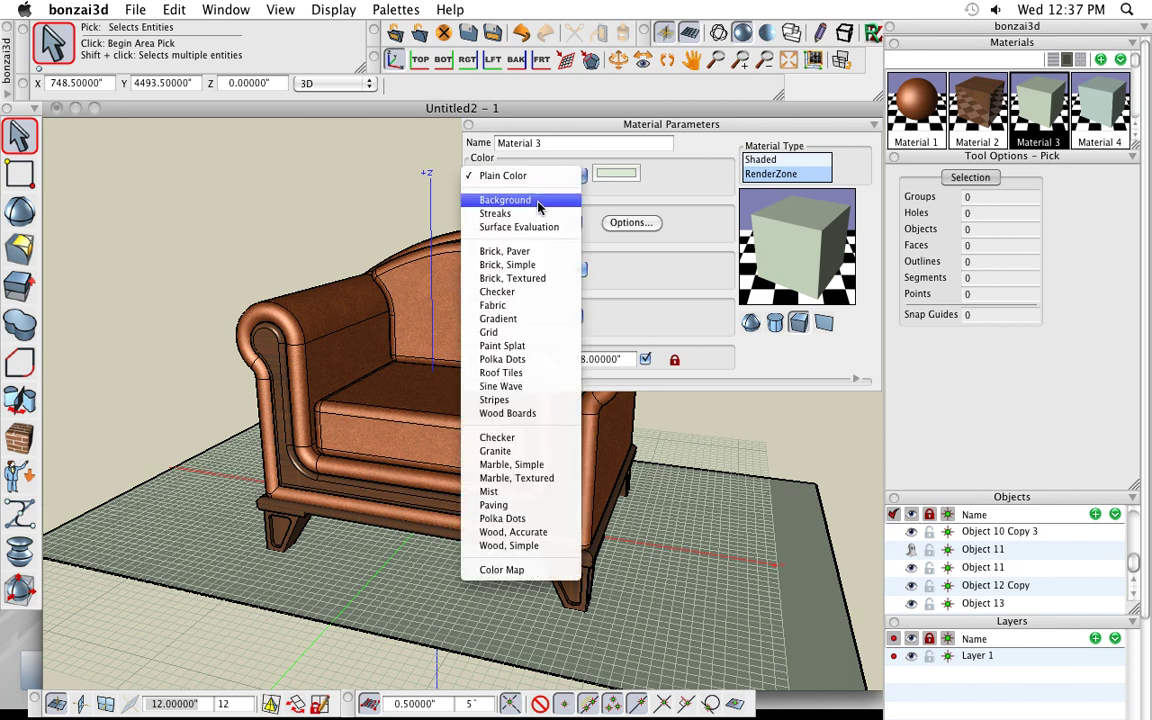
click(538, 201)
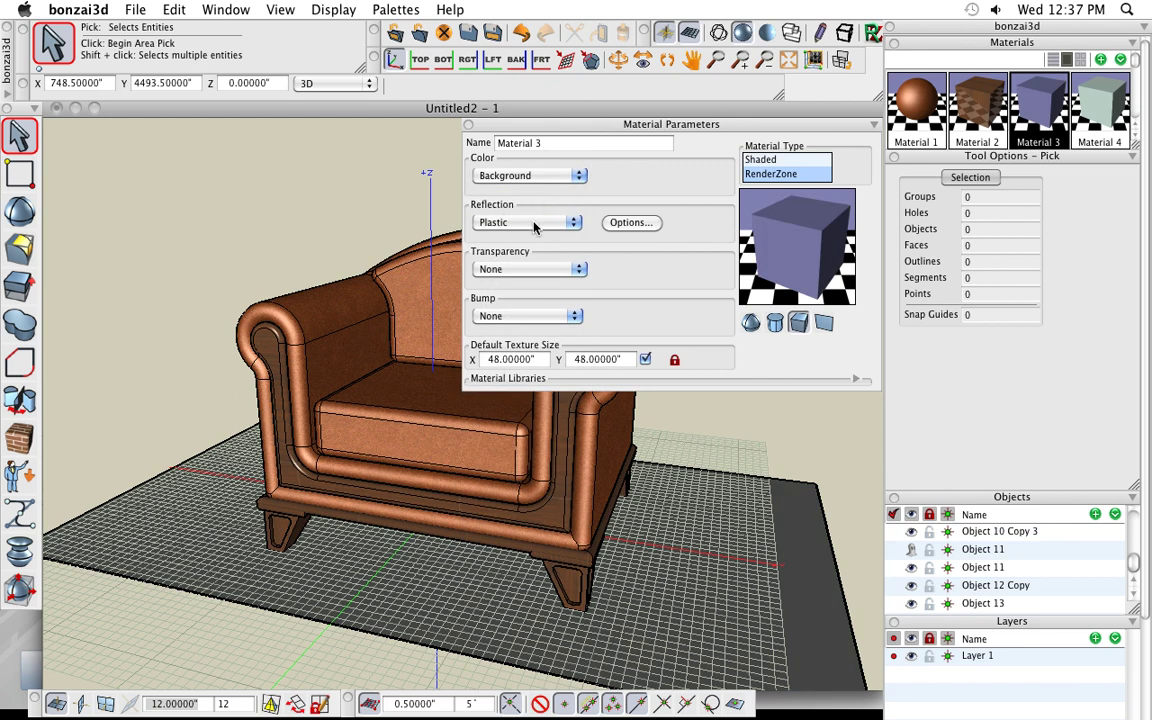
click(535, 224)
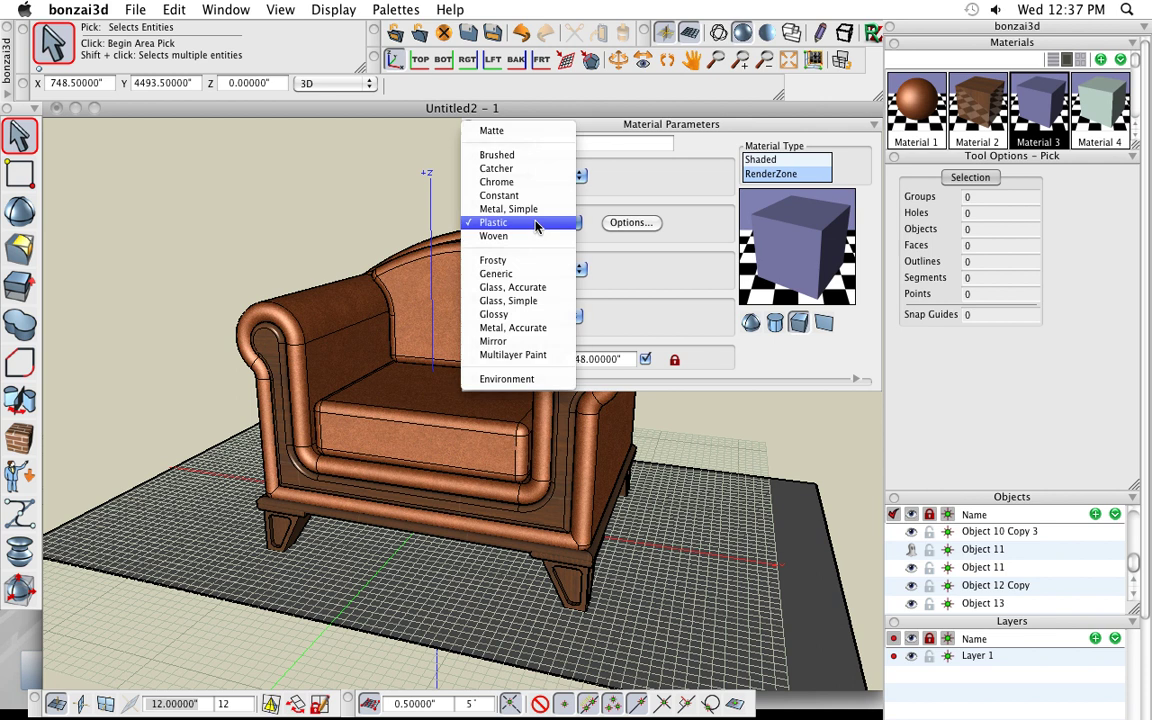
click(533, 170)
click(630, 222)
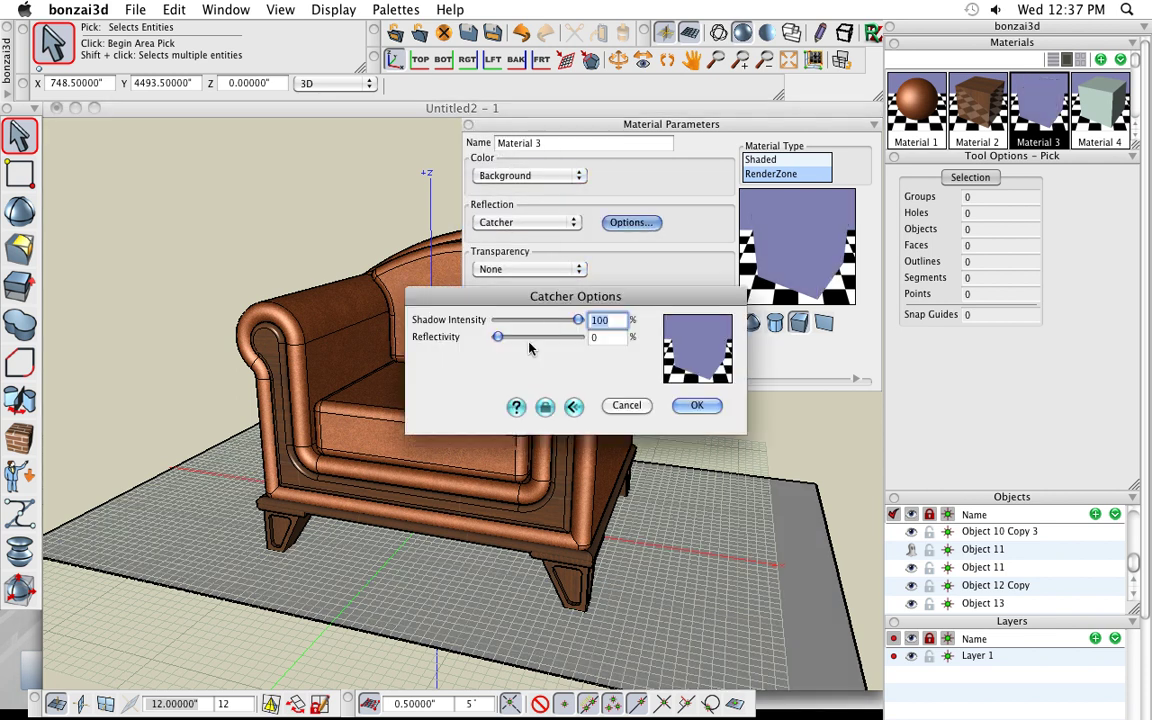
click(698, 406)
click(467, 127)
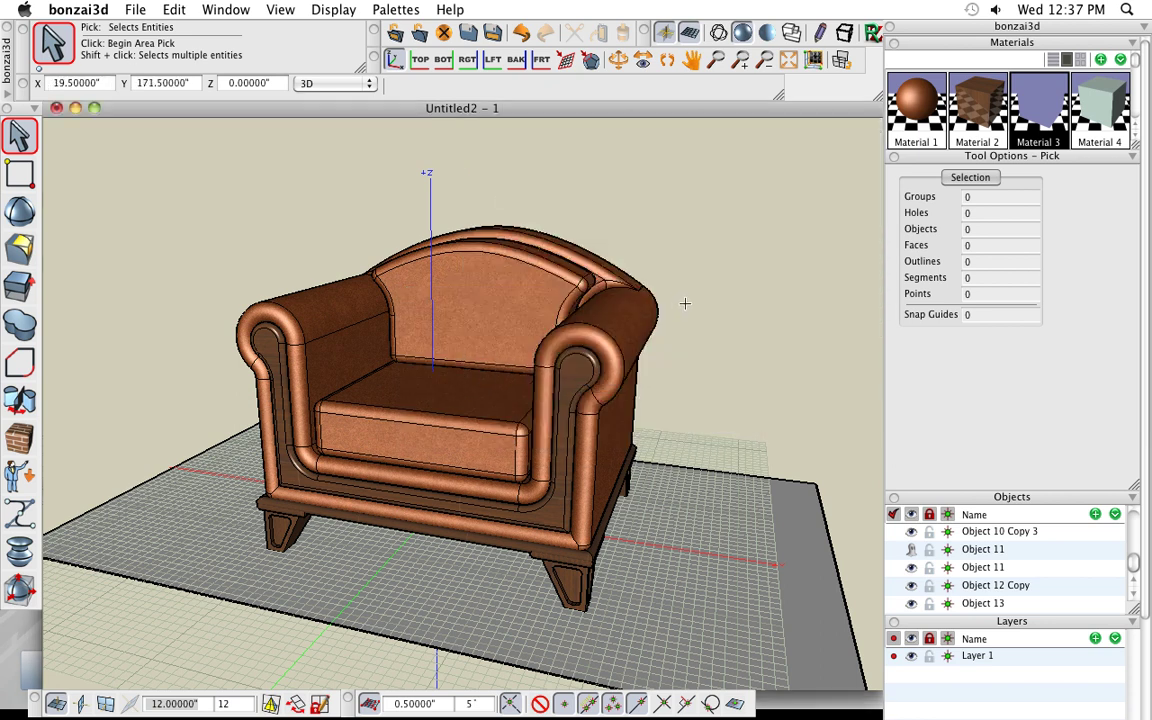
Enable ambient occlusion in the RenderZone global illumination options and set the scene size to Large Object.
click(336, 10)
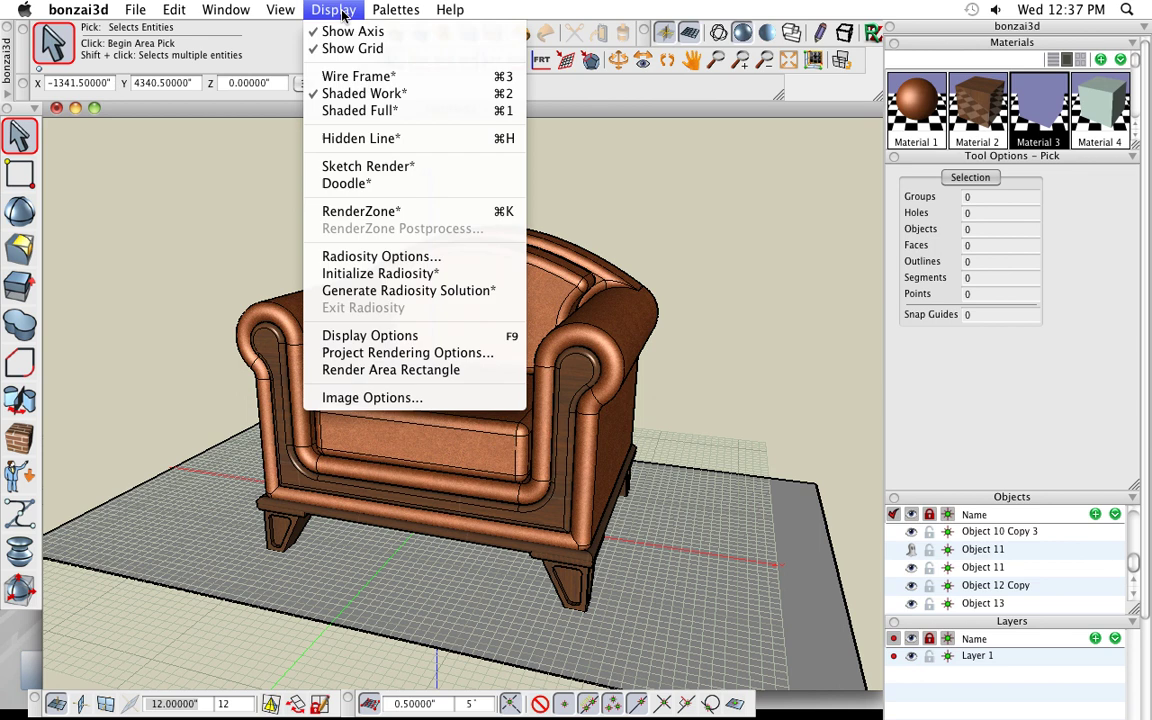
click(380, 219)
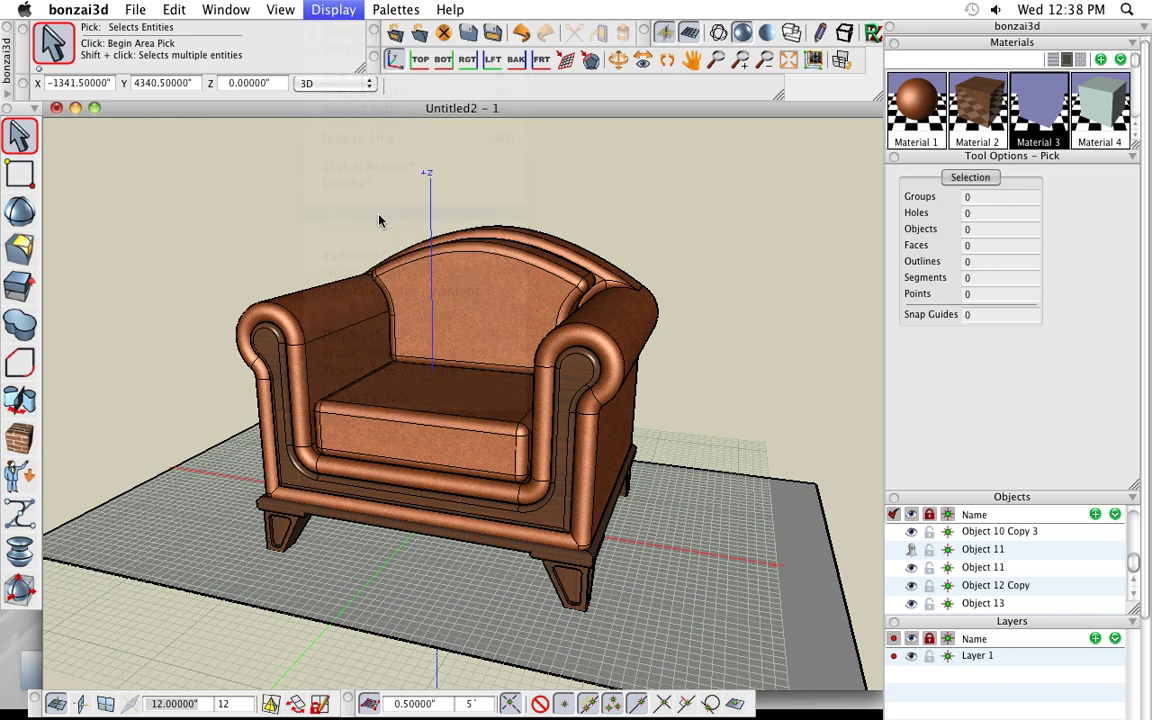
drag(627, 55, 831, 79)
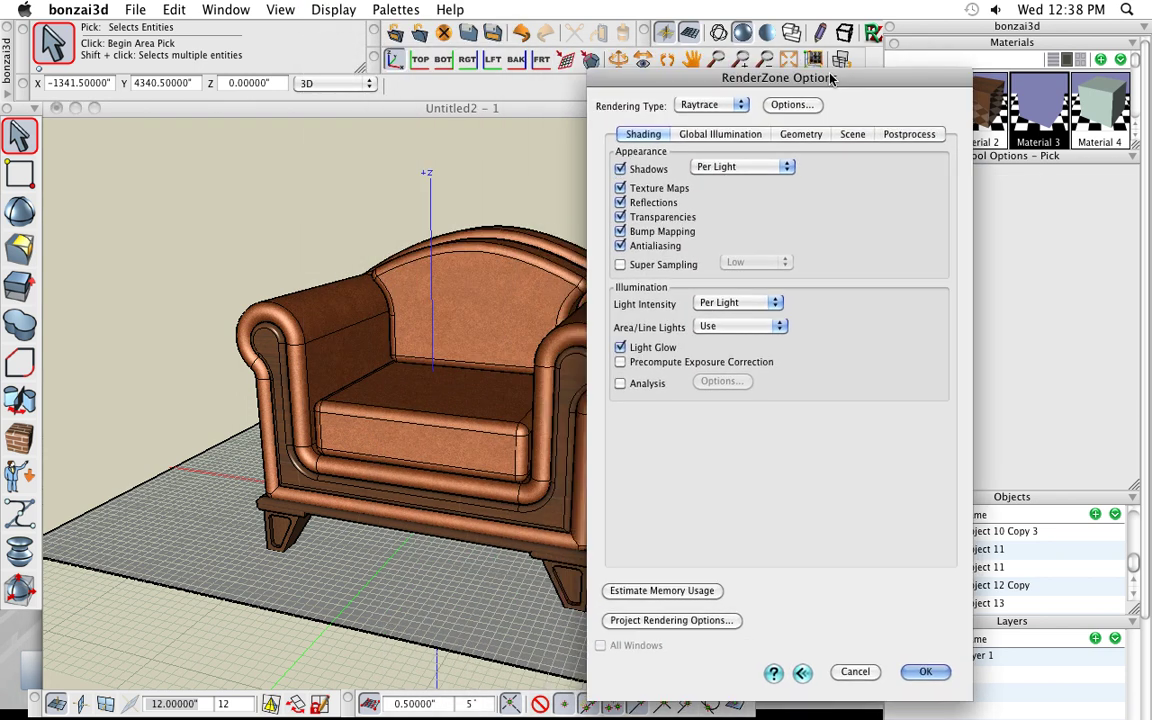
click(726, 135)
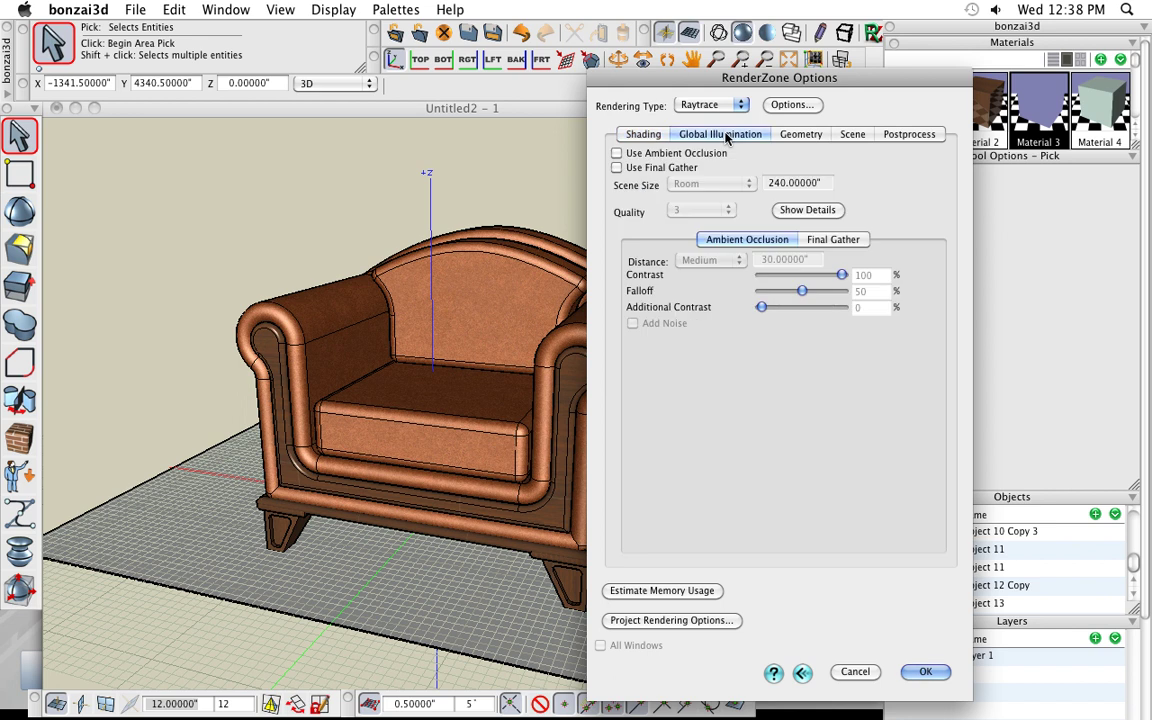
click(646, 154)
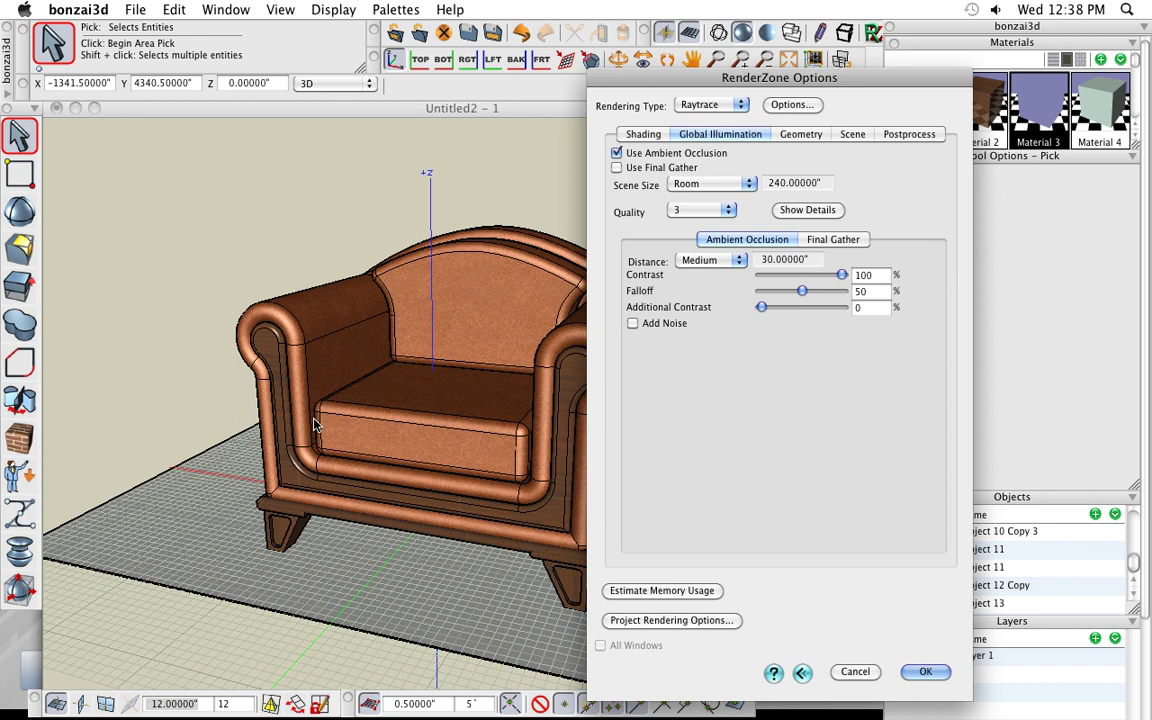
click(709, 185)
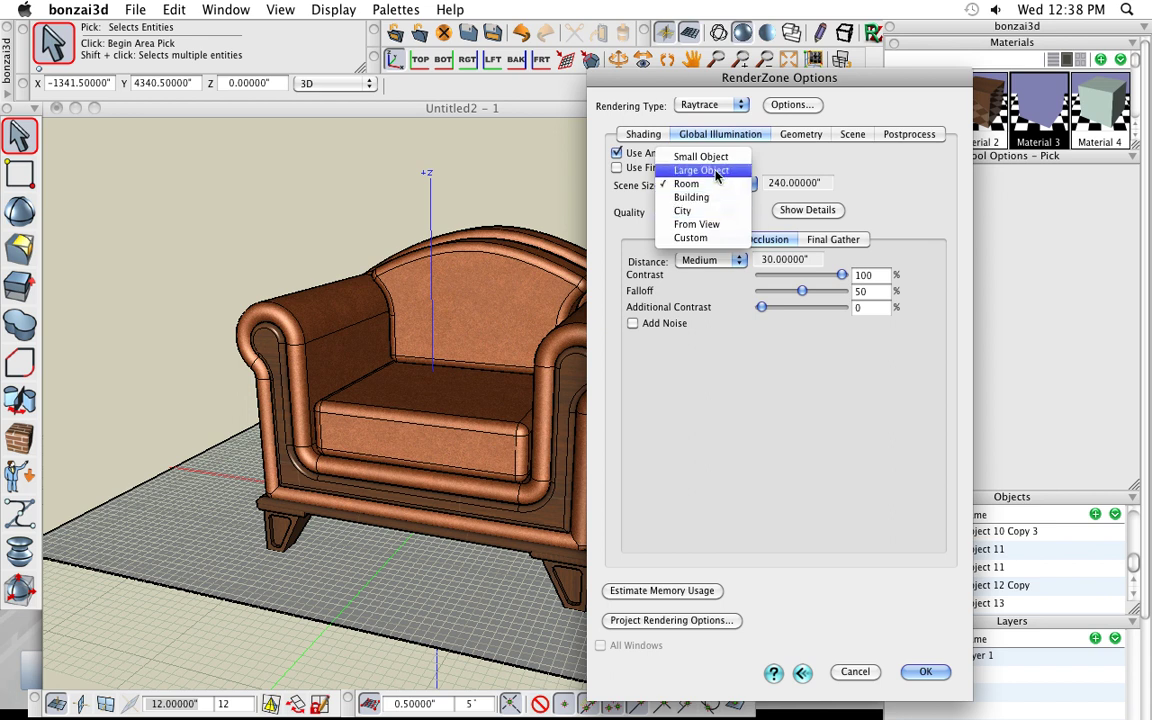
click(716, 171)
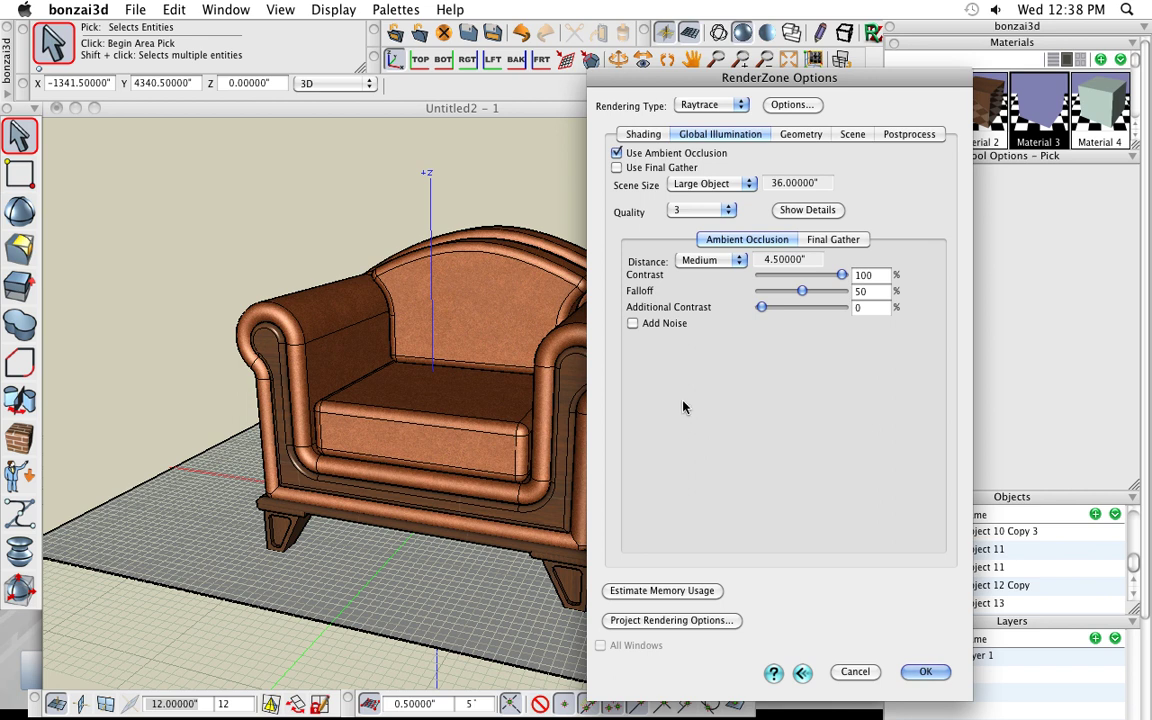
Set the ambient occlusion distance to Large, raise its additional contrast, and enable Final Gather.
click(716, 261)
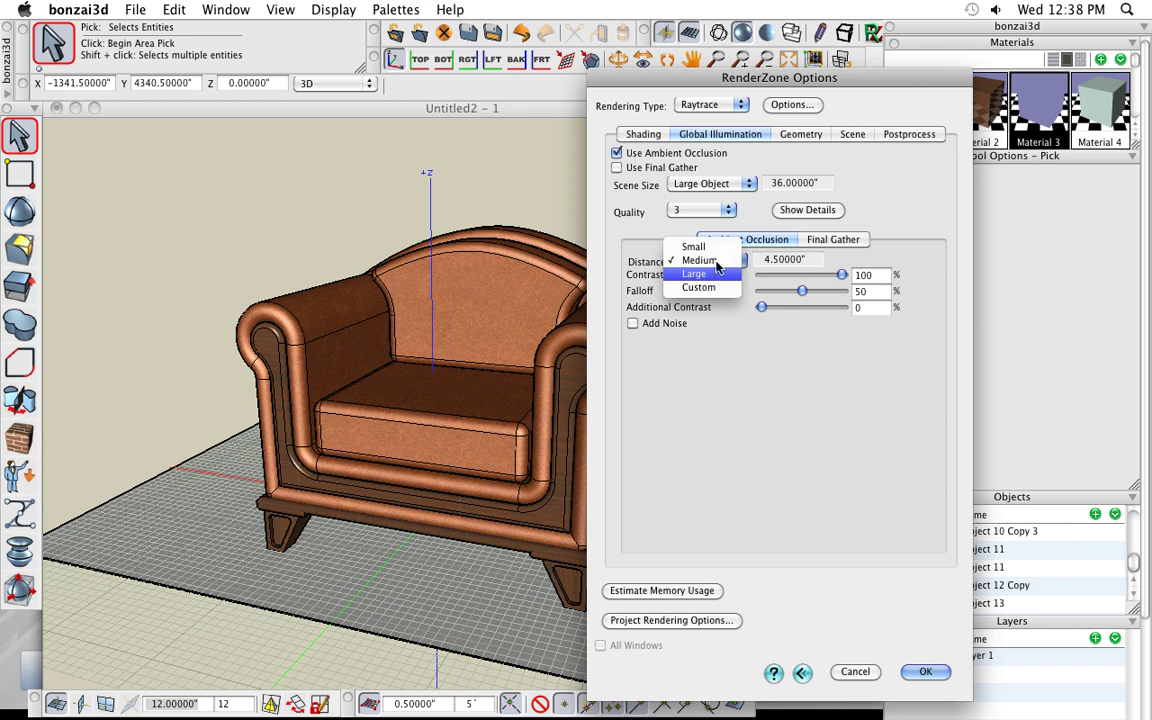
click(716, 274)
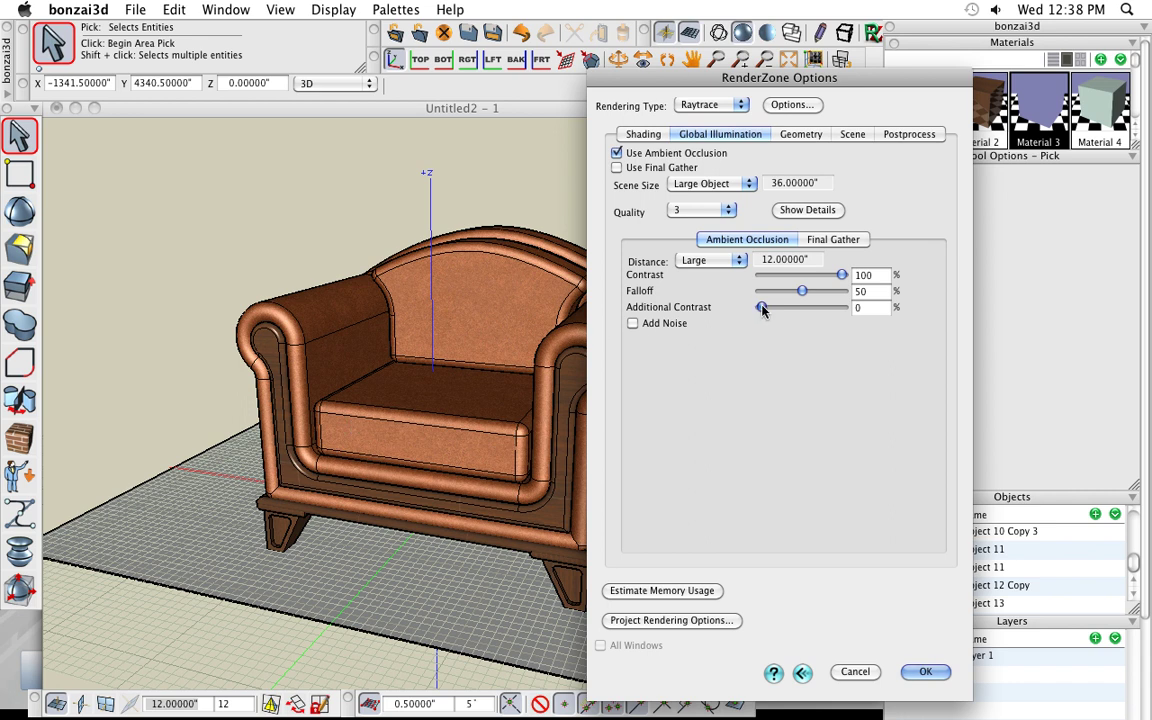
drag(762, 307, 821, 307)
click(646, 170)
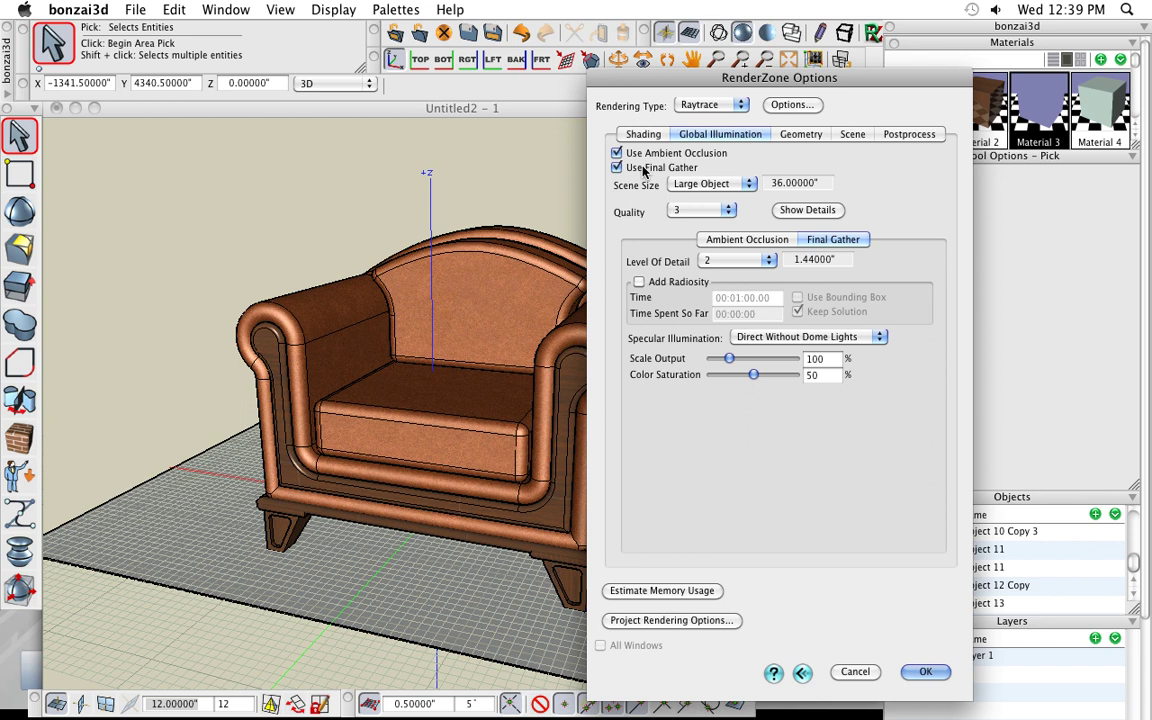
Change the RenderZone scene background to a plain color and make it white using the Snow crayon.
click(856, 139)
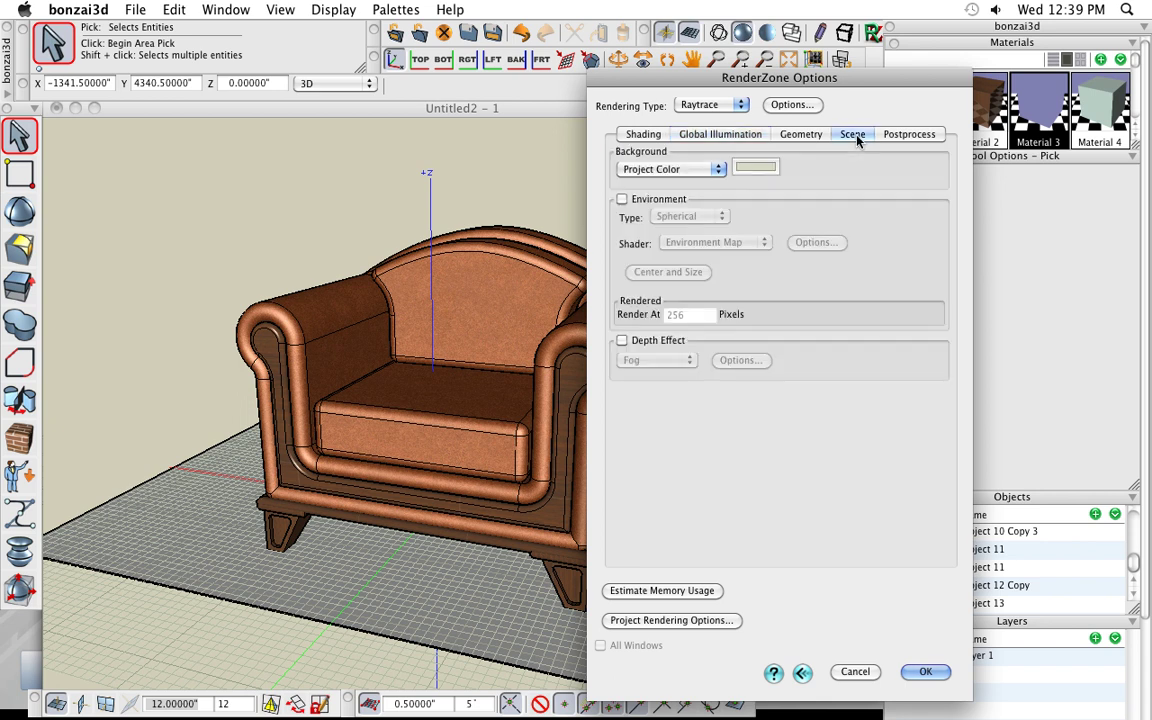
click(699, 171)
click(640, 155)
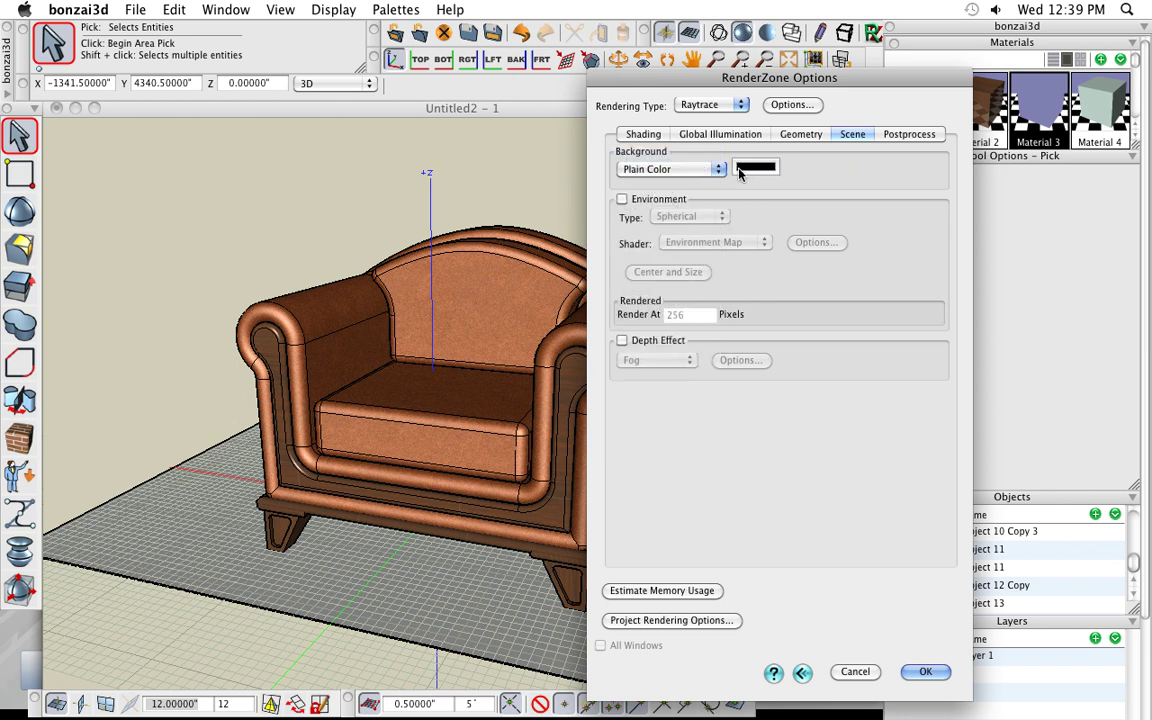
click(744, 170)
click(415, 456)
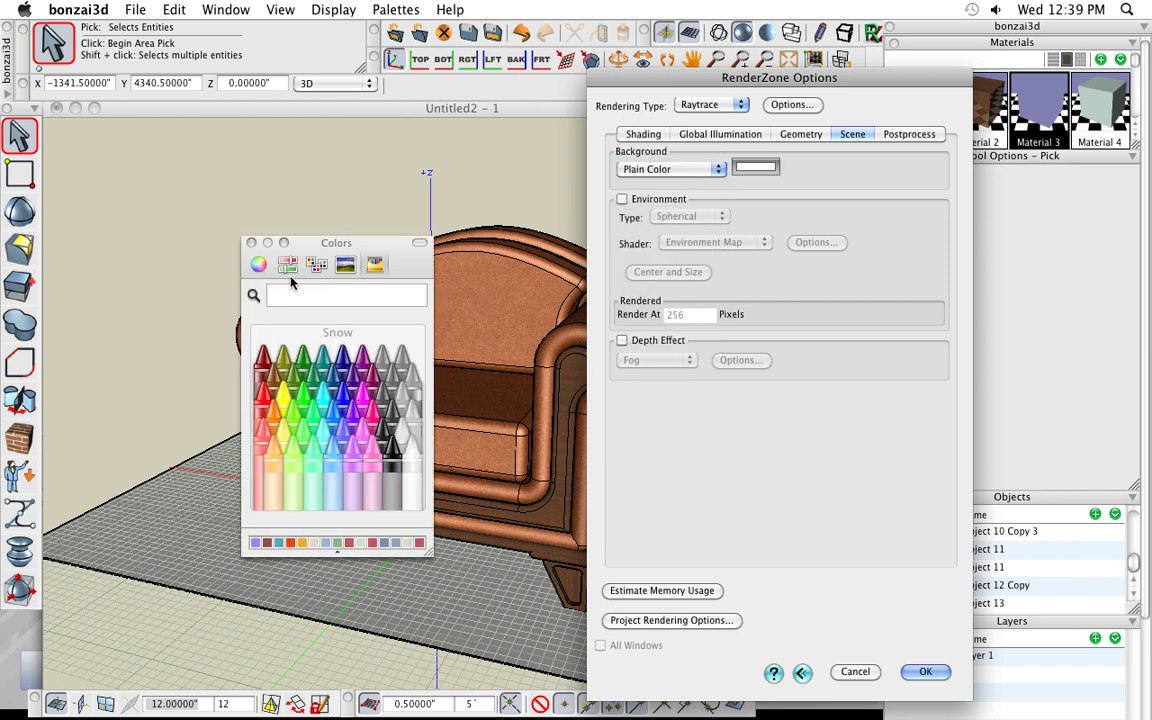
click(251, 242)
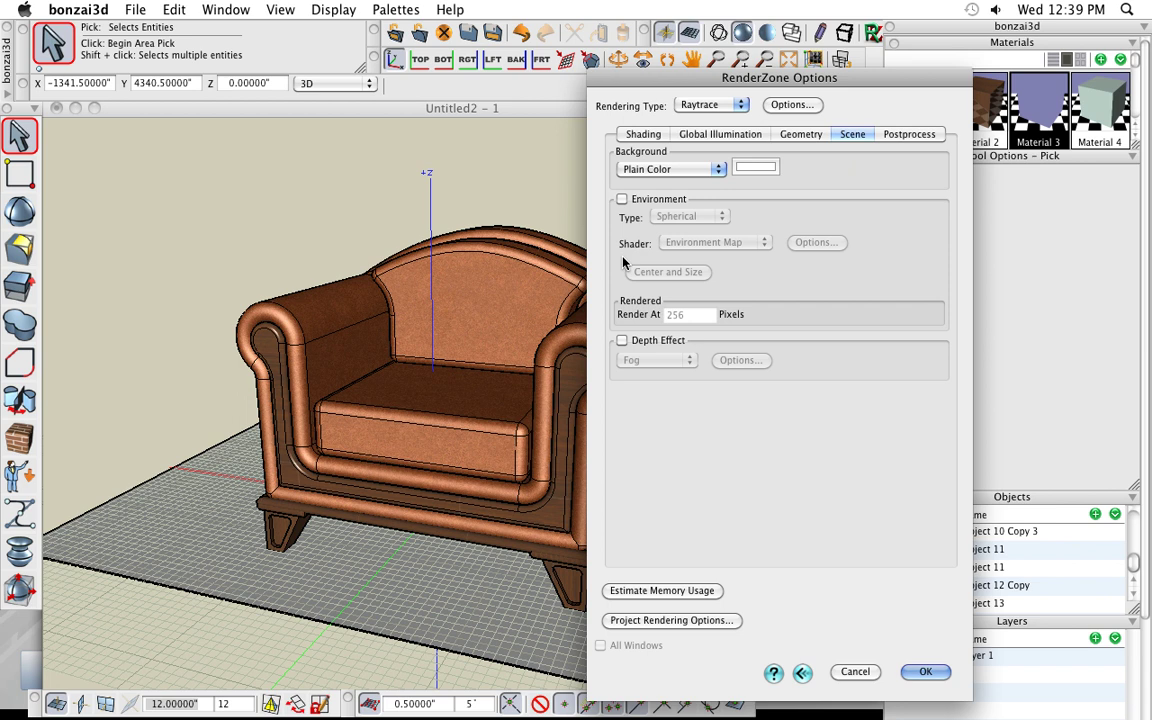
Enable the spherical environment and load rzne_trial_image_5.jpg from the Support folder as its environment map.
click(649, 199)
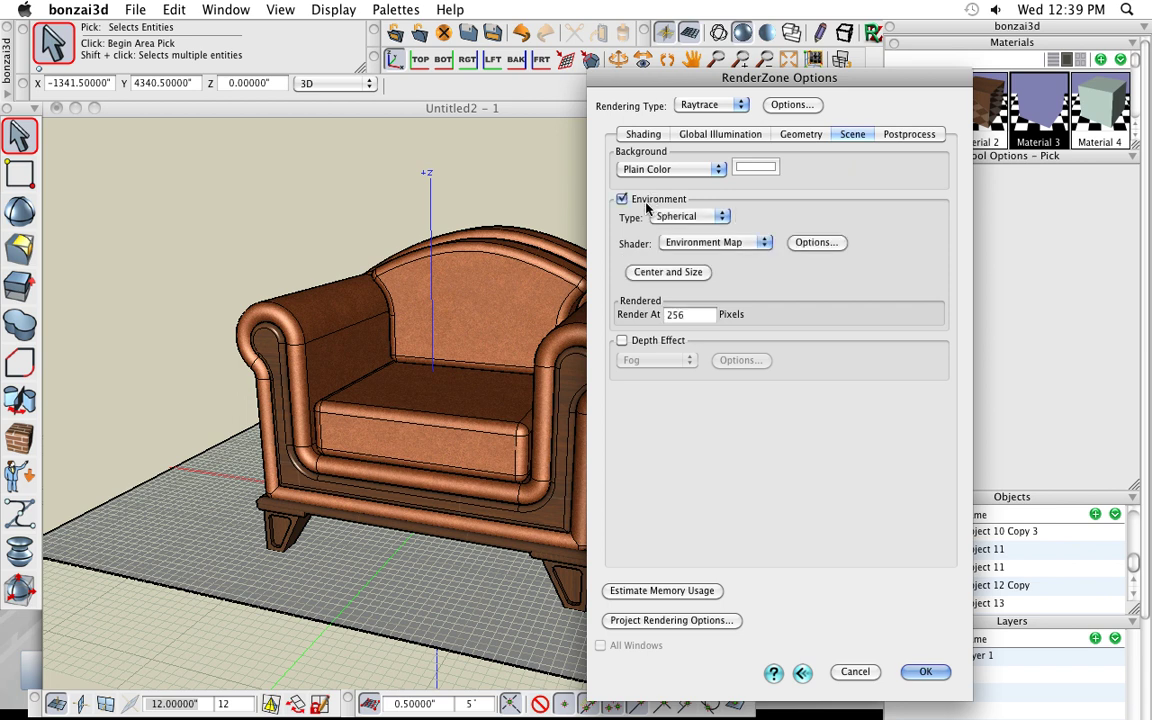
click(812, 246)
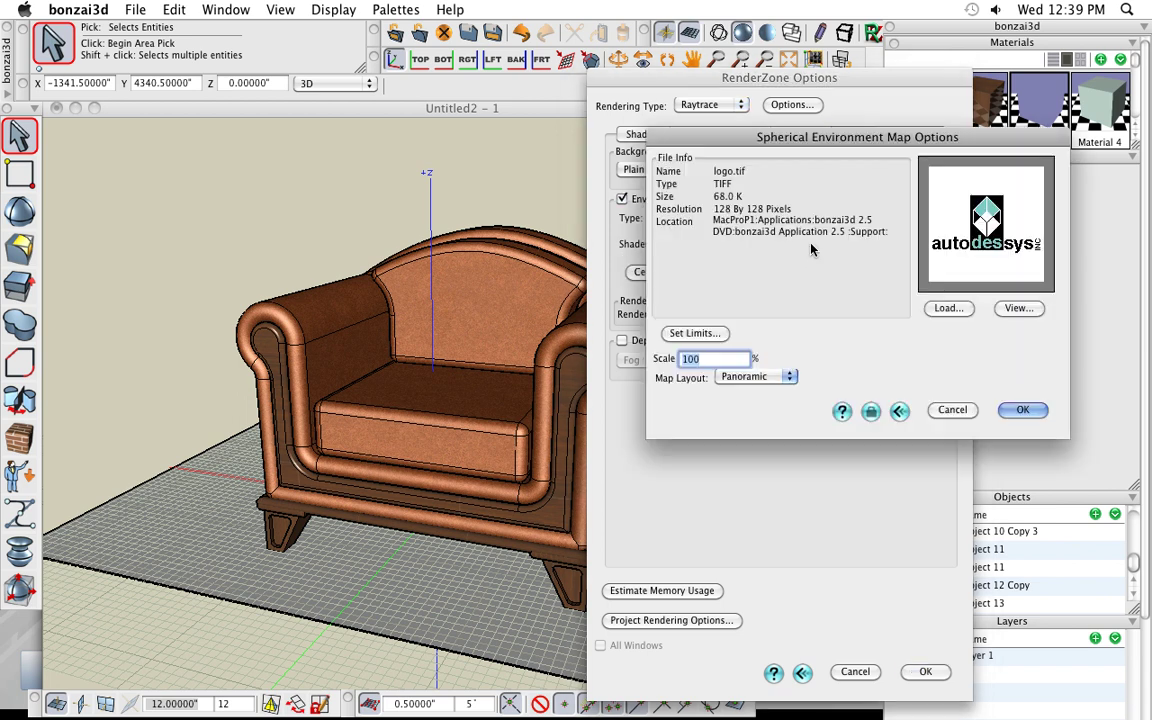
click(947, 309)
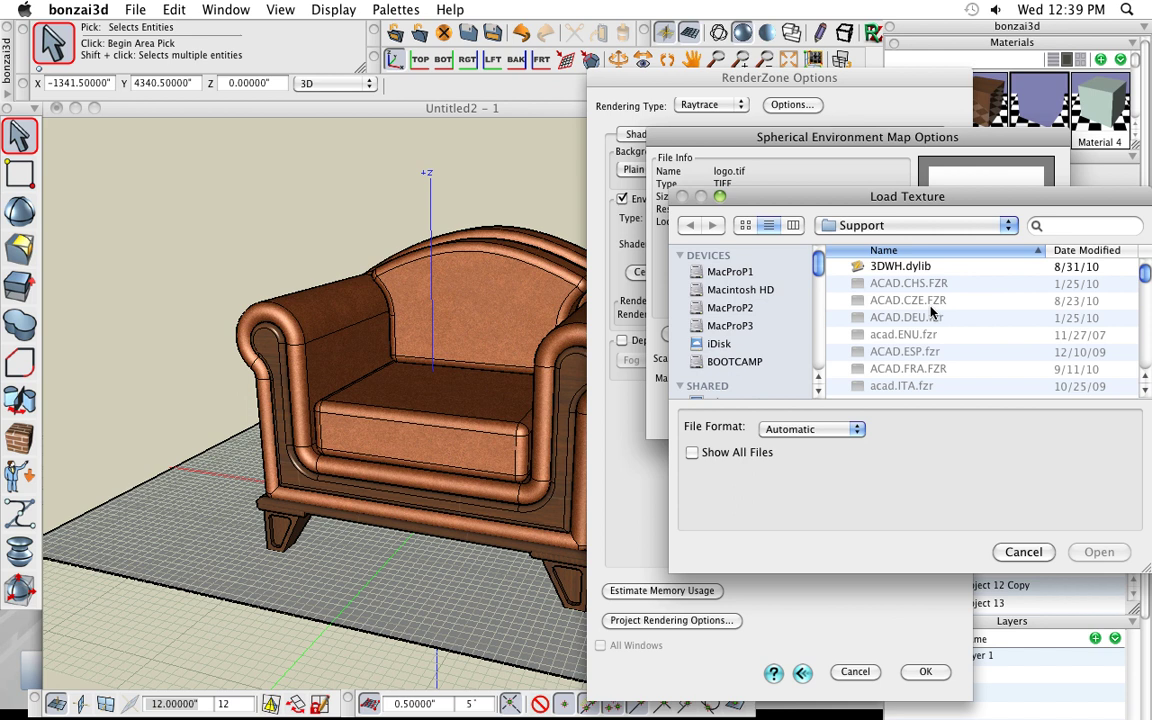
scroll(924, 358, down, 5)
scroll(924, 360, down, 15)
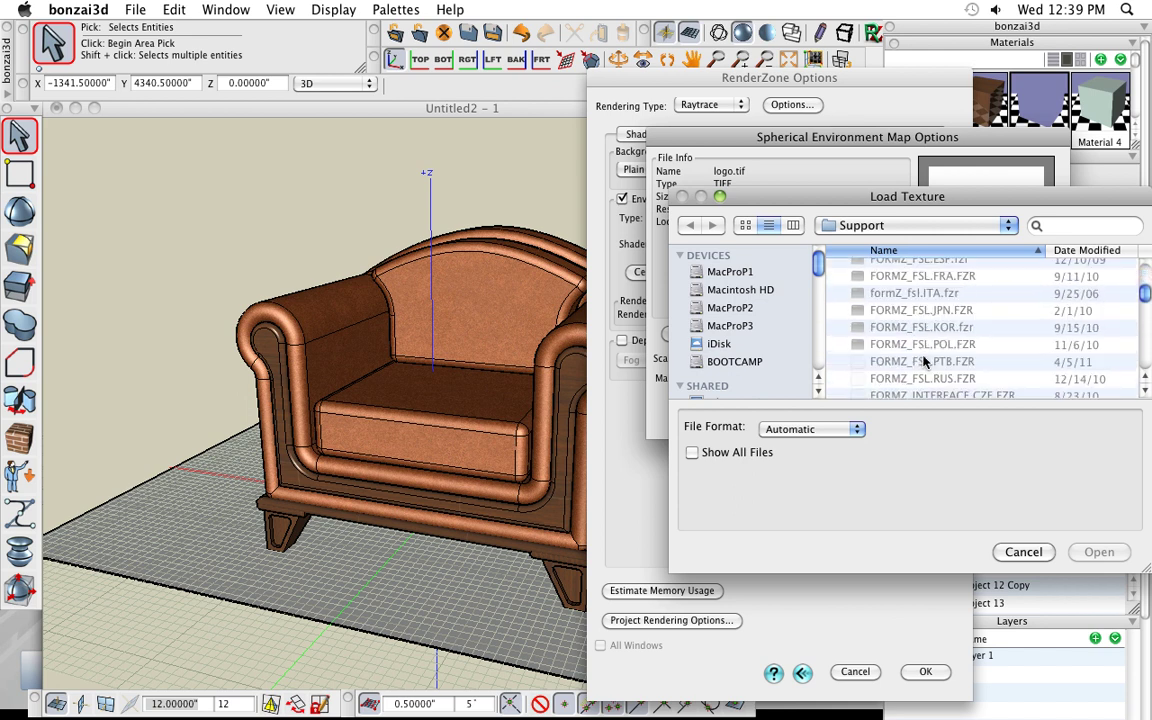
scroll(924, 369, down, 15)
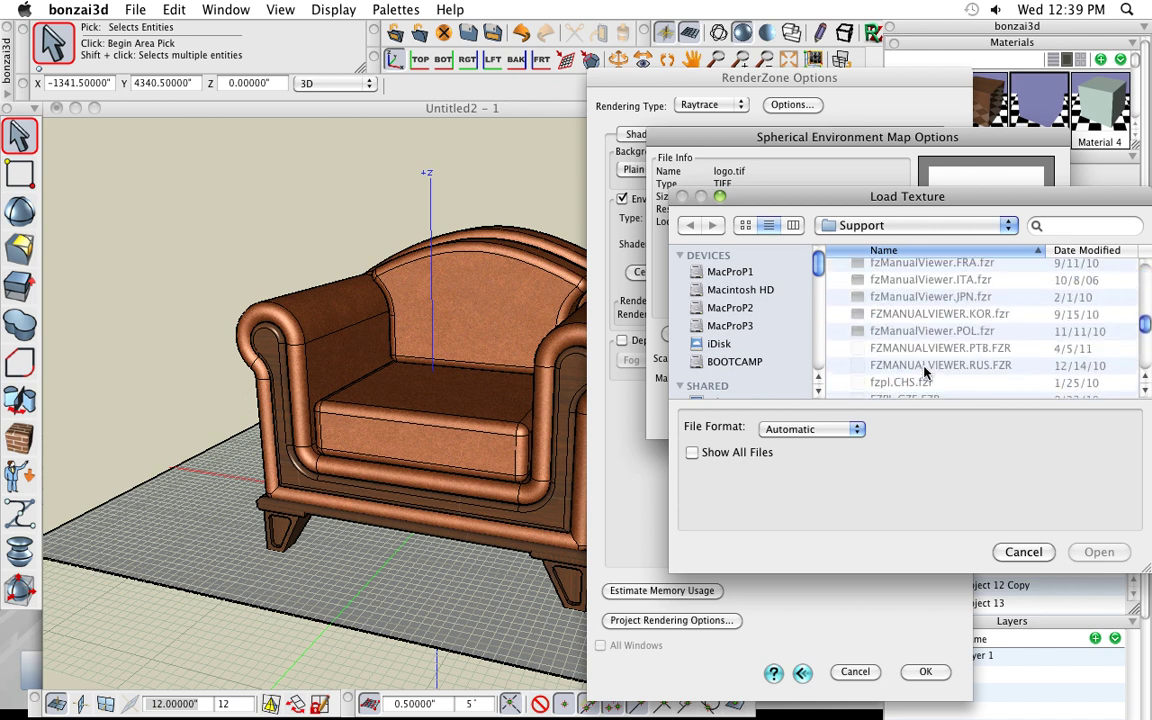
scroll(927, 377, down, 5)
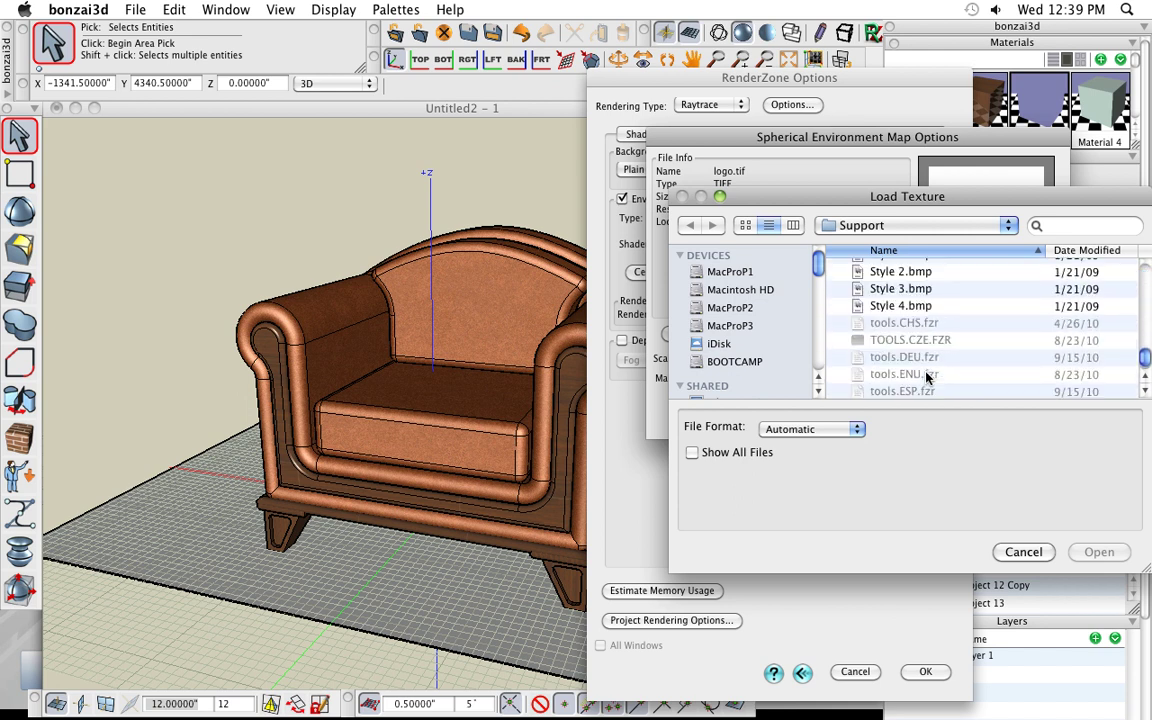
scroll(927, 377, up, 5)
click(930, 315)
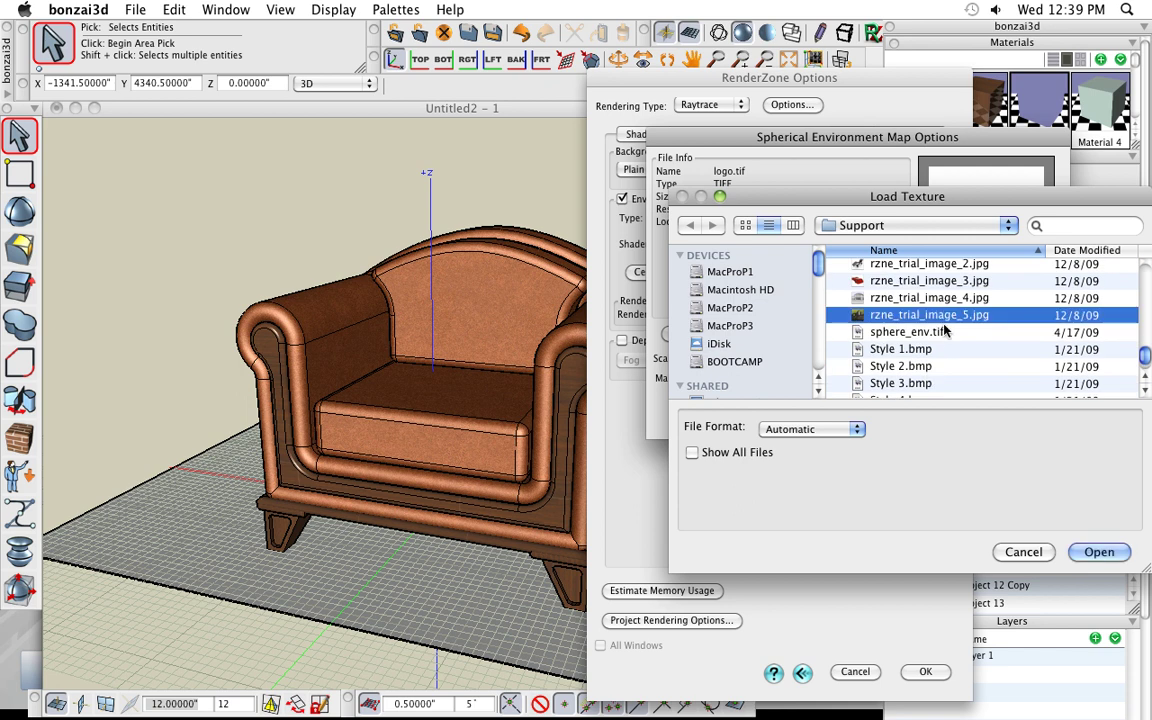
click(1098, 551)
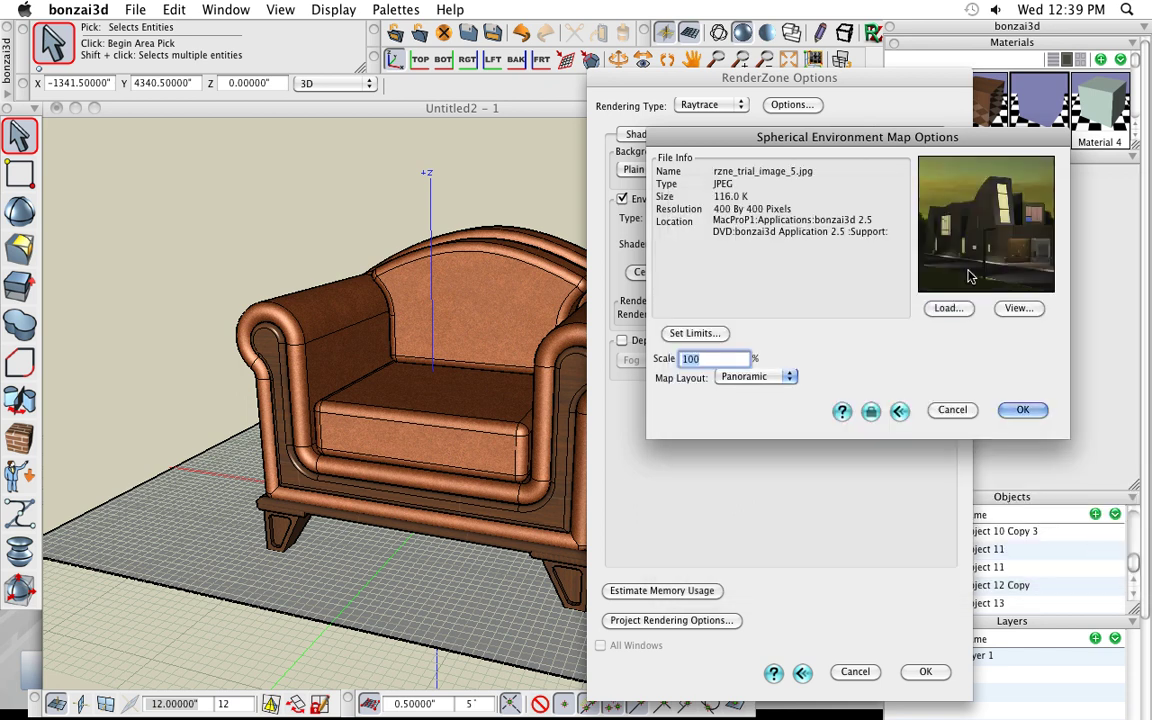
key(Return)
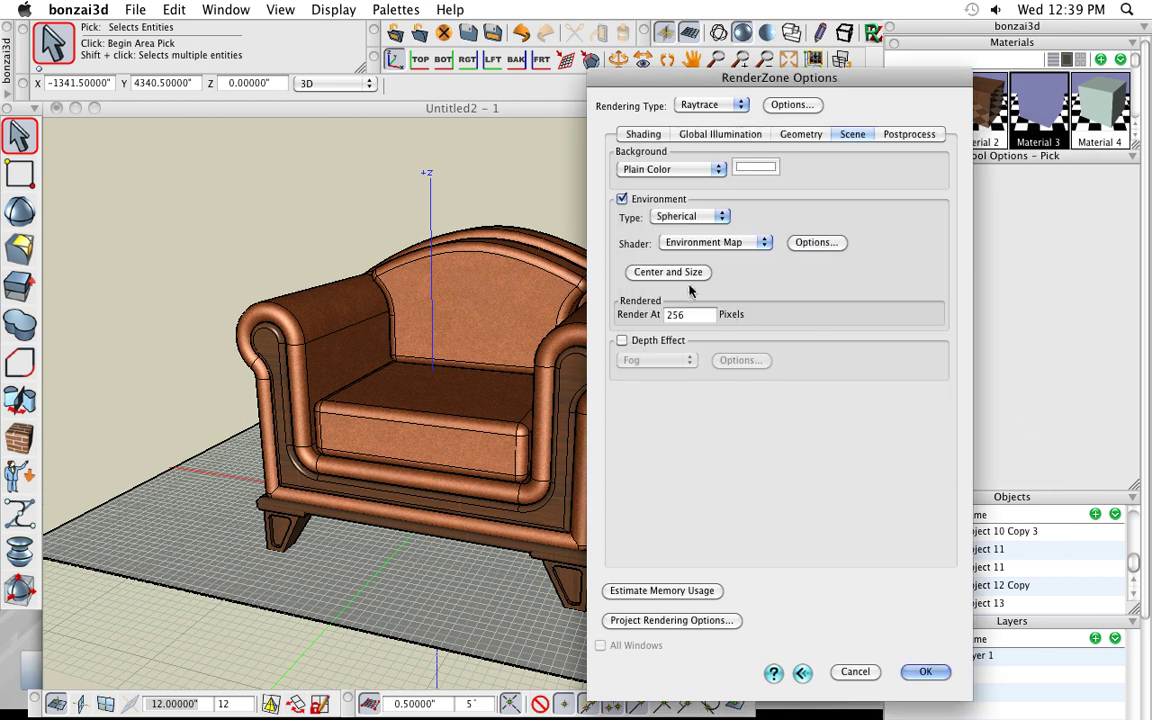
Make the environment Fixed, fitted to the center and extent of the scene, and render the armchair with the RenderZone options.
click(679, 274)
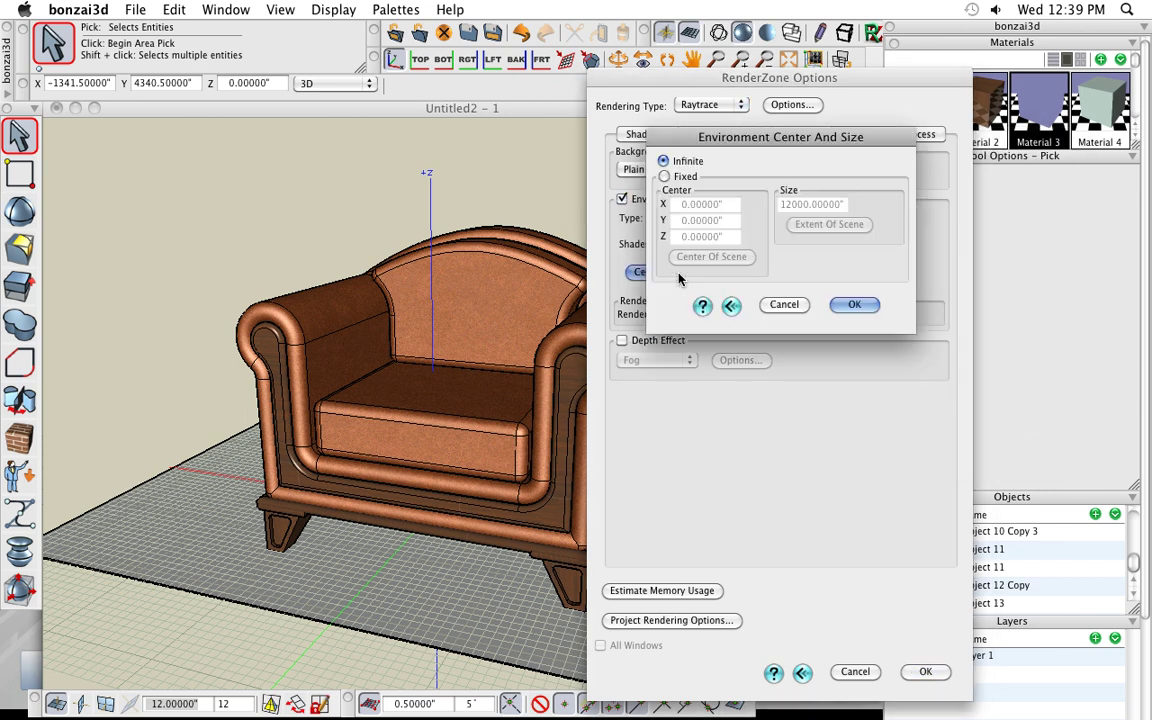
click(681, 178)
click(695, 256)
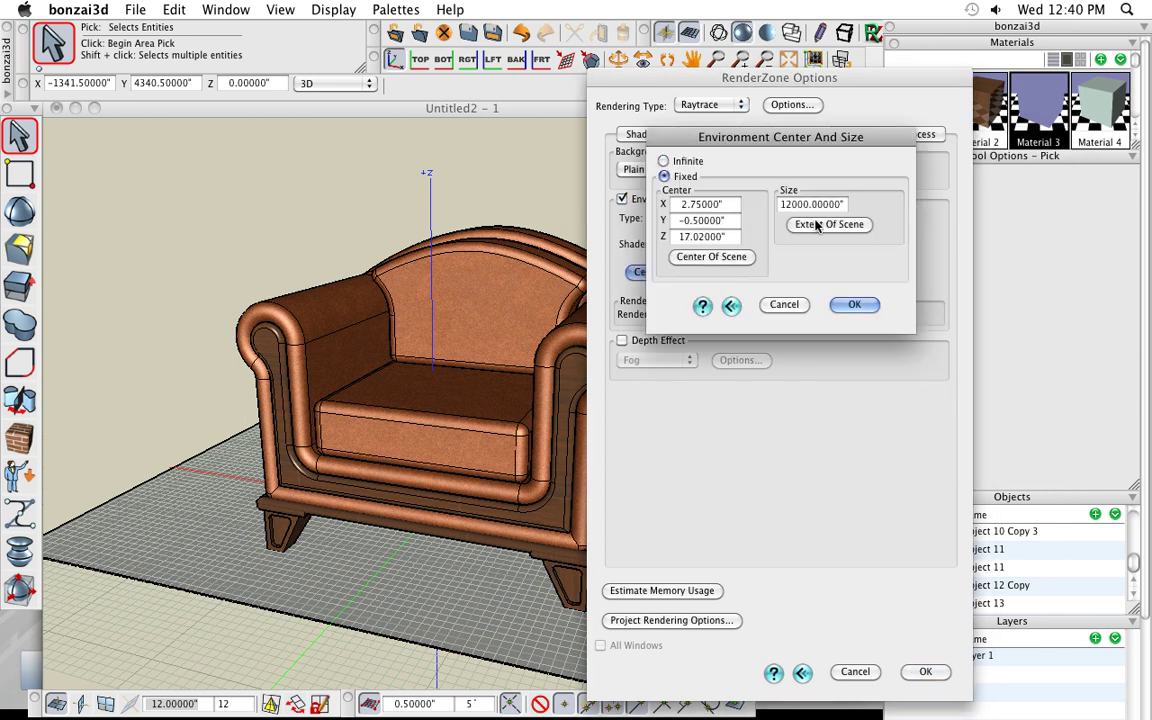
click(818, 224)
click(855, 305)
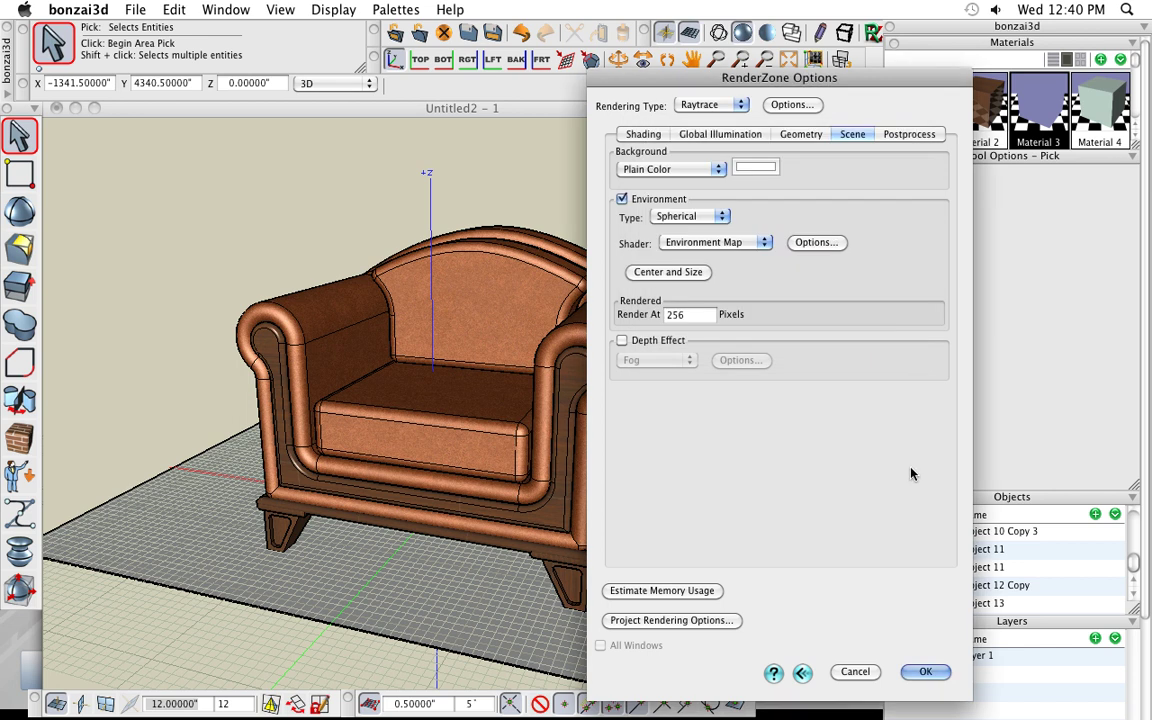
click(925, 672)
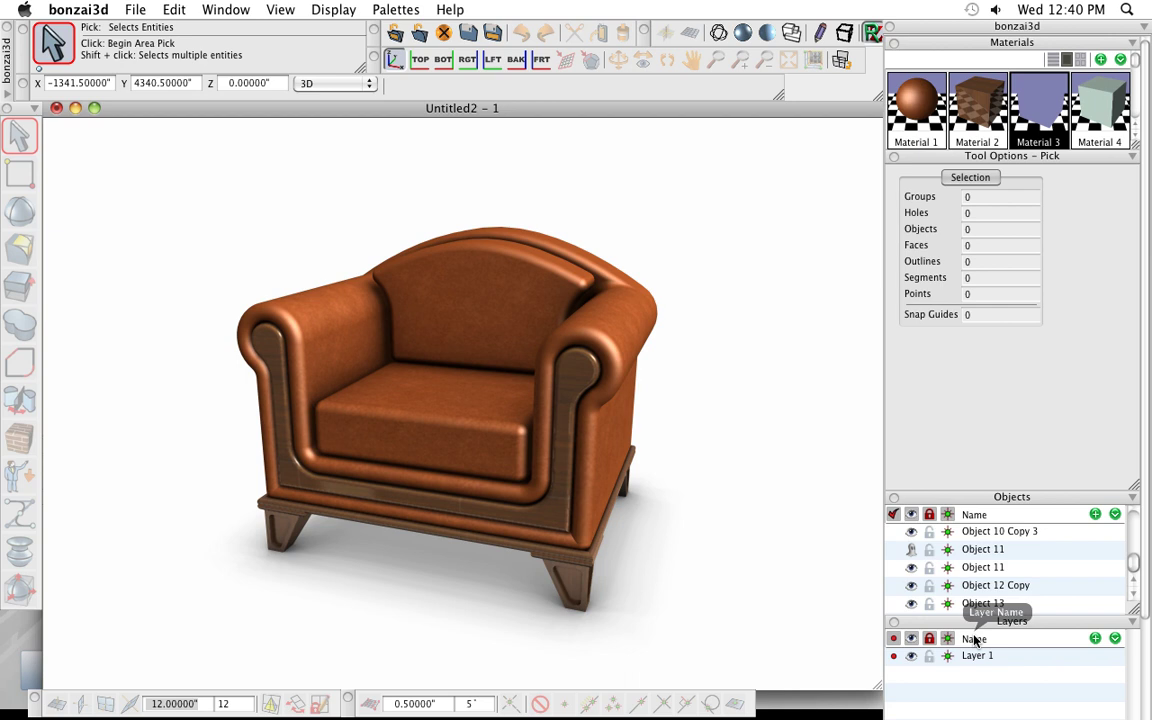
key(super+Tab)
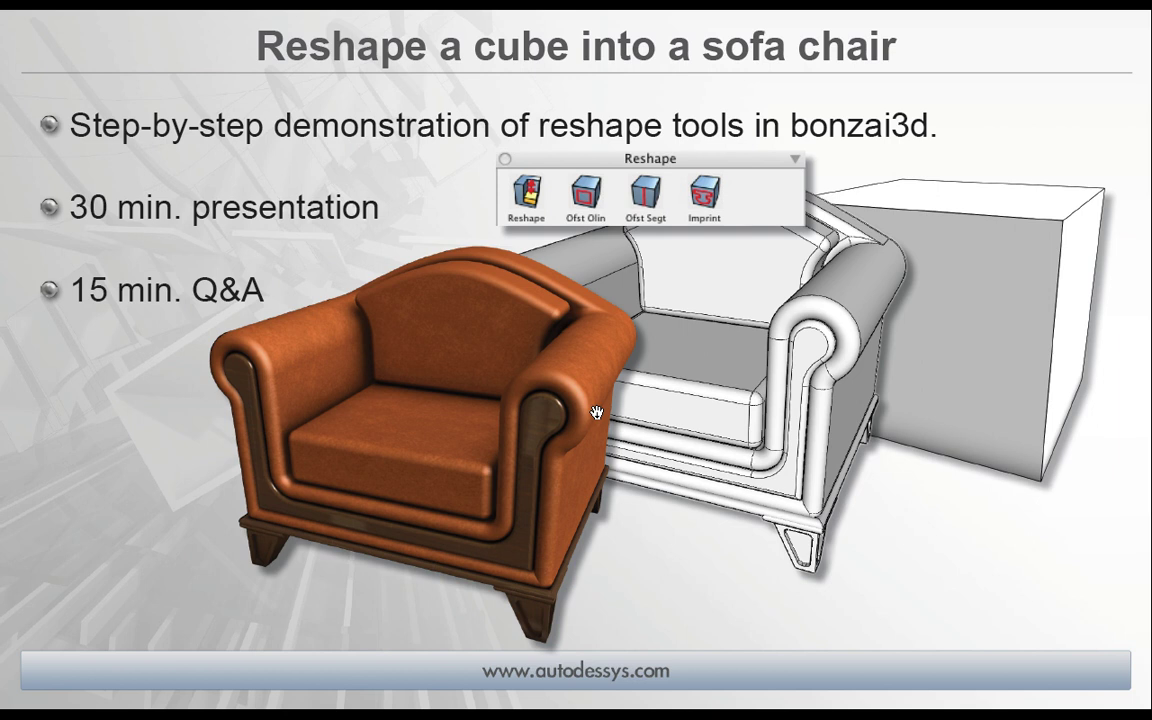
click(158, 499)
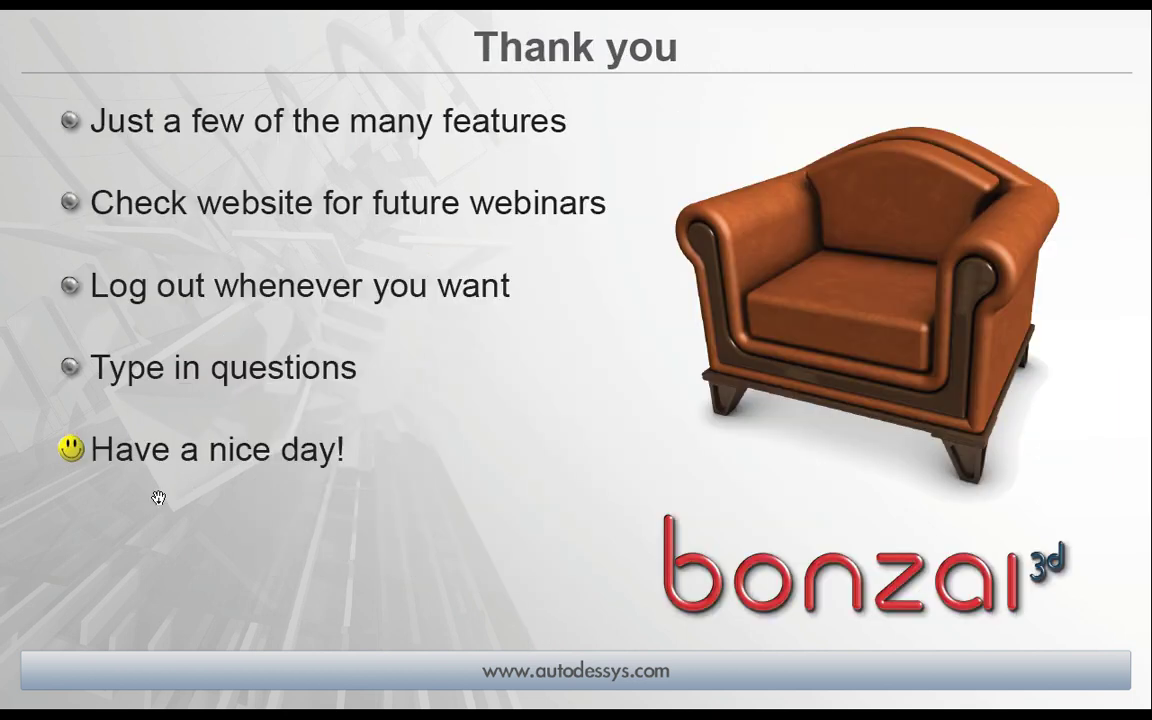